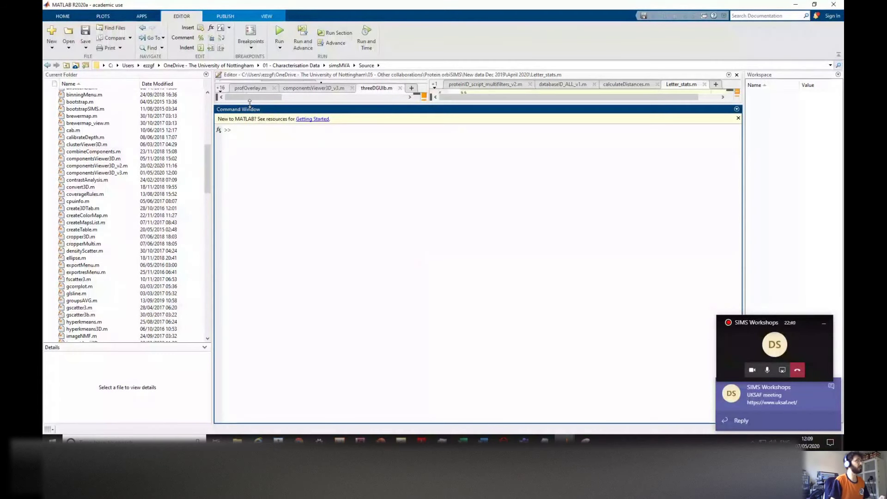
Step: Scroll through the Source folder's files, then go up one level to the simsMVA folder
{"action": "left_click", "coordinate": [424, 33]}
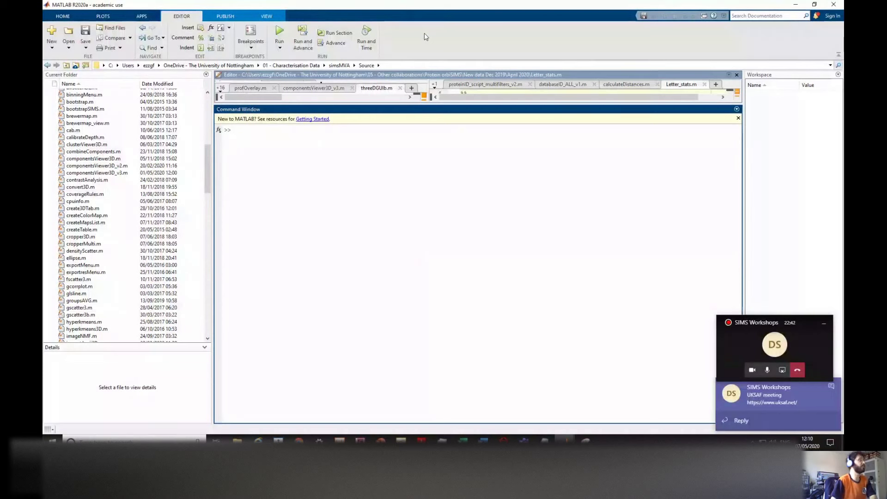
{"action": "left_click", "coordinate": [209, 165]}
{"action": "scroll", "coordinate": [185, 109], "scroll_direction": "up", "scroll_amount": 4}
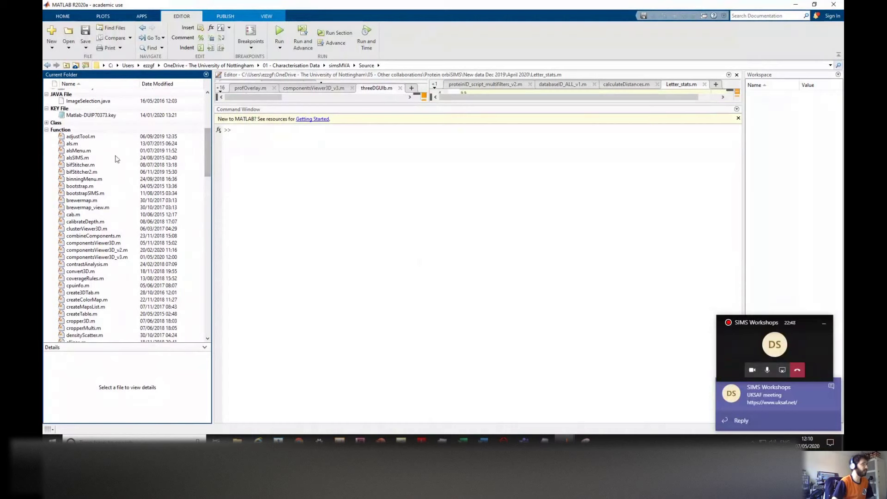
{"action": "left_click_drag", "start_coordinate": [207, 158], "coordinate": [207, 255]}
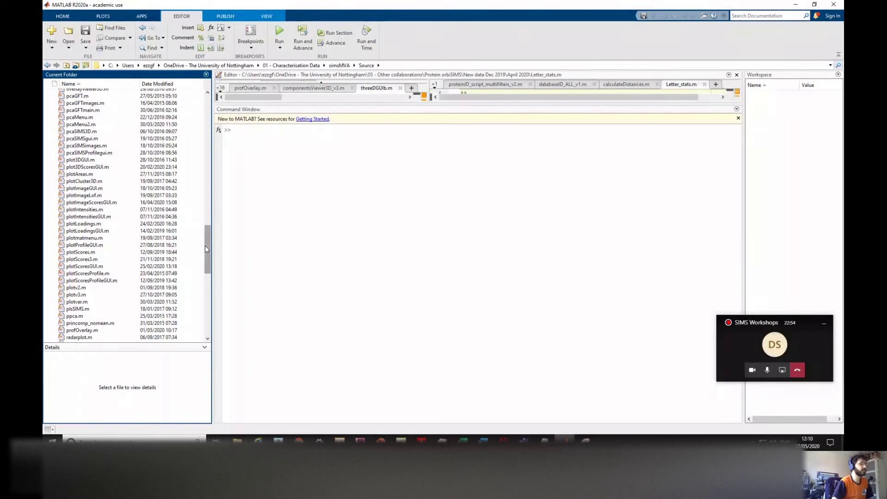
{"action": "left_click_drag", "start_coordinate": [206, 249], "coordinate": [207, 212]}
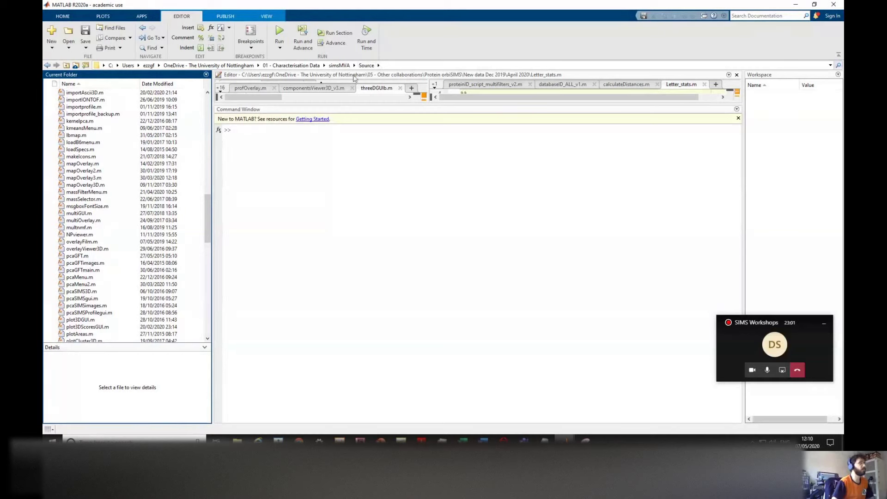
{"action": "left_click", "coordinate": [335, 67]}
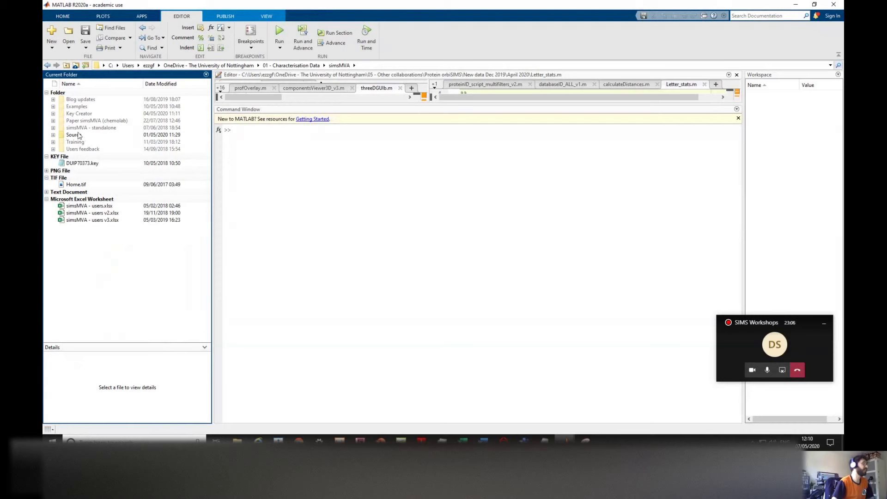
Step: Remove the Source folder from the MATLAB search path
{"action": "right_click", "coordinate": [72, 136]}
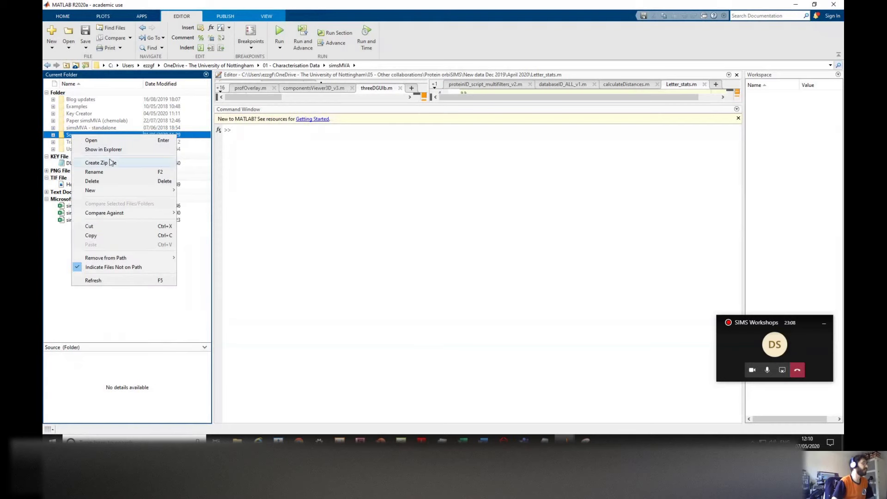
{"action": "mouse_move", "coordinate": [128, 261]}
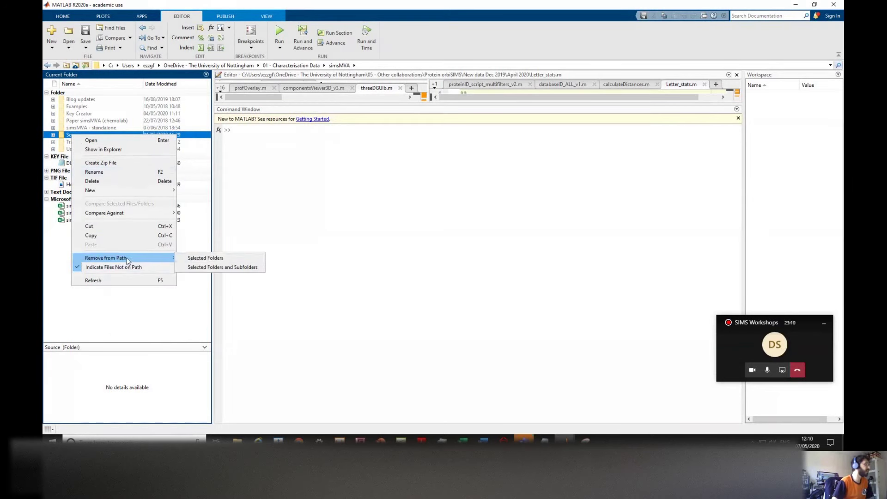
{"action": "left_click", "coordinate": [193, 259]}
{"action": "left_click", "coordinate": [110, 114]}
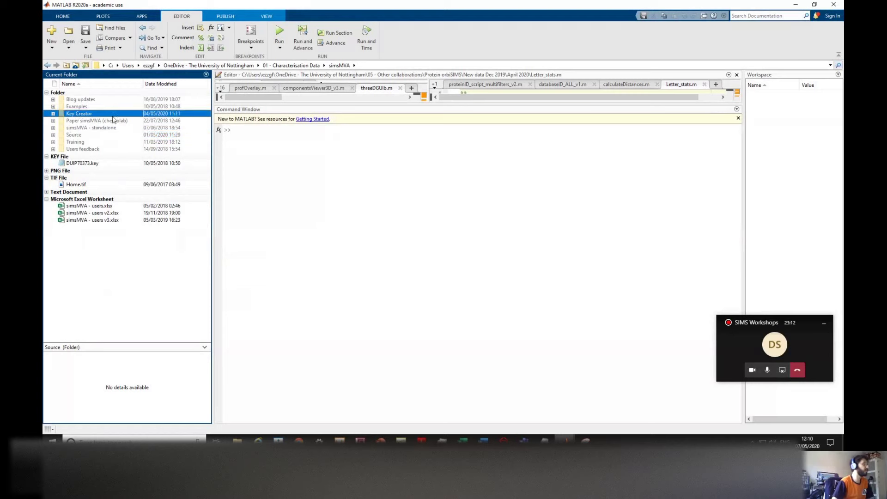
Step: Add the Source folder back to the search path and make it the current folder
{"action": "right_click", "coordinate": [73, 134]}
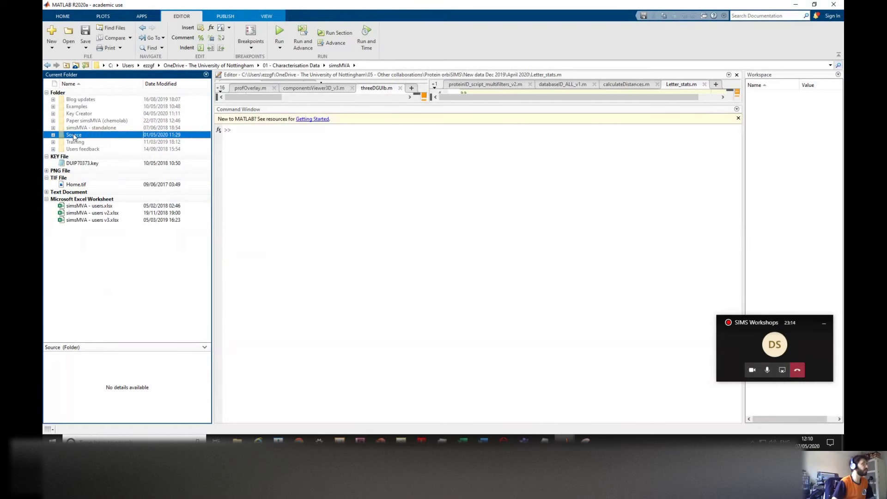
{"action": "mouse_move", "coordinate": [116, 258]}
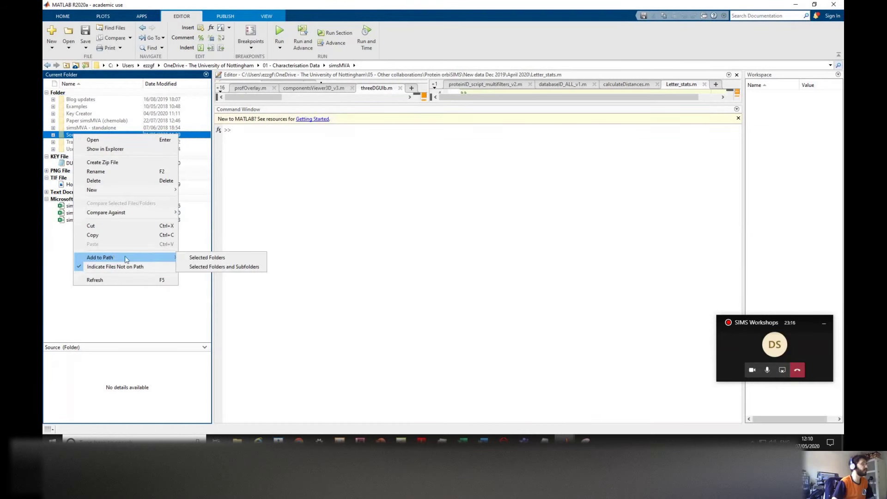
{"action": "left_click", "coordinate": [200, 261]}
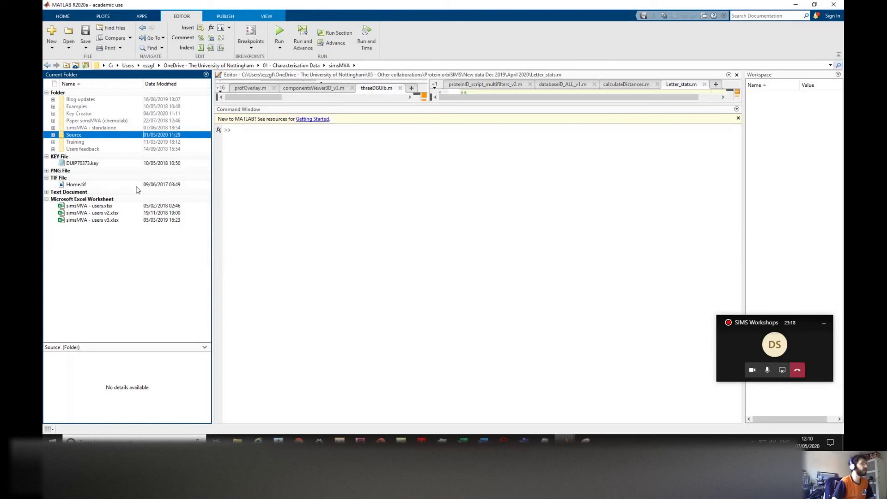
{"action": "left_click", "coordinate": [104, 122]}
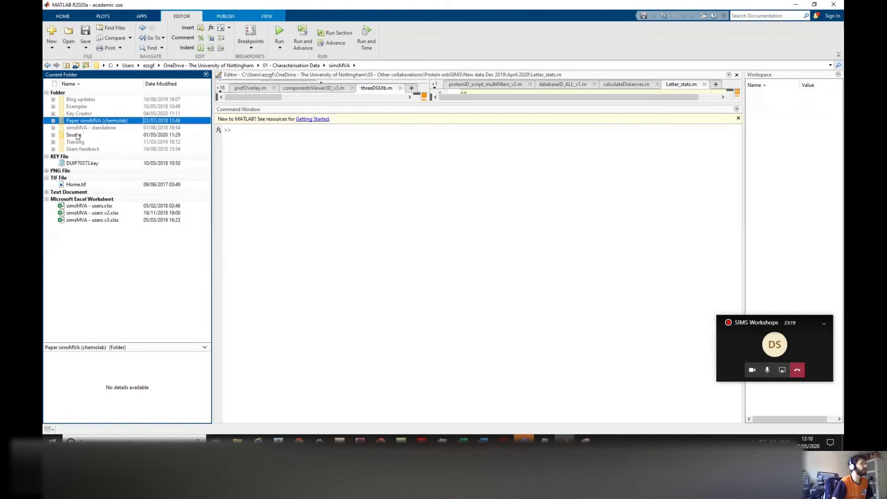
{"action": "double_click", "coordinate": [74, 135]}
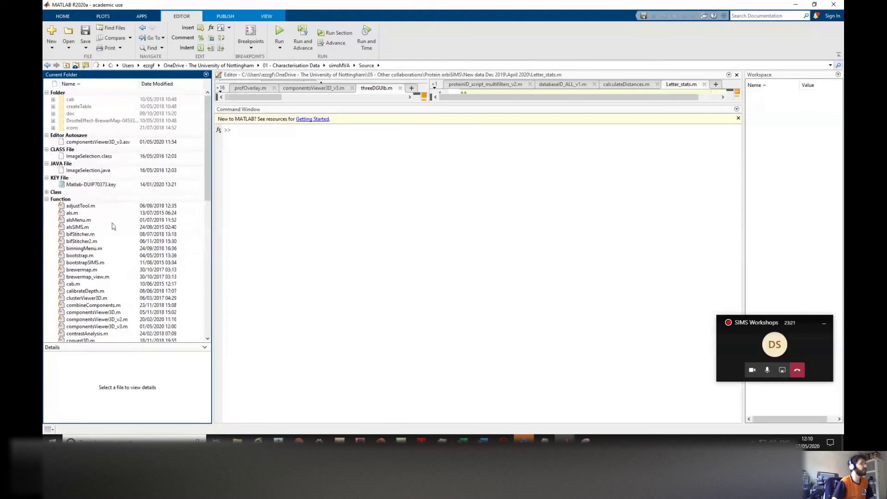
{"action": "left_click", "coordinate": [268, 161]}
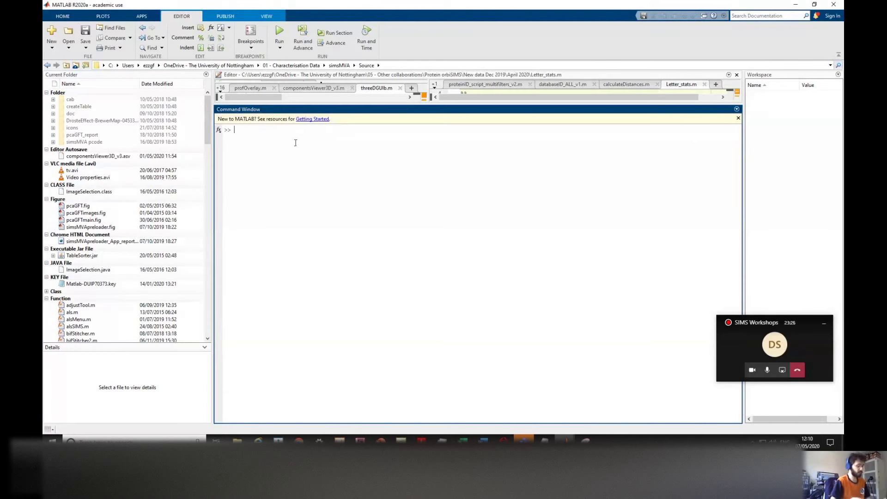
Step: Launch simsMVA from the Command Window and dismiss its citation notice
{"action": "type", "text": "simsMVA"}
{"action": "key", "text": "Return"}
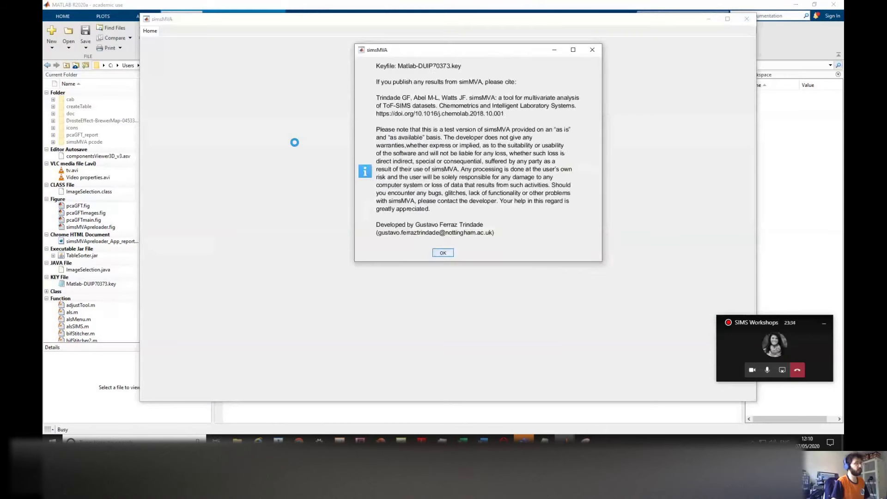
{"action": "left_click", "coordinate": [435, 250]}
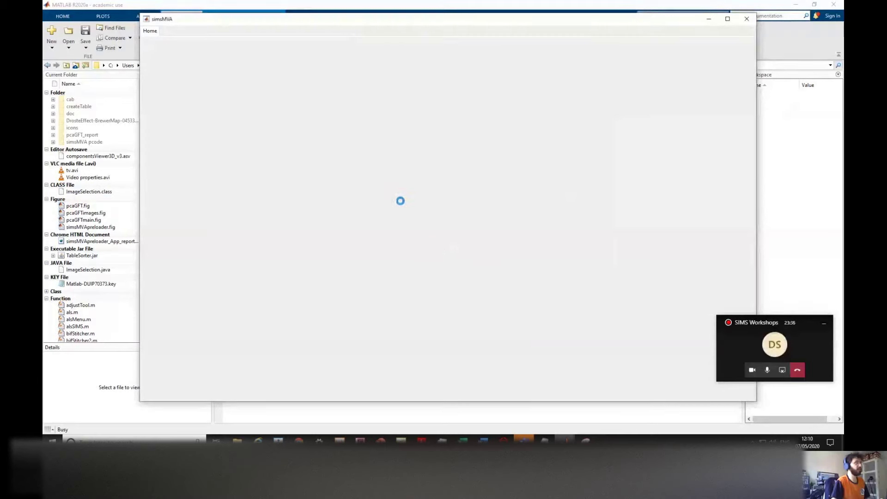
{"action": "left_click_drag", "start_coordinate": [403, 22], "coordinate": [397, 24]}
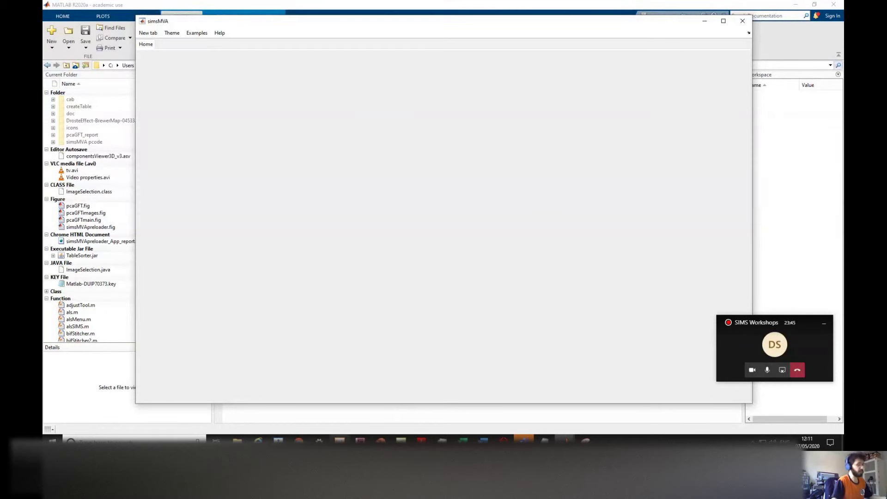
Step: In Measurement Explorer, display the Adipic P2_0 spectrum from the Spectra list
{"action": "mouse_move", "coordinate": [339, 441]}
{"action": "left_click", "coordinate": [342, 399]}
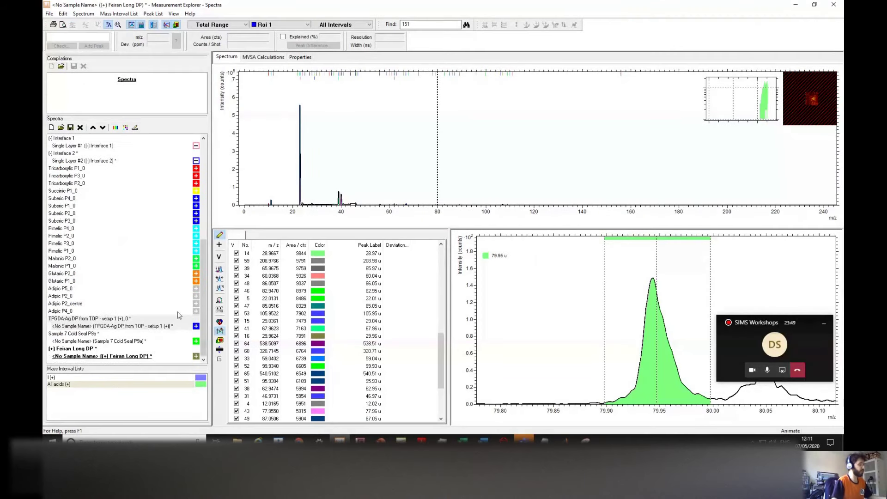
{"action": "left_click", "coordinate": [151, 327]}
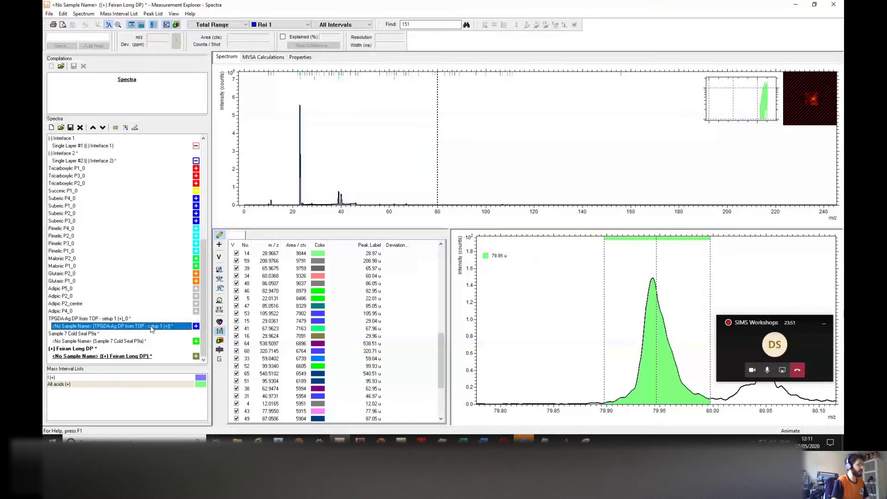
{"action": "left_click_drag", "start_coordinate": [202, 340], "coordinate": [212, 303]}
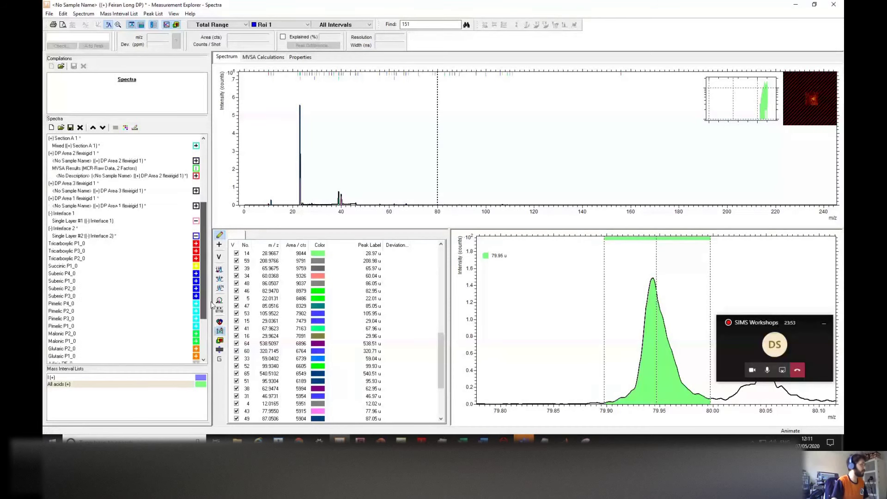
{"action": "scroll", "coordinate": [64, 307], "scroll_direction": "down", "scroll_amount": 3}
{"action": "left_click", "coordinate": [65, 304]}
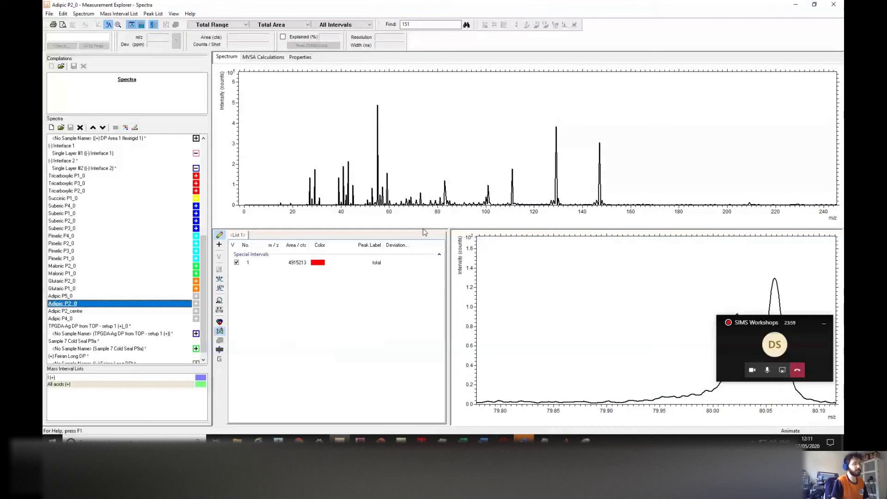
Step: Resize the panes so the close-up plot shows the double peak near m/z 80
{"action": "left_click_drag", "start_coordinate": [424, 228], "coordinate": [423, 277]}
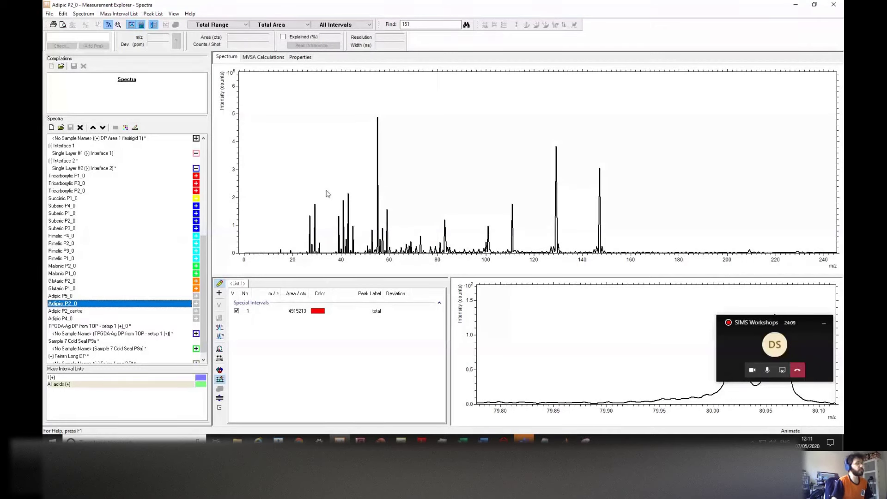
{"action": "left_click_drag", "start_coordinate": [440, 276], "coordinate": [440, 209]}
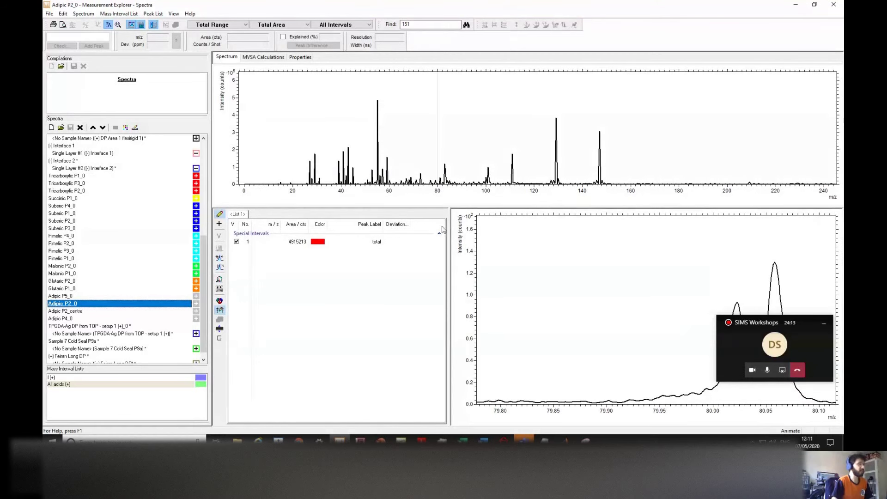
{"action": "left_click_drag", "start_coordinate": [448, 215], "coordinate": [432, 215]}
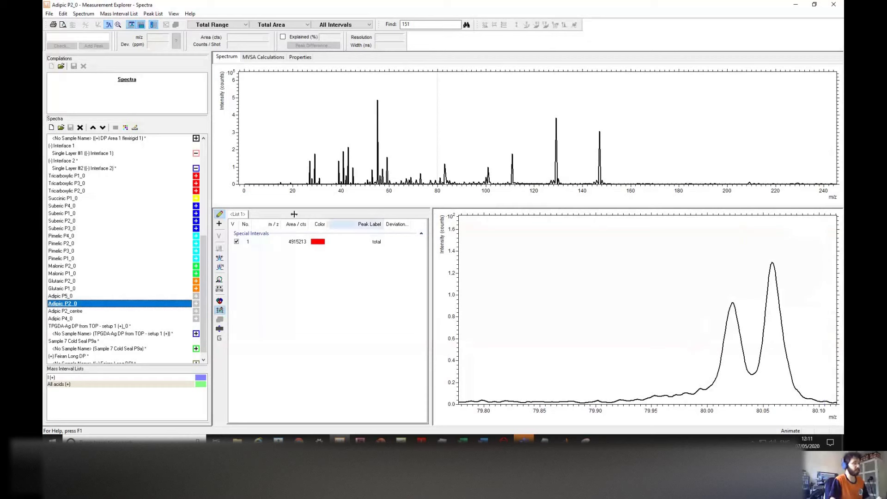
Step: Hide the peak list so the close-up spans full width, and enlarge the overview plot
{"action": "left_click", "coordinate": [219, 214]}
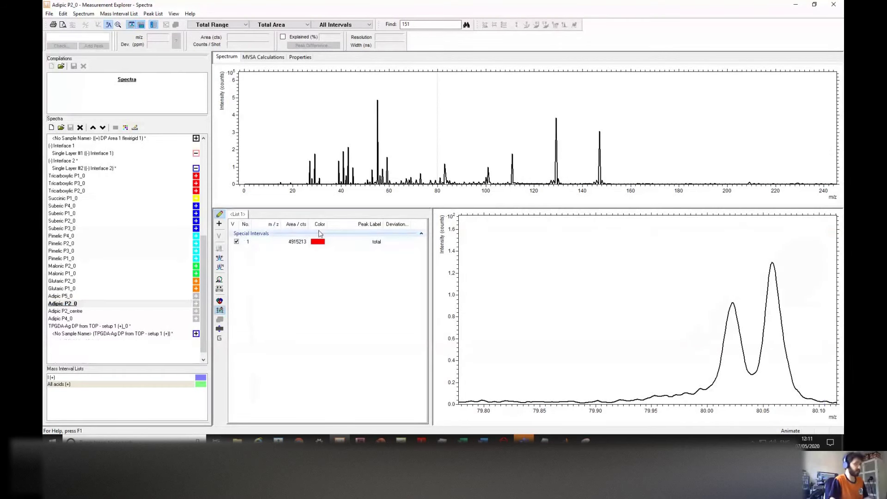
{"action": "left_click_drag", "start_coordinate": [373, 208], "coordinate": [373, 227]}
{"action": "scroll", "coordinate": [495, 307], "scroll_direction": "down", "scroll_amount": 4}
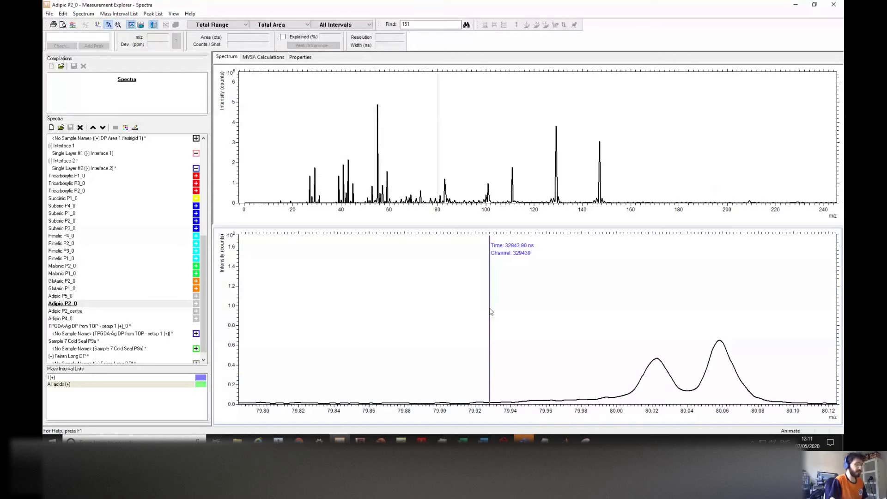
{"action": "scroll", "coordinate": [512, 312], "scroll_direction": "down", "scroll_amount": 1}
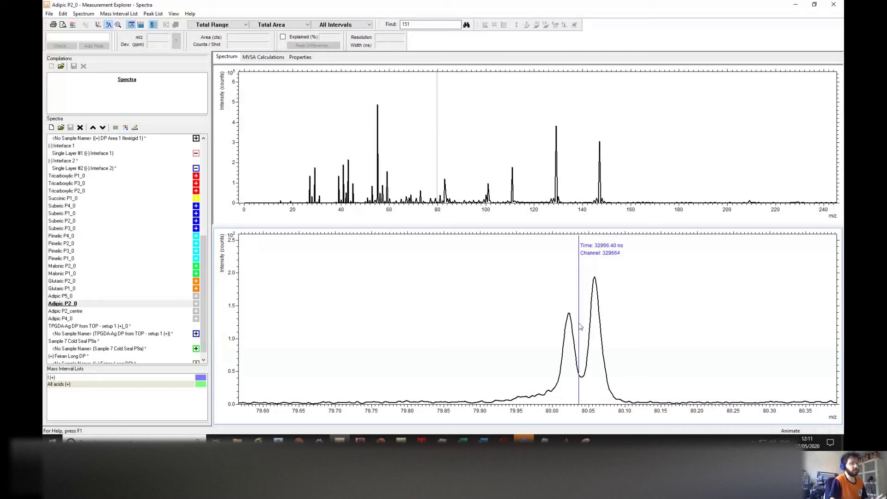
{"action": "left_click_drag", "start_coordinate": [202, 275], "coordinate": [145, 273]}
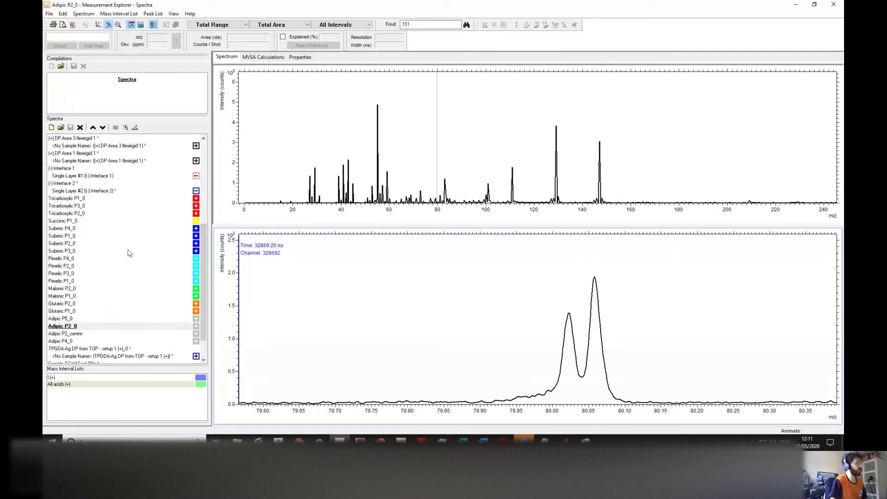
Step: Show the Tricarboxylic P2_0 spectrum and activate the lower zoomed plot
{"action": "left_click", "coordinate": [196, 190]}
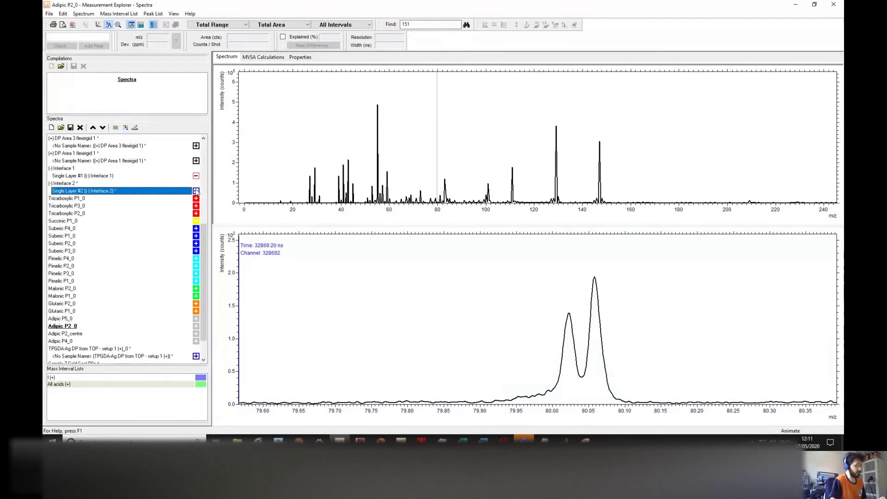
{"action": "left_click", "coordinate": [199, 214]}
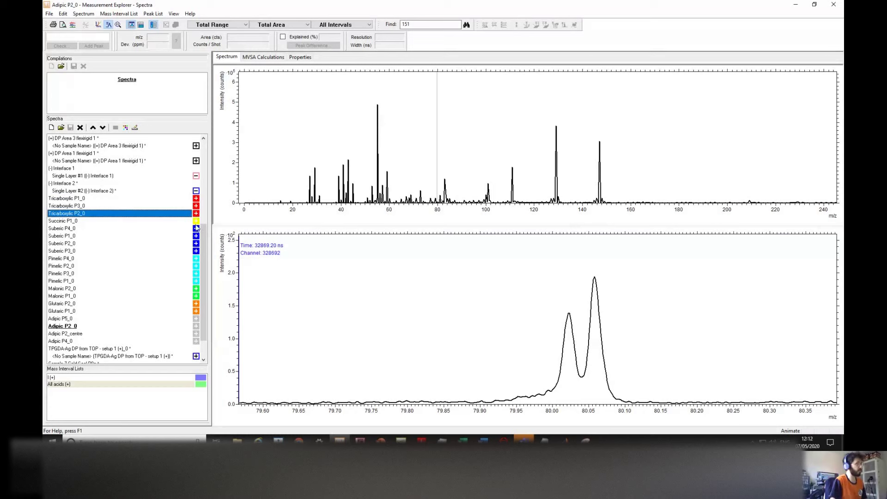
{"action": "left_click", "coordinate": [430, 296]}
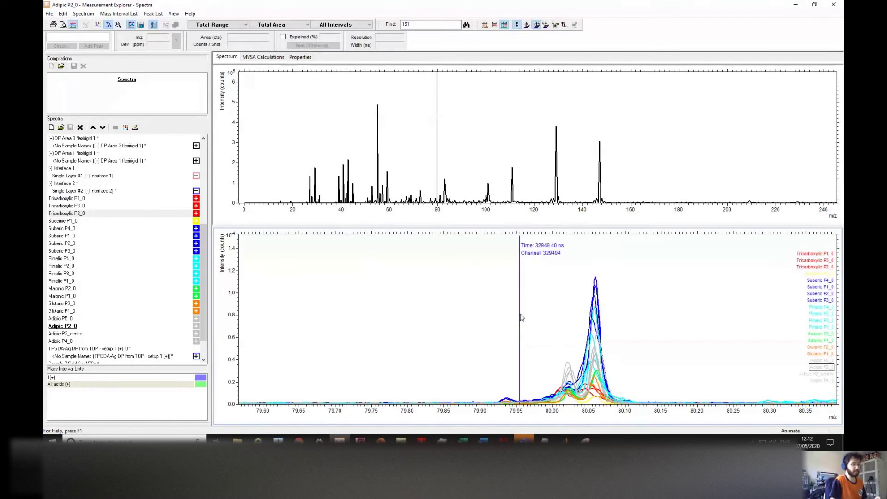
Step: Pan the overlaid lower plot, set a marker, and step the view to around m/z 85
{"action": "left_click_drag", "start_coordinate": [607, 303], "coordinate": [563, 303]}
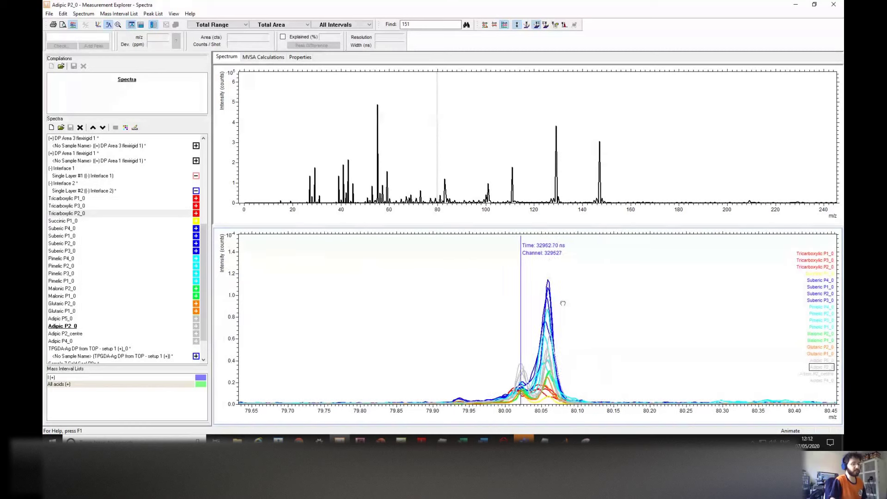
{"action": "scroll", "coordinate": [545, 303], "scroll_direction": "down", "scroll_amount": 2}
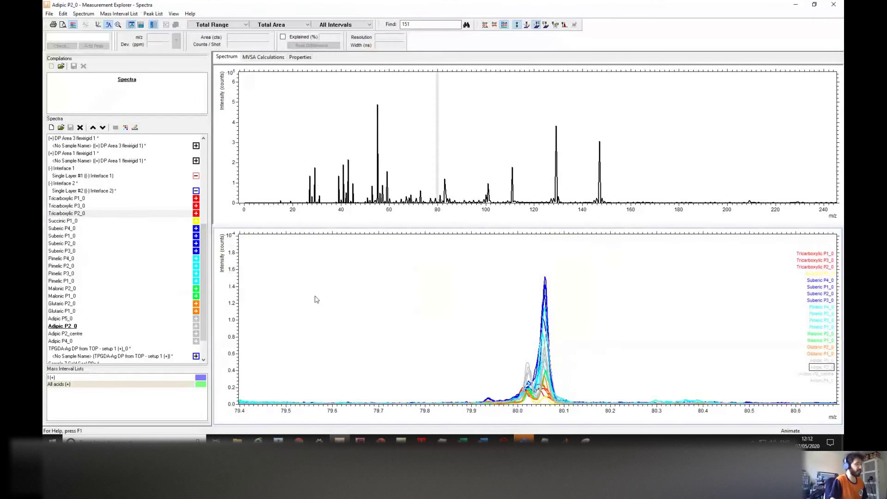
{"action": "left_click", "coordinate": [484, 319]}
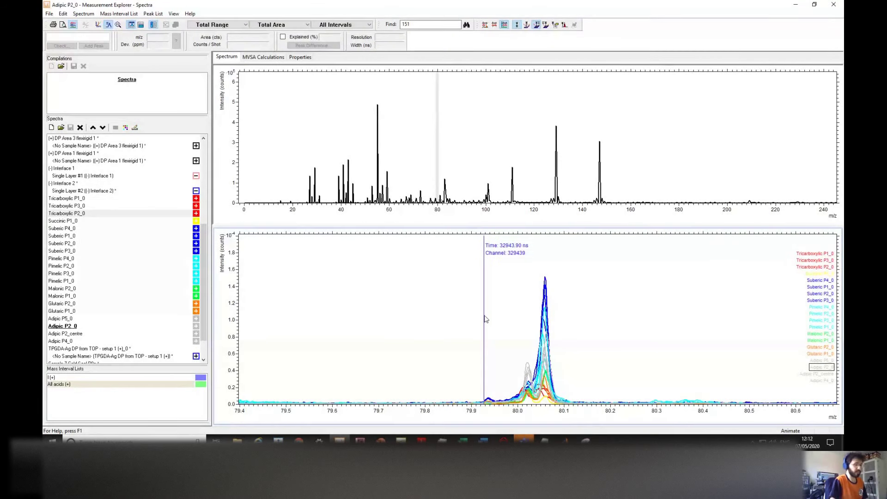
{"action": "key", "text": "Right"}
{"action": "key", "text": "Right"}
{"action": "key", "text": "Right"}
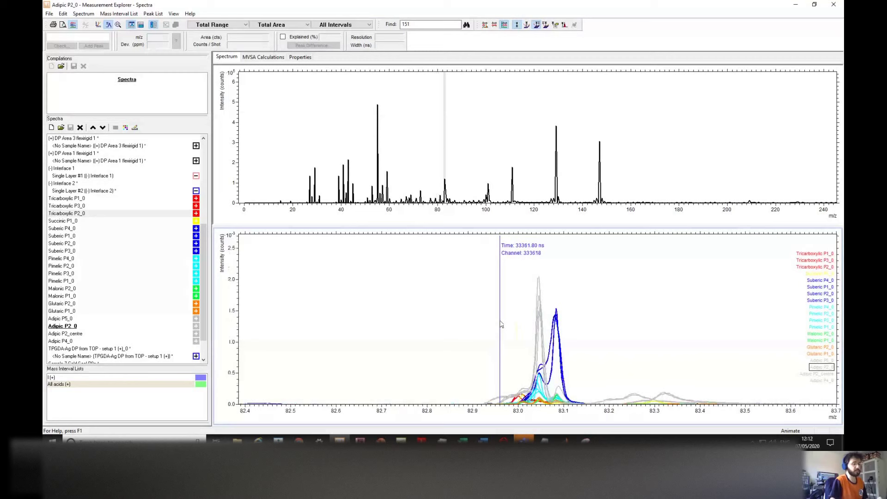
{"action": "key", "text": "Right"}
{"action": "key", "text": "Right"}
{"action": "key", "text": "Right"}
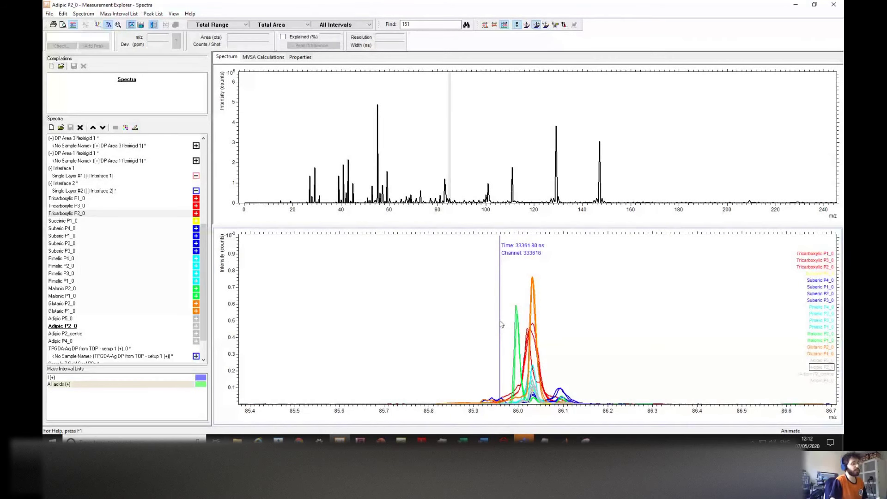
{"action": "key", "text": "Left"}
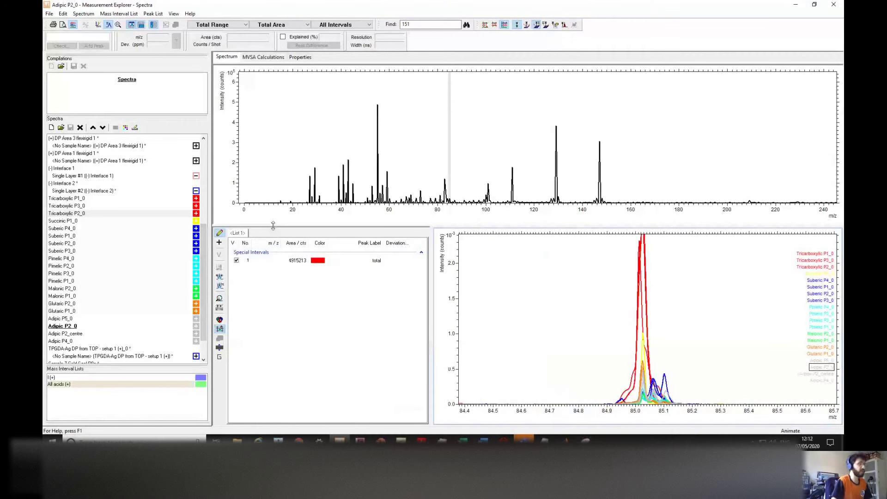
Step: Add the All acids (+) mass intervals to the active spectrum and delete the empty List 1
{"action": "left_click", "coordinate": [77, 385]}
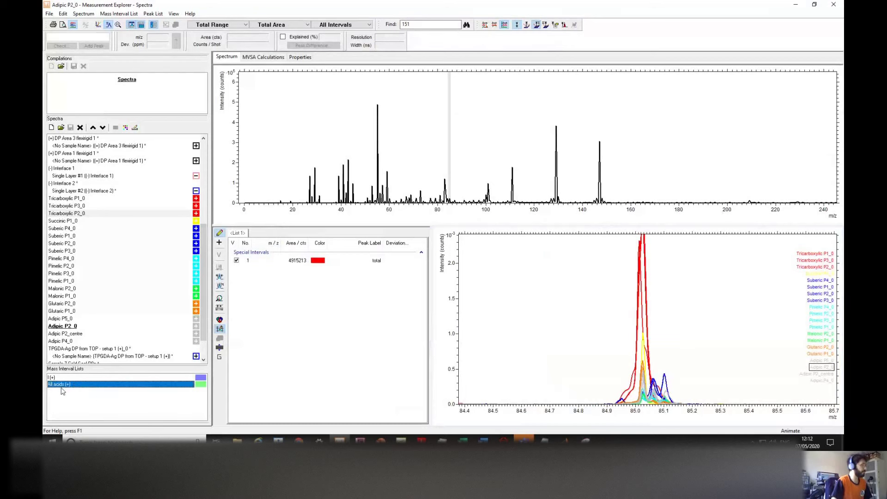
{"action": "right_click", "coordinate": [61, 385]}
{"action": "left_click", "coordinate": [49, 386]}
{"action": "right_click", "coordinate": [58, 386]}
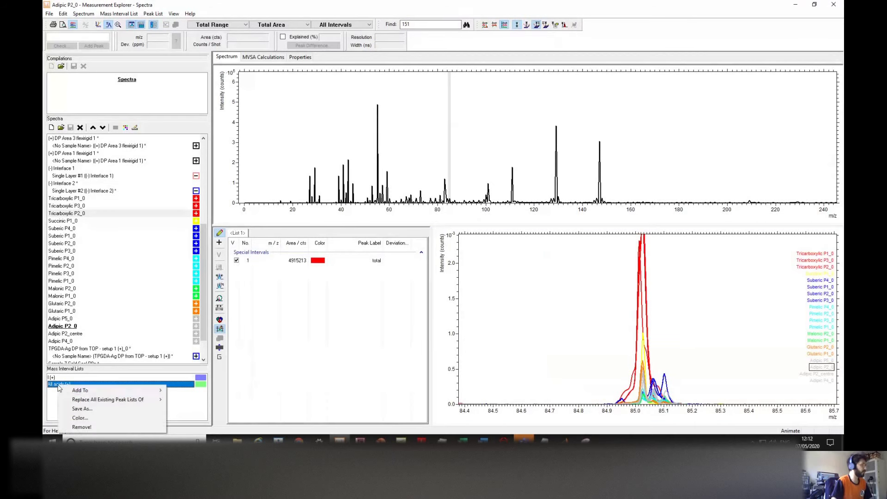
{"action": "mouse_move", "coordinate": [122, 393]}
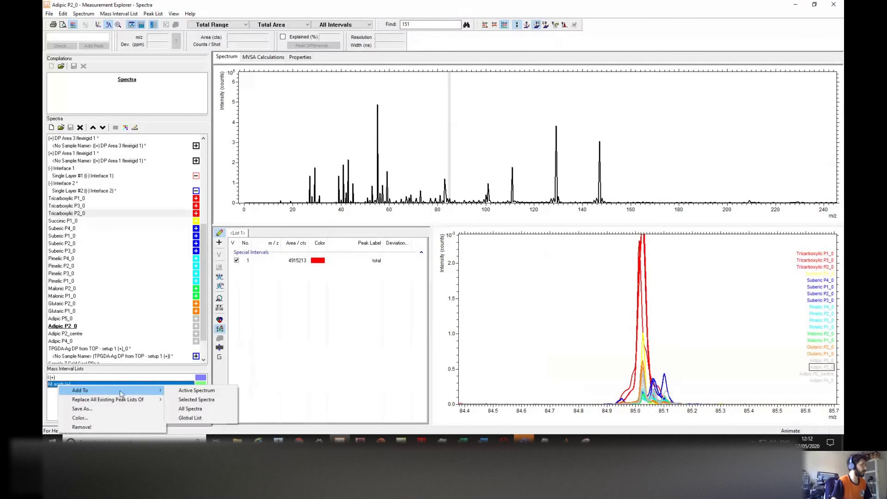
{"action": "left_click", "coordinate": [188, 391]}
{"action": "right_click", "coordinate": [235, 236]}
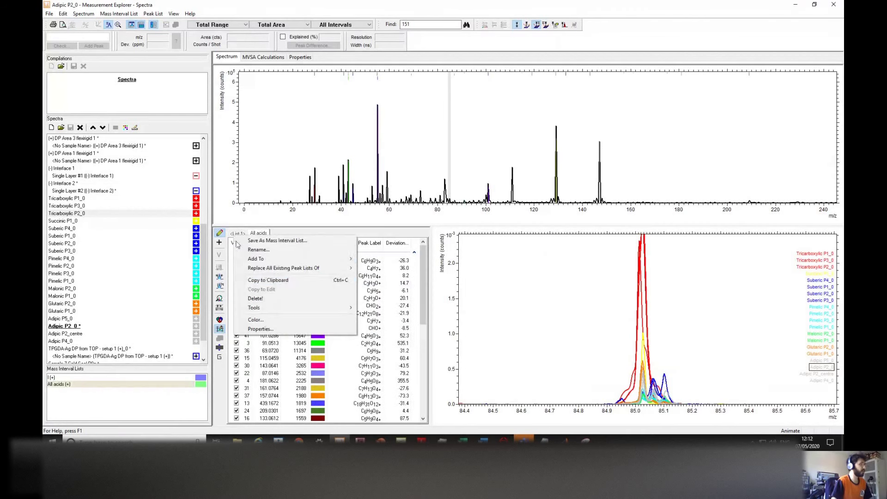
{"action": "left_click", "coordinate": [255, 298]}
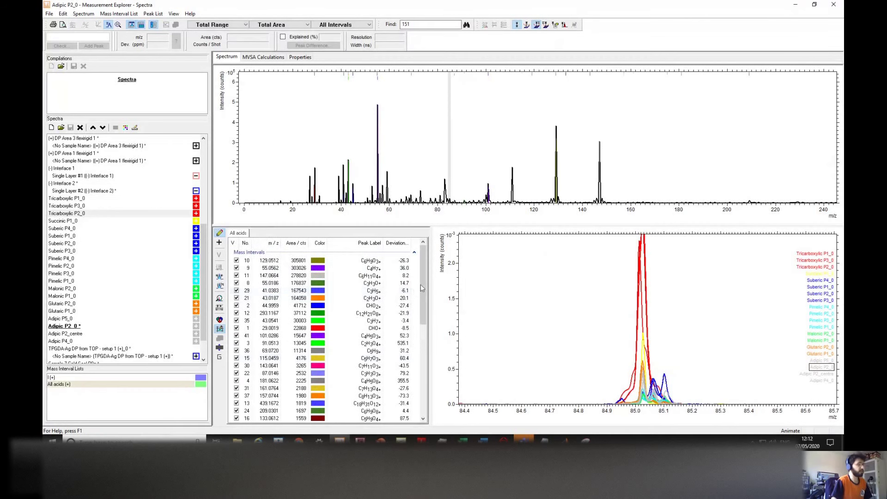
Step: Inspect peaks in the table, from C4H7+ at m/z 55.0562 through 41.0383 and 115.0459
{"action": "left_click_drag", "start_coordinate": [419, 313], "coordinate": [419, 330]}
{"action": "scroll", "coordinate": [418, 331], "scroll_direction": "up", "scroll_amount": 2}
{"action": "left_click", "coordinate": [296, 260]}
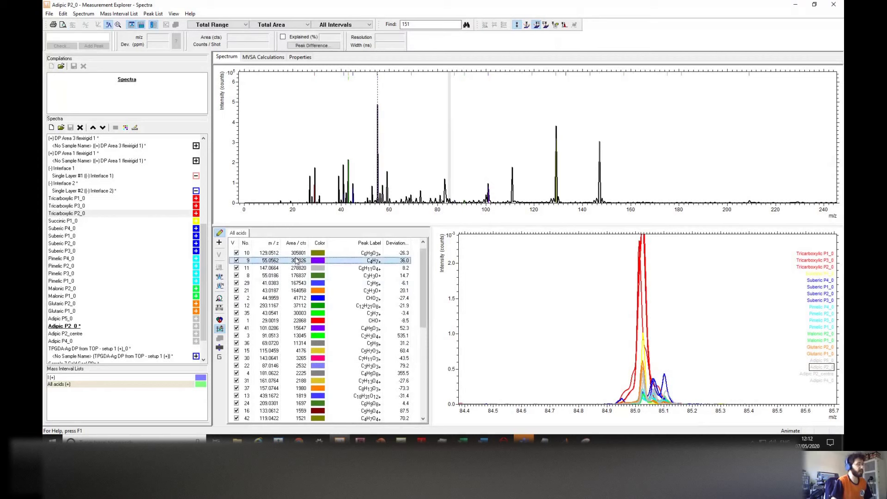
{"action": "left_click", "coordinate": [298, 275]}
{"action": "left_click", "coordinate": [301, 283], "text": "ctrl"}
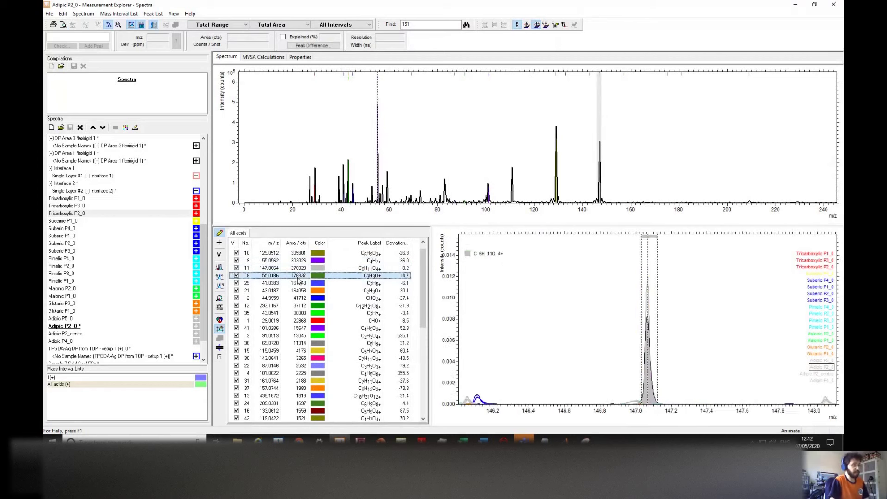
{"action": "key", "text": "Down"}
{"action": "key", "text": "Down"}
{"action": "key", "text": "Down"}
{"action": "key", "text": "Down"}
{"action": "key", "text": "Down"}
{"action": "key", "text": "Down"}
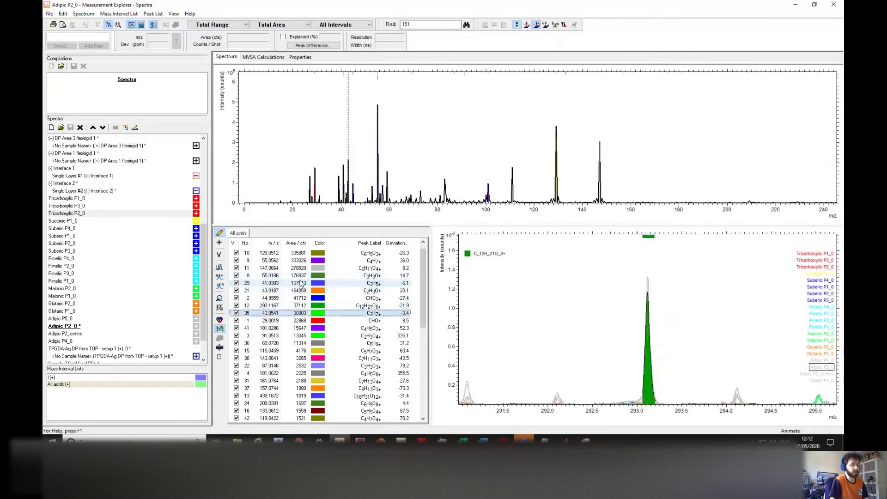
{"action": "key", "text": "Down"}
{"action": "key", "text": "Down"}
{"action": "key", "text": "Down"}
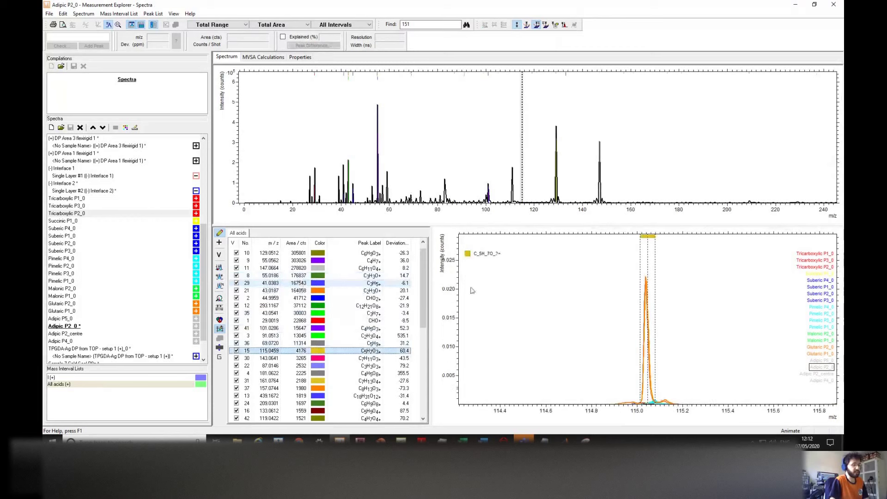
{"action": "left_click", "coordinate": [390, 283]}
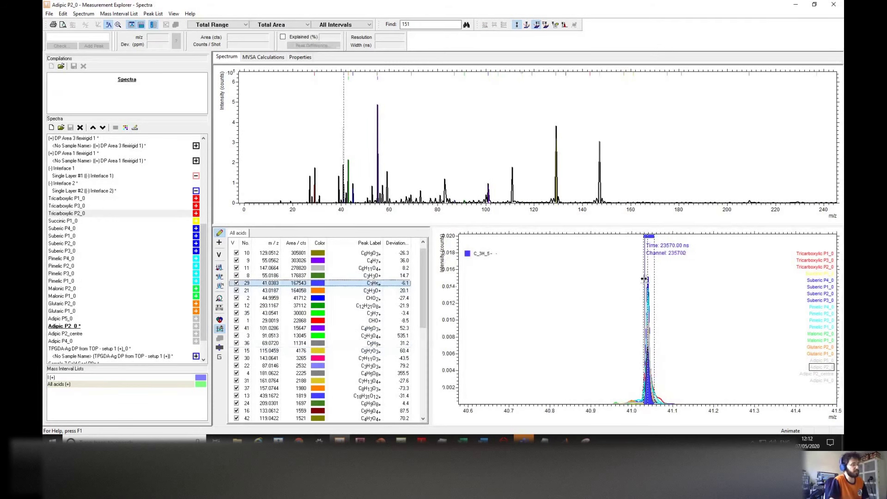
Step: Select Adipic P2_0 and inspect the peaks at m/z 313.0866 and 321.1
{"action": "left_click", "coordinate": [55, 327]}
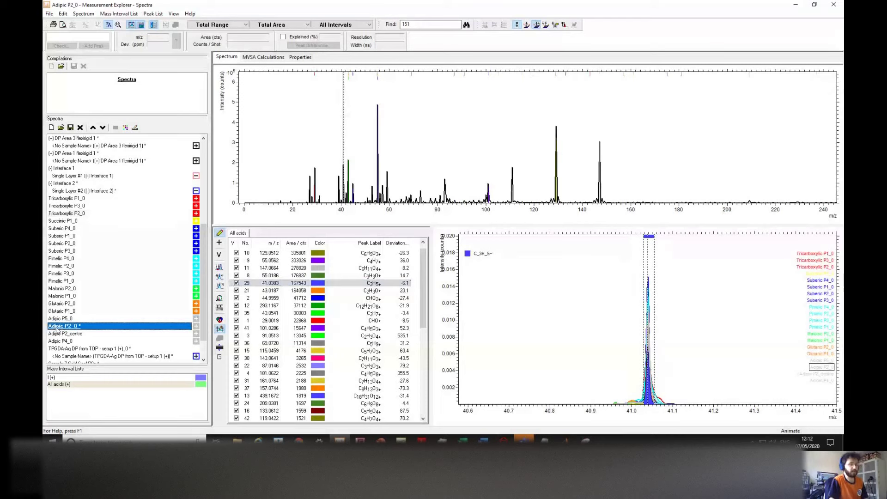
{"action": "scroll", "coordinate": [655, 328], "scroll_direction": "up", "scroll_amount": 2}
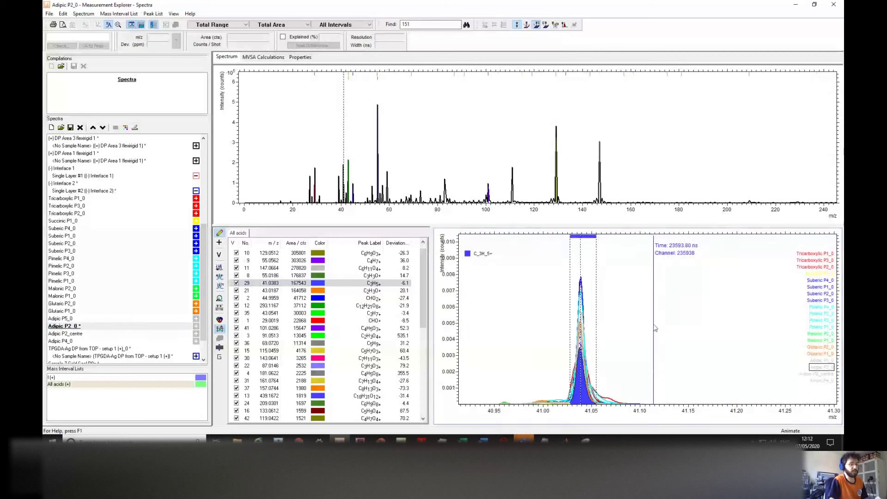
{"action": "scroll", "coordinate": [655, 328], "scroll_direction": "up", "scroll_amount": 1}
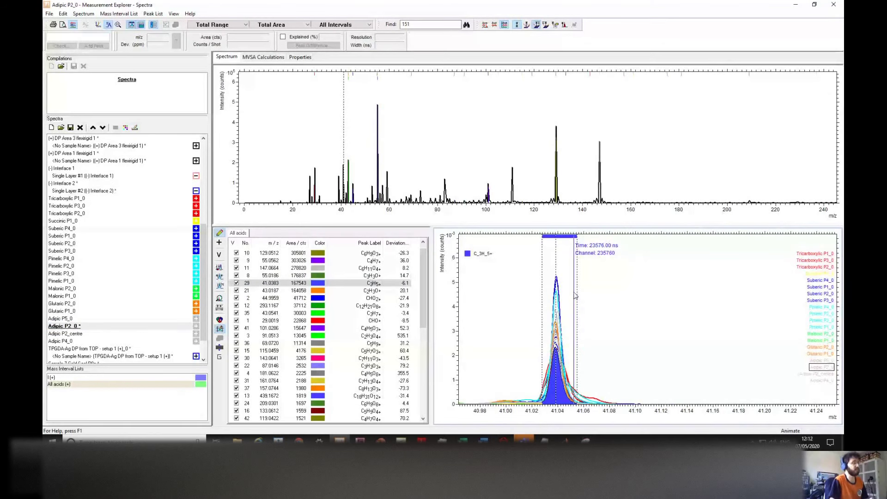
{"action": "left_click_drag", "start_coordinate": [425, 272], "coordinate": [335, 336]}
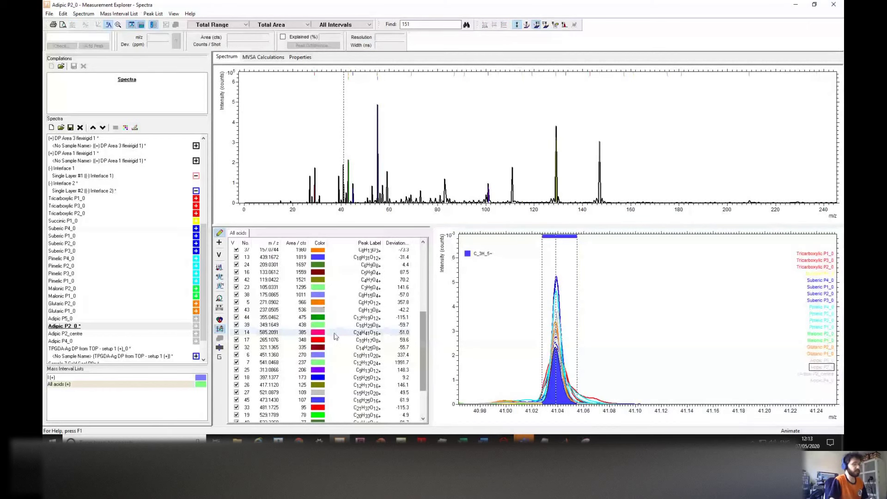
{"action": "scroll", "coordinate": [336, 336], "scroll_direction": "down", "scroll_amount": 3}
{"action": "left_click", "coordinate": [306, 317]}
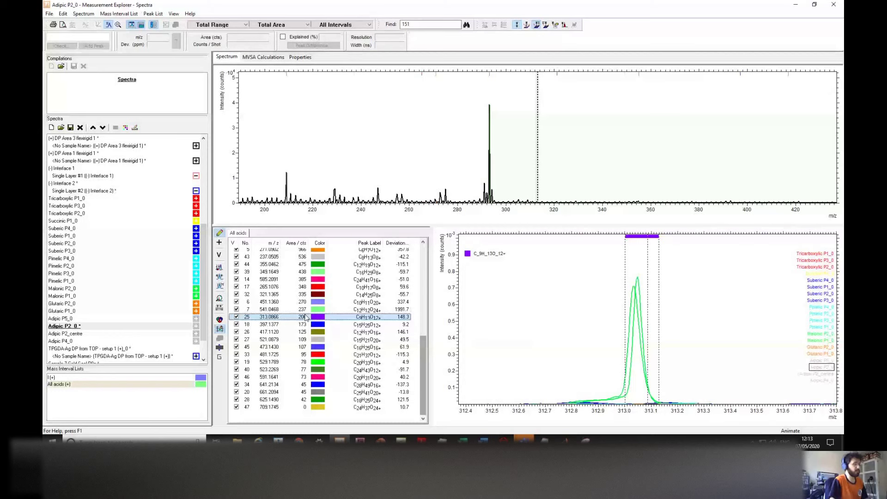
{"action": "left_click", "coordinate": [305, 295]}
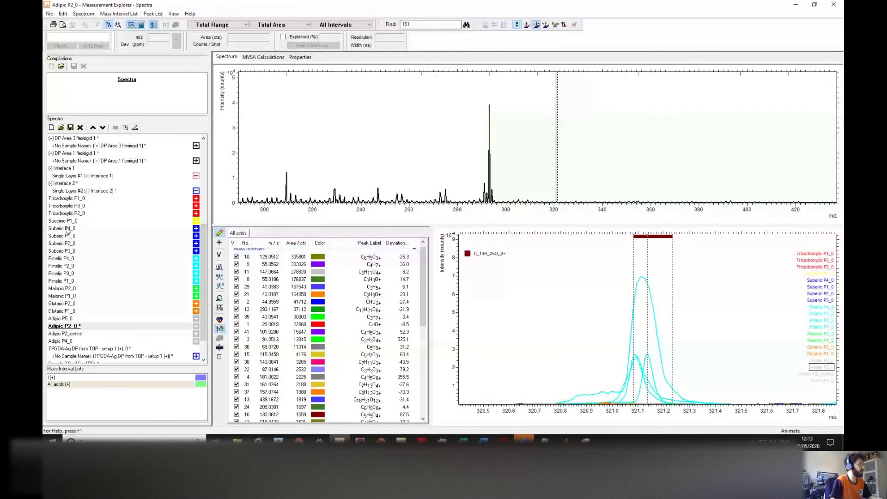
{"action": "scroll", "coordinate": [68, 230], "scroll_direction": "down", "scroll_amount": 5}
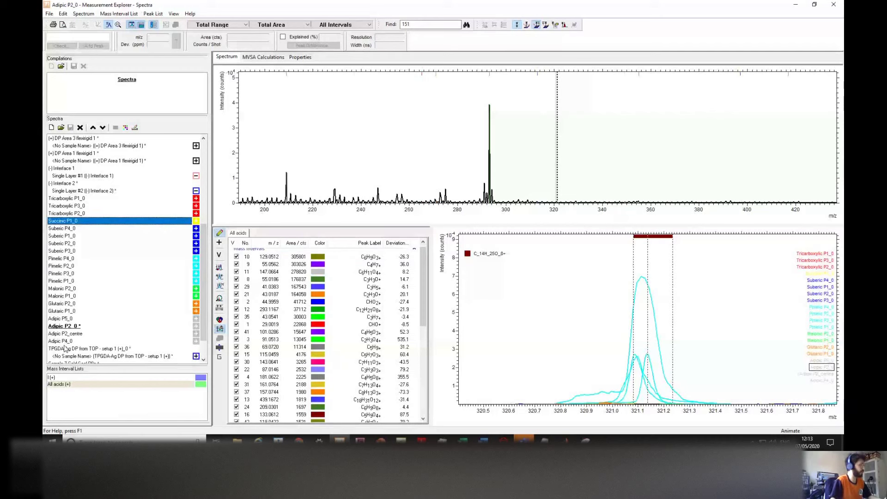
Step: Select spectra Tricarboxylic P1_0 through Adipic P4_0 and compute their peak statistics
{"action": "left_click", "coordinate": [67, 198]}
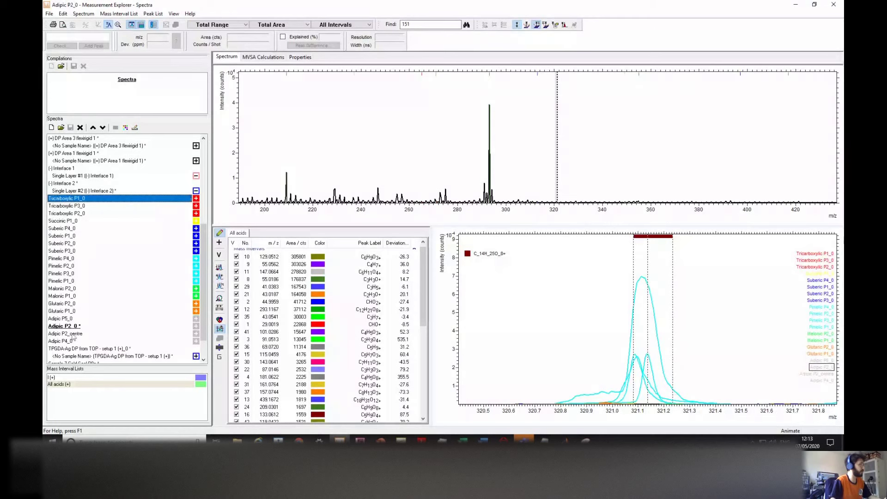
{"action": "left_click", "coordinate": [62, 342], "text": "shift"}
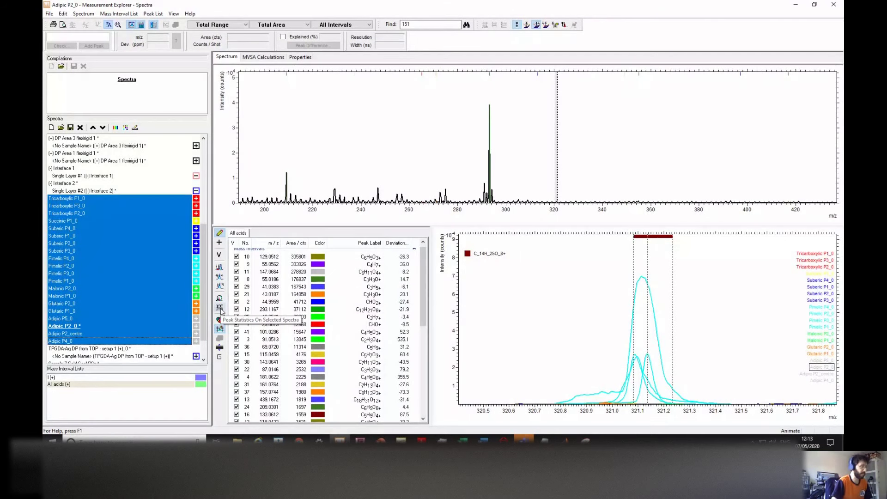
{"action": "left_click", "coordinate": [220, 309]}
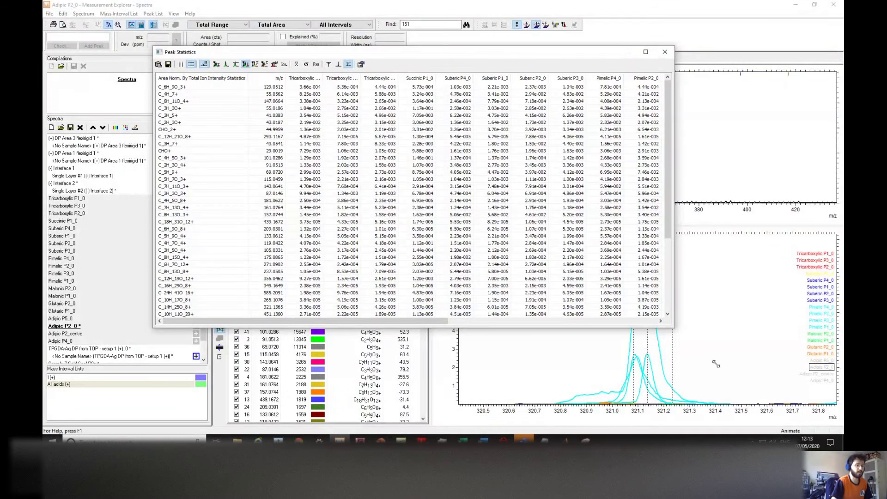
Step: Enlarge the Peak Statistics window and swap the table so spectra become rows
{"action": "left_click_drag", "start_coordinate": [716, 364], "coordinate": [737, 385]}
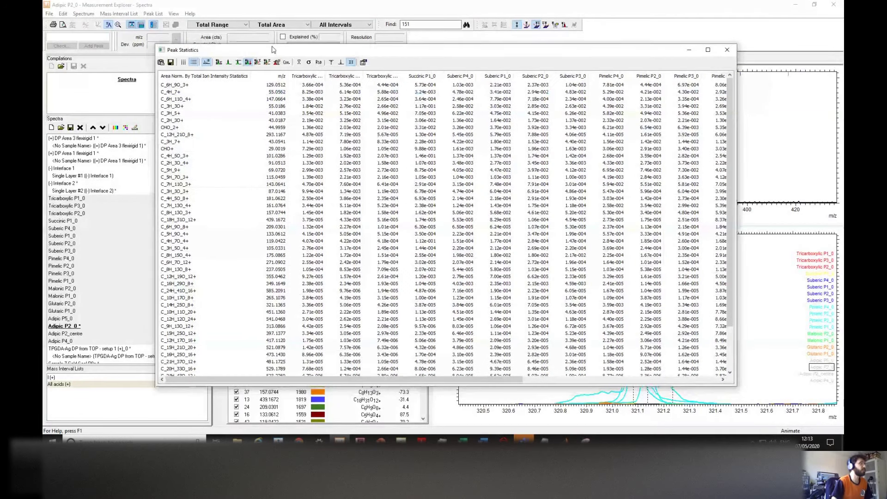
{"action": "left_click_drag", "start_coordinate": [272, 49], "coordinate": [273, 48]}
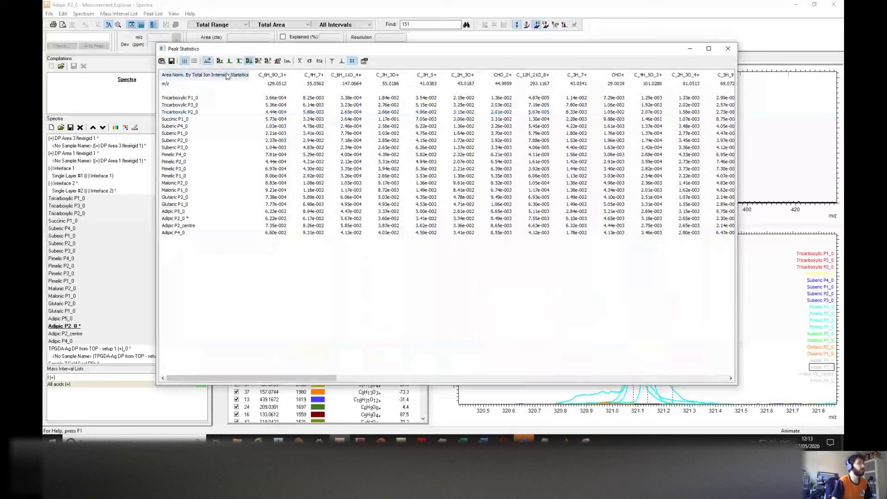
{"action": "left_click", "coordinate": [195, 61]}
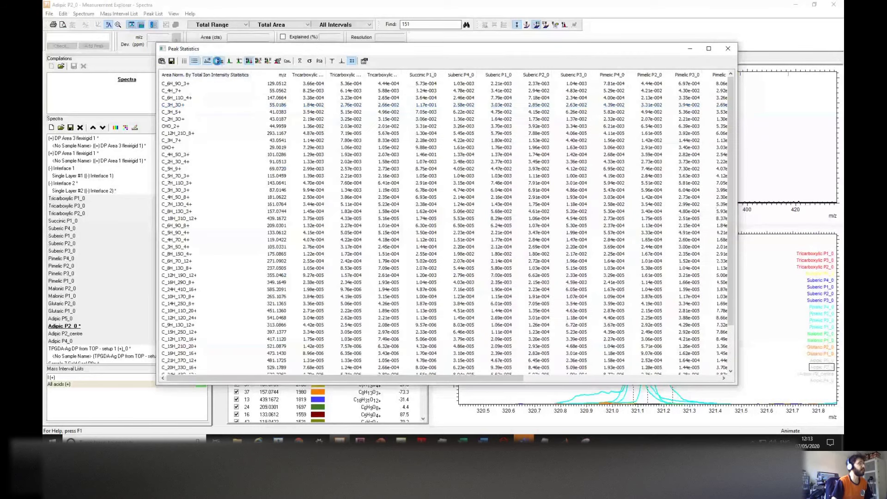
Step: Show peak areas normalised by total ion intensity and hide the Total Counts row
{"action": "left_click", "coordinate": [220, 61]}
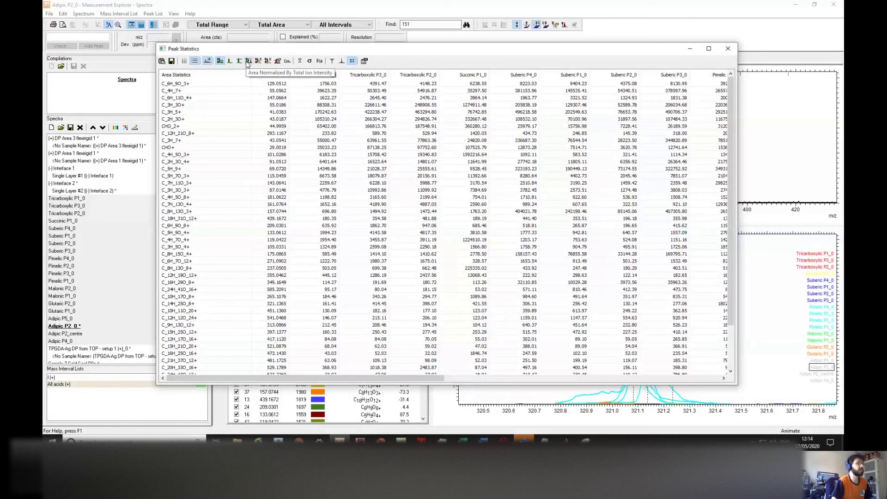
{"action": "left_click", "coordinate": [248, 62]}
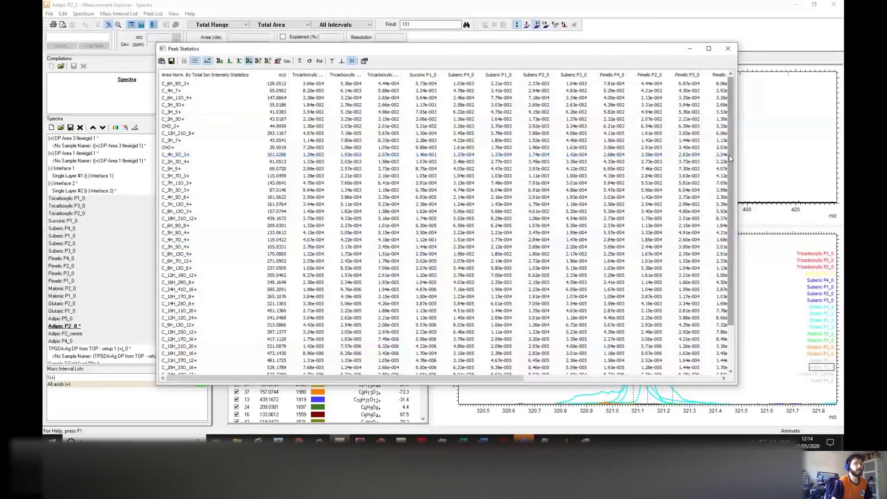
{"action": "scroll", "coordinate": [729, 154], "scroll_direction": "down", "scroll_amount": 3}
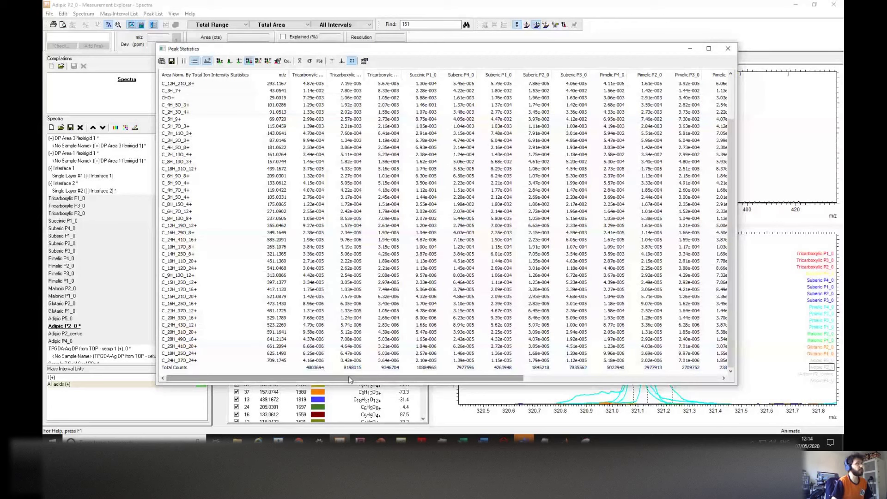
{"action": "left_click", "coordinate": [352, 61]}
{"action": "scroll", "coordinate": [400, 243], "scroll_direction": "down", "scroll_amount": 2}
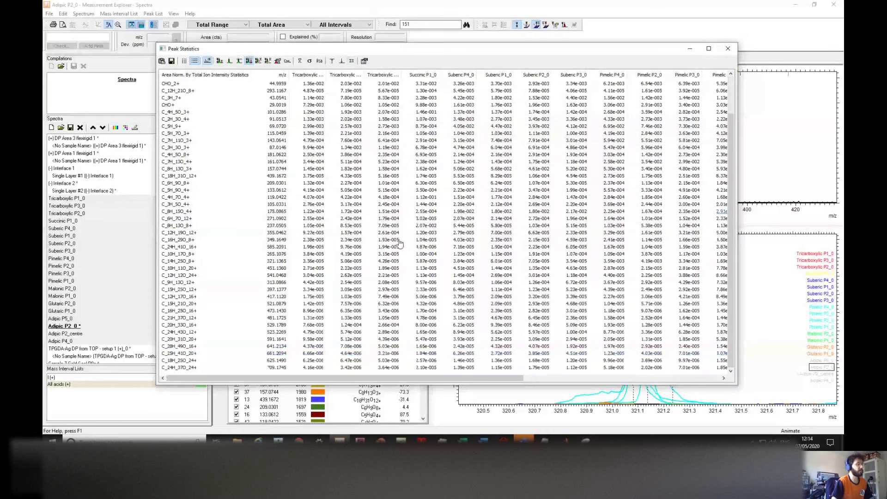
{"action": "scroll", "coordinate": [407, 247], "scroll_direction": "up", "scroll_amount": 2}
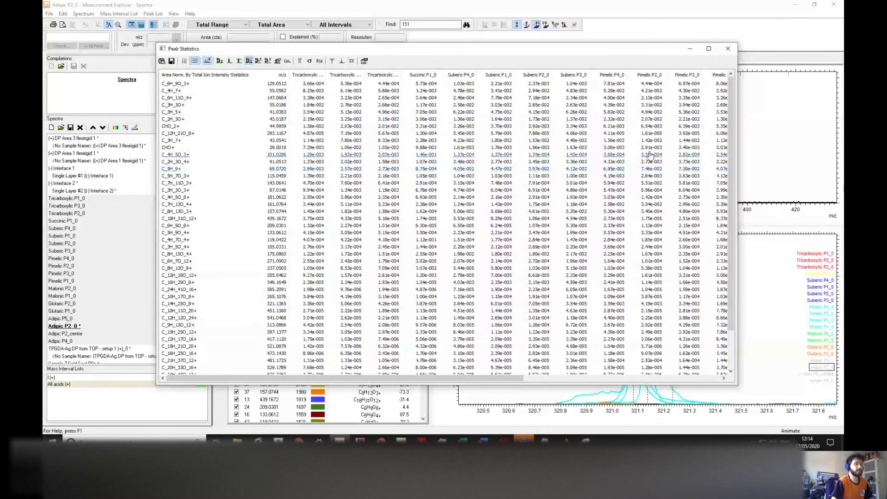
{"action": "left_click_drag", "start_coordinate": [518, 380], "coordinate": [695, 379]}
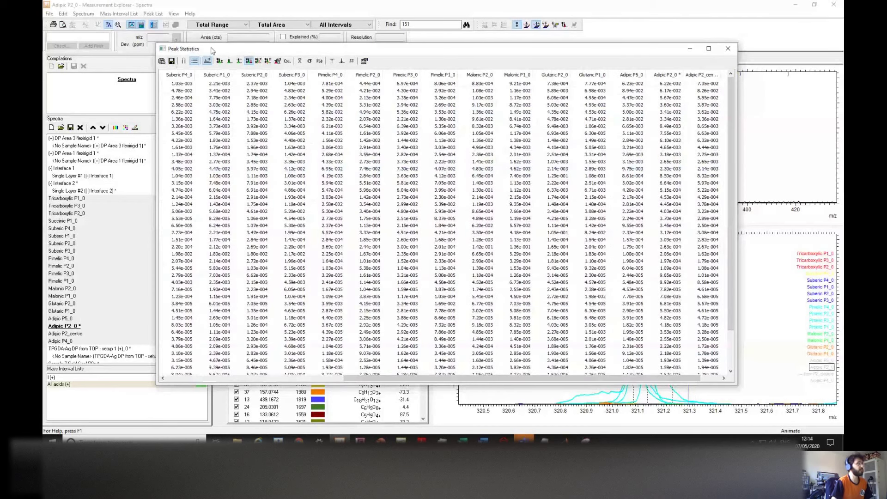
Step: Export the peak statistics as the text file Acids_positive_normalised_2 in the Carboxilic acids folder
{"action": "left_click", "coordinate": [171, 62]}
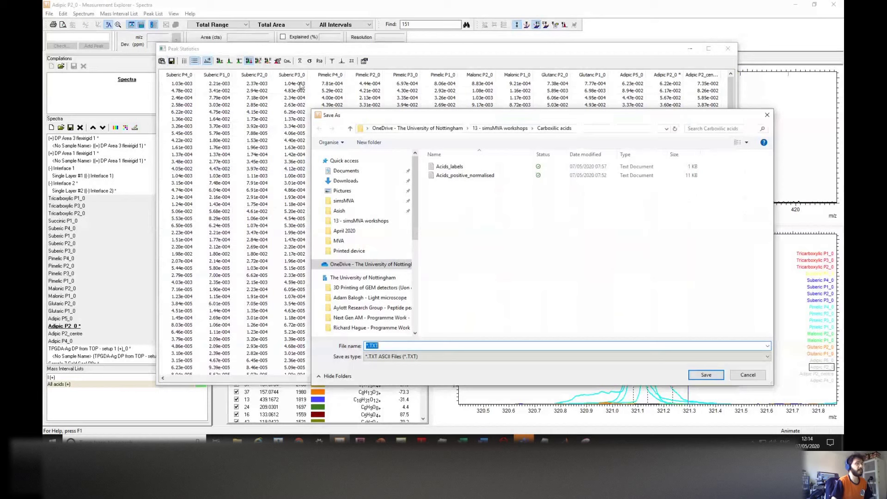
{"action": "left_click", "coordinate": [491, 181]}
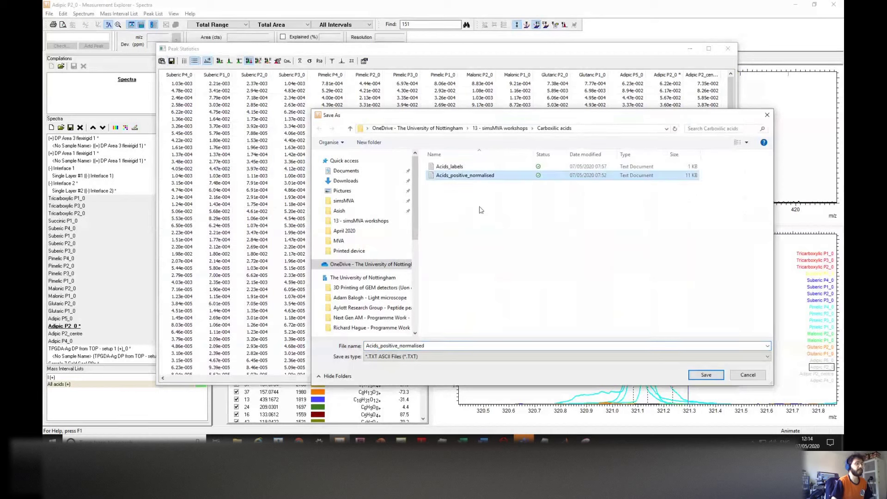
{"action": "left_click", "coordinate": [442, 345]}
{"action": "left_click", "coordinate": [442, 346]}
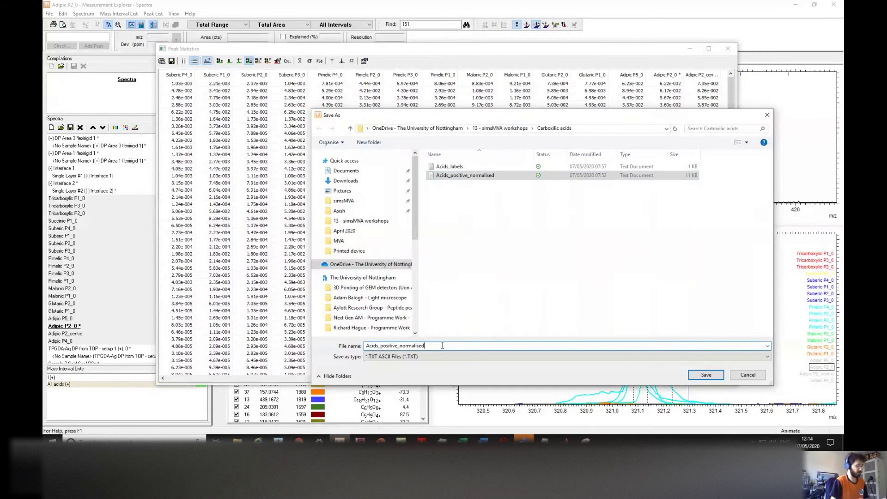
{"action": "type", "text": "_2"}
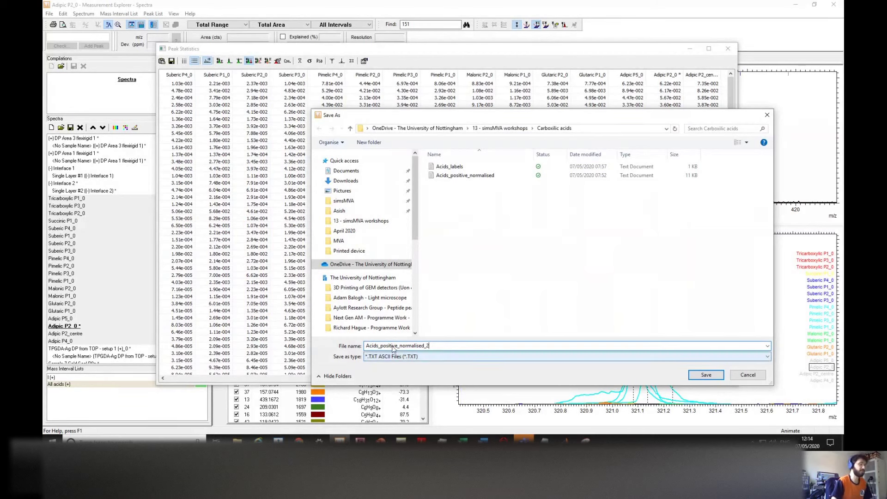
{"action": "left_click", "coordinate": [696, 375]}
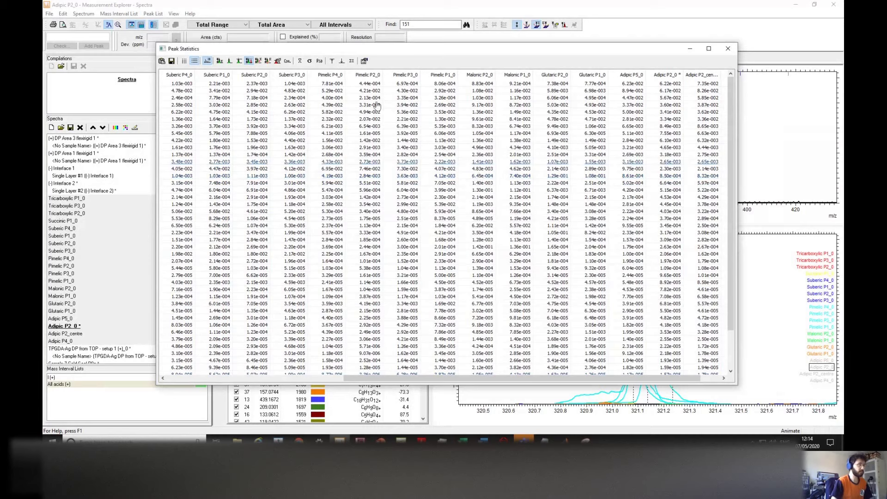
{"action": "left_click_drag", "start_coordinate": [344, 379], "coordinate": [167, 379]}
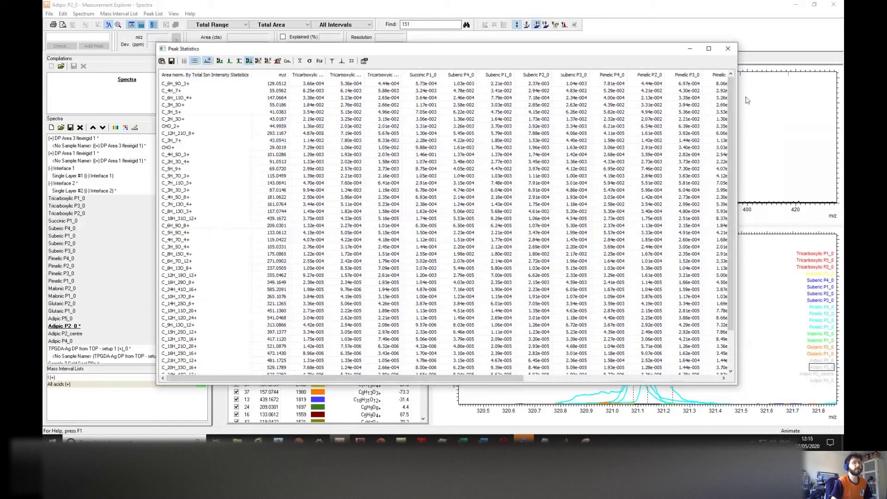
{"action": "scroll", "coordinate": [722, 148], "scroll_direction": "down", "scroll_amount": 2}
{"action": "scroll", "coordinate": [723, 147], "scroll_direction": "up", "scroll_amount": 2}
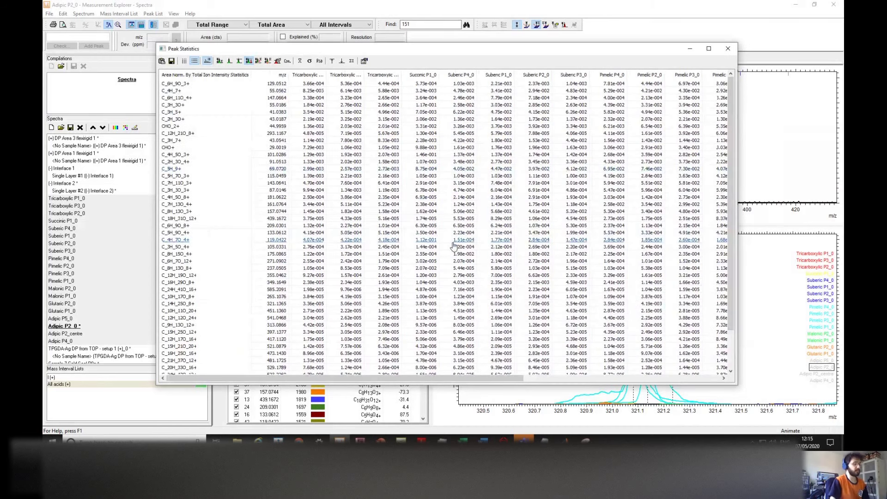
Step: Create a new Spectra analysis tab in simsMVA named Acids
{"action": "mouse_move", "coordinate": [566, 440]}
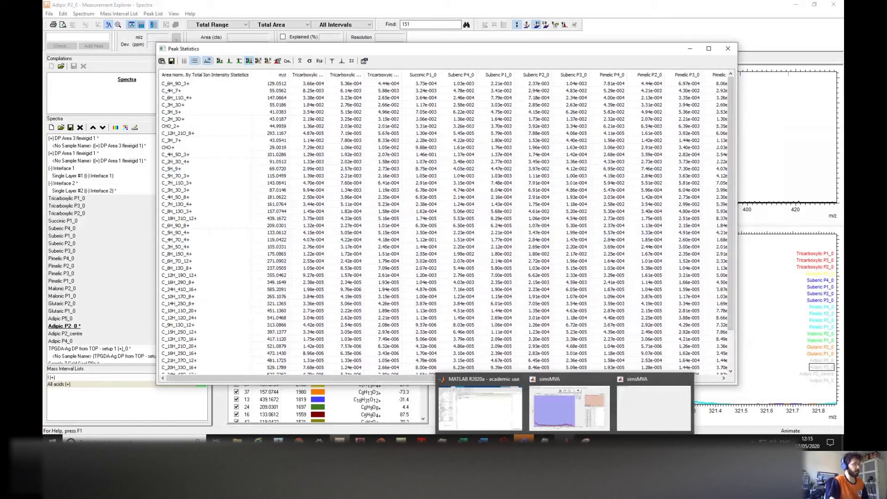
{"action": "left_click", "coordinate": [647, 406]}
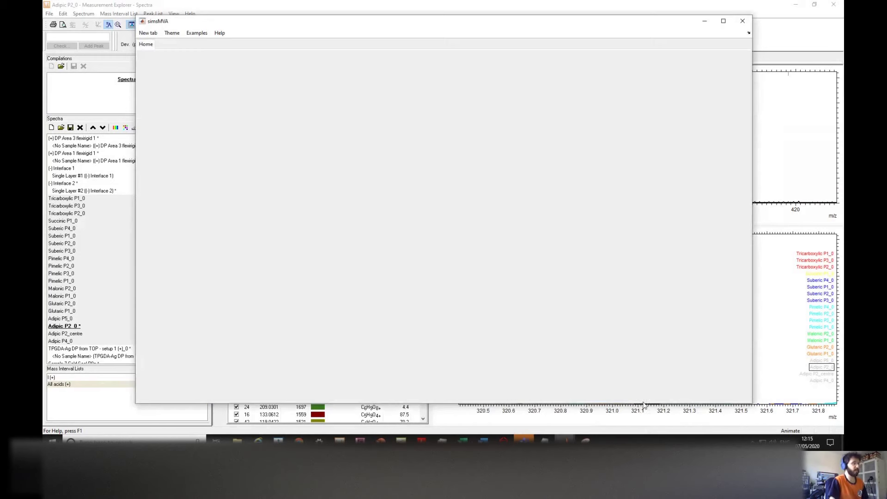
{"action": "left_click", "coordinate": [148, 34]}
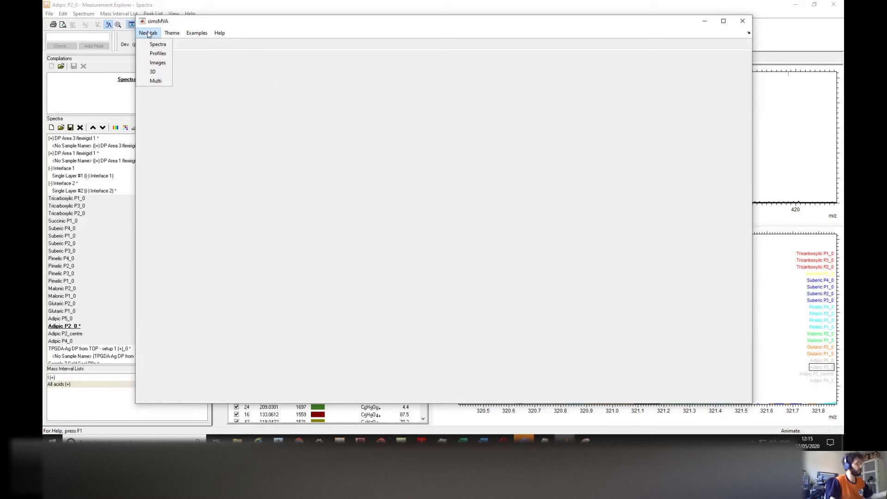
{"action": "left_click", "coordinate": [156, 44]}
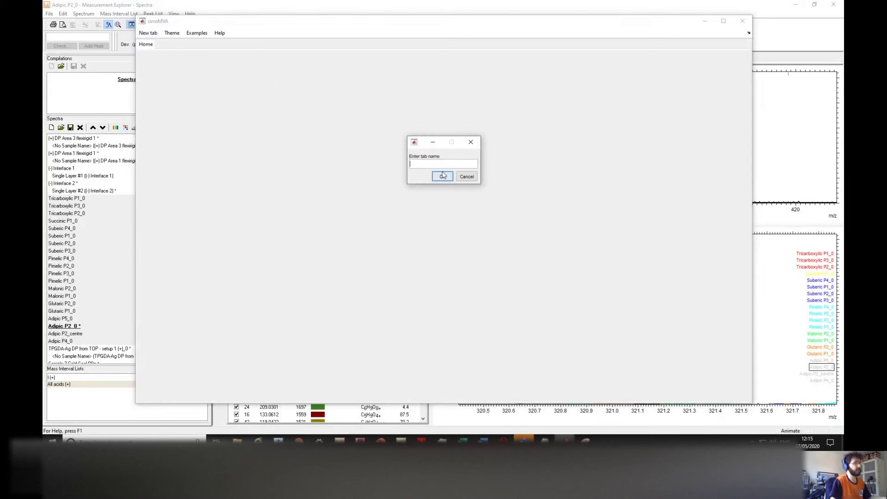
{"action": "type", "text": "Acids"}
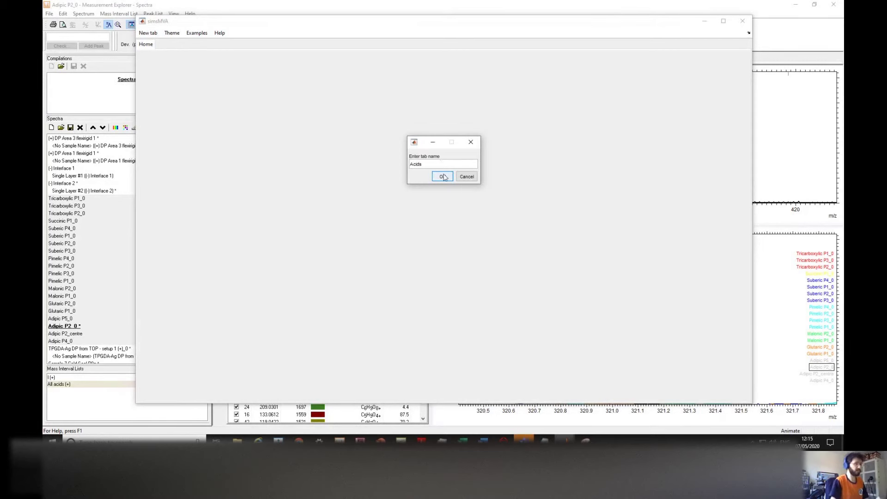
{"action": "left_click", "coordinate": [442, 176]}
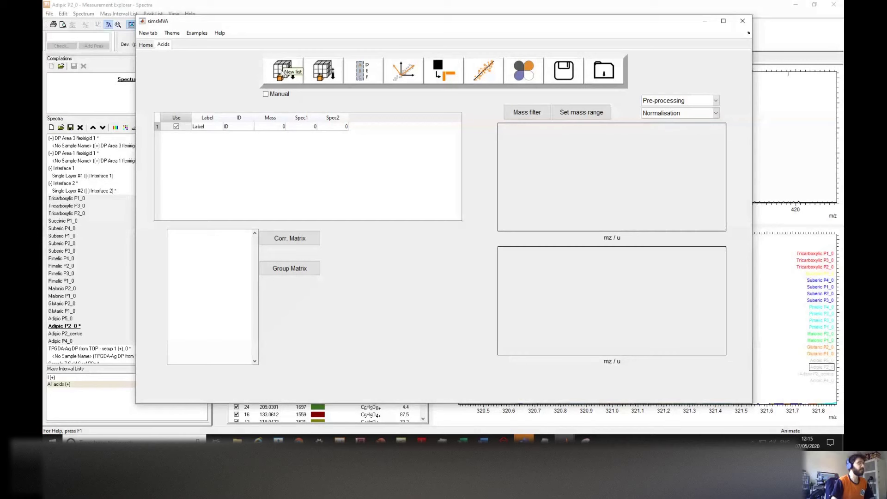
Step: Load Acids_positive_normalised_2 from 13 - simsMVA workshops > Carboxilic acids as the new peak list
{"action": "left_click", "coordinate": [282, 66]}
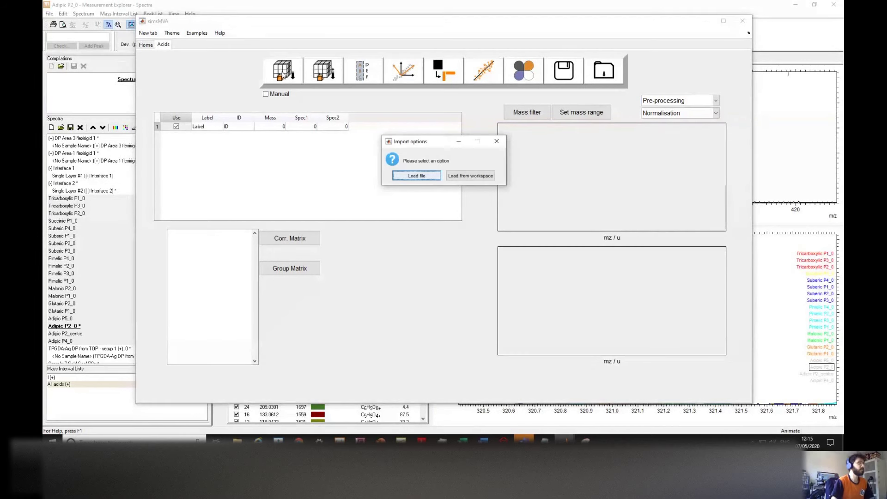
{"action": "left_click_drag", "start_coordinate": [455, 145], "coordinate": [449, 145]}
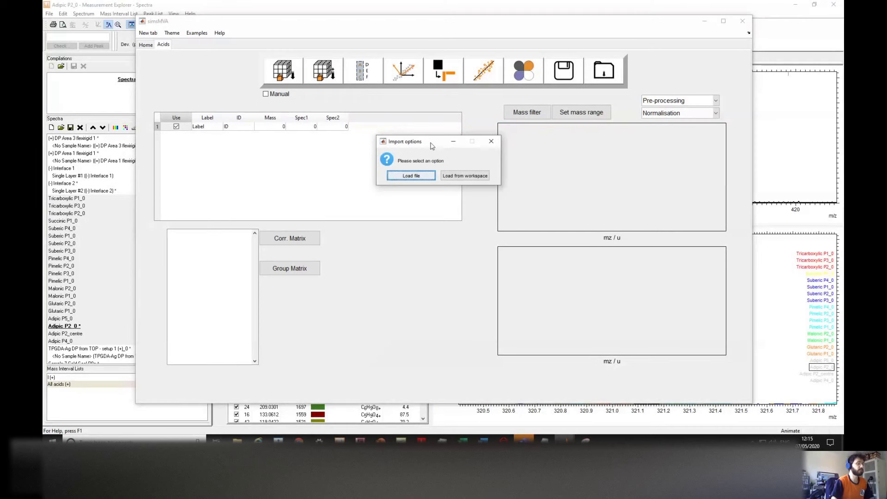
{"action": "mouse_move", "coordinate": [524, 440]}
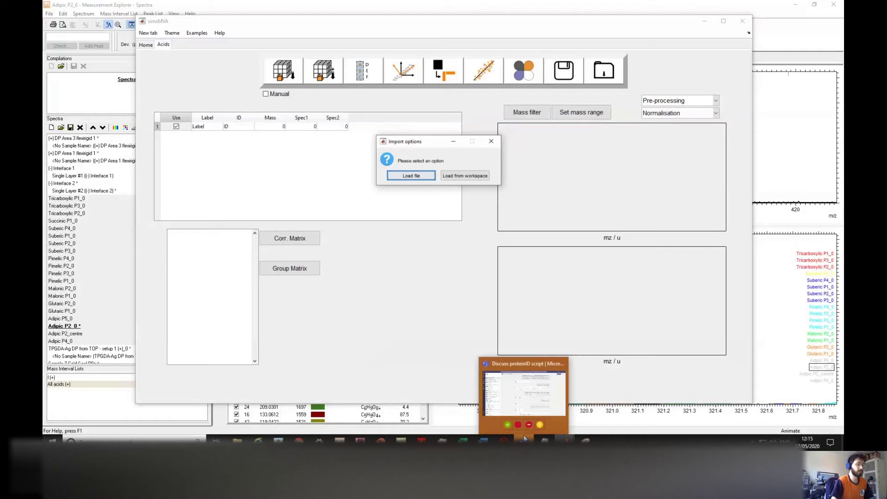
{"action": "left_click", "coordinate": [520, 404]}
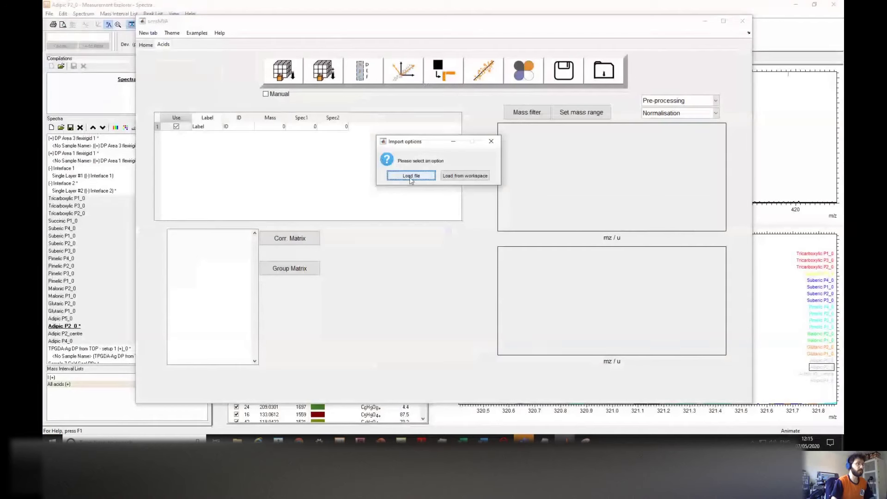
{"action": "left_click", "coordinate": [412, 178]}
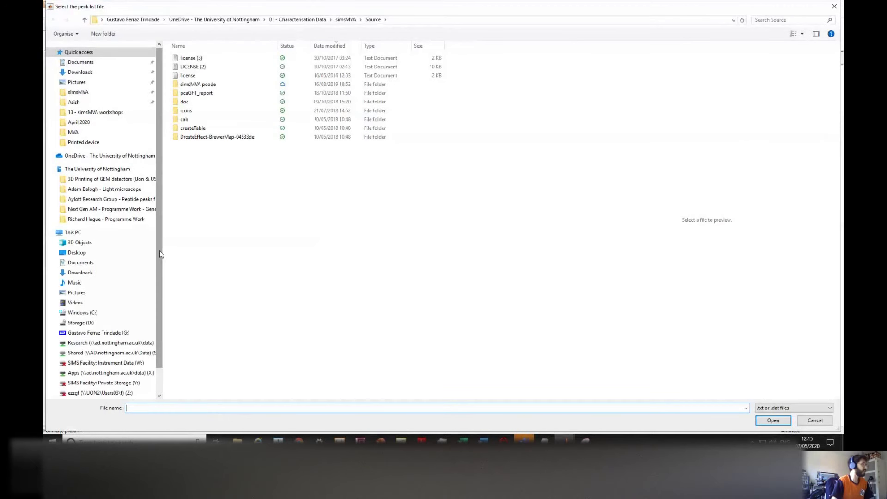
{"action": "left_click", "coordinate": [110, 113]}
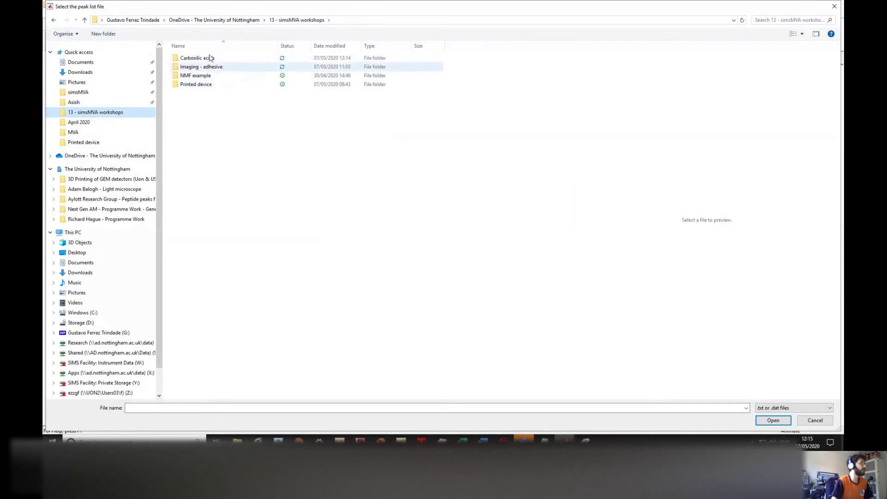
{"action": "double_click", "coordinate": [209, 59]}
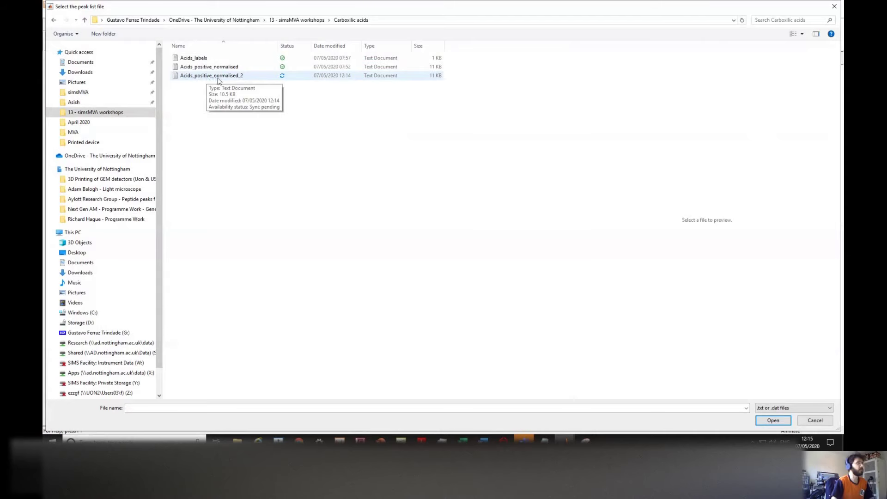
{"action": "left_click", "coordinate": [220, 78]}
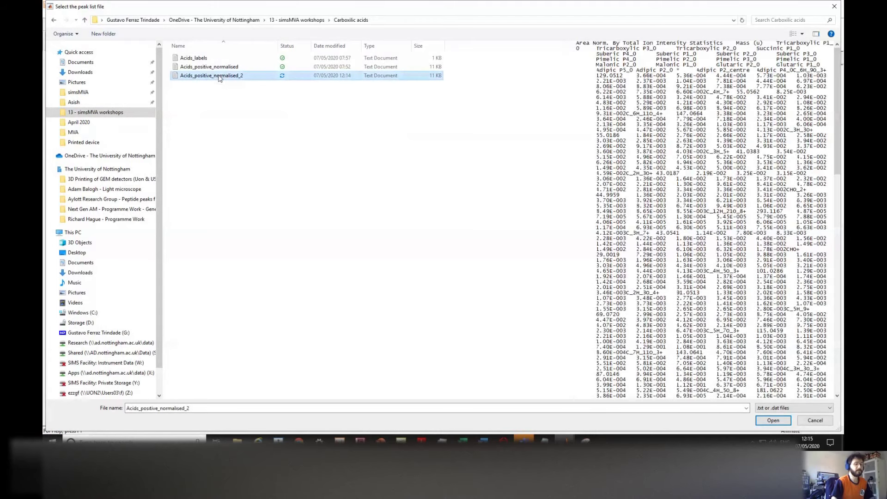
{"action": "left_click", "coordinate": [762, 424]}
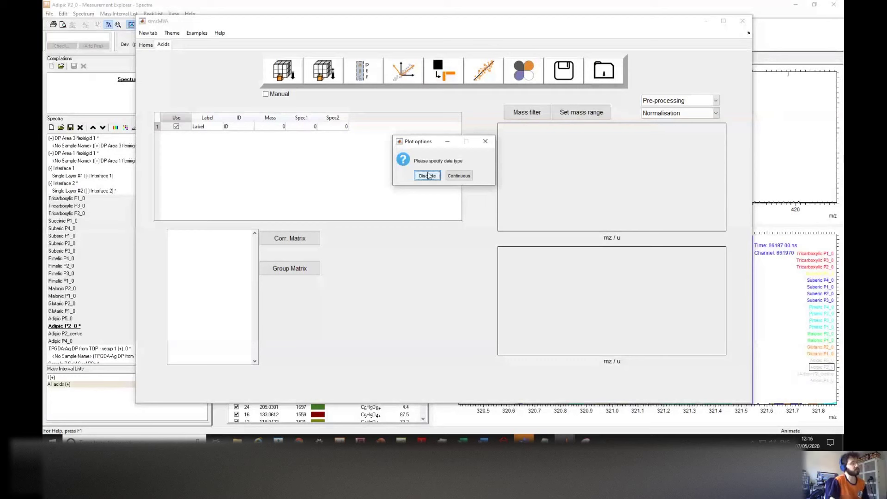
Step: Import the peak list as discrete data and review the Acids peak table and spectra
{"action": "left_click", "coordinate": [427, 176]}
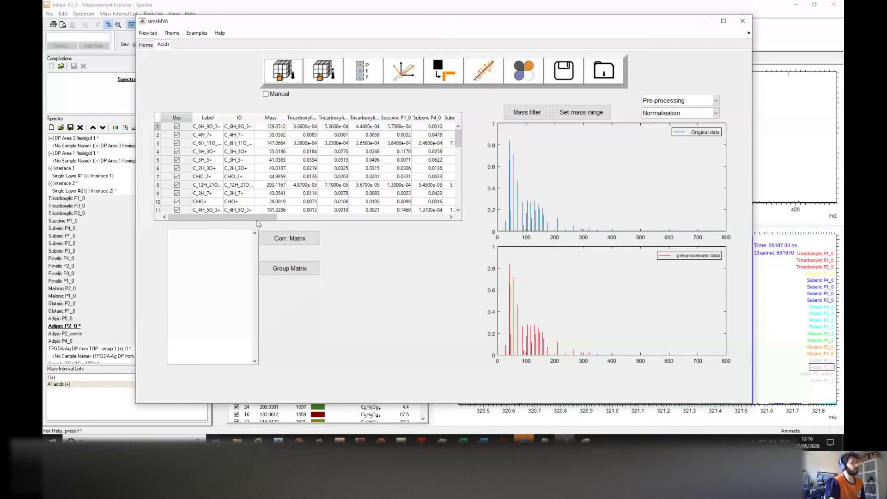
{"action": "mouse_move", "coordinate": [257, 217]}
{"action": "left_mouse_down"}
{"action": "mouse_move", "coordinate": [416, 217]}
{"action": "mouse_move", "coordinate": [244, 217]}
{"action": "left_mouse_up"}
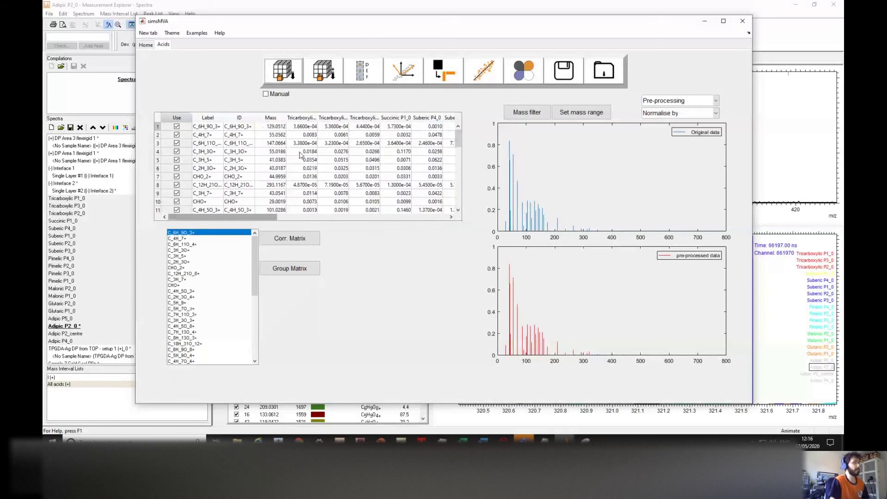
{"action": "mouse_move", "coordinate": [457, 138]}
{"action": "left_mouse_down"}
{"action": "mouse_move", "coordinate": [461, 195]}
{"action": "mouse_move", "coordinate": [460, 139]}
{"action": "left_mouse_up"}
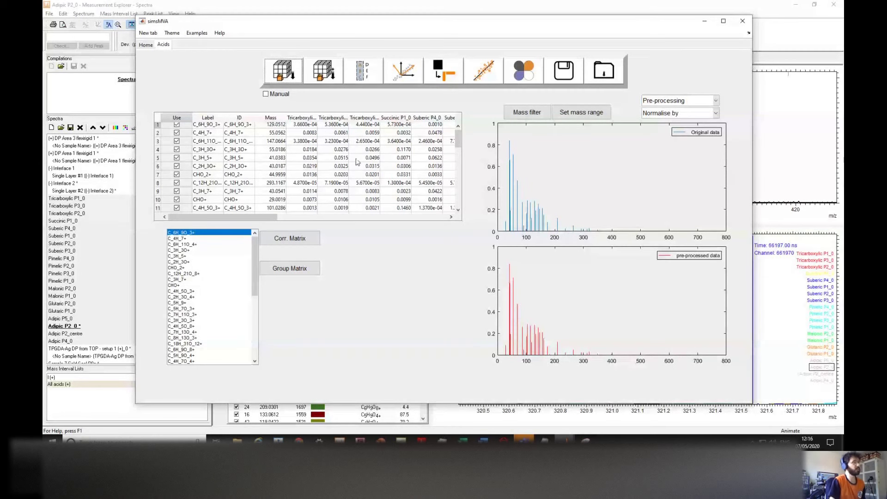
{"action": "left_click", "coordinate": [369, 72]}
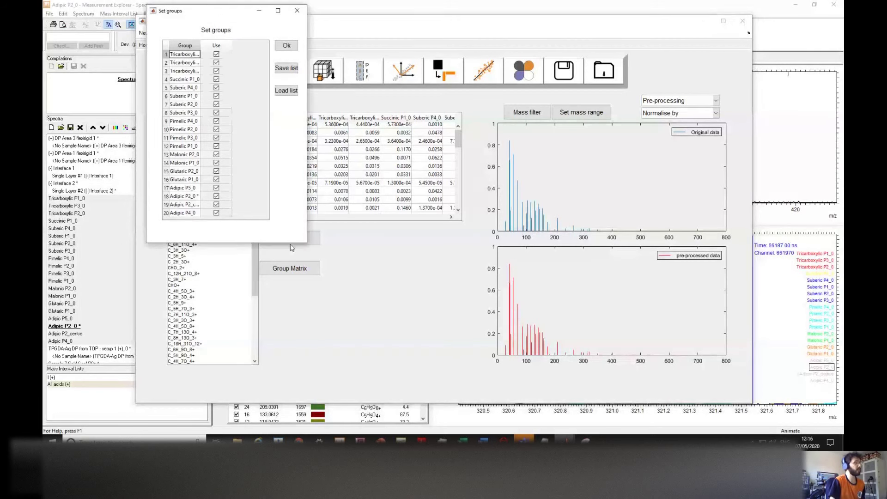
Step: Enlarge the group editor, widen the Group column, and strip suffixes from the first two Tricarboxylic names
{"action": "left_click_drag", "start_coordinate": [305, 245], "coordinate": [450, 350]}
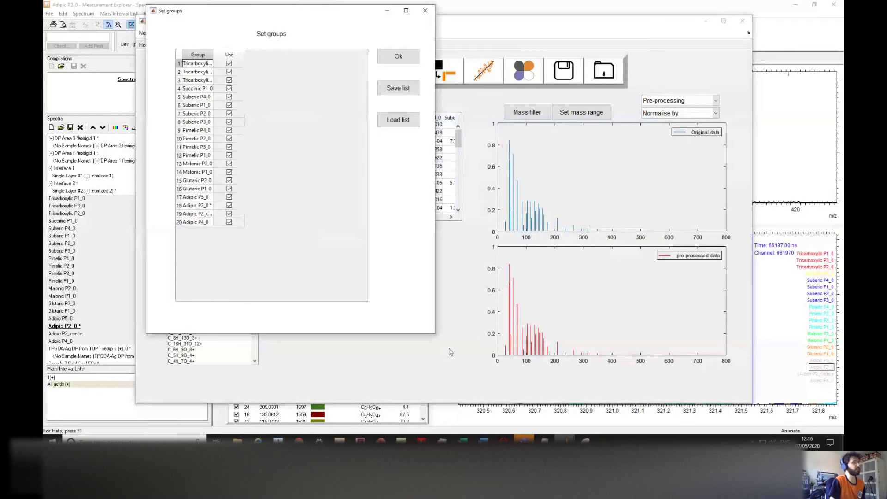
{"action": "left_click_drag", "start_coordinate": [213, 55], "coordinate": [235, 63]}
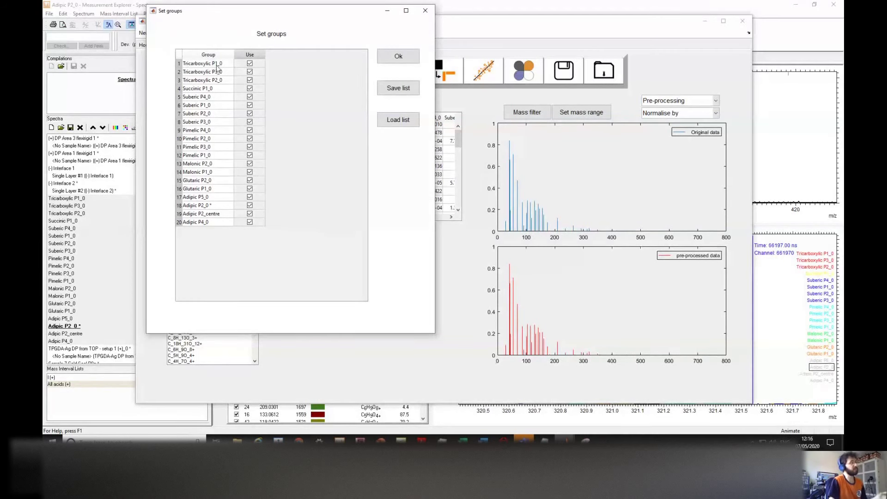
{"action": "left_click", "coordinate": [217, 65]}
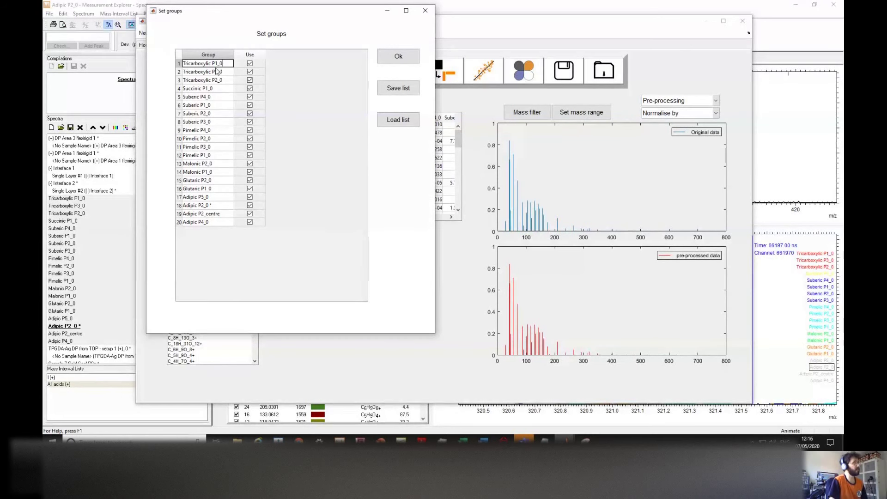
{"action": "left_click_drag", "start_coordinate": [213, 64], "coordinate": [229, 64]}
{"action": "key", "text": "Delete"}
{"action": "double_click", "coordinate": [215, 71]}
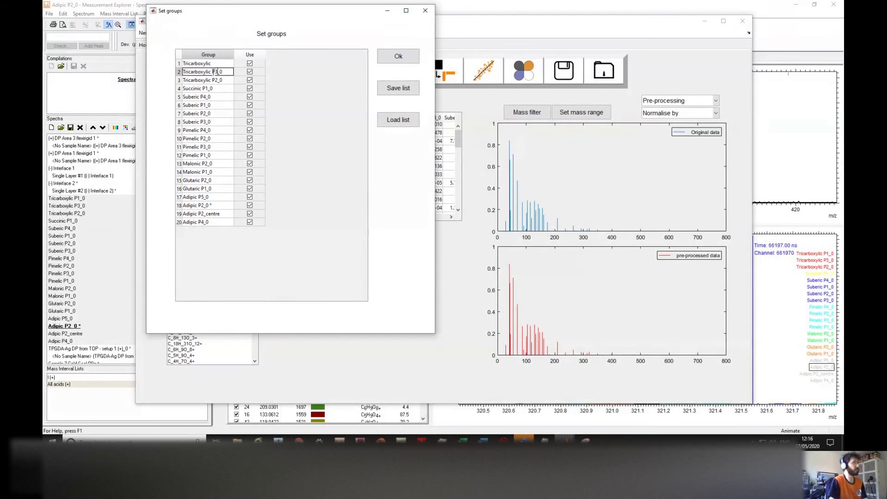
{"action": "left_click_drag", "start_coordinate": [211, 72], "coordinate": [224, 72]}
{"action": "key", "text": "Delete"}
{"action": "left_click", "coordinate": [209, 82]}
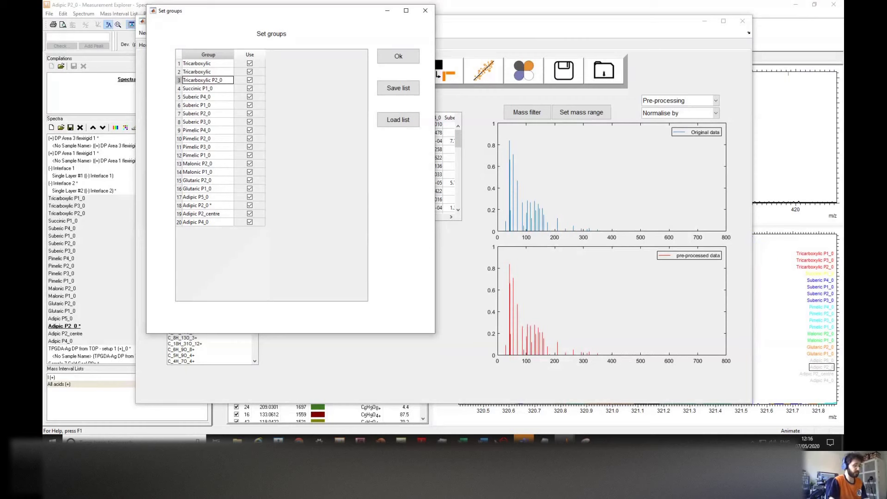
Step: Strip suffixes from rows 3 and 4, leaving Tricarboxylic and Succinic
{"action": "left_click", "coordinate": [546, 440]}
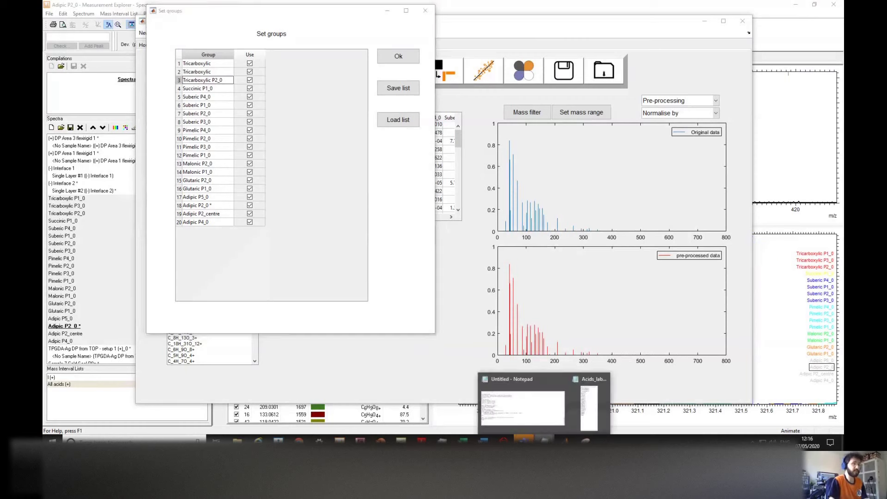
{"action": "left_click", "coordinate": [591, 409]}
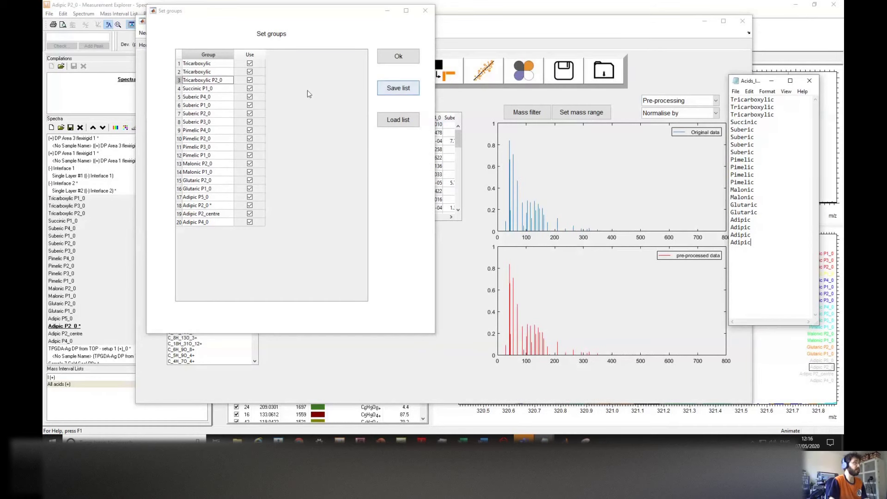
{"action": "left_click", "coordinate": [209, 80]}
{"action": "mouse_move", "coordinate": [211, 80]}
{"action": "left_mouse_down"}
{"action": "mouse_move", "coordinate": [226, 80]}
{"action": "mouse_move", "coordinate": [203, 88]}
{"action": "left_mouse_up"}
{"action": "key", "text": "BackSpace"}
{"action": "left_click", "coordinate": [210, 88]}
{"action": "key", "text": "BackSpace"}
{"action": "left_click", "coordinate": [211, 97]}
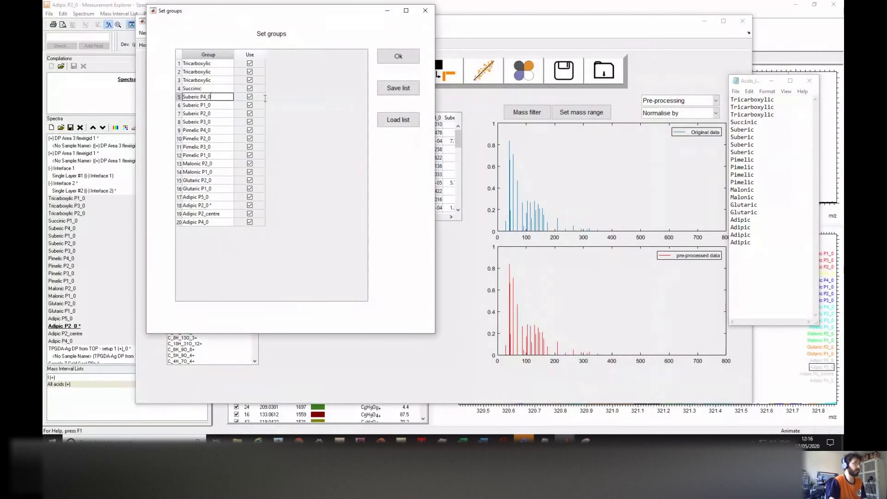
Step: Copy the acid names list from Notepad and paste it into the Group column
{"action": "double_click", "coordinate": [792, 104]}
{"action": "left_click_drag", "start_coordinate": [730, 99], "coordinate": [759, 237]}
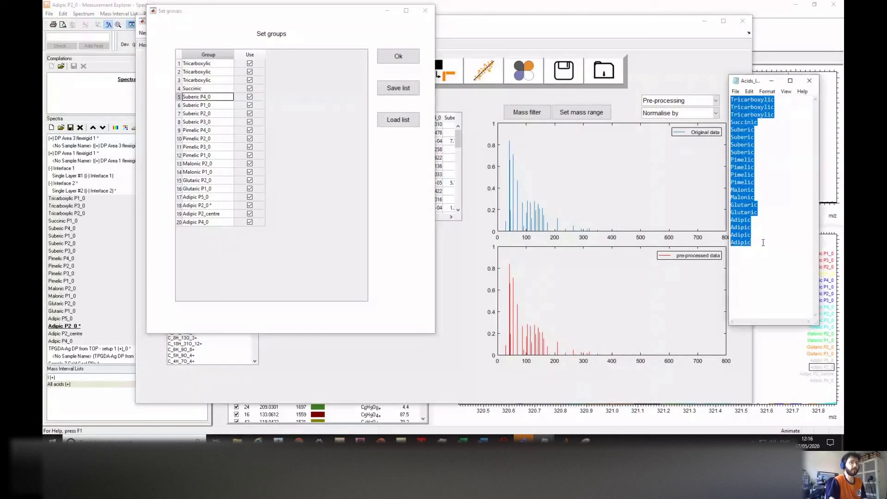
{"action": "left_click", "coordinate": [208, 65]}
{"action": "type", "text": "Tricarboxylic Tricarboxylic Tricarboxylic Succinic Suberic Suberic Suberic Suberic Pimelic Pimelic Pimelic Pimelic Malonic Malonic Glutaric Glutaric Adipic Adipic Adipic Adipic"}
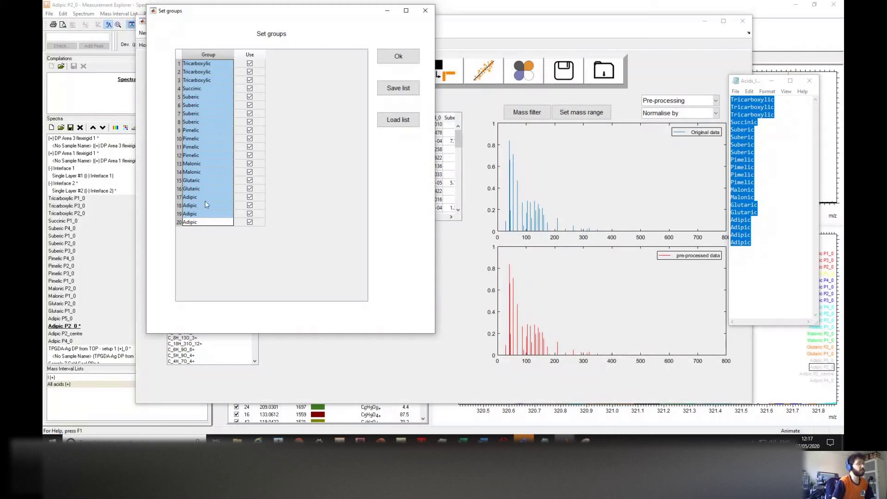
{"action": "left_click_drag", "start_coordinate": [305, 11], "coordinate": [306, 18]}
Step: Apply the new group names and scroll through the peak table
{"action": "left_click", "coordinate": [393, 71]}
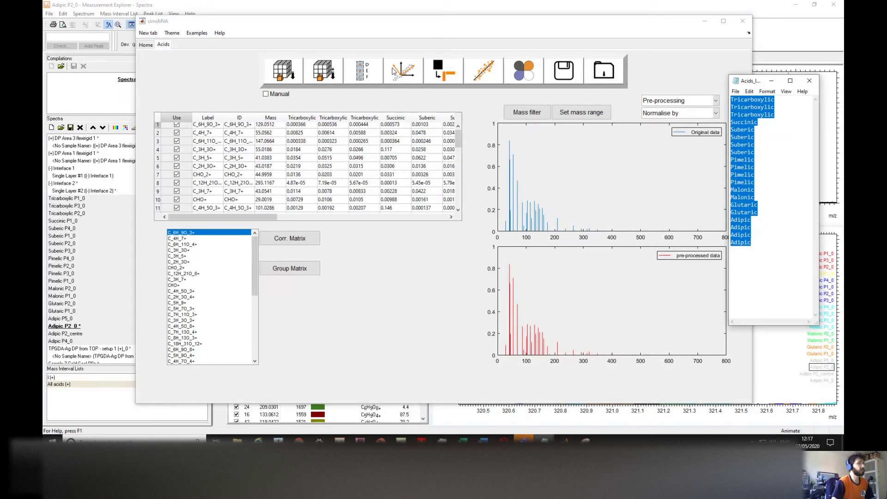
{"action": "left_click_drag", "start_coordinate": [247, 216], "coordinate": [270, 217]}
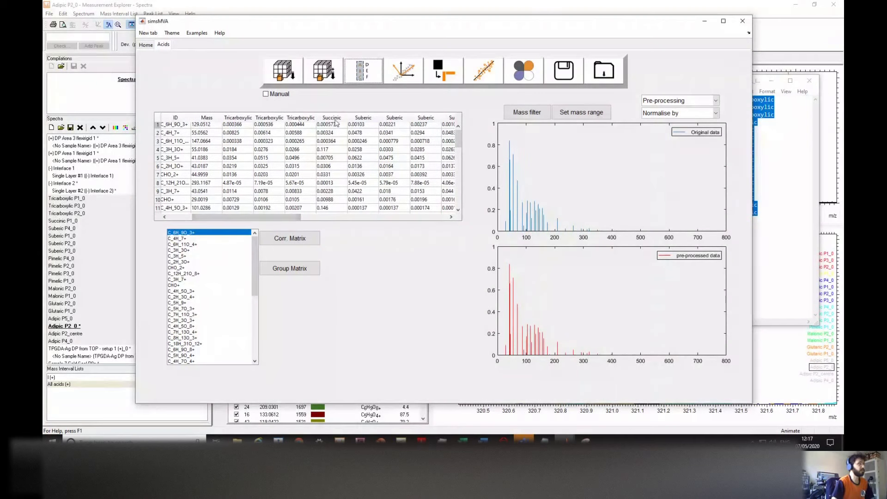
{"action": "left_click_drag", "start_coordinate": [273, 221], "coordinate": [240, 217]}
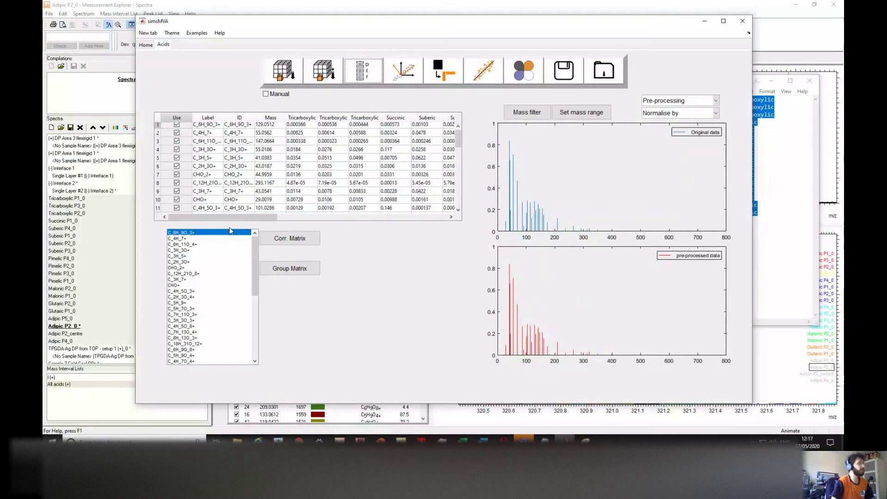
{"action": "scroll", "coordinate": [233, 236], "scroll_direction": "down", "scroll_amount": 1}
{"action": "scroll", "coordinate": [240, 244], "scroll_direction": "up", "scroll_amount": 1}
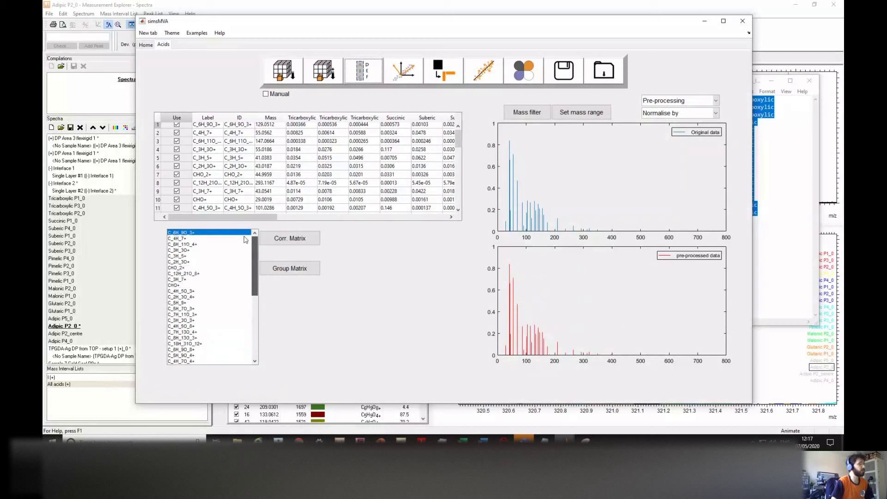
{"action": "scroll", "coordinate": [240, 246], "scroll_direction": "down", "scroll_amount": 1}
{"action": "scroll", "coordinate": [231, 251], "scroll_direction": "down", "scroll_amount": 7}
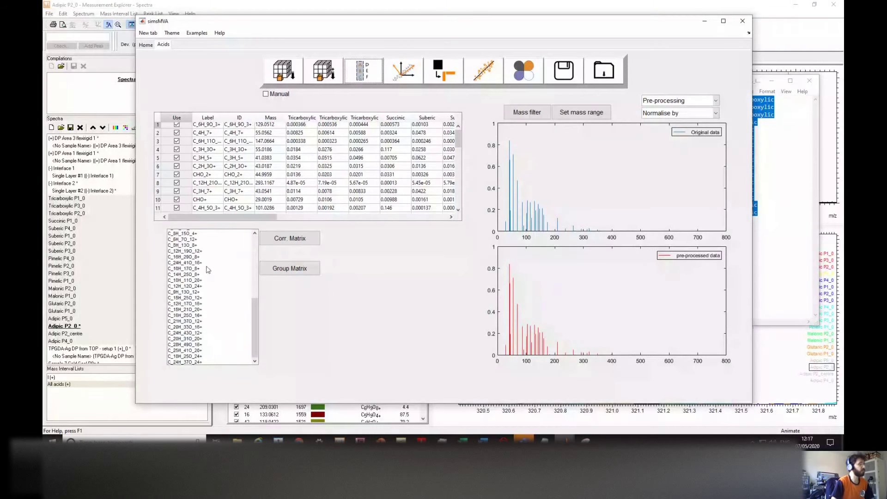
{"action": "left_click_drag", "start_coordinate": [256, 322], "coordinate": [260, 244]}
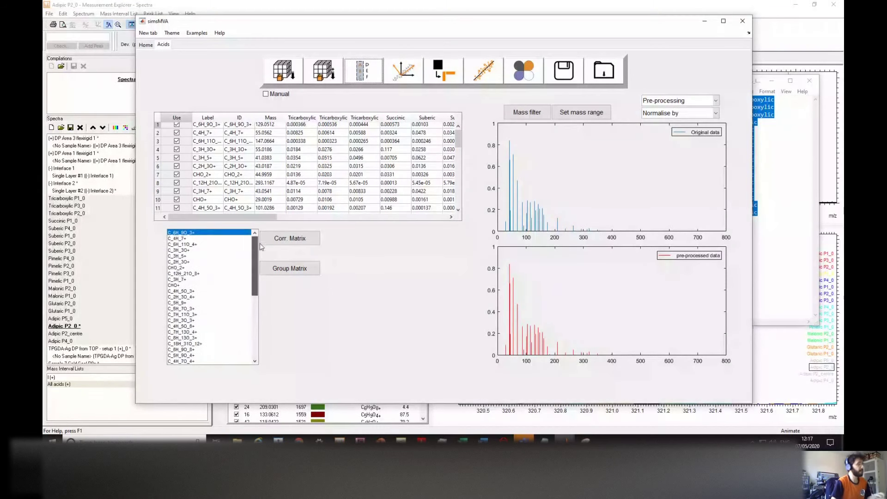
Step: Select C_5H_9+, C_18H_31O_12+ and two more masses, and compute their correlation matrix
{"action": "left_click", "coordinate": [195, 302]}
{"action": "scroll", "coordinate": [195, 301], "scroll_direction": "down", "scroll_amount": 3}
{"action": "left_click", "coordinate": [192, 291], "text": "ctrl"}
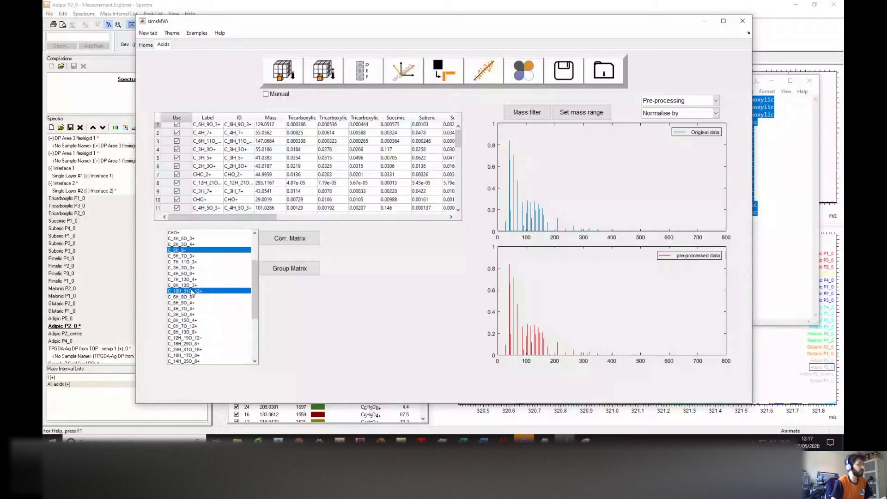
{"action": "scroll", "coordinate": [192, 291], "scroll_direction": "down", "scroll_amount": 2}
{"action": "left_click", "coordinate": [189, 296], "text": "ctrl"}
{"action": "left_click", "coordinate": [191, 338], "text": "ctrl"}
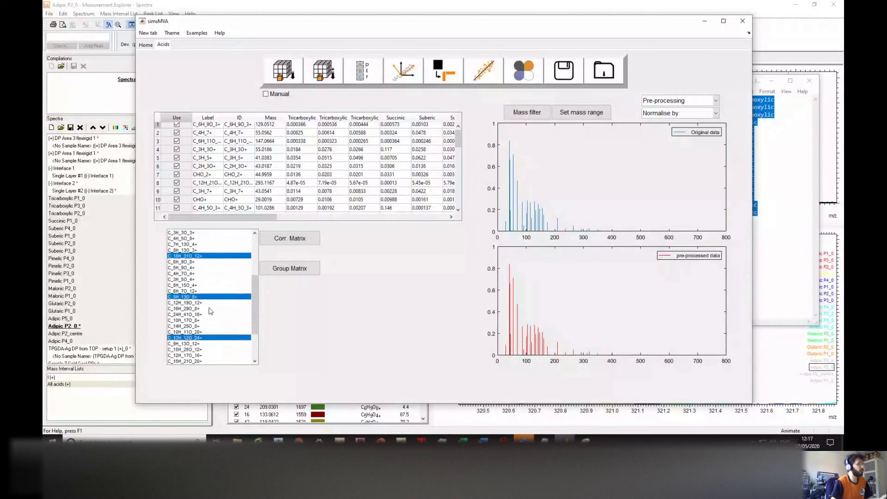
{"action": "scroll", "coordinate": [210, 310], "scroll_direction": "up", "scroll_amount": 2}
{"action": "left_click", "coordinate": [294, 244]}
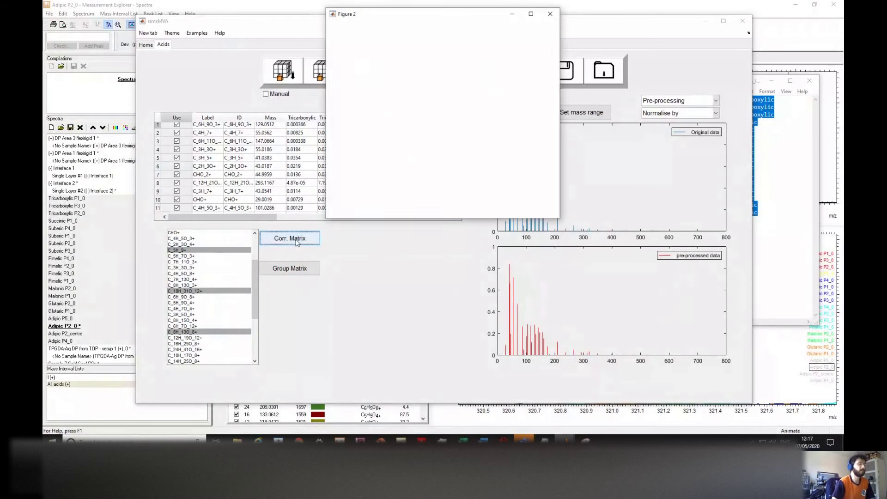
Step: Enlarge the Figure 2 correlation matrix window by dragging its corners
{"action": "left_click_drag", "start_coordinate": [559, 221], "coordinate": [662, 318]}
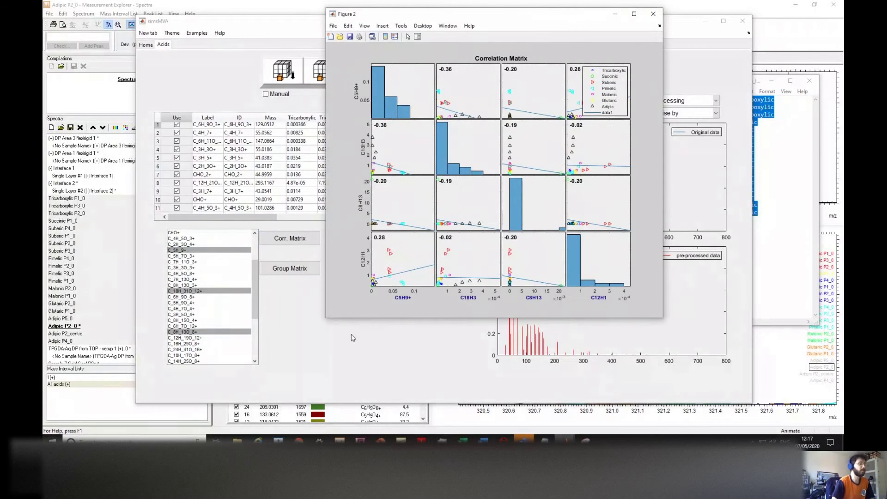
{"action": "left_click_drag", "start_coordinate": [289, 355], "coordinate": [288, 355]}
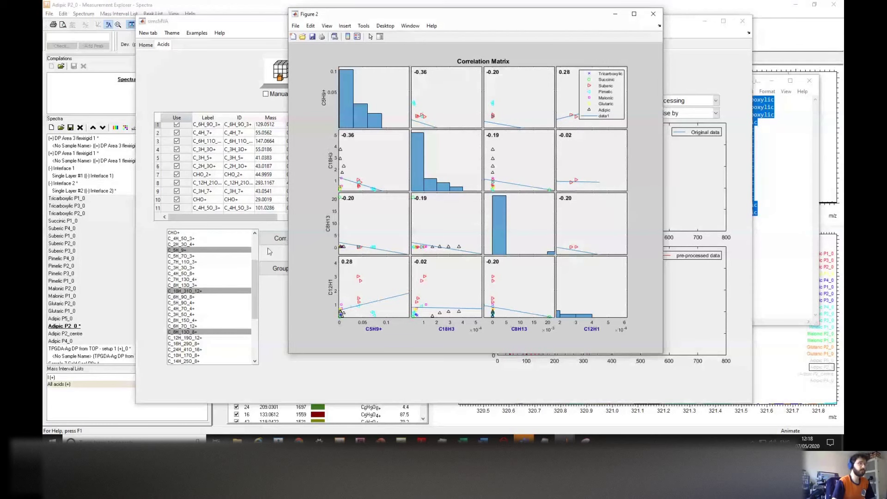
Step: Add C_24H_41O_16+, C_7H_11O_3+, C_3H_3O_3+, C_5H_9O_4+, C_4H_5O_3+, C_8H_13O_3+ and recompute the correlation matrix
{"action": "left_click", "coordinate": [653, 14]}
{"action": "scroll", "coordinate": [207, 299], "scroll_direction": "down", "scroll_amount": 1}
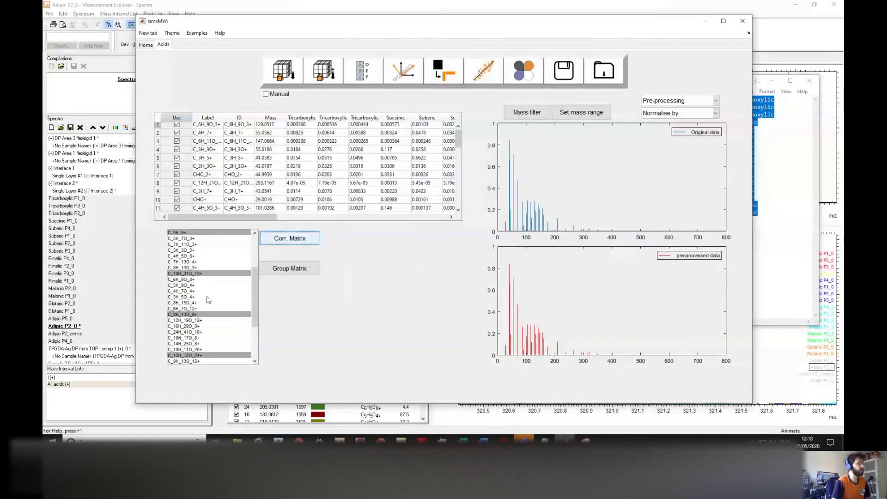
{"action": "left_click", "coordinate": [183, 332], "text": "ctrl"}
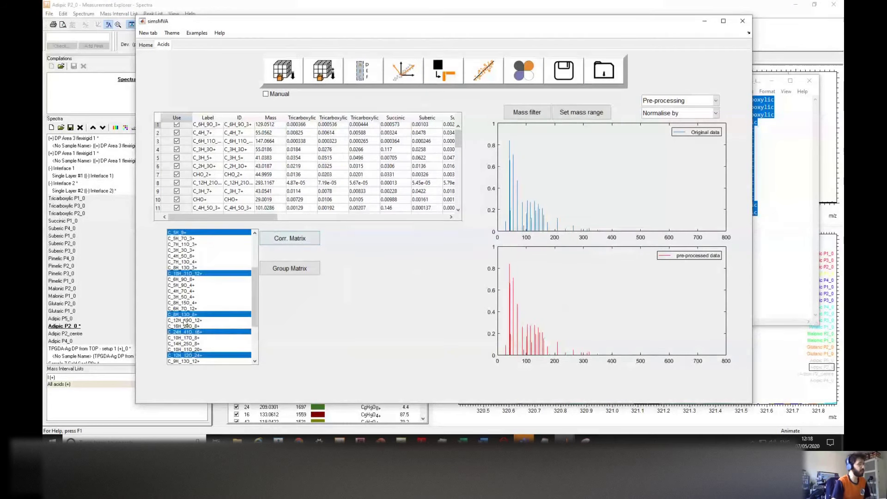
{"action": "scroll", "coordinate": [185, 279], "scroll_direction": "up", "scroll_amount": 2}
{"action": "left_click", "coordinate": [185, 279], "text": "ctrl"}
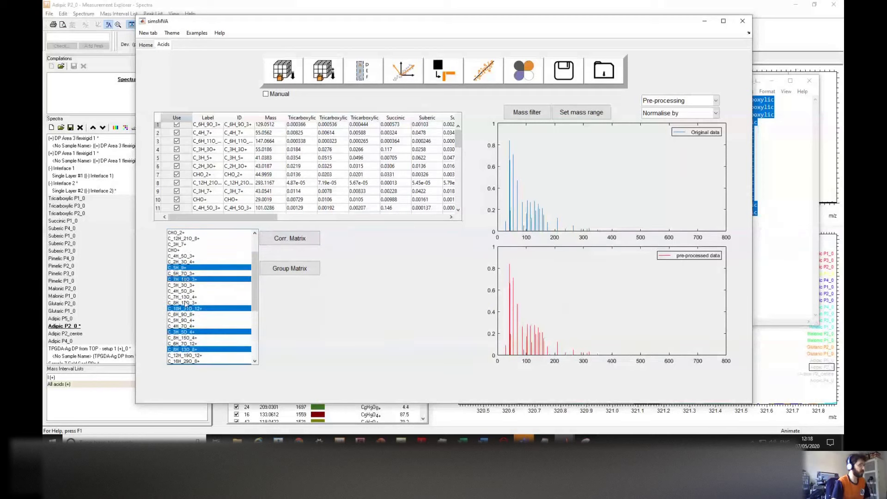
{"action": "left_click", "coordinate": [185, 285], "text": "ctrl"}
{"action": "left_click", "coordinate": [188, 320], "text": "ctrl"}
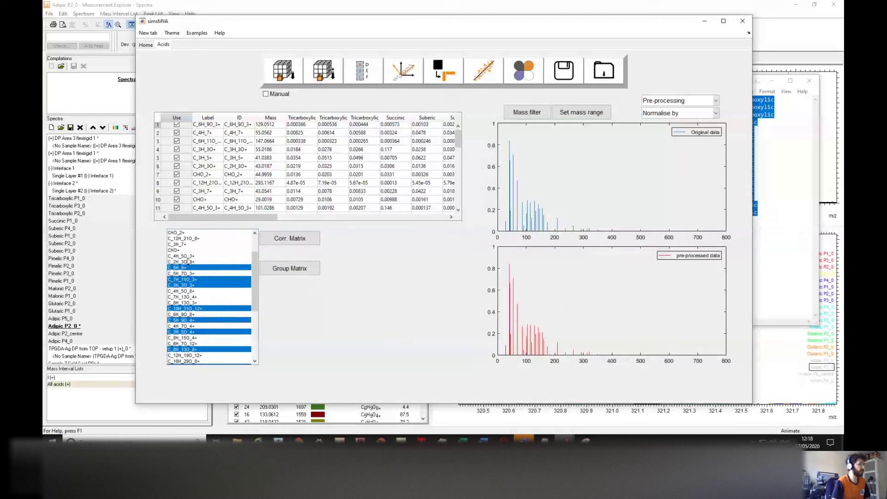
{"action": "left_click", "coordinate": [187, 256], "text": "ctrl"}
{"action": "scroll", "coordinate": [186, 296], "scroll_direction": "down", "scroll_amount": 2}
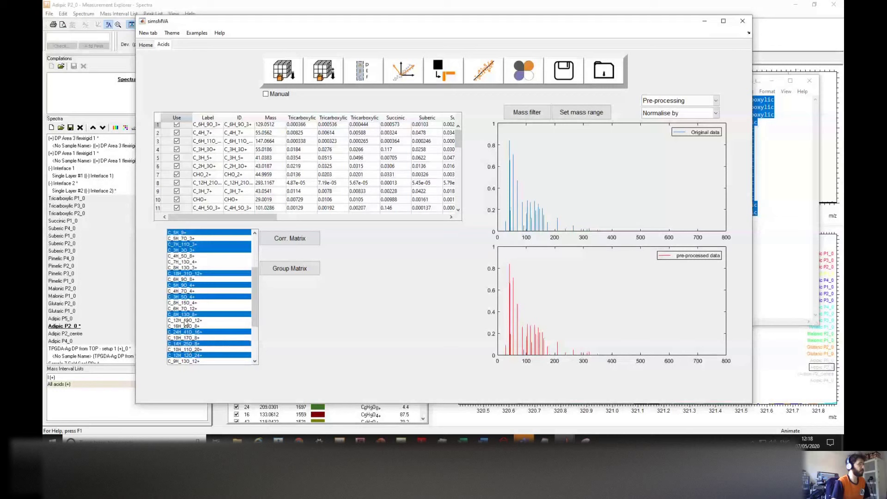
{"action": "left_click", "coordinate": [188, 268], "text": "ctrl"}
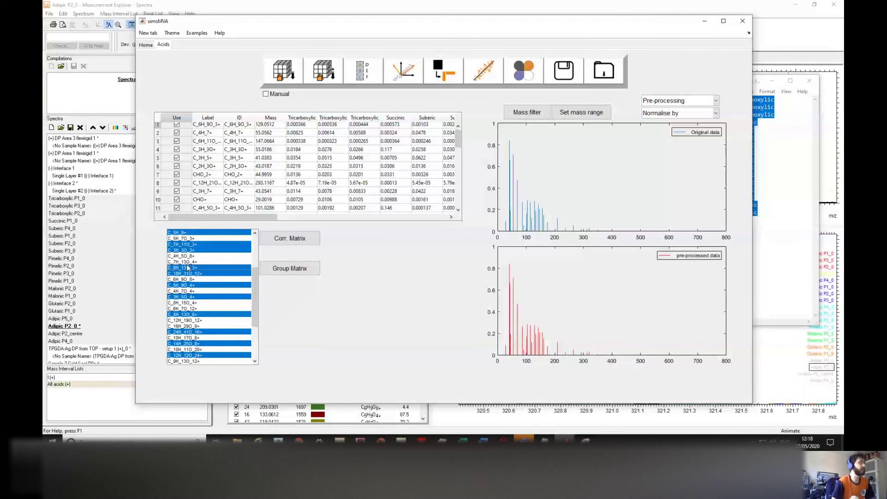
{"action": "left_click", "coordinate": [308, 239]}
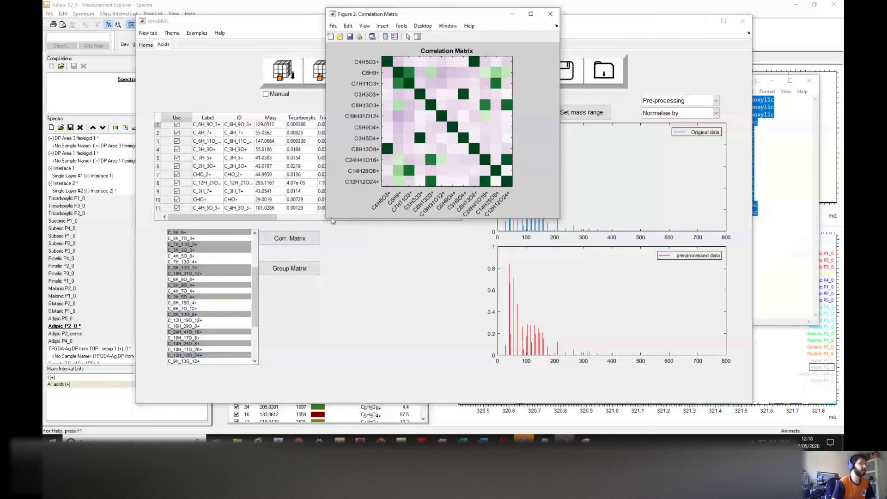
Step: Enlarge the 12-mass correlation heatmap, add a colour bar, then close the figure
{"action": "left_click_drag", "start_coordinate": [326, 218], "coordinate": [230, 305]}
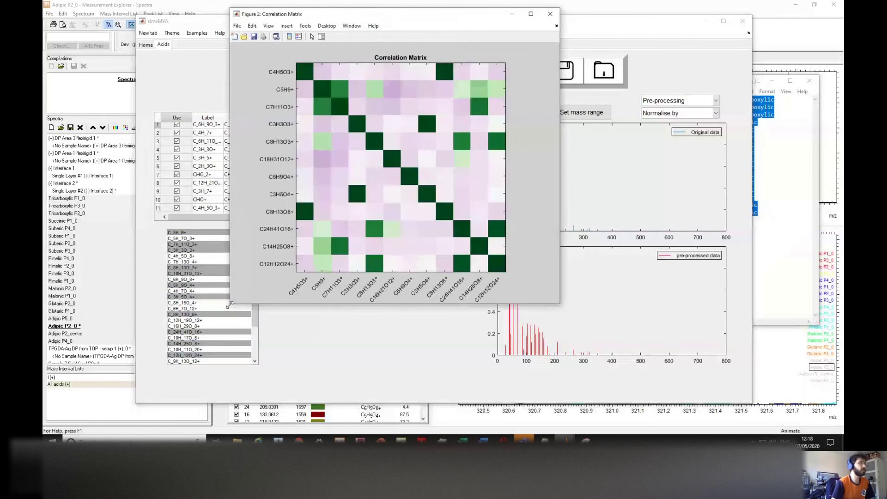
{"action": "left_click", "coordinate": [289, 37]}
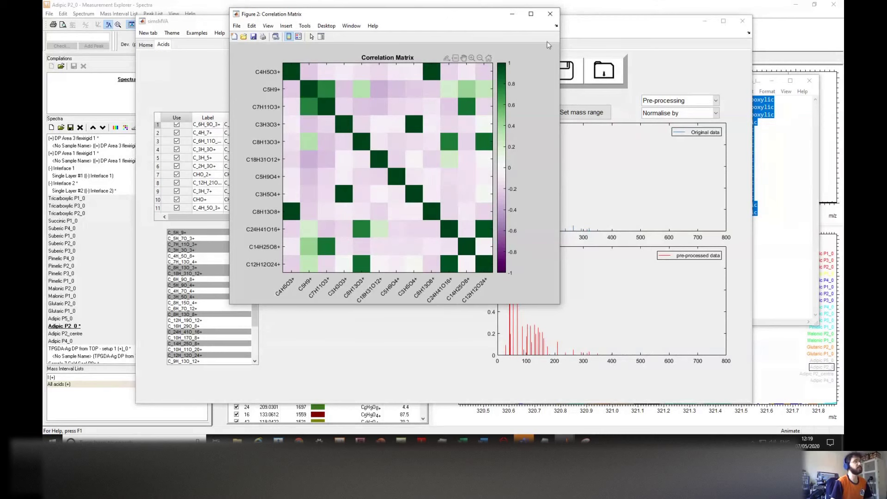
{"action": "left_click", "coordinate": [550, 15]}
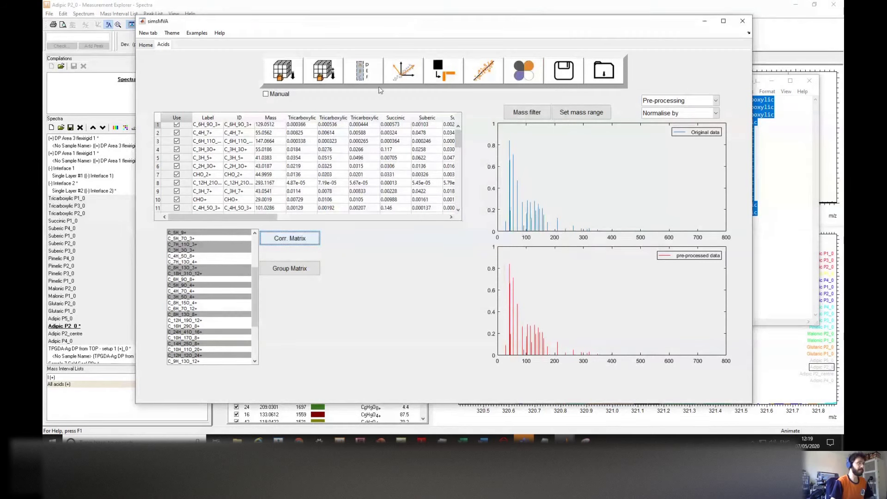
Step: Set the pre-processing option to Poisson scaling + mean centring
{"action": "left_click", "coordinate": [696, 101]}
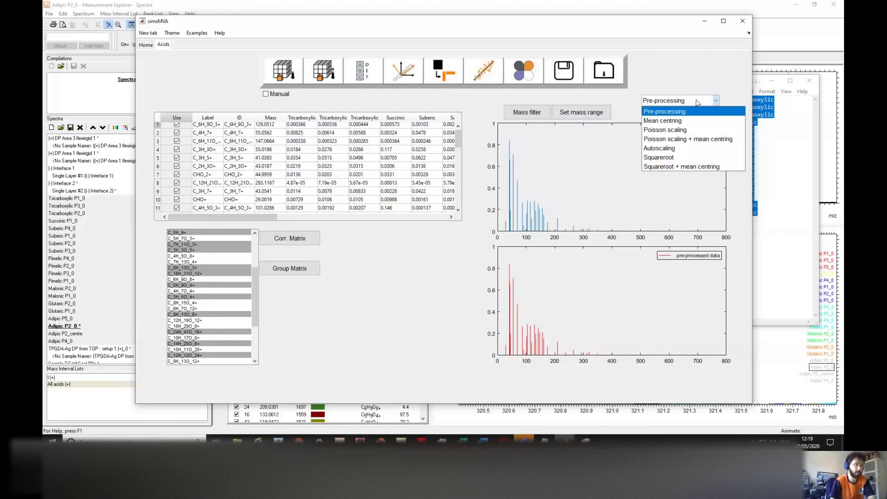
{"action": "left_click", "coordinate": [697, 102]}
{"action": "mouse_move", "coordinate": [259, 218]}
{"action": "left_mouse_down"}
{"action": "mouse_move", "coordinate": [294, 219]}
{"action": "mouse_move", "coordinate": [263, 218]}
{"action": "left_mouse_up"}
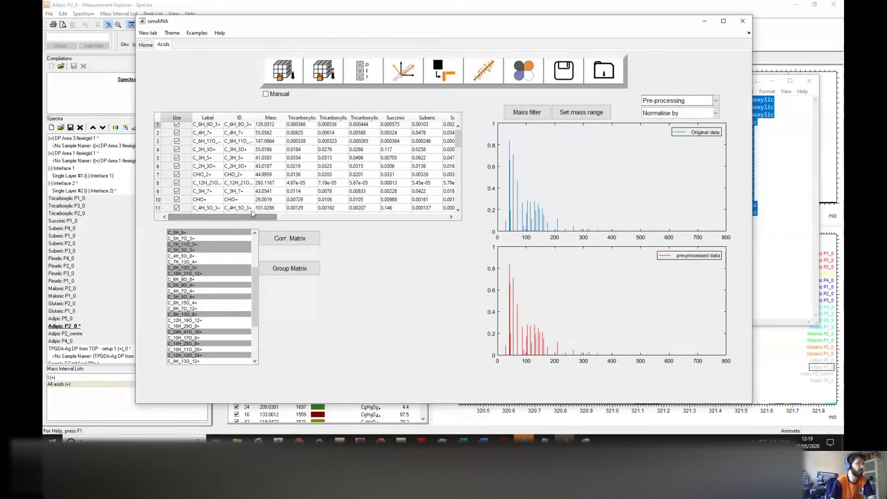
{"action": "left_click", "coordinate": [670, 103]}
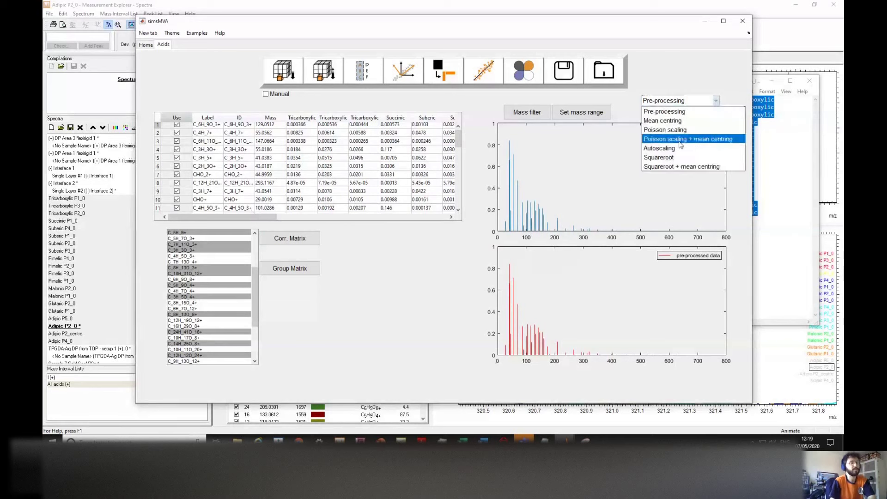
{"action": "left_click", "coordinate": [710, 111]}
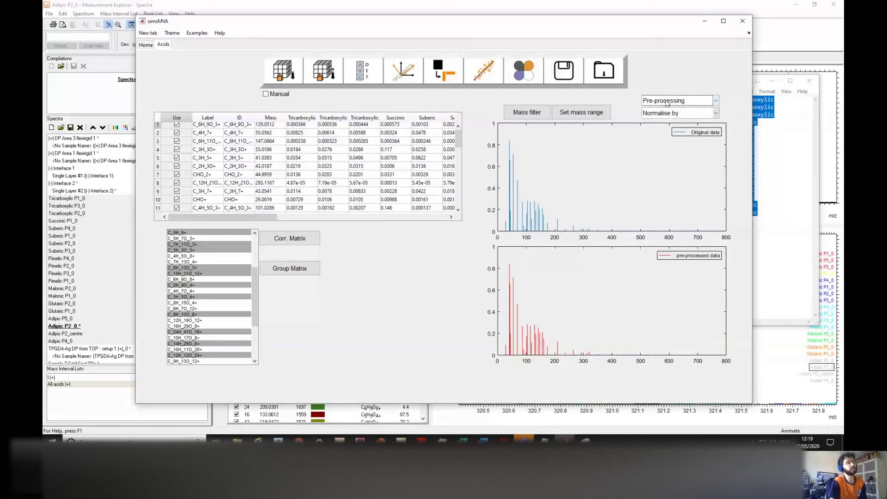
{"action": "left_click", "coordinate": [715, 100]}
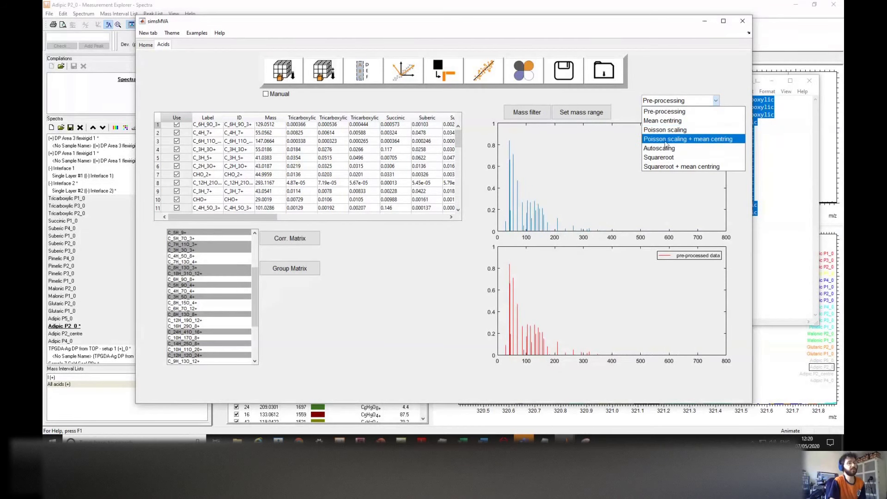
{"action": "left_click", "coordinate": [691, 140]}
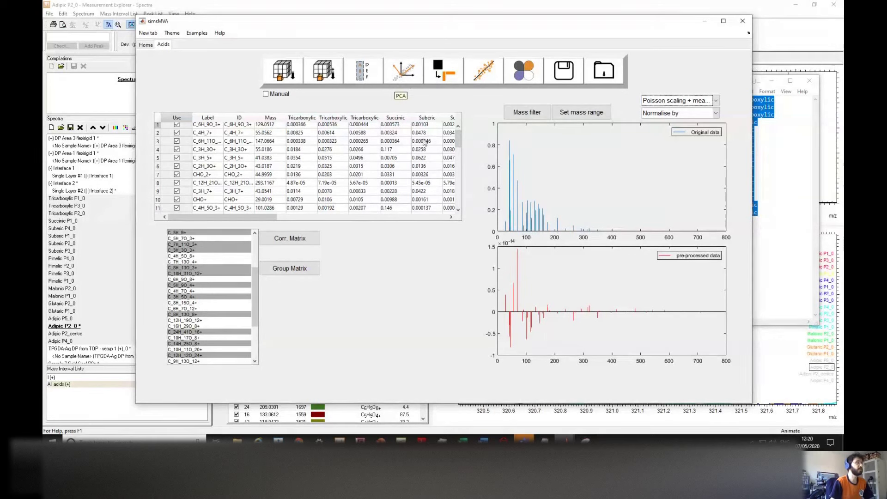
Step: Run PCA on the pre-processed Acids data and view the Acids/PCASpectra Results #2 tab
{"action": "left_click", "coordinate": [413, 73]}
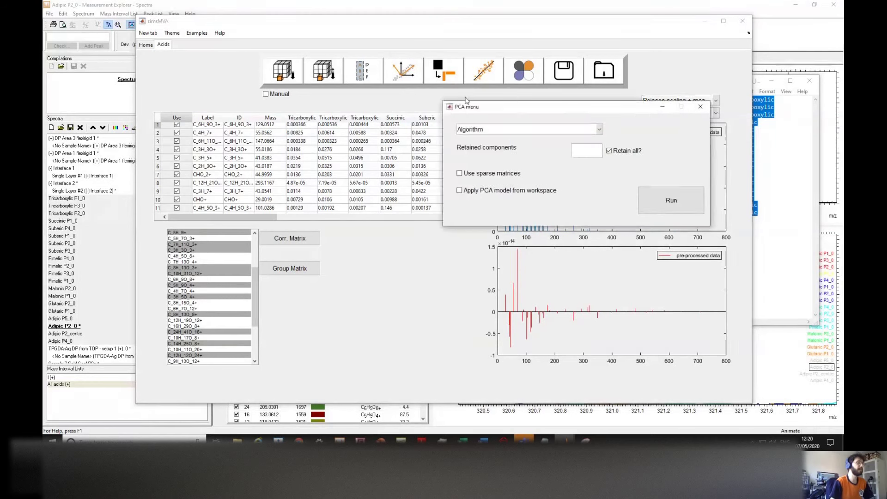
{"action": "left_click_drag", "start_coordinate": [499, 110], "coordinate": [480, 110]}
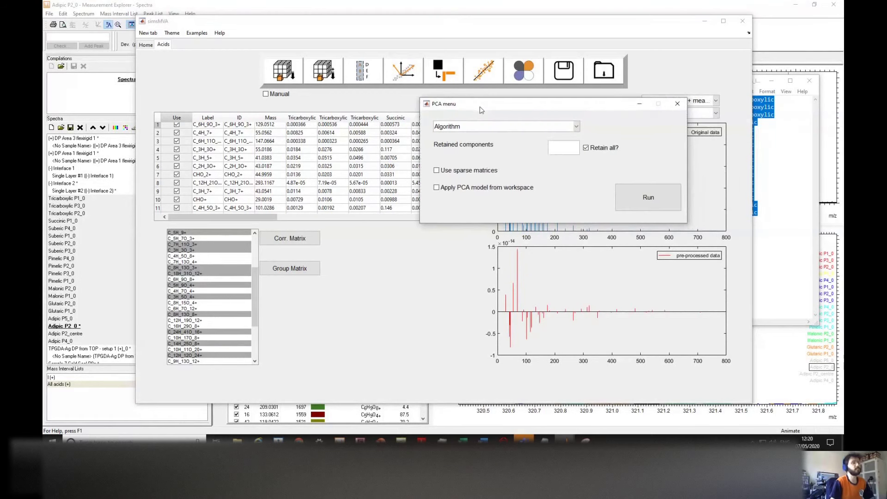
{"action": "left_click", "coordinate": [631, 207]}
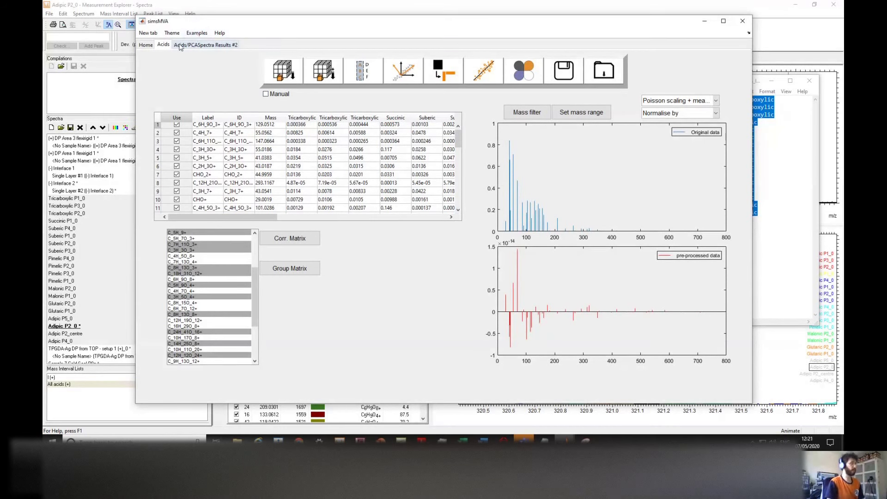
{"action": "left_click", "coordinate": [180, 46]}
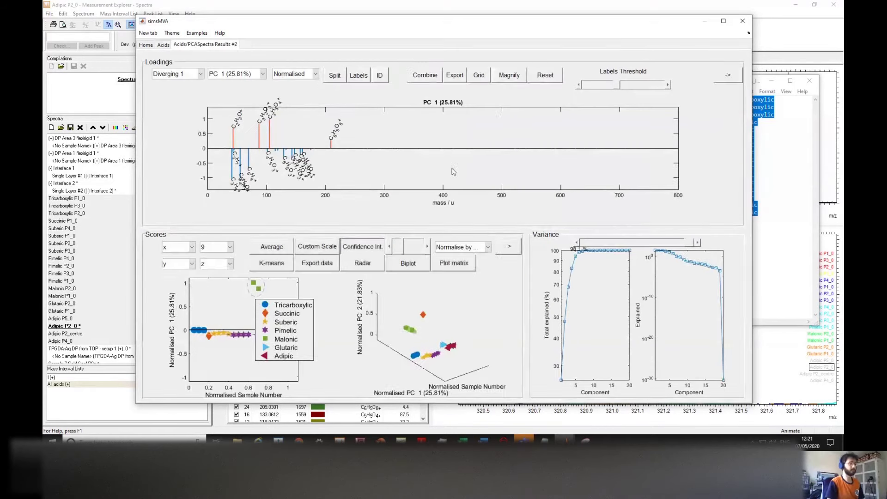
{"action": "left_click_drag", "start_coordinate": [597, 23], "coordinate": [608, 25]}
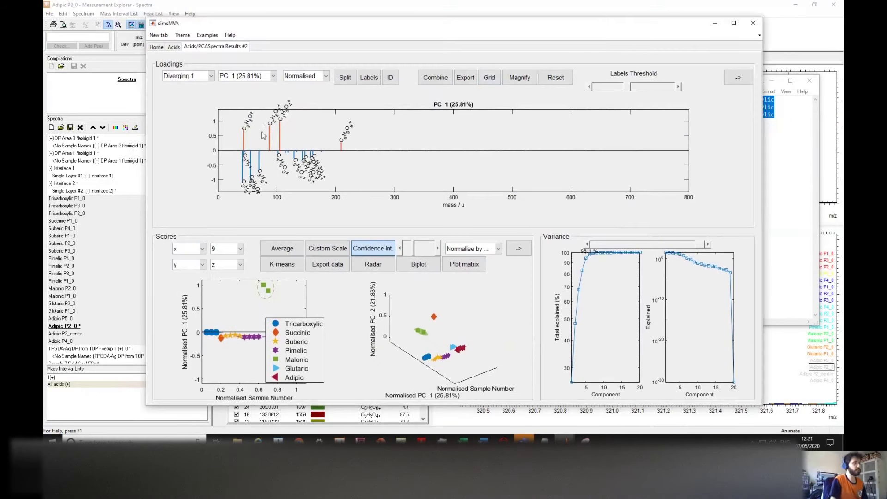
{"action": "left_click", "coordinate": [369, 78]}
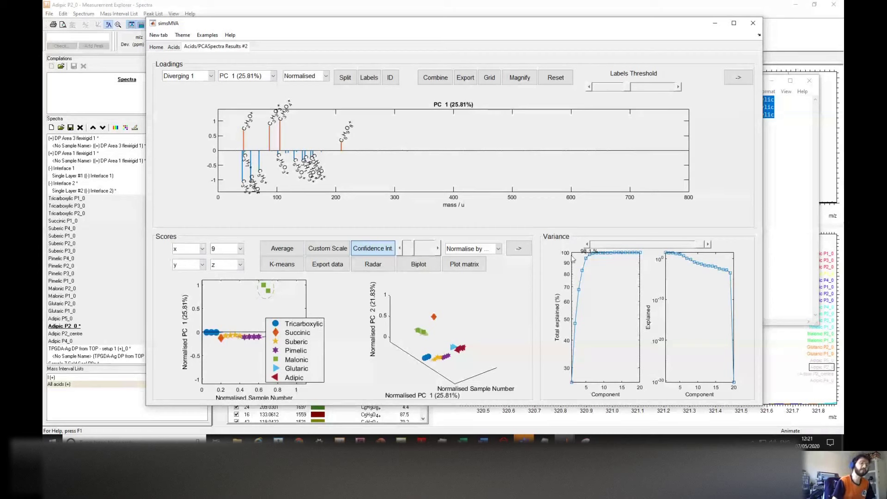
Step: Adjust the Variance slider until the plots show seven components, reaching 98.1% explained variance
{"action": "left_click_drag", "start_coordinate": [697, 247], "coordinate": [621, 250]}
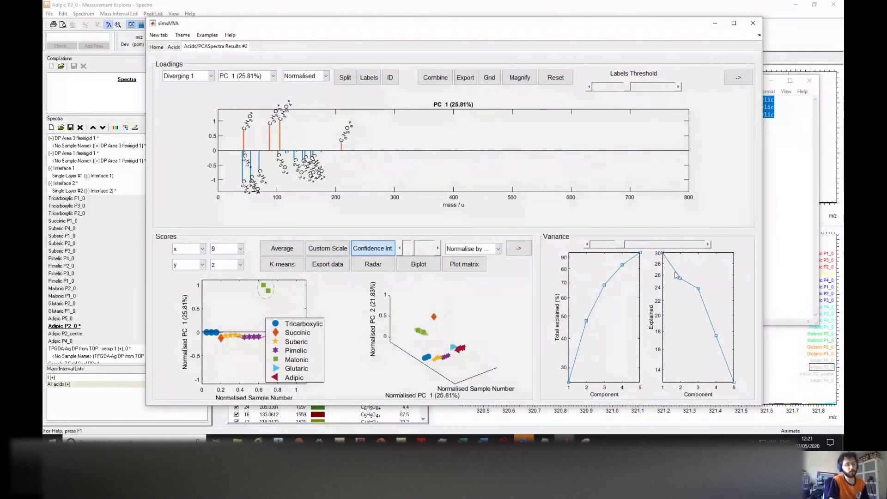
{"action": "left_click_drag", "start_coordinate": [623, 247], "coordinate": [621, 247]}
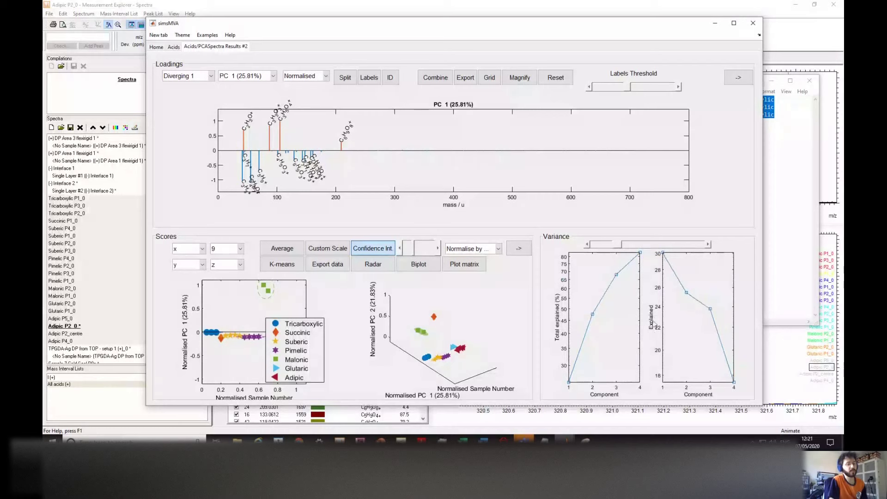
{"action": "left_click", "coordinate": [628, 247]}
{"action": "mouse_move", "coordinate": [627, 247]}
{"action": "left_mouse_down"}
{"action": "mouse_move", "coordinate": [711, 247]}
{"action": "mouse_move", "coordinate": [619, 251]}
{"action": "mouse_move", "coordinate": [633, 249]}
{"action": "left_mouse_up"}
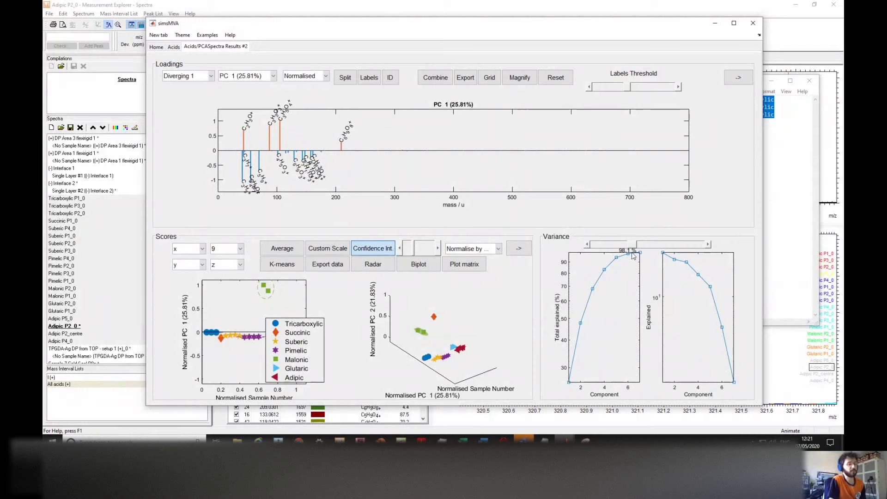
{"action": "left_click_drag", "start_coordinate": [638, 248], "coordinate": [628, 251]}
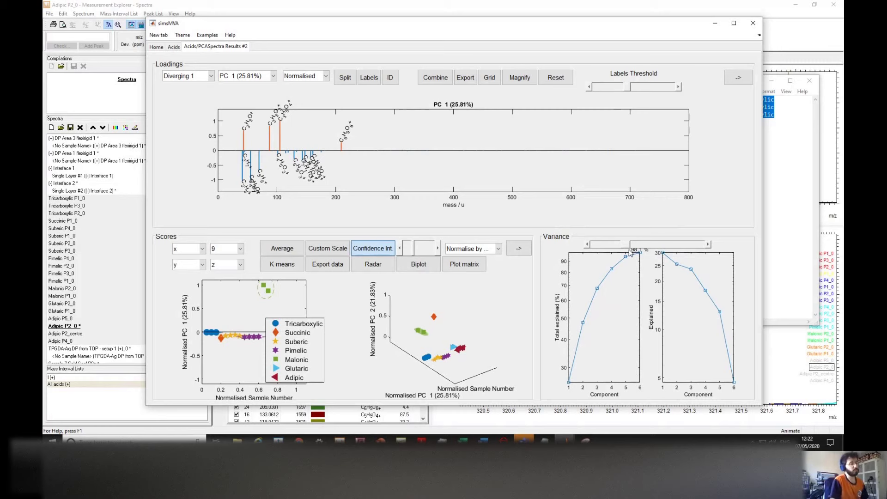
{"action": "mouse_move", "coordinate": [629, 248]}
{"action": "left_mouse_down"}
{"action": "mouse_move", "coordinate": [643, 246]}
{"action": "mouse_move", "coordinate": [608, 249]}
{"action": "mouse_move", "coordinate": [651, 246]}
{"action": "mouse_move", "coordinate": [642, 247]}
{"action": "left_mouse_up"}
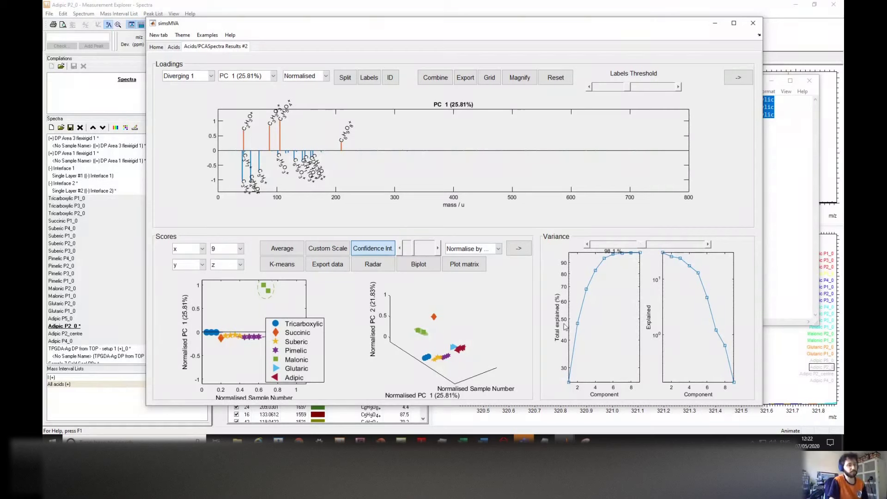
{"action": "left_click_drag", "start_coordinate": [640, 248], "coordinate": [631, 247]}
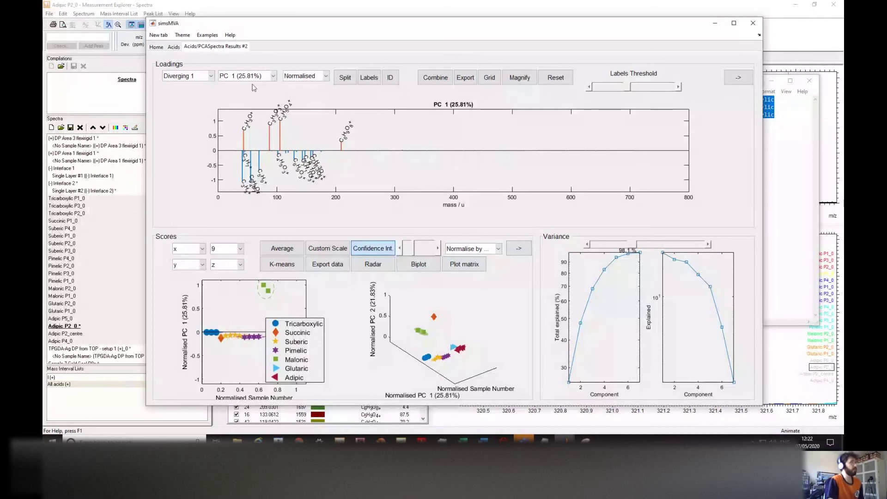
Step: Preview the PC 3 loadings, return to PC 1, and switch peak labels to mass values
{"action": "left_click", "coordinate": [273, 77]}
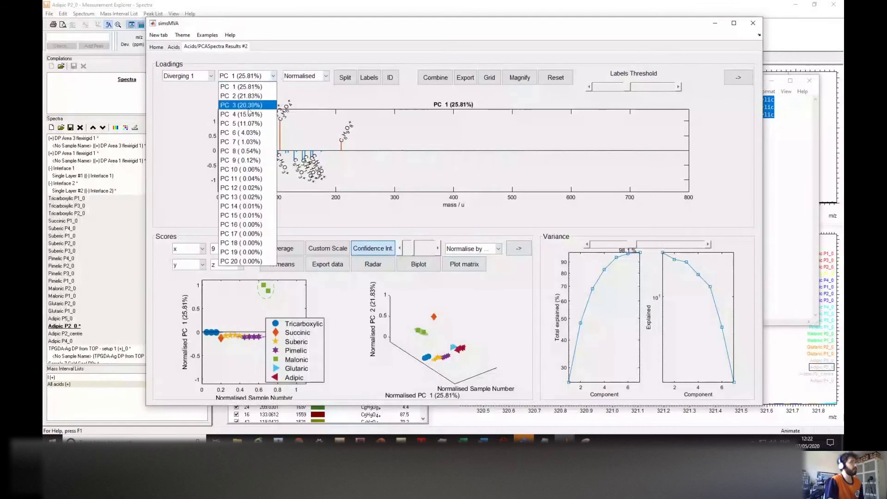
{"action": "left_click", "coordinate": [260, 88]}
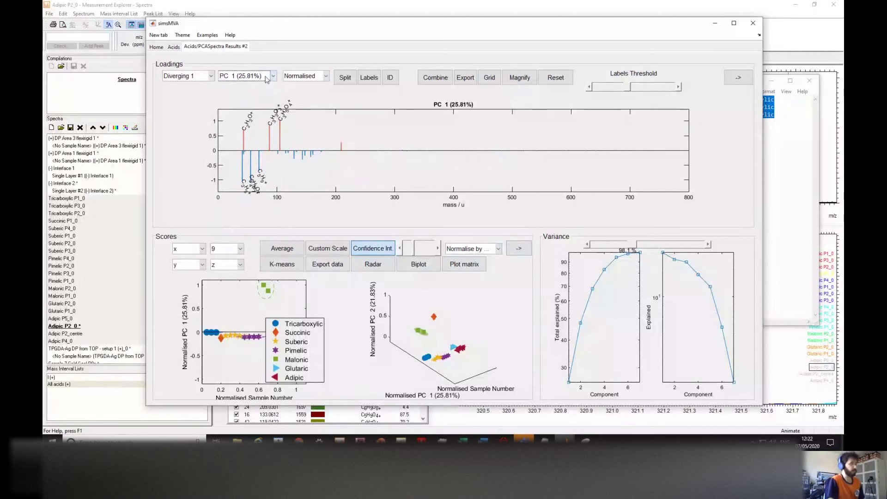
{"action": "left_click", "coordinate": [271, 77]}
{"action": "left_click", "coordinate": [252, 105]}
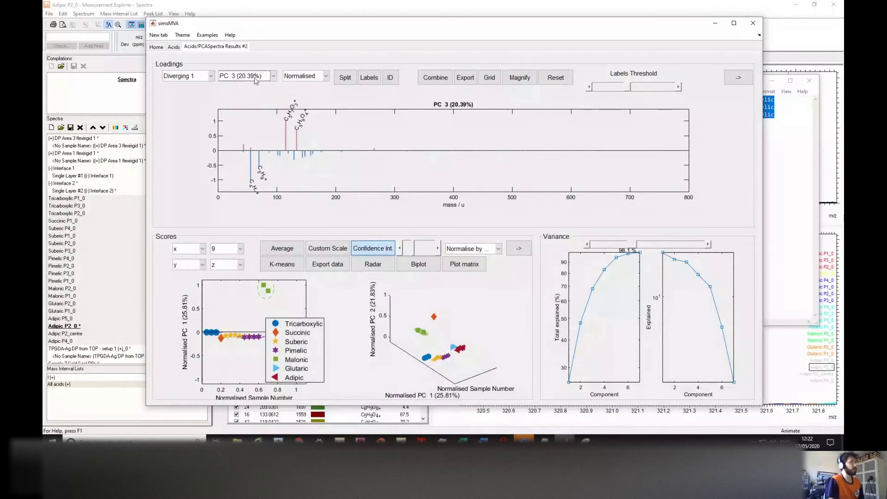
{"action": "scroll", "coordinate": [255, 80], "scroll_direction": "down", "scroll_amount": 1}
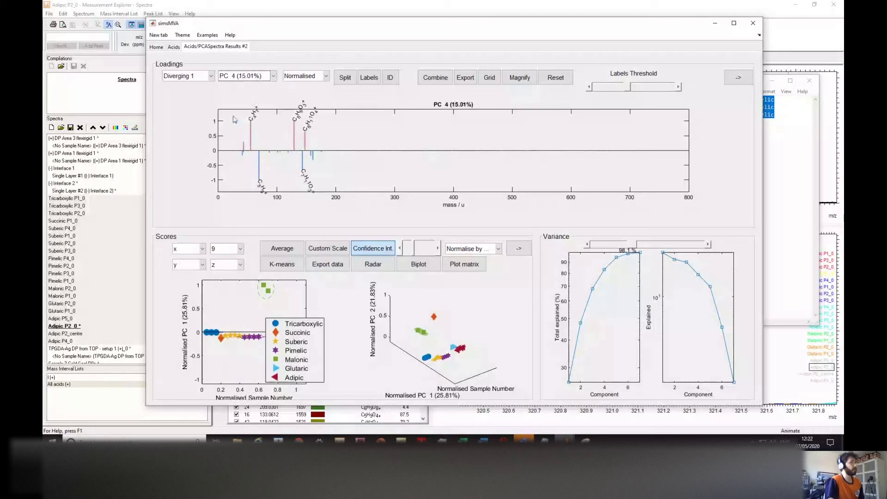
{"action": "left_click", "coordinate": [238, 81]}
{"action": "left_click", "coordinate": [244, 88]}
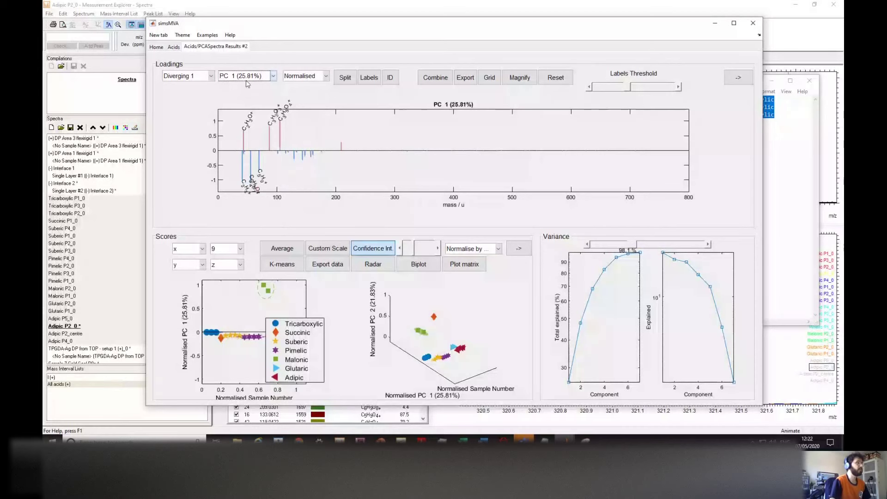
{"action": "left_click", "coordinate": [368, 77]}
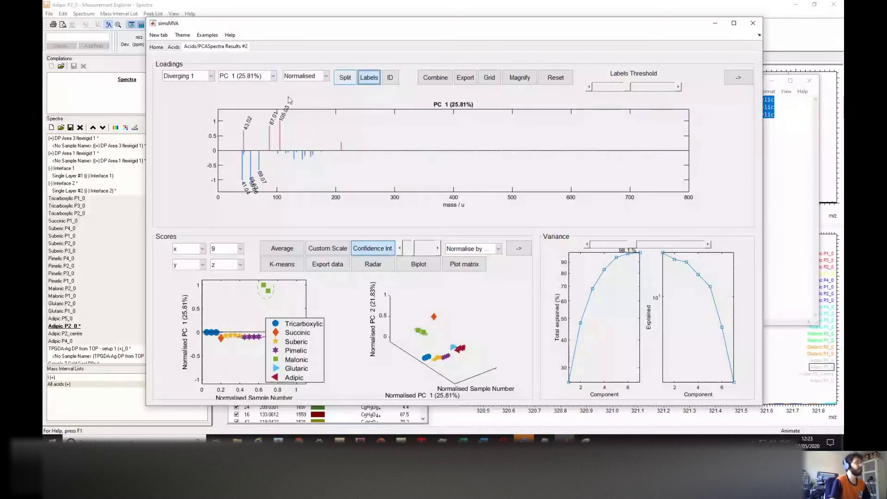
Step: Restore formula labels on the PC 1 loadings and tune the Labels Threshold to label only the strongest peaks
{"action": "left_click", "coordinate": [363, 79]}
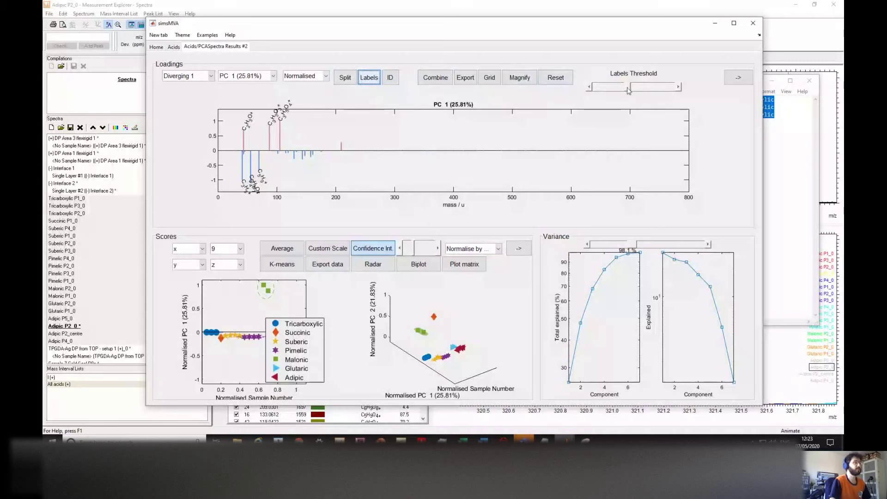
{"action": "left_click_drag", "start_coordinate": [628, 90], "coordinate": [621, 92]}
{"action": "left_click_drag", "start_coordinate": [611, 90], "coordinate": [676, 90]}
{"action": "left_click", "coordinate": [593, 88]}
{"action": "left_click", "coordinate": [590, 87]}
{"action": "left_click_drag", "start_coordinate": [665, 89], "coordinate": [627, 91]}
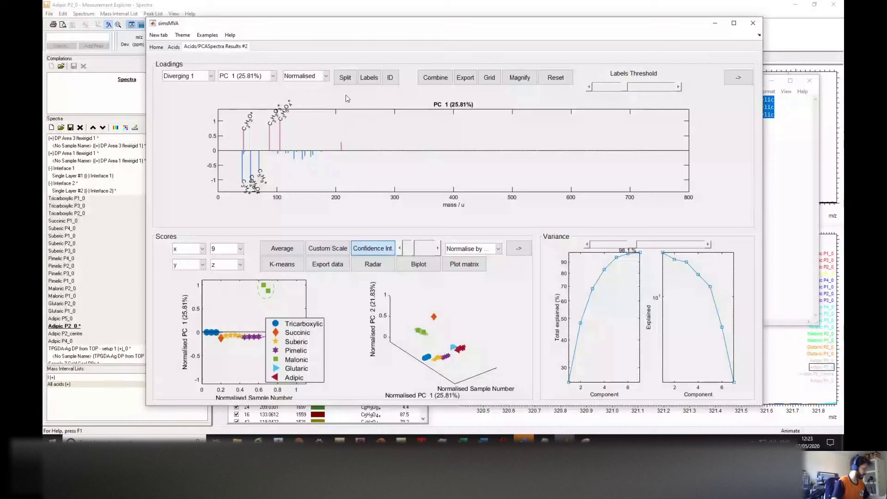
Step: Toggle Split on and off, leaving PC 1 loadings combined, and move the legend off the Glutaric and Adipic points
{"action": "left_click", "coordinate": [351, 79]}
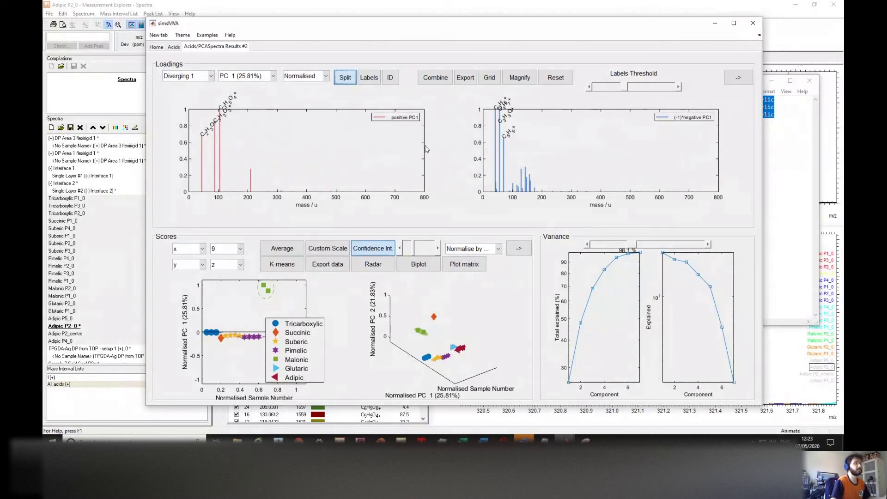
{"action": "left_click", "coordinate": [352, 83]}
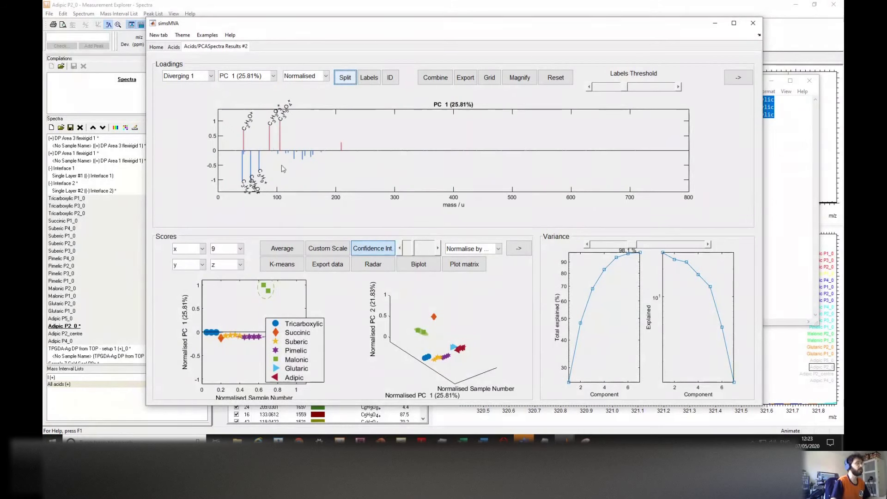
{"action": "left_click", "coordinate": [343, 78]}
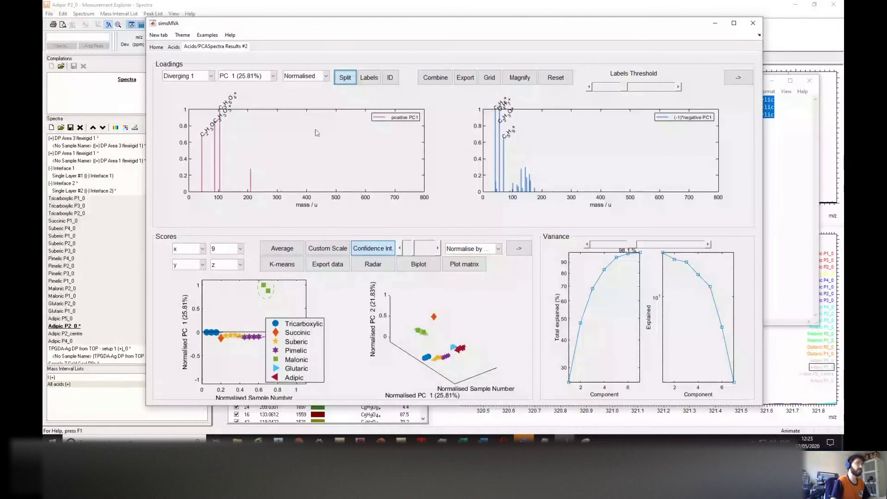
{"action": "left_click", "coordinate": [340, 81]}
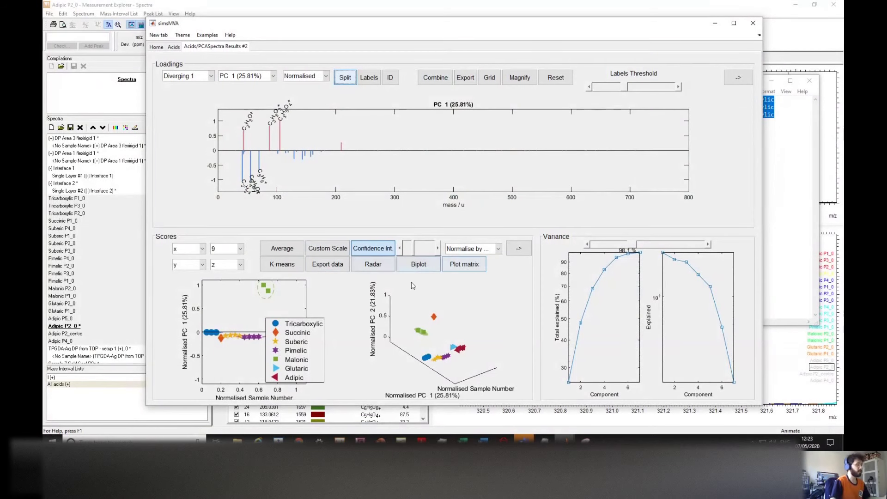
{"action": "left_click_drag", "start_coordinate": [291, 345], "coordinate": [325, 322]}
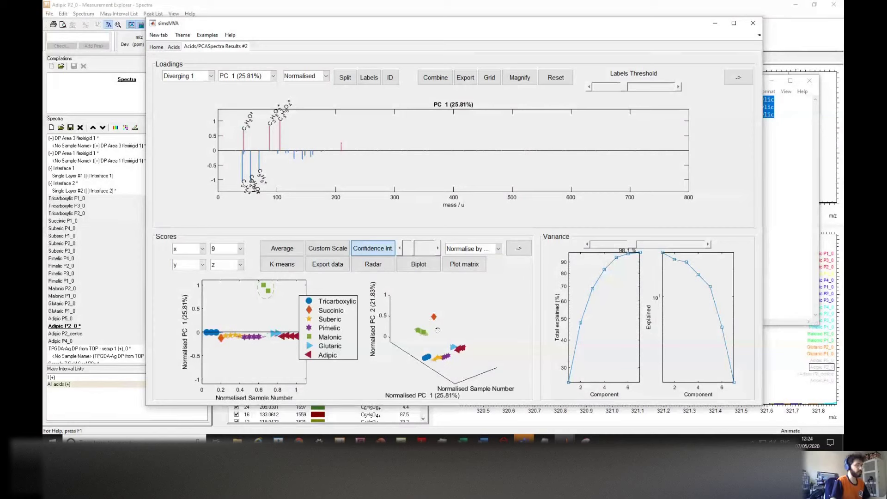
Step: Plot PC 1 on the scores y axis and place the legend at the plot's right edge
{"action": "left_click", "coordinate": [201, 264]}
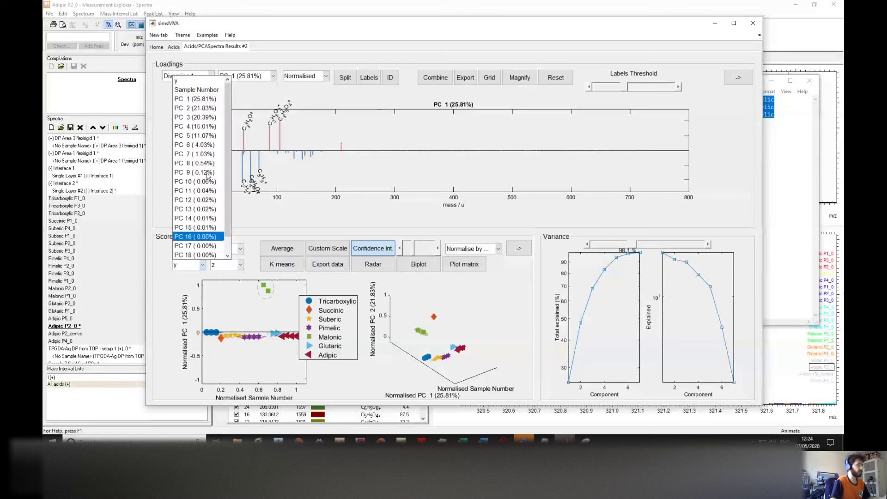
{"action": "left_click", "coordinate": [203, 99]}
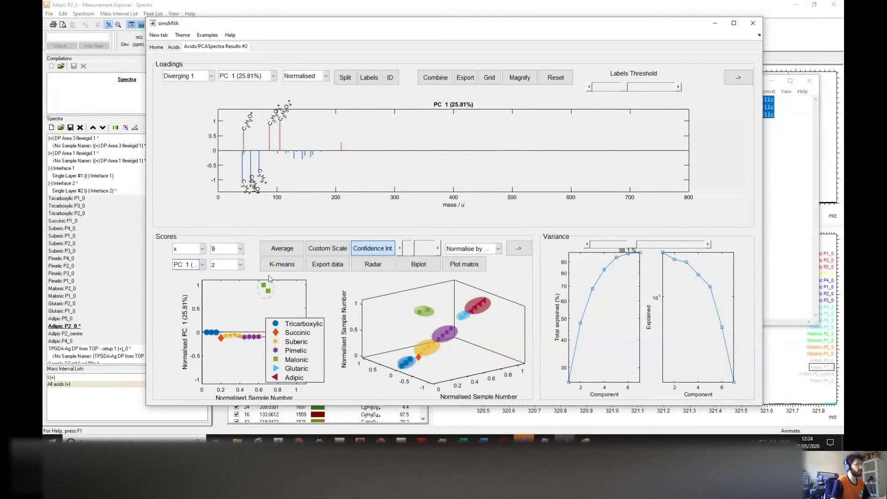
{"action": "left_click_drag", "start_coordinate": [286, 348], "coordinate": [171, 307]}
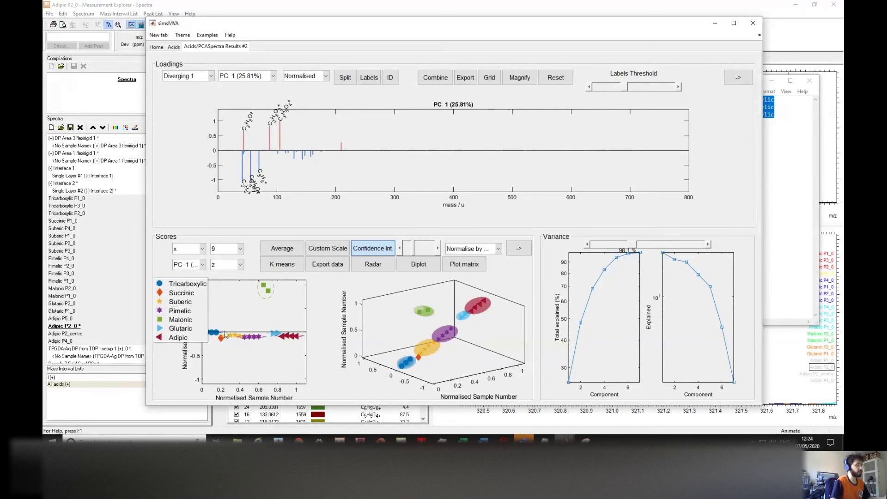
{"action": "left_click_drag", "start_coordinate": [187, 306], "coordinate": [331, 322]}
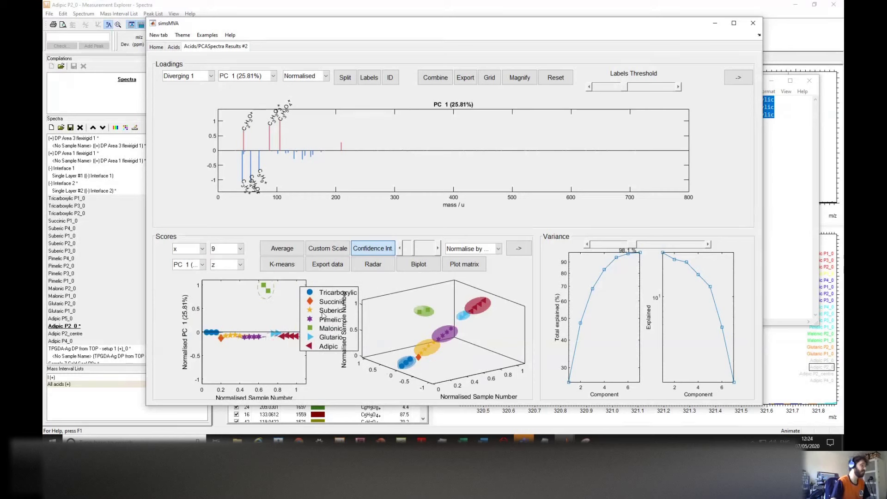
{"action": "left_click_drag", "start_coordinate": [331, 314], "coordinate": [323, 312]}
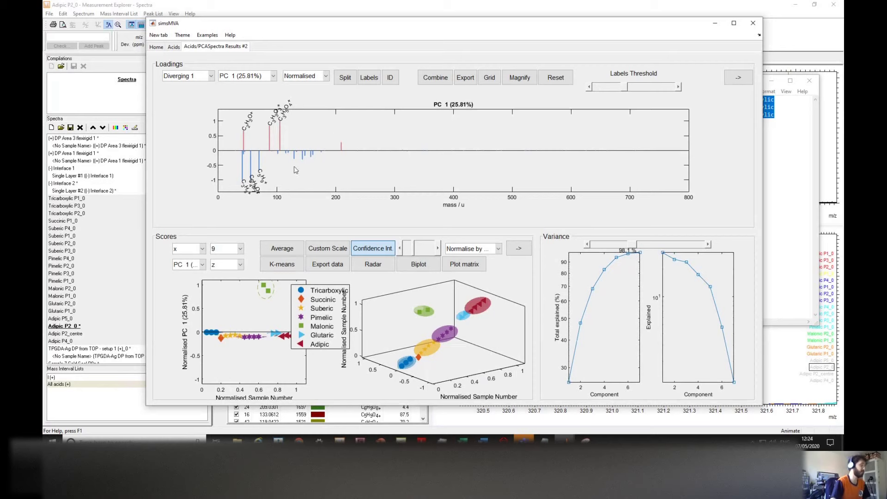
Step: Try PC 2, PC 3 and PC 4 on the scores y axis, then display the PC 4 loadings
{"action": "left_click", "coordinate": [182, 262]}
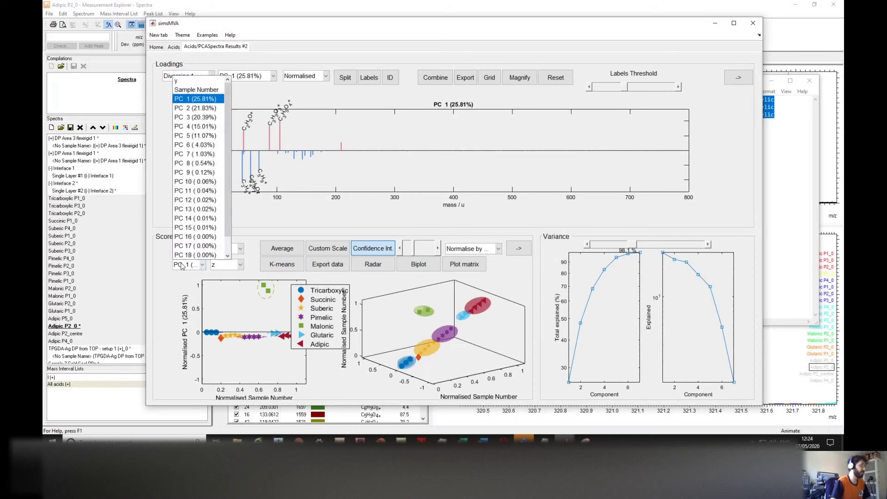
{"action": "left_click", "coordinate": [197, 109]}
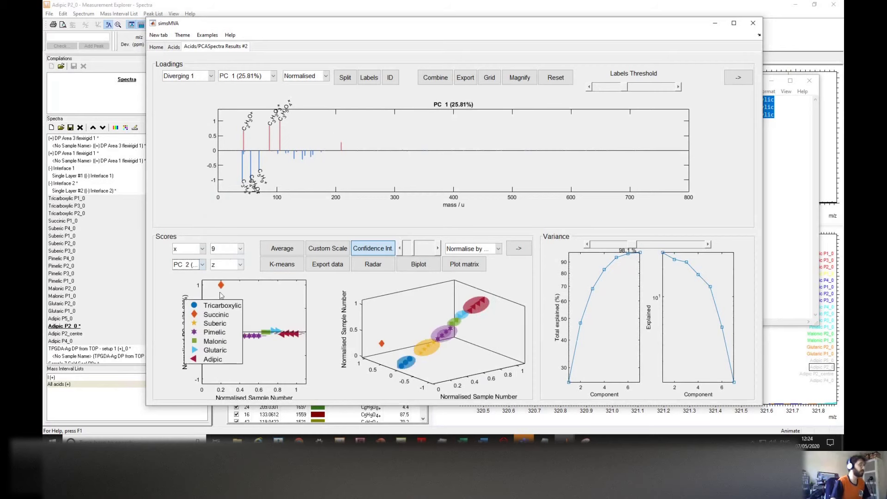
{"action": "left_click_drag", "start_coordinate": [214, 322], "coordinate": [274, 334]}
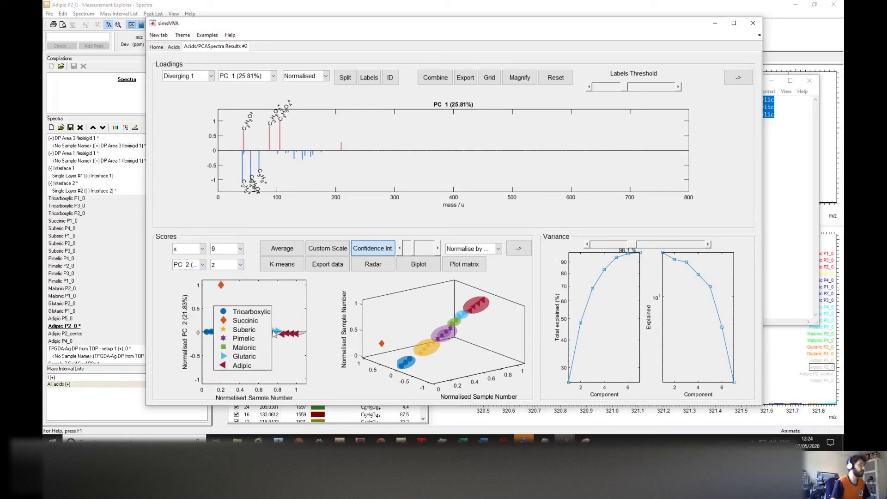
{"action": "left_click", "coordinate": [185, 266]}
{"action": "left_click", "coordinate": [194, 117]}
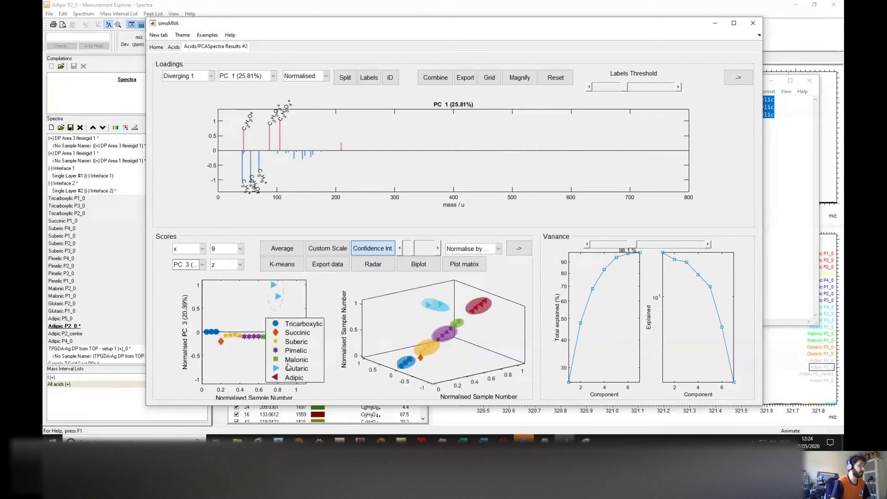
{"action": "left_click", "coordinate": [200, 265]}
{"action": "left_click", "coordinate": [196, 131]}
{"action": "left_click_drag", "start_coordinate": [300, 362], "coordinate": [327, 343]}
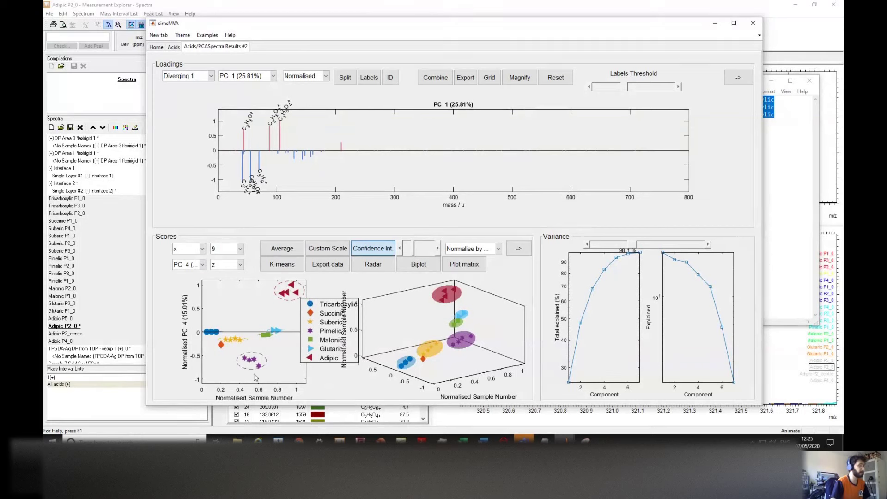
{"action": "left_click", "coordinate": [273, 76]}
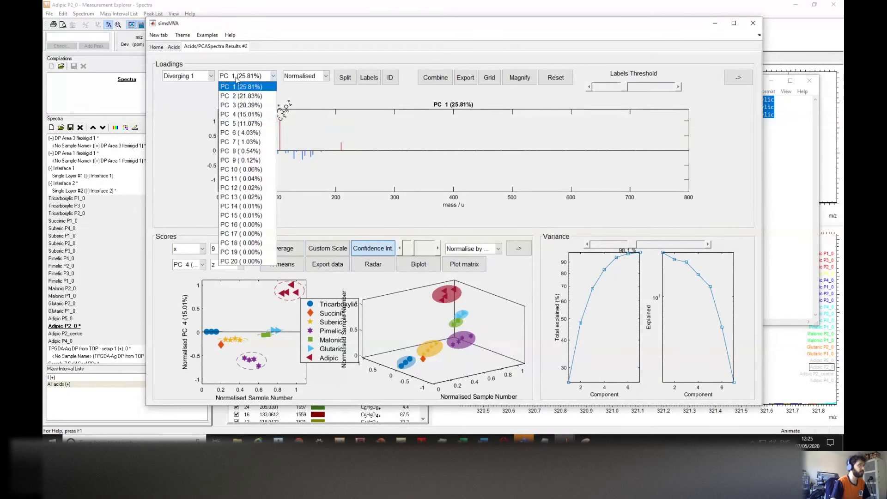
{"action": "left_click", "coordinate": [234, 115]}
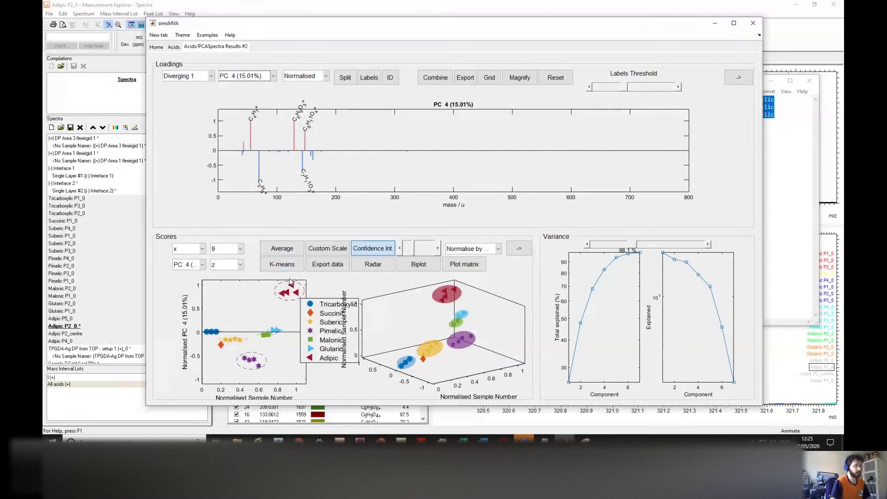
Step: Arrange the scores with PC 1 on x, PC 2 on y and PC 3 on z, shifting the legend right
{"action": "left_click", "coordinate": [202, 250]}
{"action": "left_click", "coordinate": [185, 91]}
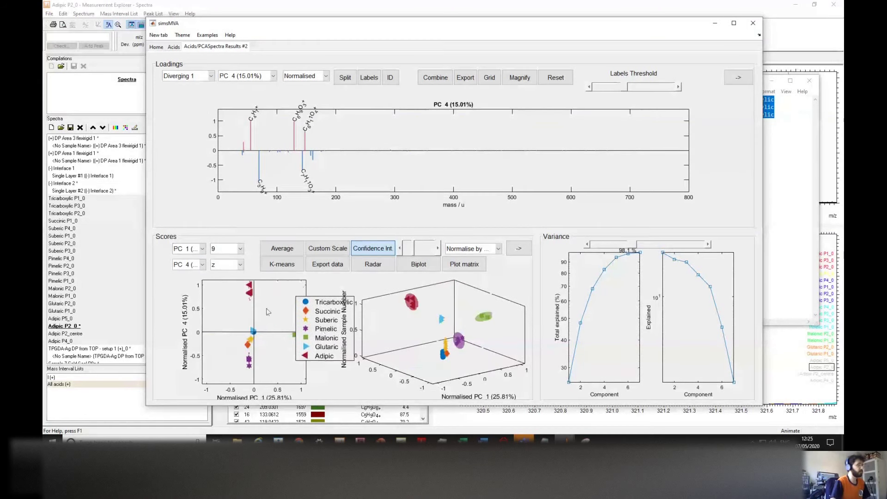
{"action": "left_click", "coordinate": [193, 250]}
{"action": "left_click", "coordinate": [188, 95]}
{"action": "left_click", "coordinate": [227, 267]}
{"action": "left_click", "coordinate": [232, 118]}
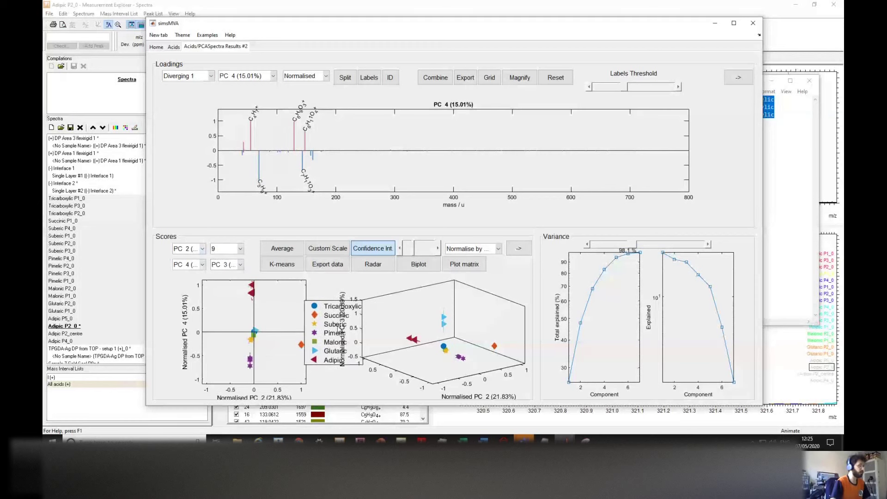
{"action": "left_click", "coordinate": [200, 249]}
{"action": "left_click", "coordinate": [183, 265]}
{"action": "left_click", "coordinate": [183, 265]}
{"action": "left_click", "coordinate": [183, 107]}
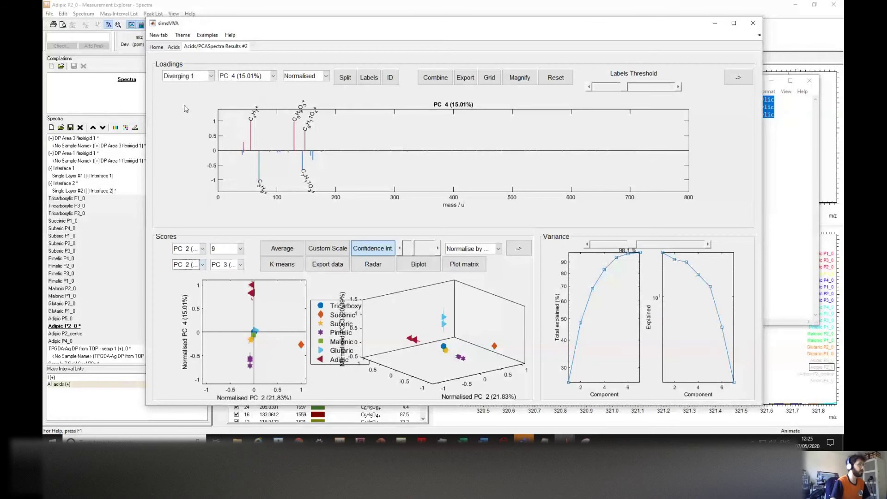
{"action": "left_click", "coordinate": [190, 249]}
{"action": "left_click", "coordinate": [188, 83]}
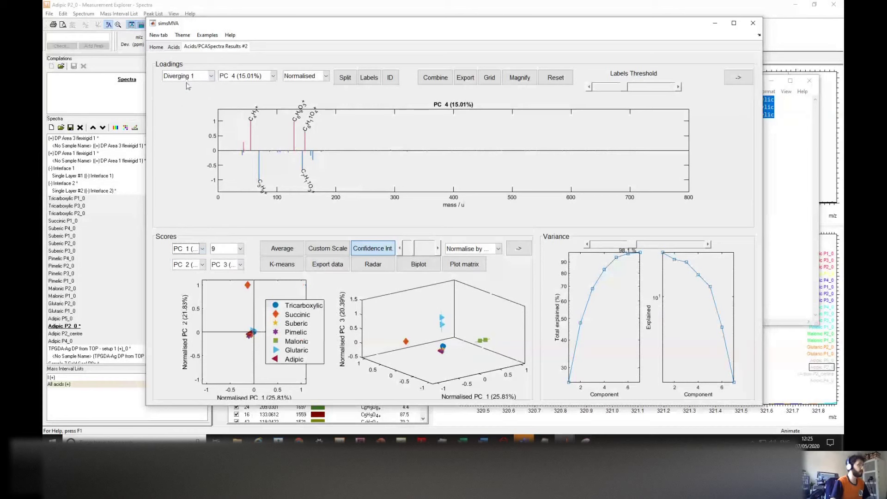
{"action": "left_click_drag", "start_coordinate": [287, 322], "coordinate": [308, 325]}
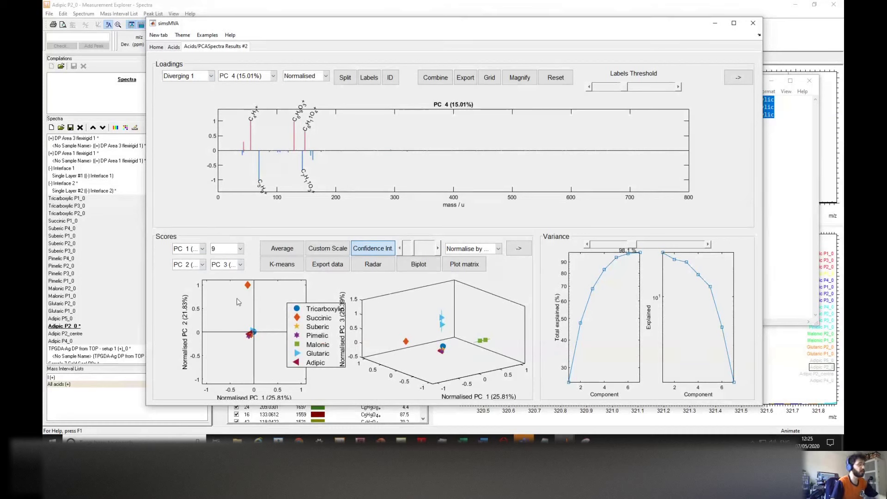
Step: Briefly plot PC 4 on the scores x axis, then restore PC 1
{"action": "left_click", "coordinate": [195, 250]}
{"action": "left_click", "coordinate": [190, 110]}
{"action": "left_click", "coordinate": [195, 252]}
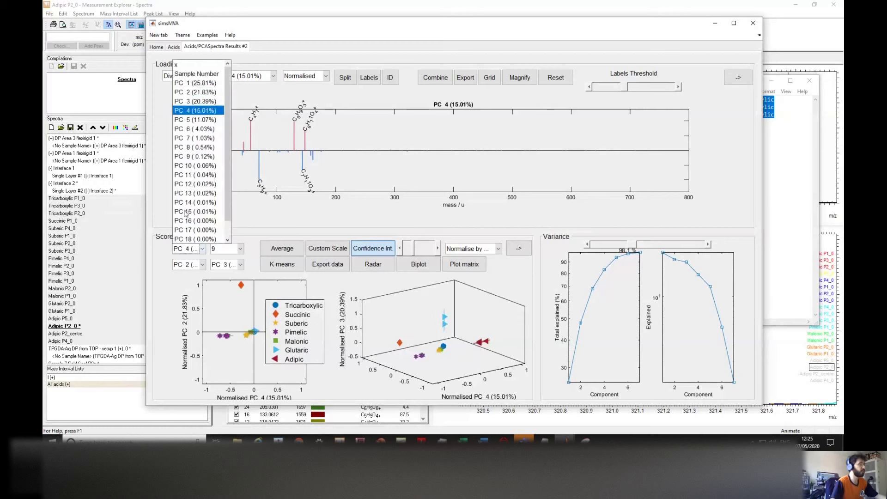
{"action": "left_click", "coordinate": [187, 81]}
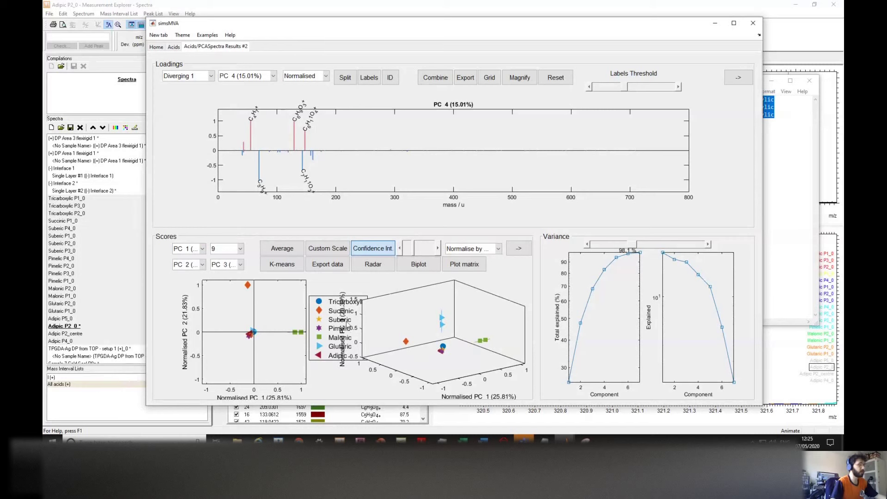
{"action": "left_click", "coordinate": [218, 265]}
Step: Plot PC 4 on the scores z axis, rotate the 3-D view, and reposition the legend
{"action": "left_click", "coordinate": [229, 128]}
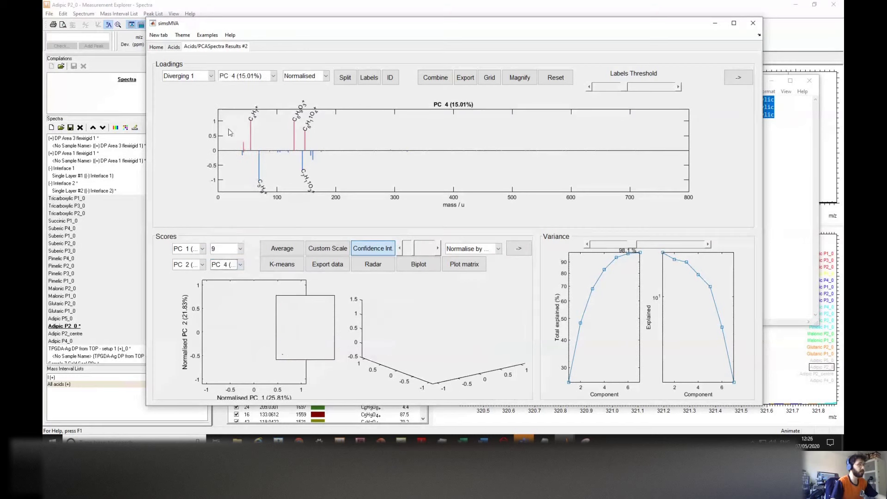
{"action": "left_click_drag", "start_coordinate": [481, 348], "coordinate": [379, 318]}
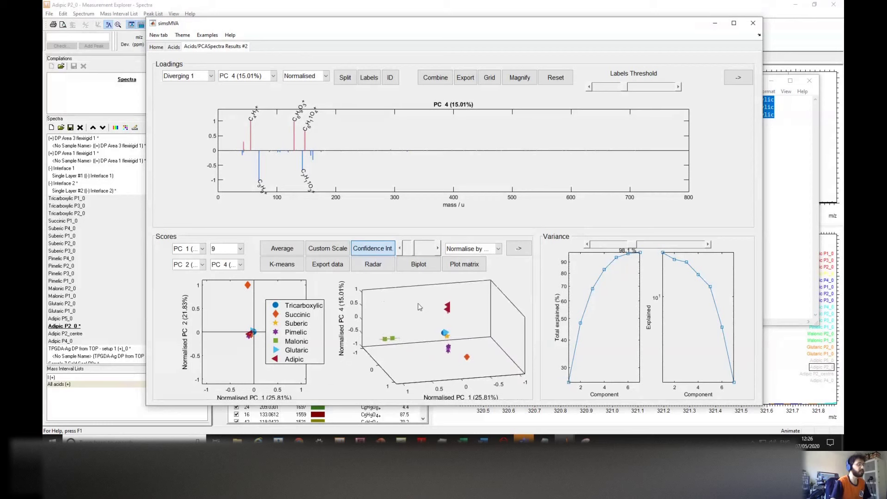
{"action": "left_click_drag", "start_coordinate": [464, 331], "coordinate": [331, 337]}
{"action": "left_click_drag", "start_coordinate": [275, 331], "coordinate": [341, 315]}
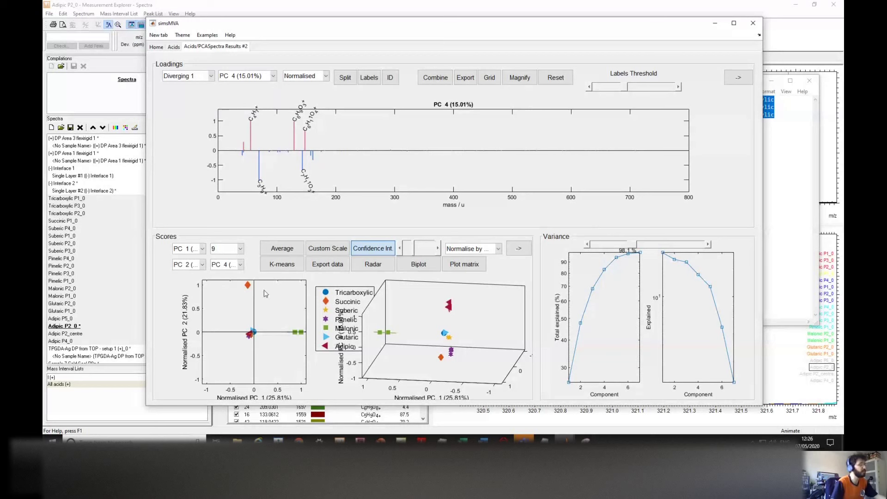
Step: Plot PC 3 against PC 4, move the legend off the Glutaric points, and rotate the 3-D plot
{"action": "left_click", "coordinate": [190, 265]}
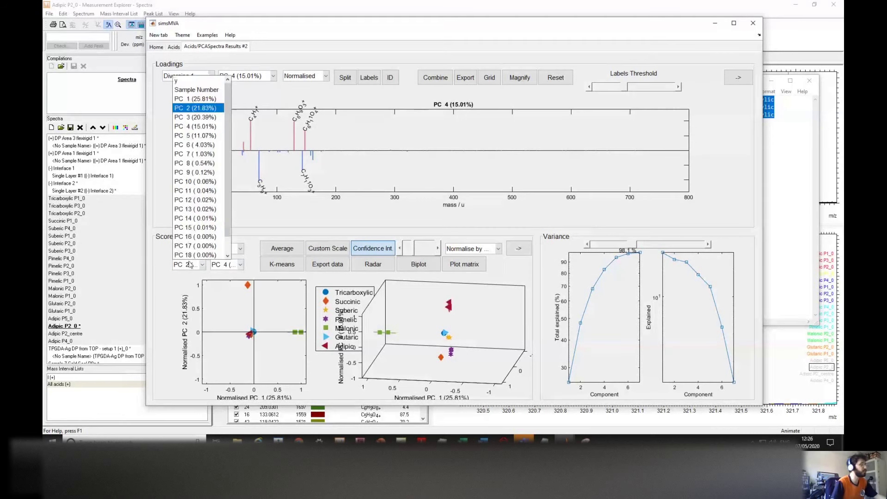
{"action": "left_click", "coordinate": [191, 134]}
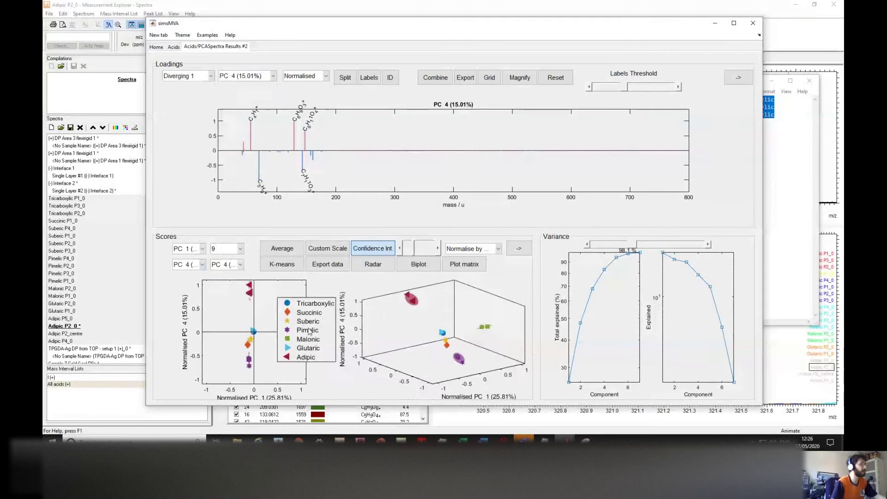
{"action": "left_click", "coordinate": [196, 251]}
{"action": "left_click", "coordinate": [195, 101]}
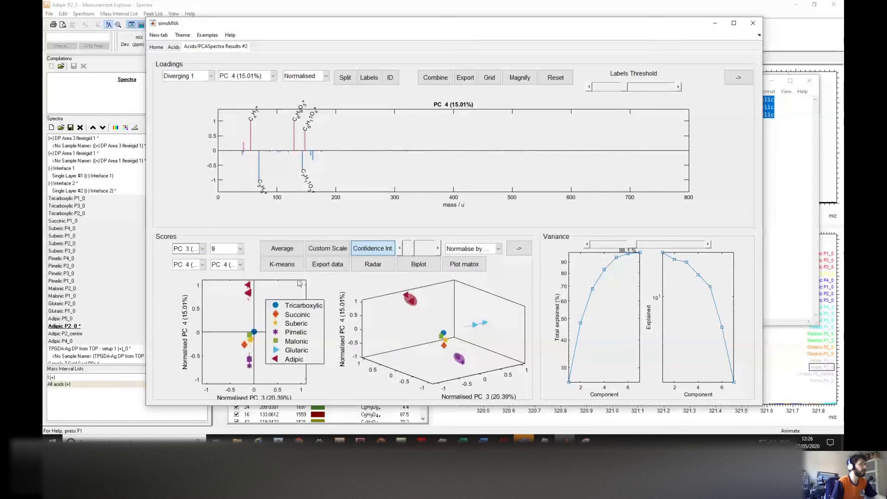
{"action": "left_click_drag", "start_coordinate": [293, 328], "coordinate": [348, 332]}
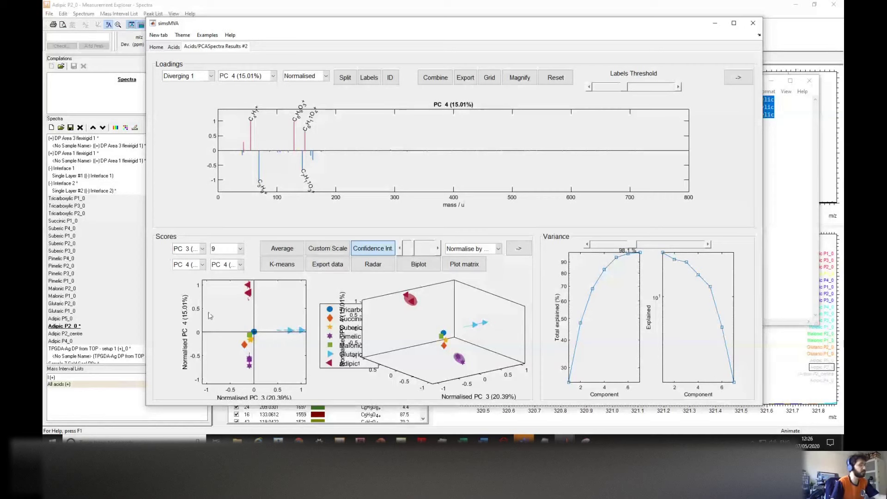
{"action": "left_click_drag", "start_coordinate": [471, 343], "coordinate": [484, 323]}
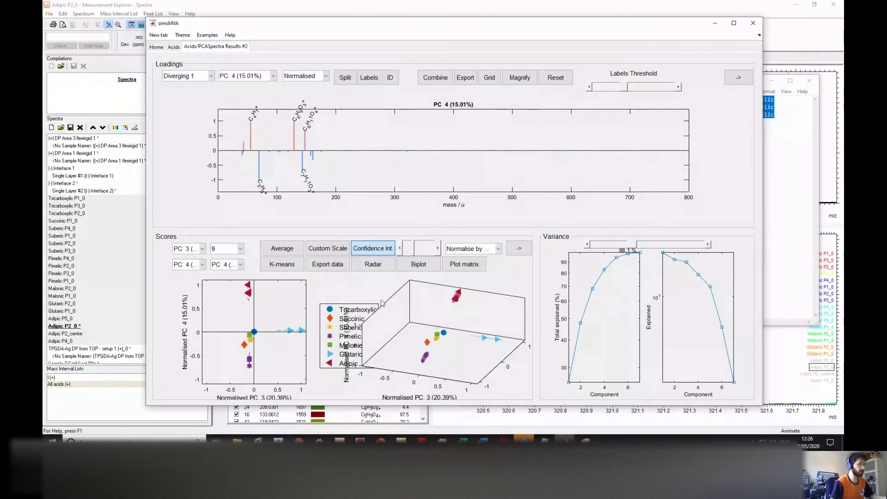
Step: Enable Biplot, set the label threshold to label only major vectors like C4H7+, and move the legend clear
{"action": "left_click", "coordinate": [424, 268]}
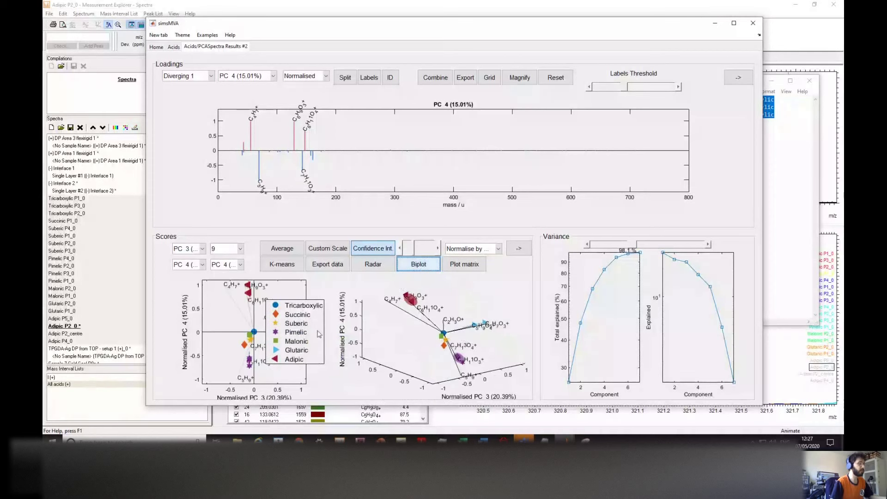
{"action": "left_click", "coordinate": [420, 271]}
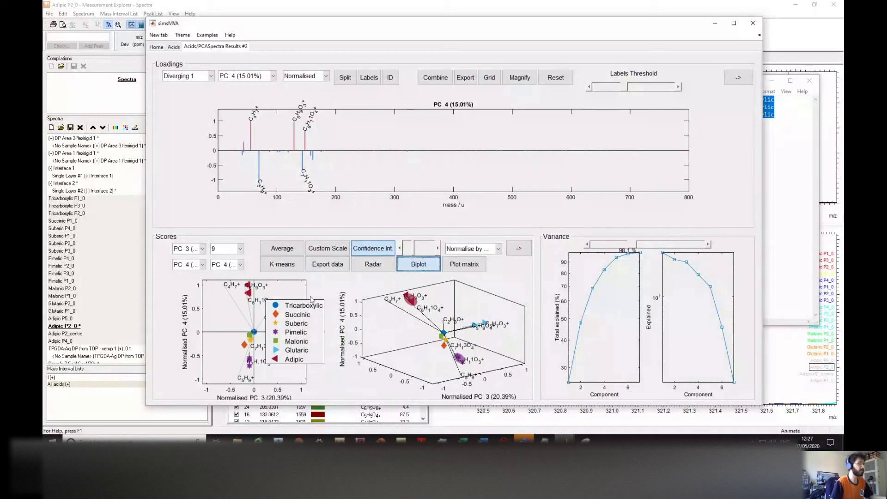
{"action": "mouse_move", "coordinate": [415, 251]}
{"action": "left_mouse_down"}
{"action": "mouse_move", "coordinate": [426, 254]}
{"action": "mouse_move", "coordinate": [417, 254]}
{"action": "left_mouse_up"}
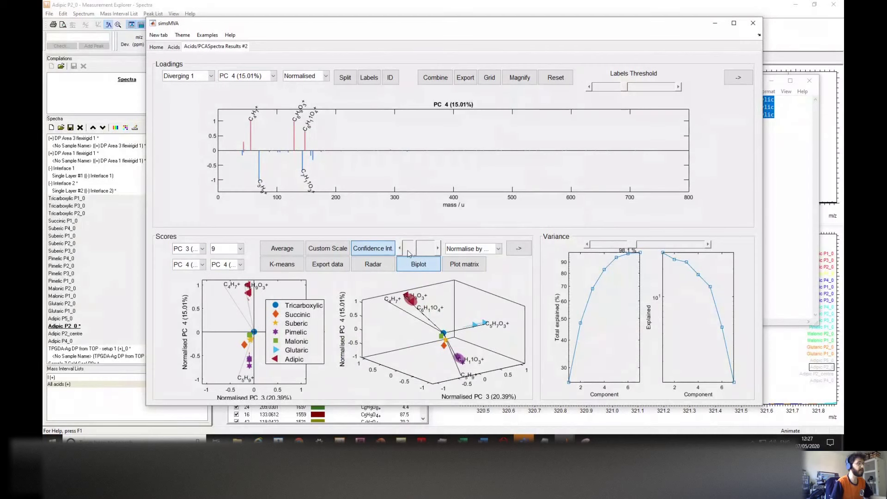
{"action": "left_click_drag", "start_coordinate": [417, 253], "coordinate": [406, 252]}
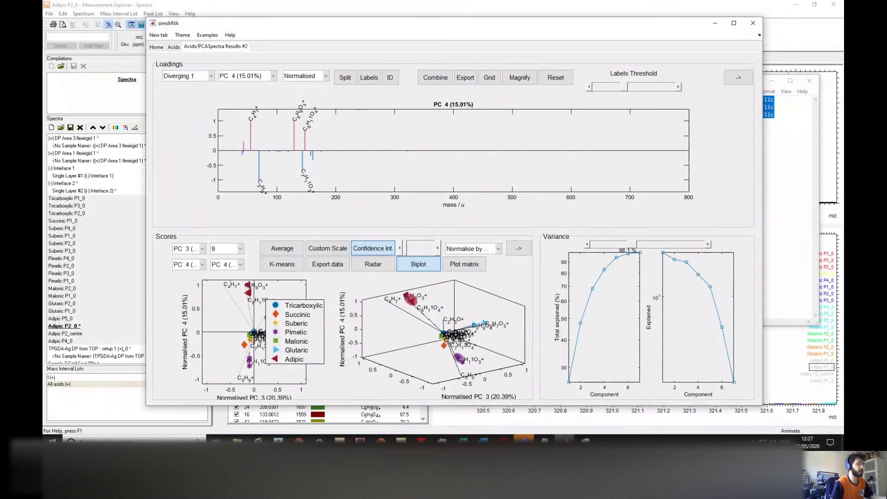
{"action": "left_click", "coordinate": [418, 250]}
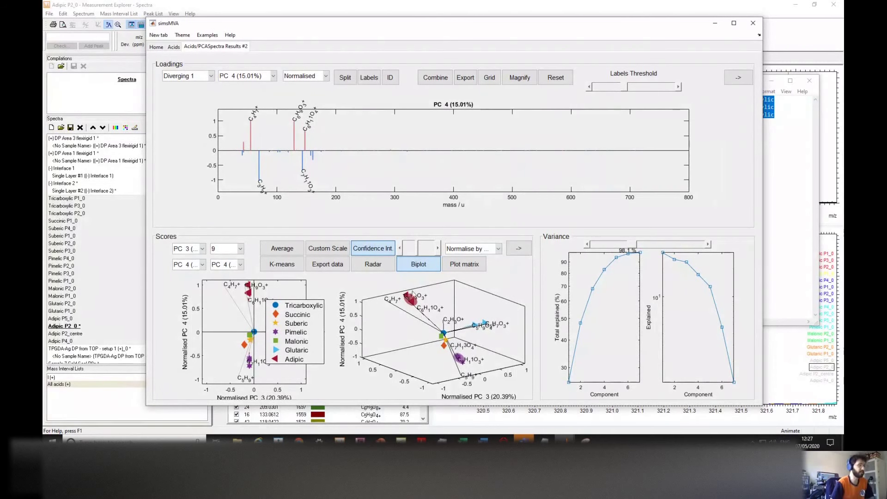
{"action": "left_click_drag", "start_coordinate": [306, 319], "coordinate": [332, 313]}
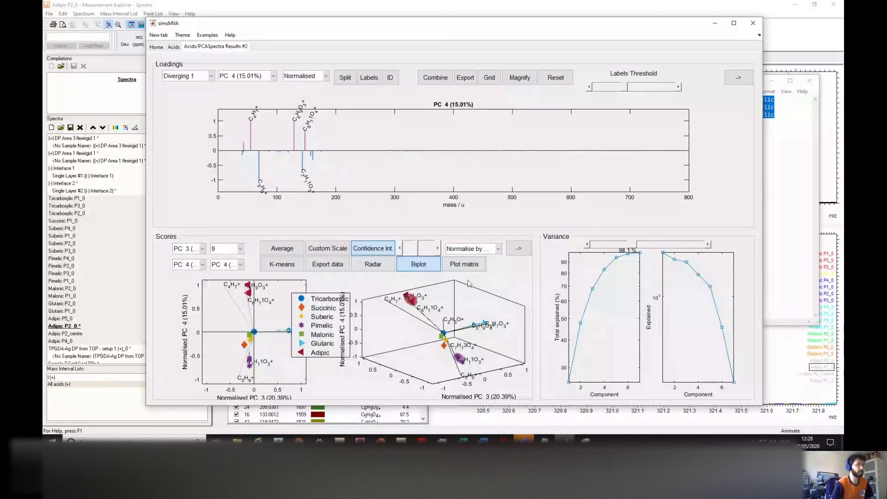
{"action": "left_click", "coordinate": [447, 266]}
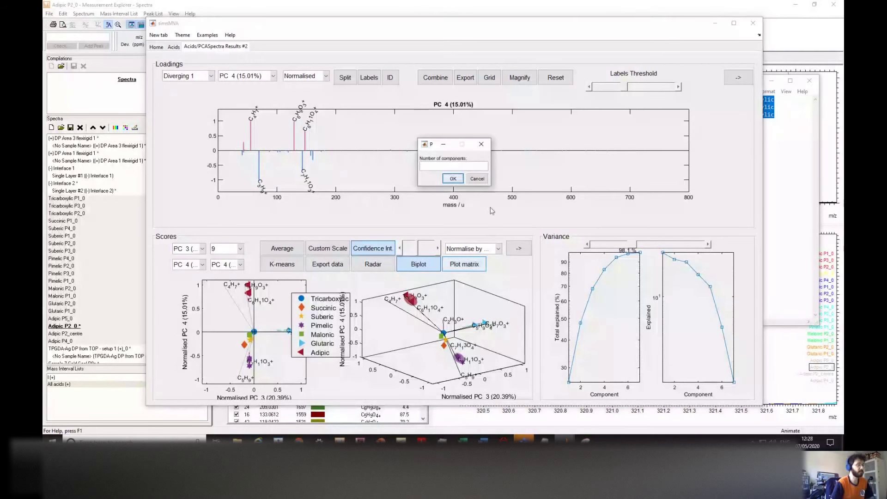
{"action": "type", "text": "4"}
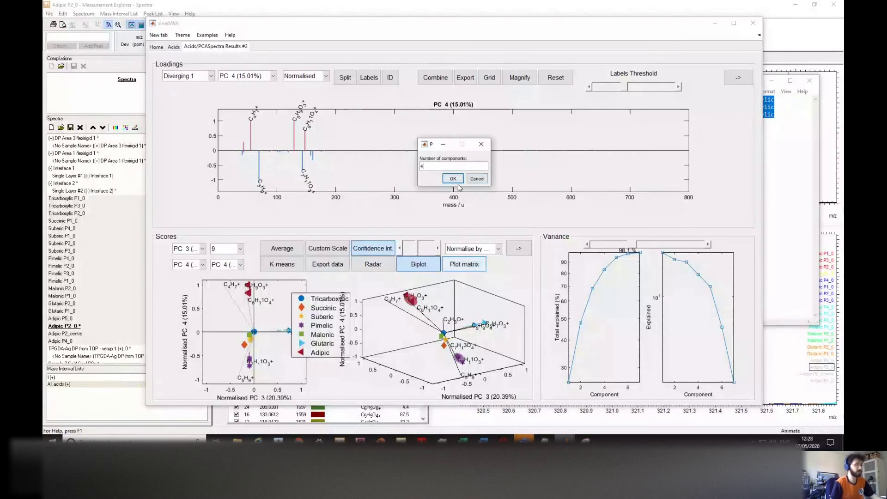
{"action": "left_click", "coordinate": [453, 179]}
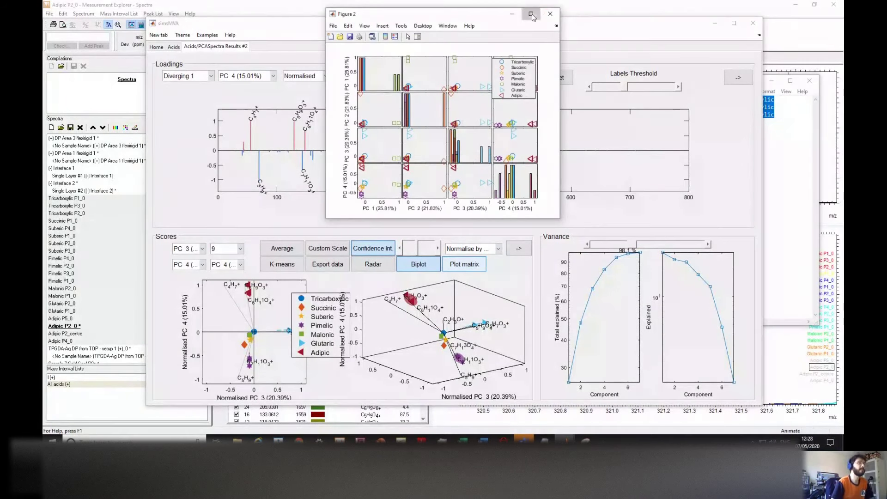
{"action": "left_click", "coordinate": [531, 14]}
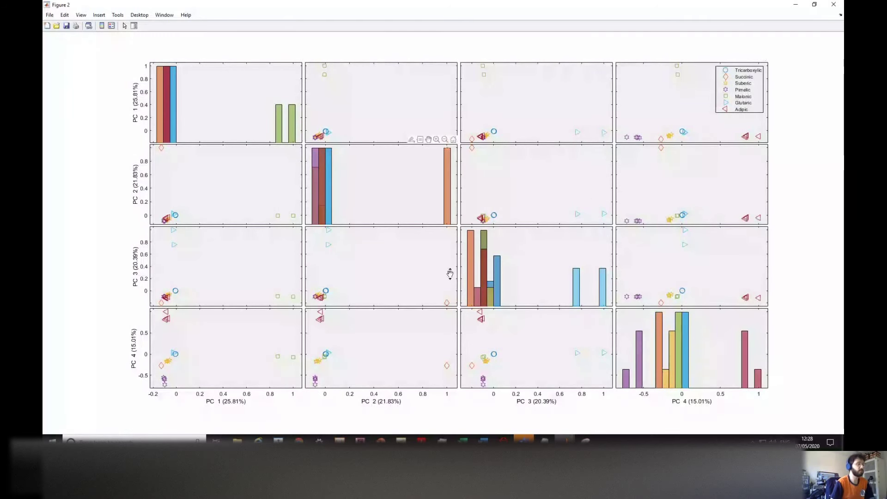
{"action": "left_click", "coordinate": [813, 4]}
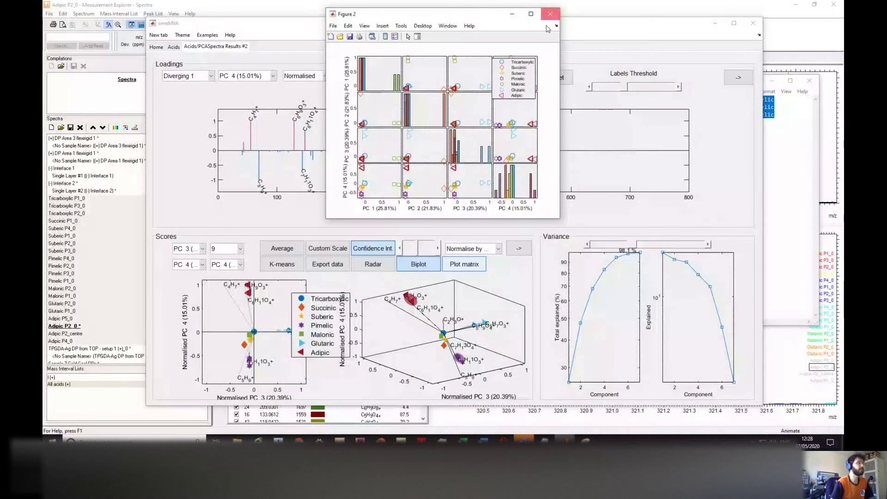
{"action": "left_click", "coordinate": [550, 13]}
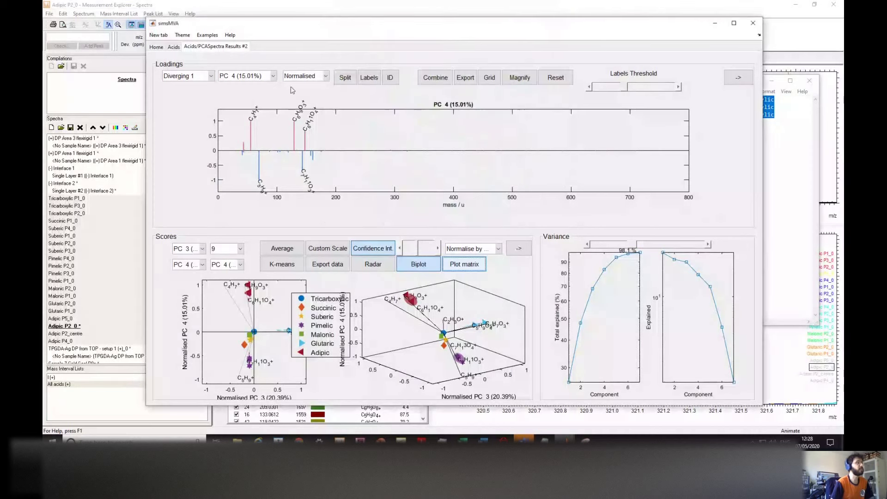
Step: Create a 2×2 grid figure of PC 1–4 loadings, zoom and reset it, then minimise it
{"action": "left_click", "coordinate": [488, 80]}
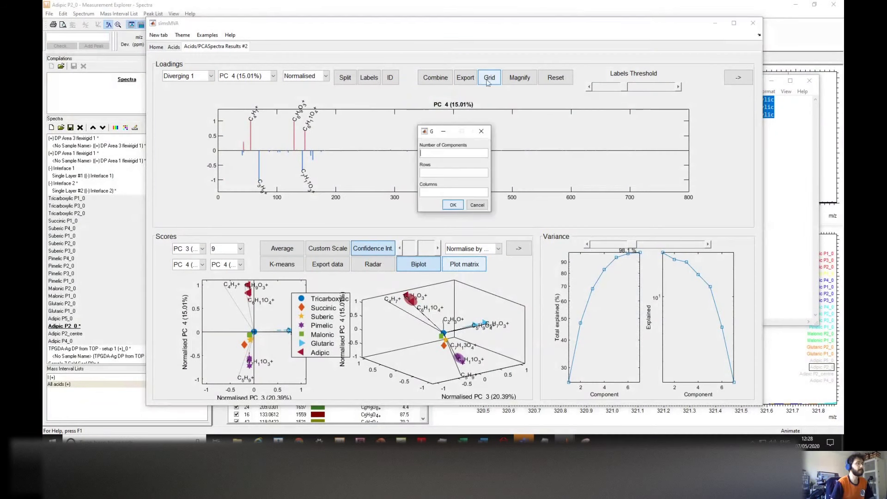
{"action": "left_click", "coordinate": [446, 153]}
{"action": "type", "text": "4"}
{"action": "left_click", "coordinate": [443, 172]}
{"action": "type", "text": "2"}
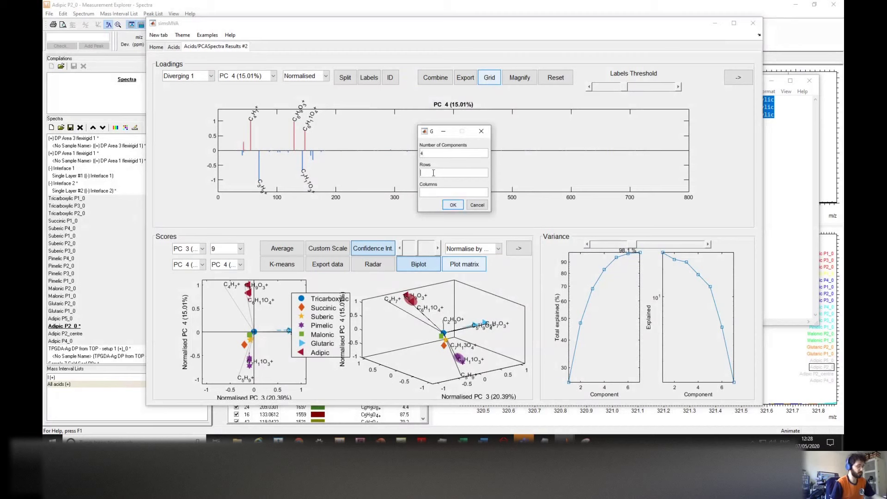
{"action": "type", "text": "2"}
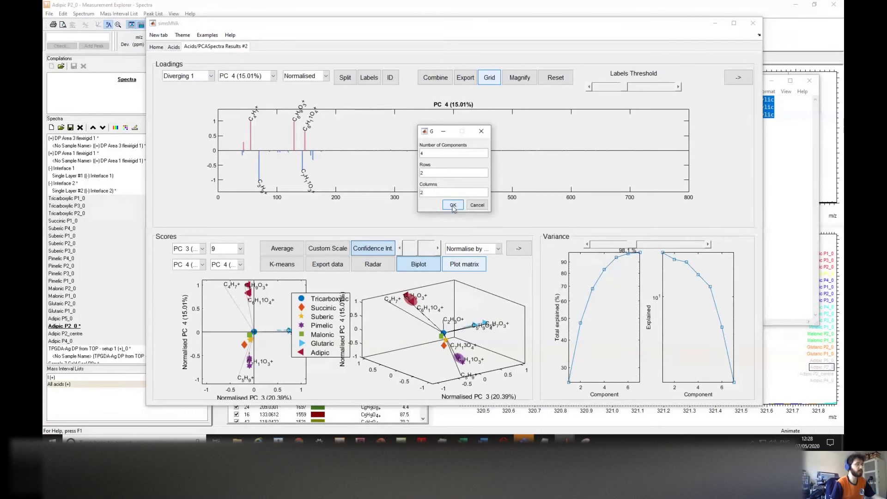
{"action": "left_click", "coordinate": [452, 205]}
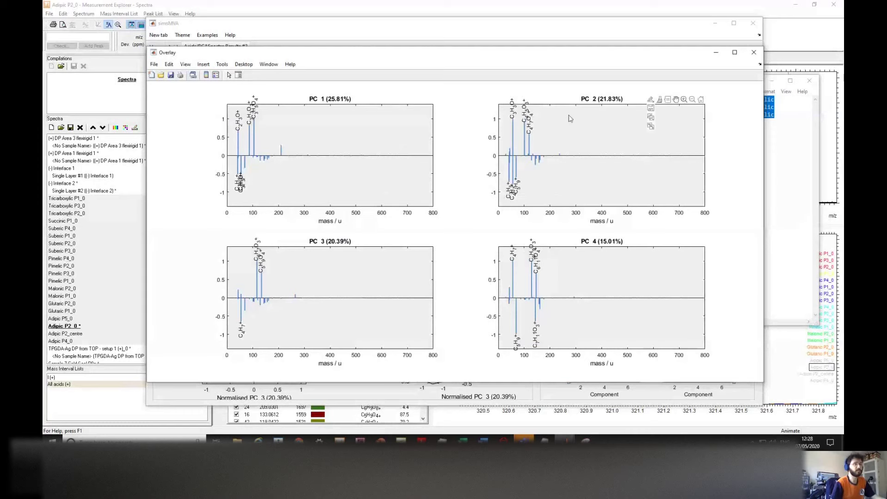
{"action": "left_click_drag", "start_coordinate": [540, 183], "coordinate": [554, 185]}
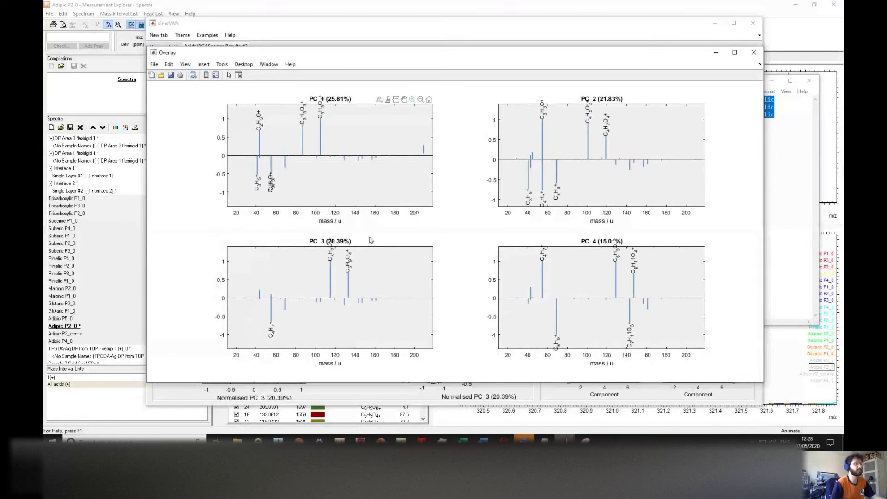
{"action": "left_click_drag", "start_coordinate": [522, 158], "coordinate": [569, 207]}
{"action": "double_click", "coordinate": [568, 192]}
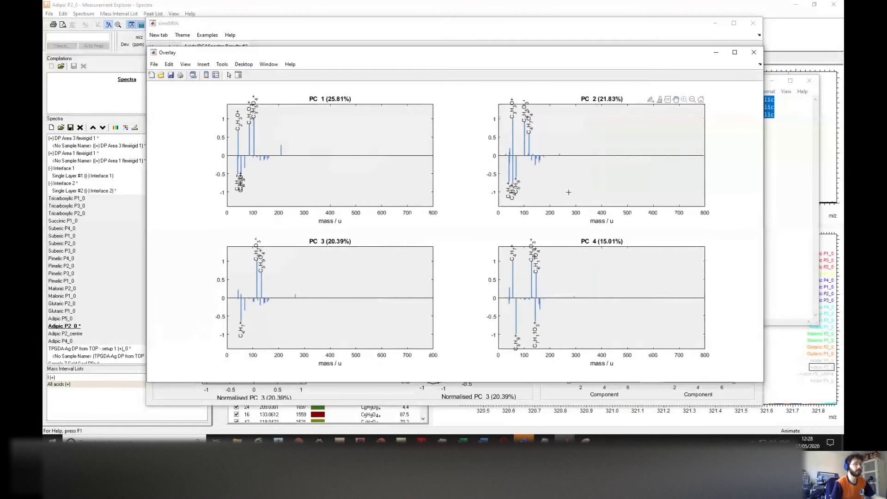
{"action": "left_click", "coordinate": [713, 53]}
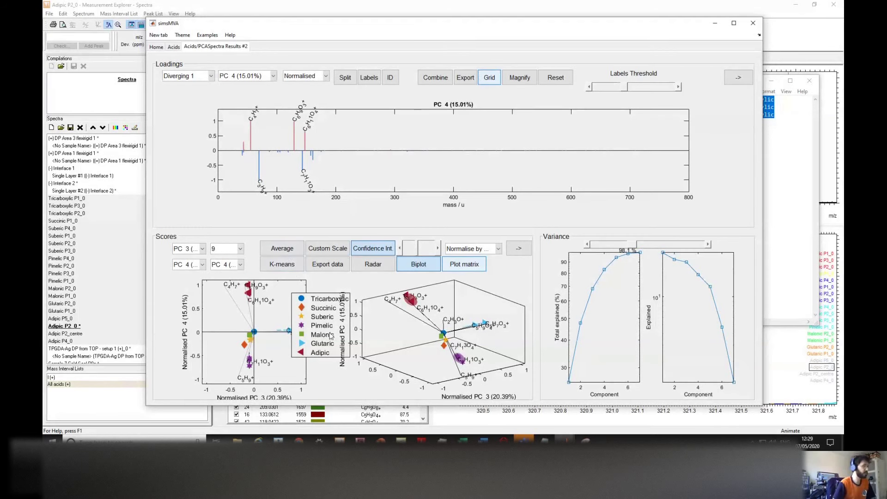
Step: Show group averages in the scores, move the legend off the C5H9O label, and detach the scores into a separate figure
{"action": "left_click_drag", "start_coordinate": [325, 336], "coordinate": [334, 336]}
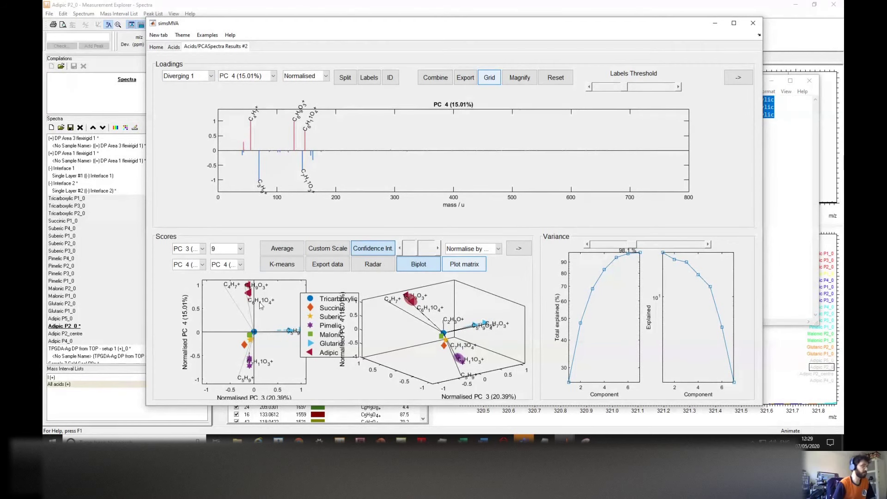
{"action": "left_click", "coordinate": [284, 253]}
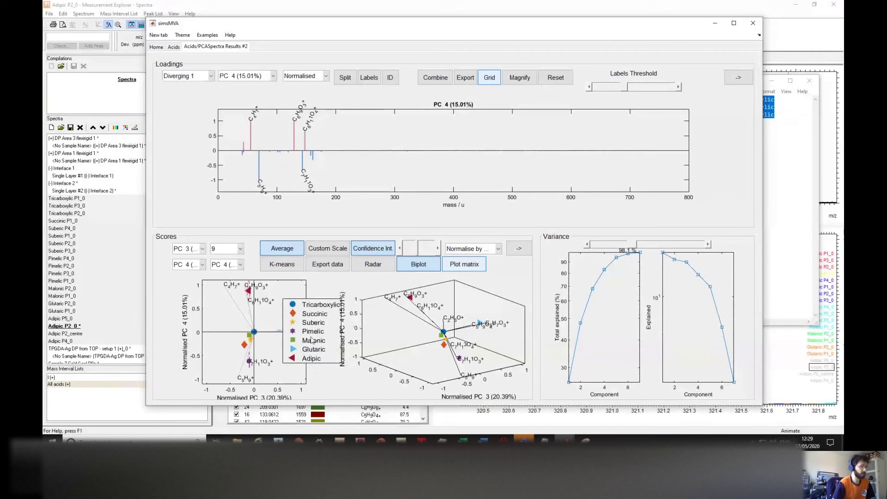
{"action": "left_click_drag", "start_coordinate": [302, 339], "coordinate": [336, 339]}
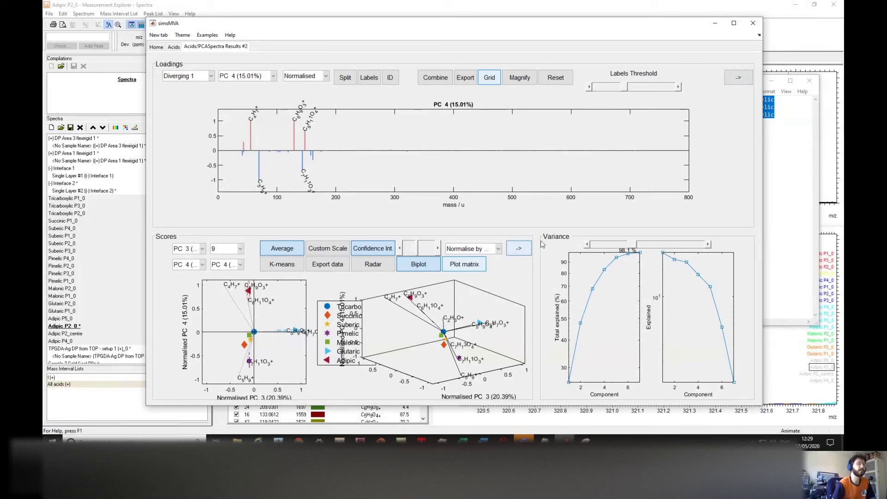
{"action": "left_click", "coordinate": [509, 254]}
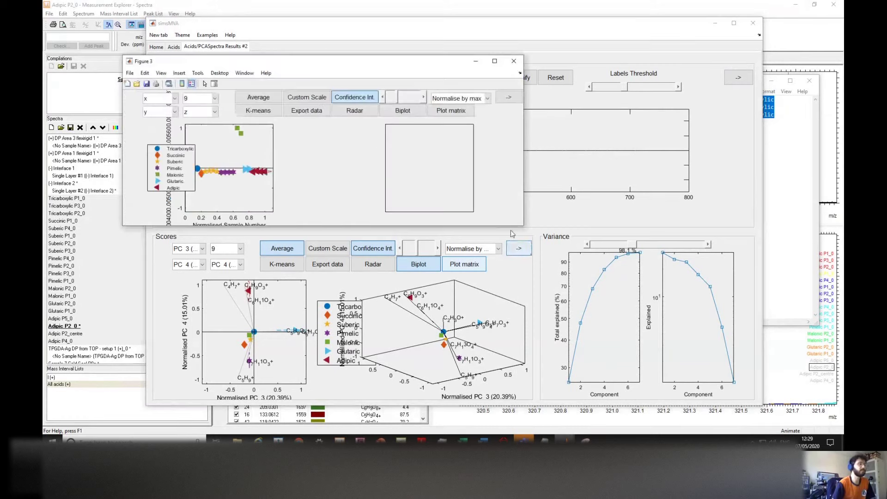
Step: Enlarge the detached scores figure and try averaged PC 1 vs PC 2 scores before returning to individual samples
{"action": "left_click_drag", "start_coordinate": [539, 245], "coordinate": [640, 344]}
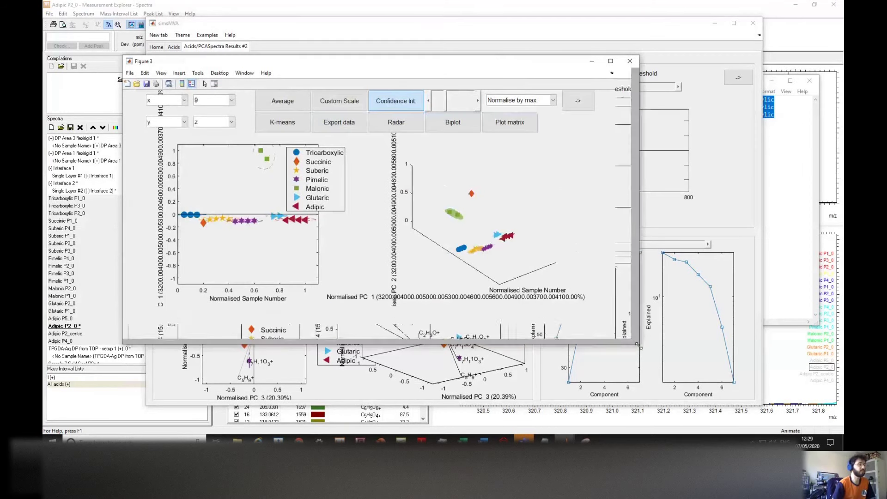
{"action": "left_click", "coordinate": [299, 104]}
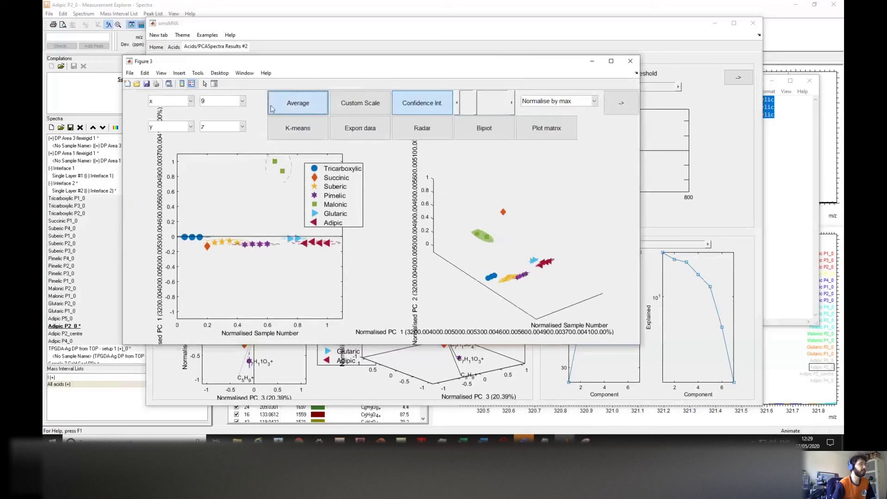
{"action": "left_click", "coordinate": [178, 101]}
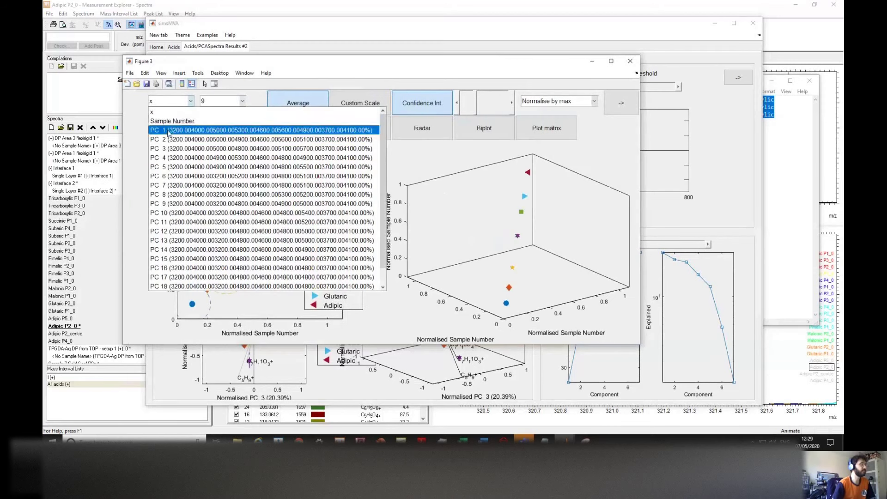
{"action": "left_click", "coordinate": [169, 121]}
{"action": "left_click", "coordinate": [169, 126]}
{"action": "left_click", "coordinate": [181, 167]}
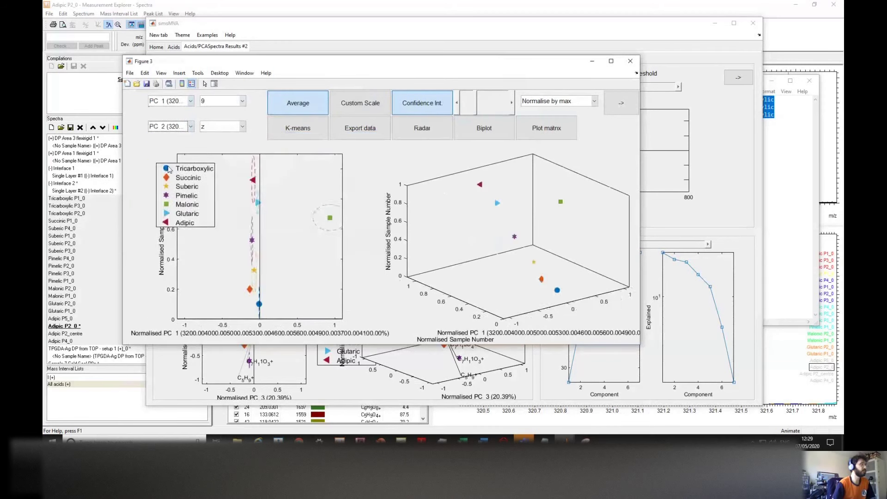
{"action": "left_click", "coordinate": [304, 102]}
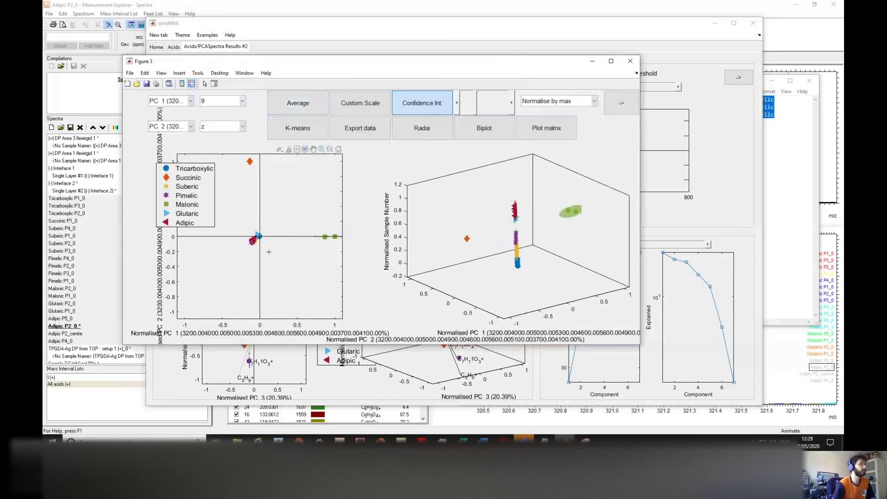
Step: Show averaged acid groups zoomed on the central cluster without confidence ellipses, then close Figure 3
{"action": "scroll", "coordinate": [270, 253], "scroll_direction": "up", "scroll_amount": 5}
{"action": "scroll", "coordinate": [293, 282], "scroll_direction": "up", "scroll_amount": 3}
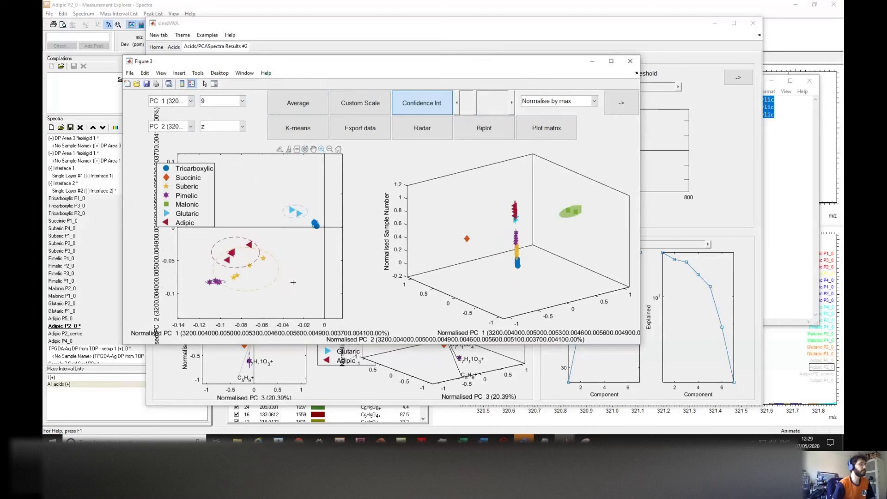
{"action": "left_click", "coordinate": [300, 109]}
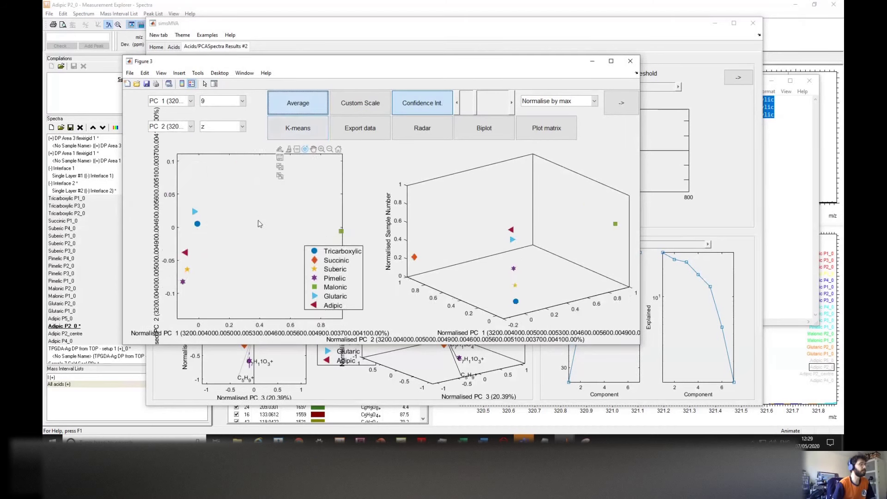
{"action": "left_click", "coordinate": [321, 149]}
{"action": "left_click_drag", "start_coordinate": [241, 231], "coordinate": [265, 253]}
{"action": "left_click_drag", "start_coordinate": [296, 284], "coordinate": [296, 284]}
{"action": "scroll", "coordinate": [292, 271], "scroll_direction": "down", "scroll_amount": 1}
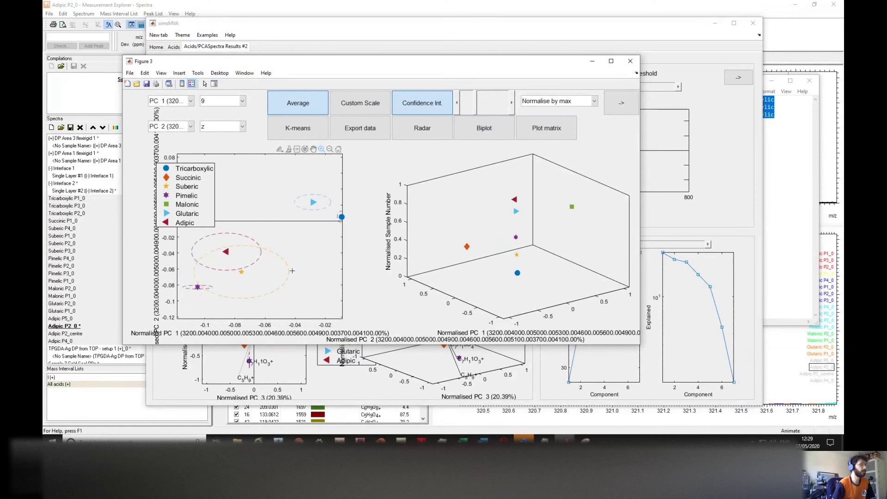
{"action": "scroll", "coordinate": [292, 271], "scroll_direction": "down", "scroll_amount": 1}
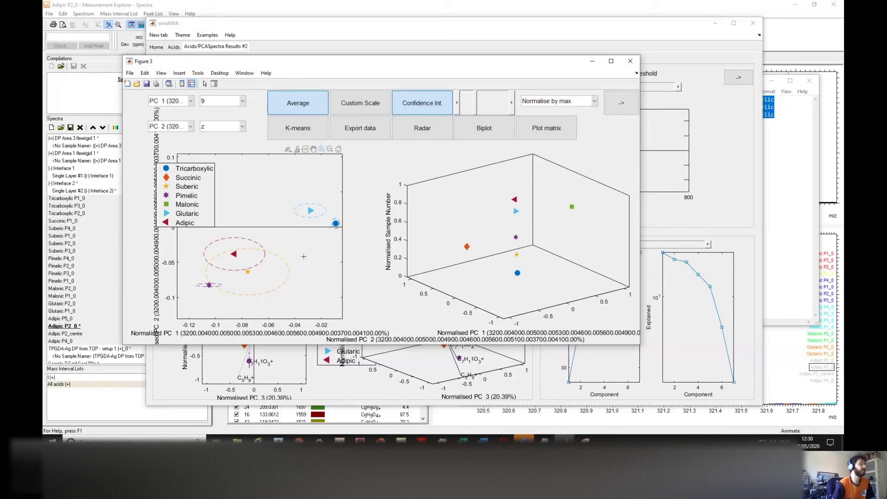
{"action": "left_click", "coordinate": [435, 103]}
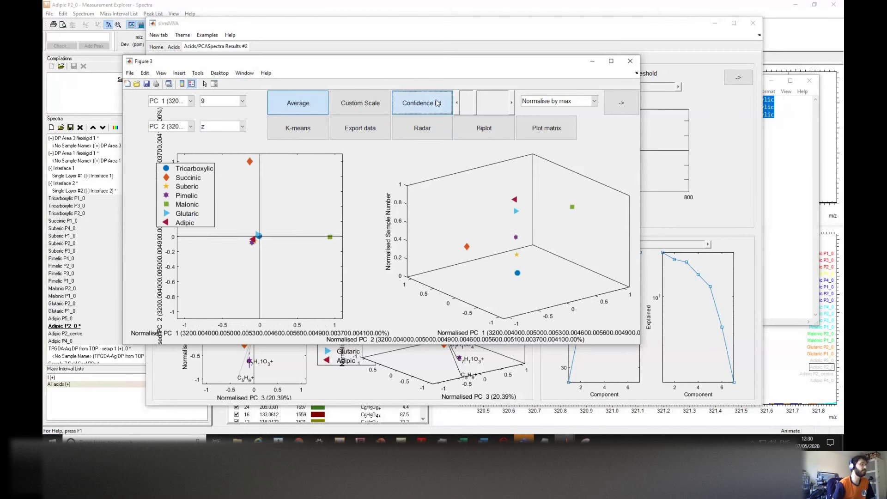
{"action": "left_click", "coordinate": [629, 61]}
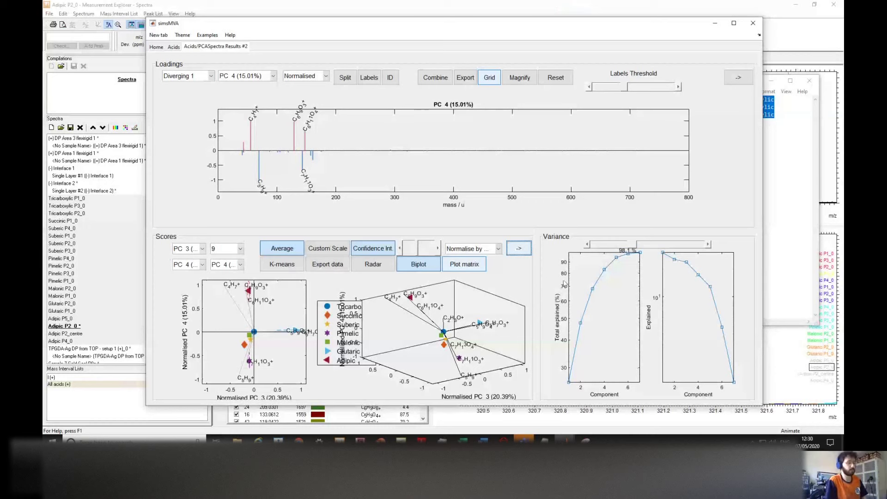
{"action": "mouse_move", "coordinate": [523, 440]}
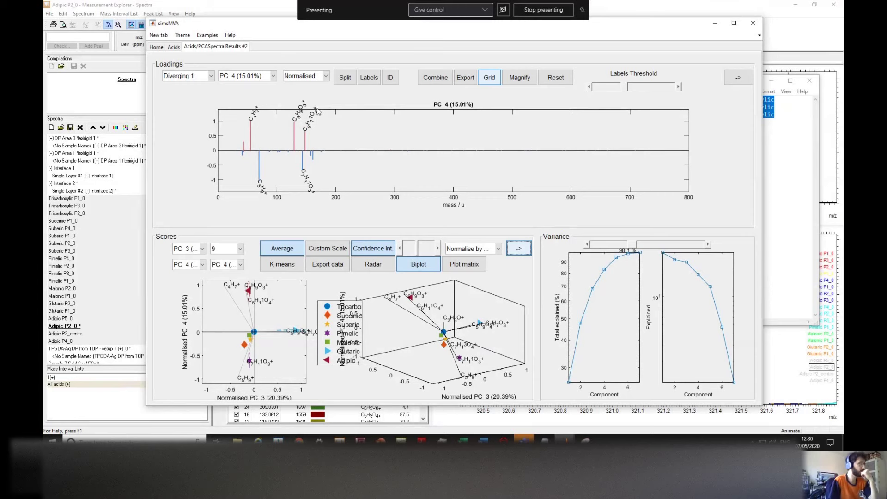
{"action": "left_click", "coordinate": [173, 47]}
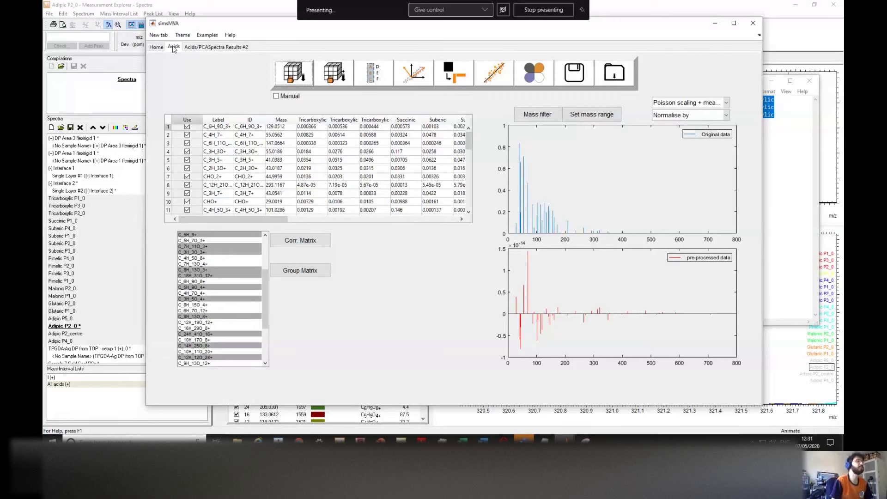
Step: Set the Acids pre-processing to Poisson scaling and bring up the PCA settings
{"action": "left_click", "coordinate": [673, 104]}
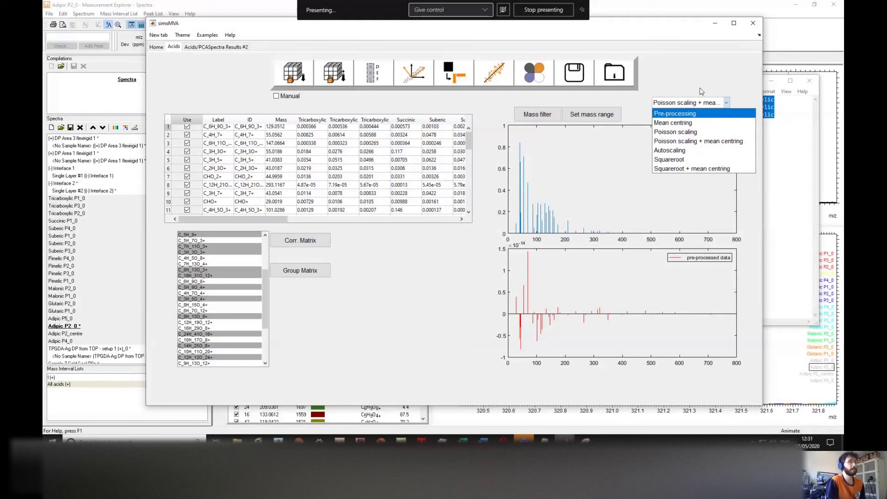
{"action": "left_click", "coordinate": [695, 99]}
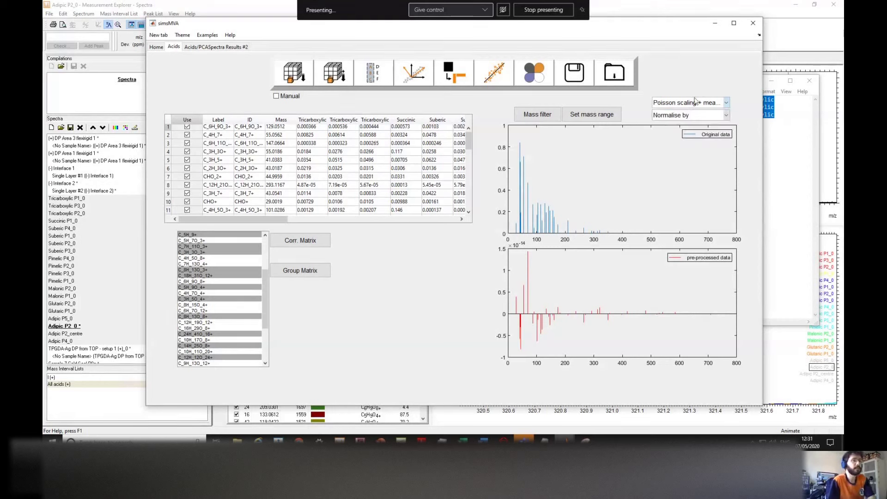
{"action": "left_click", "coordinate": [688, 103]}
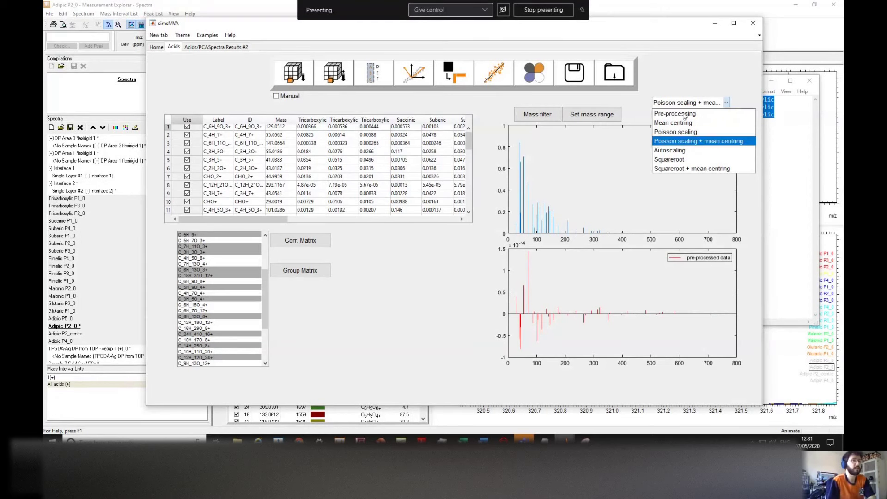
{"action": "left_click", "coordinate": [684, 132]}
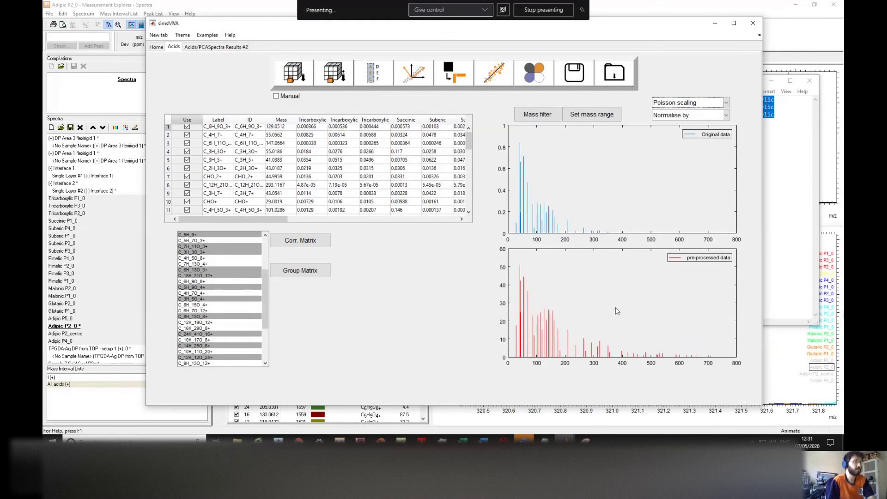
{"action": "left_click", "coordinate": [413, 78]}
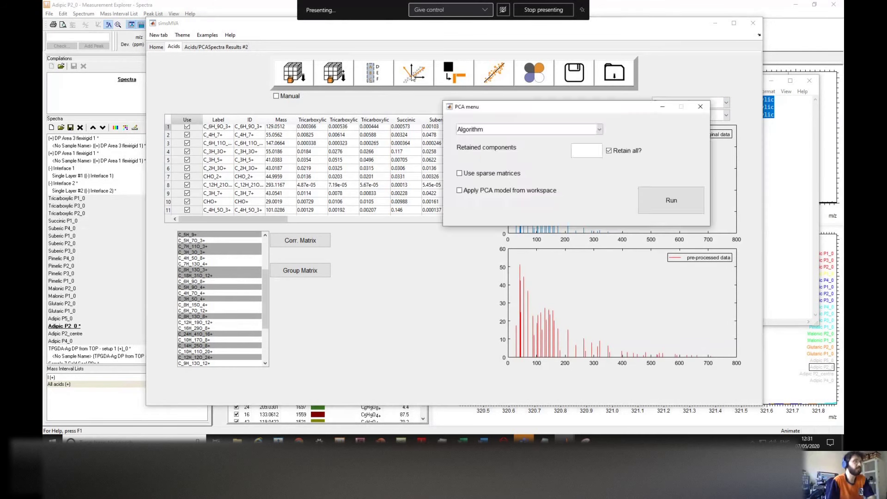
Step: Run the Poisson-scaled PCA, view Results #4, and move the scores legend off the Succinic marker
{"action": "left_click", "coordinate": [673, 199]}
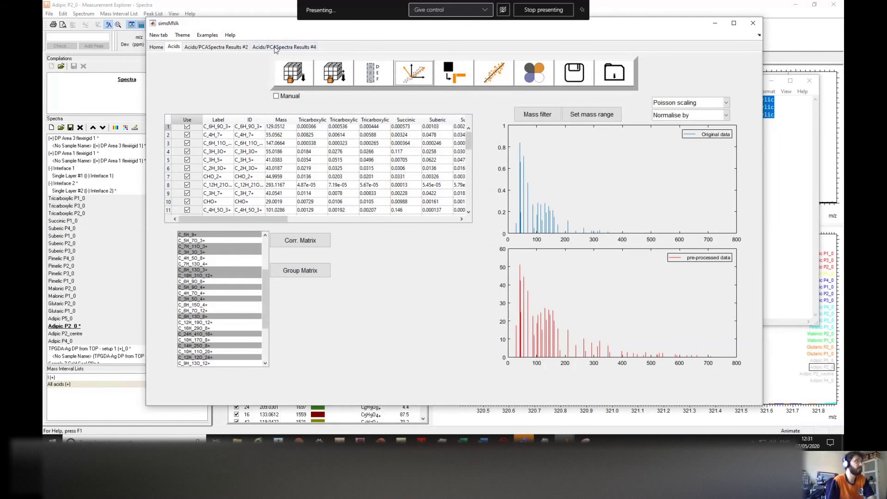
{"action": "left_click", "coordinate": [279, 47]}
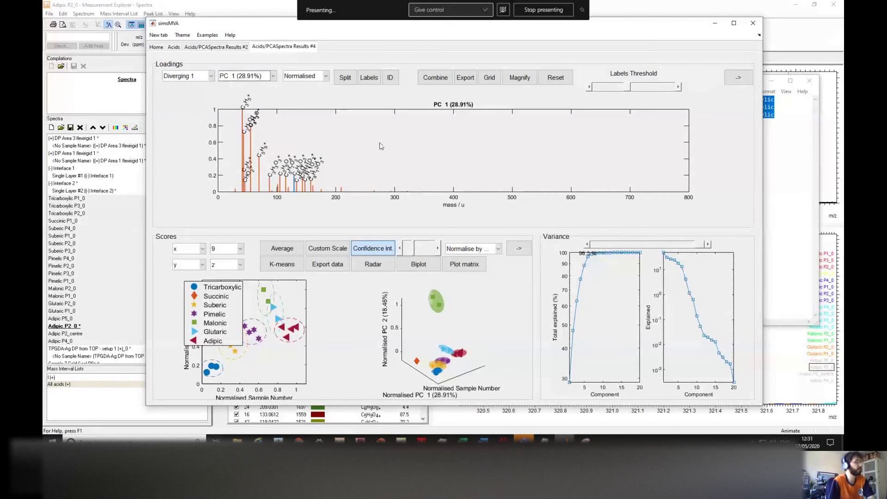
{"action": "left_click_drag", "start_coordinate": [224, 311], "coordinate": [195, 309]}
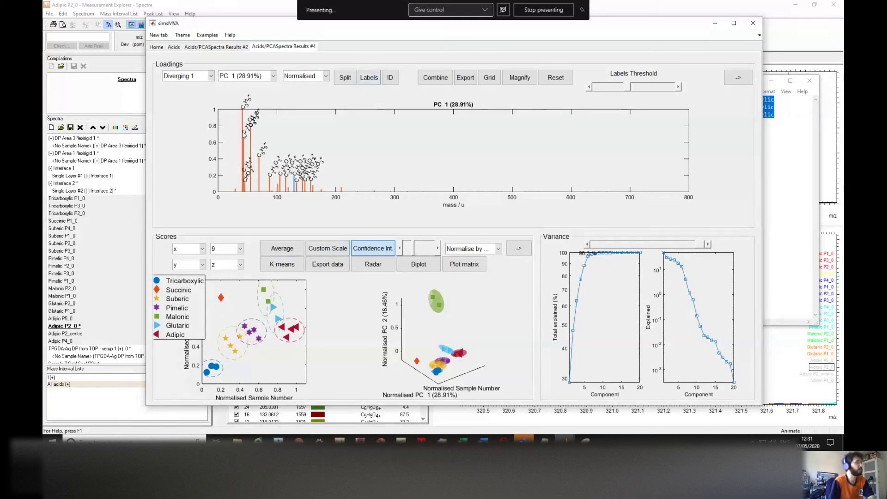
Step: Compare the PC 2 and PC 3 loadings of the new results
{"action": "left_click", "coordinate": [261, 78]}
{"action": "left_click", "coordinate": [248, 90]}
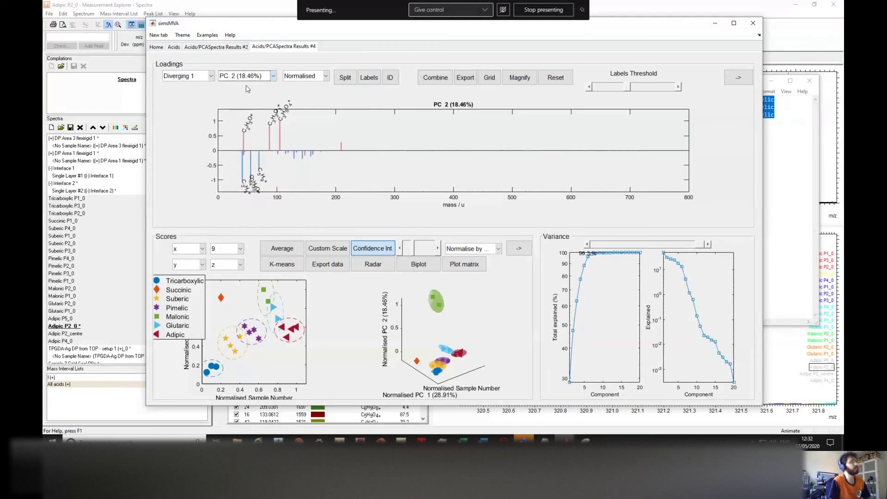
{"action": "left_click", "coordinate": [249, 77]}
{"action": "left_click", "coordinate": [244, 96]}
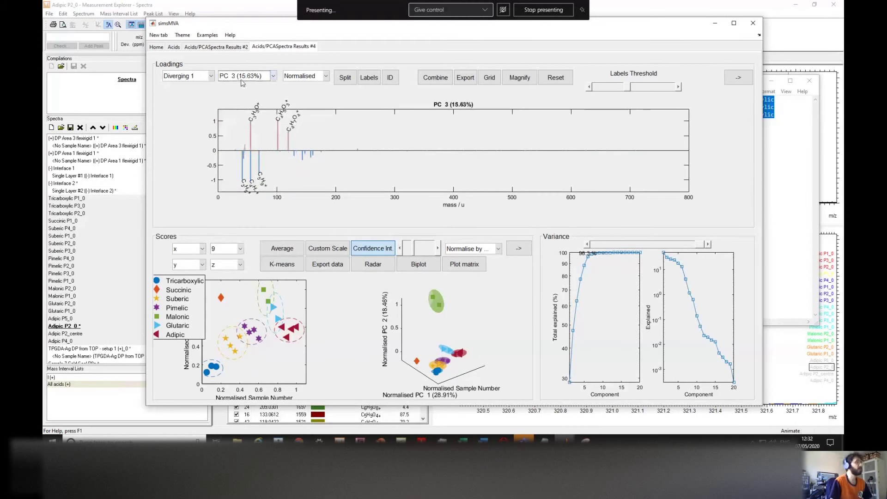
{"action": "left_click", "coordinate": [241, 83]}
{"action": "left_click", "coordinate": [245, 92]}
Step: Recheck the PC 1 and PC 2 loadings, then delete the PCA Results #4 tab
{"action": "left_click", "coordinate": [247, 78]}
{"action": "left_click", "coordinate": [246, 89]}
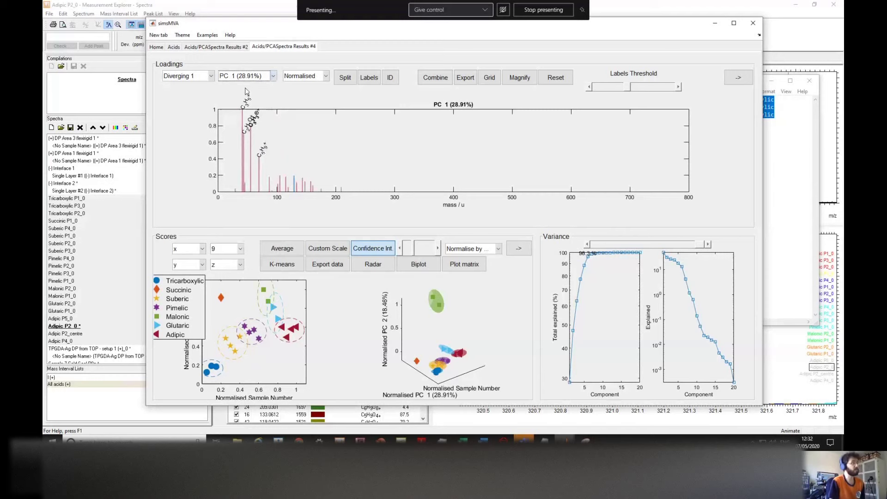
{"action": "left_click", "coordinate": [249, 78]}
{"action": "left_click", "coordinate": [245, 93]}
{"action": "left_click", "coordinate": [248, 78]}
{"action": "left_click", "coordinate": [246, 86]}
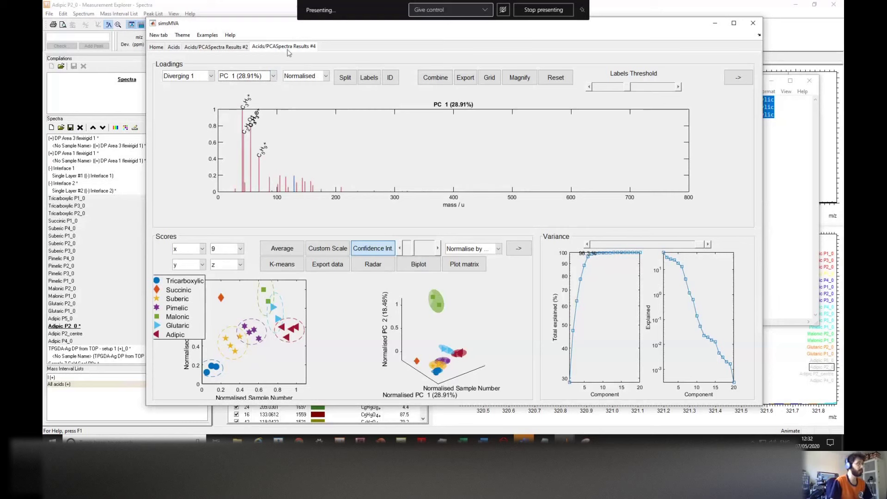
{"action": "right_click", "coordinate": [292, 48]}
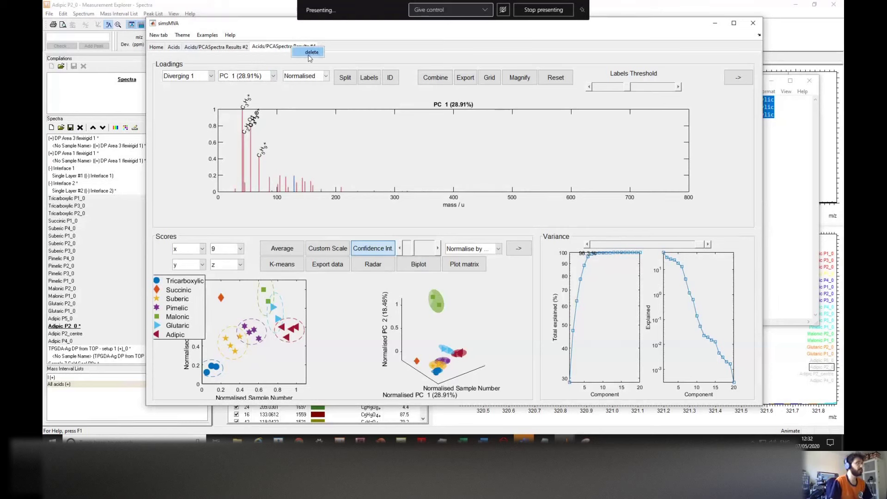
{"action": "left_click", "coordinate": [307, 52]}
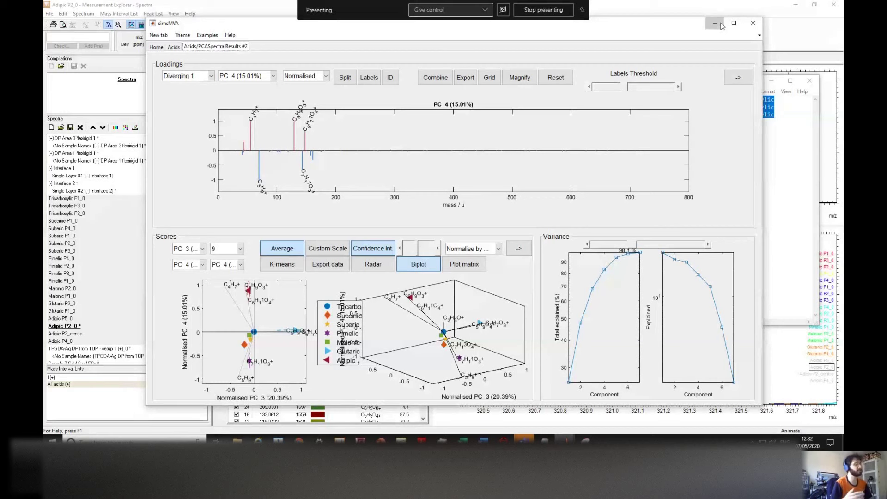
{"action": "left_click", "coordinate": [721, 26]}
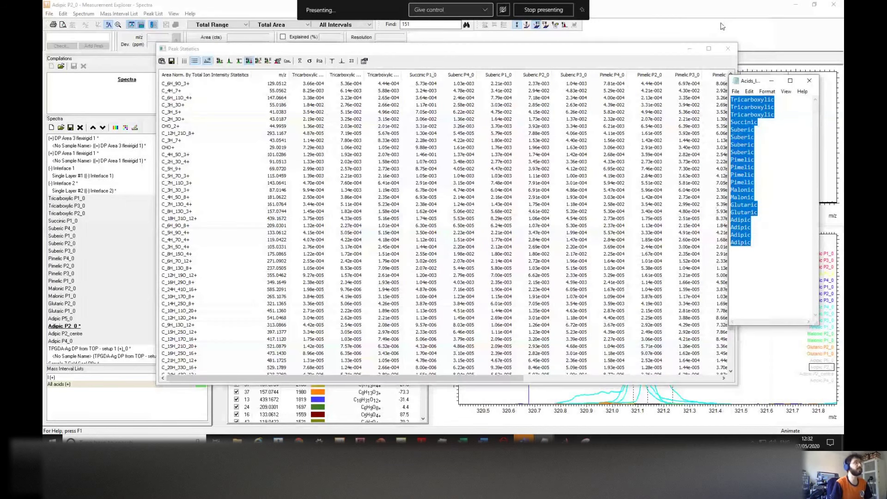
{"action": "left_click", "coordinate": [700, 77]}
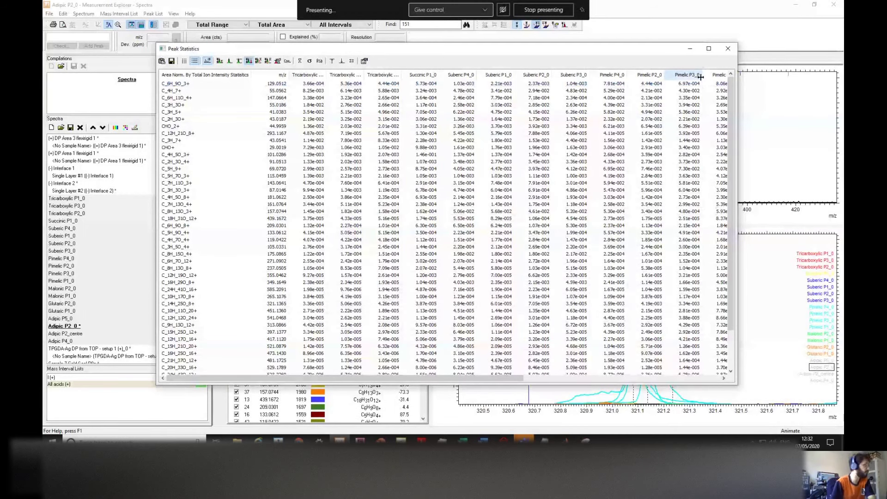
{"action": "left_click", "coordinate": [152, 297]}
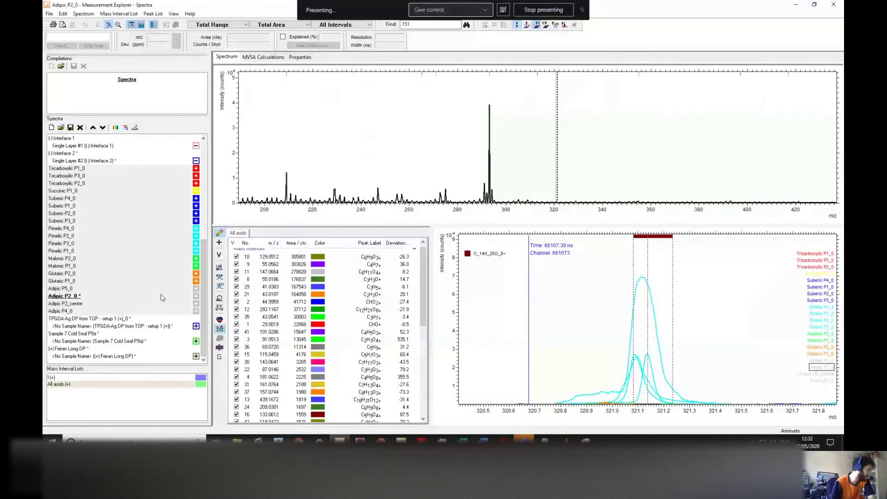
{"action": "left_click", "coordinate": [107, 357]}
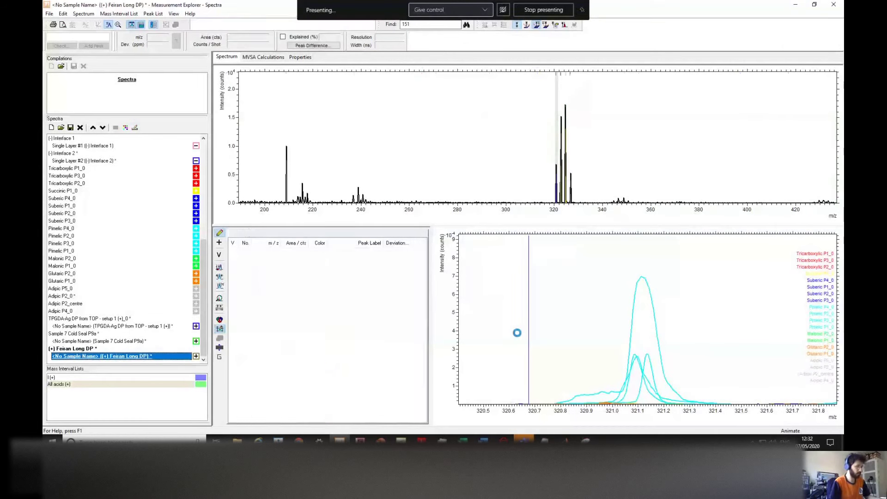
Step: Shift the m/z 320.7 peak reference to about 320.92, pan the spectrum, then open Peak Search
{"action": "left_click", "coordinate": [553, 328]}
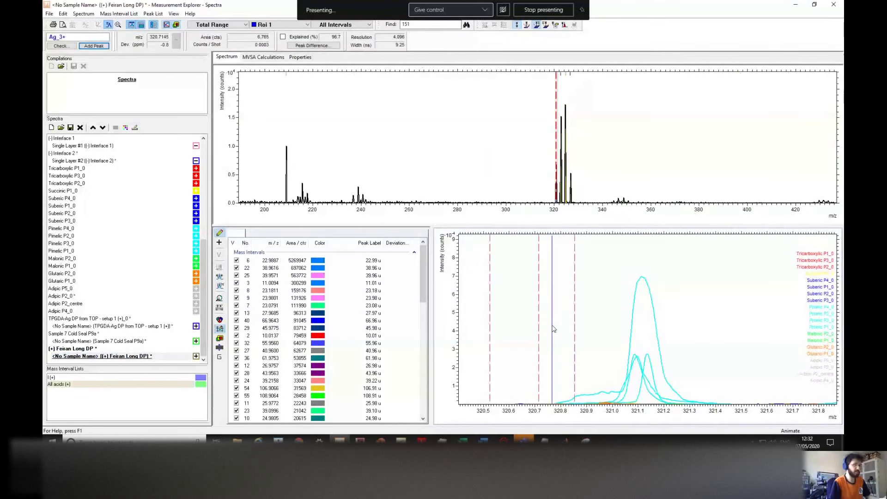
{"action": "left_click_drag", "start_coordinate": [577, 327], "coordinate": [593, 314]}
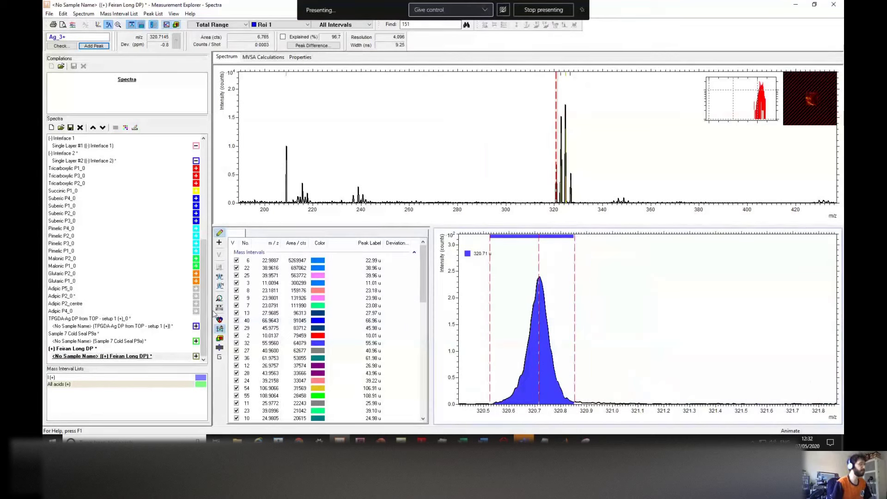
{"action": "left_click_drag", "start_coordinate": [224, 308], "coordinate": [233, 309]}
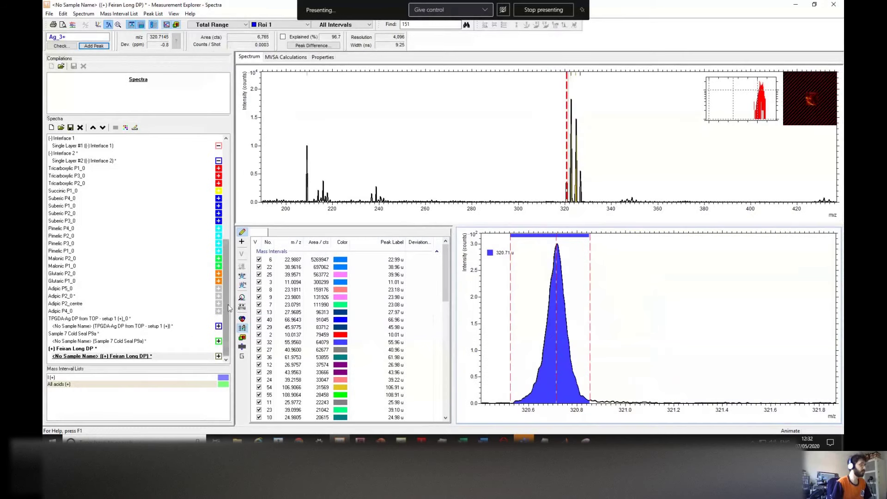
{"action": "left_click_drag", "start_coordinate": [447, 260], "coordinate": [446, 292]}
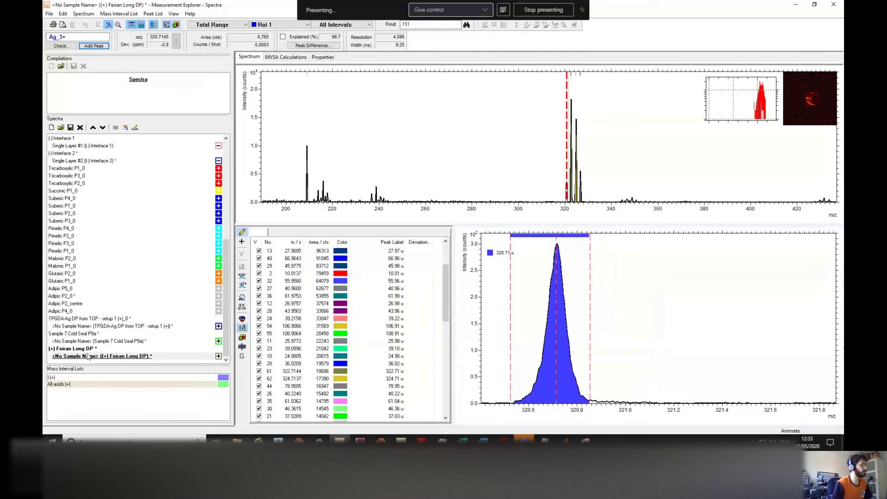
{"action": "left_click_drag", "start_coordinate": [452, 171], "coordinate": [404, 169]}
{"action": "scroll", "coordinate": [403, 169], "scroll_direction": "down", "scroll_amount": 3}
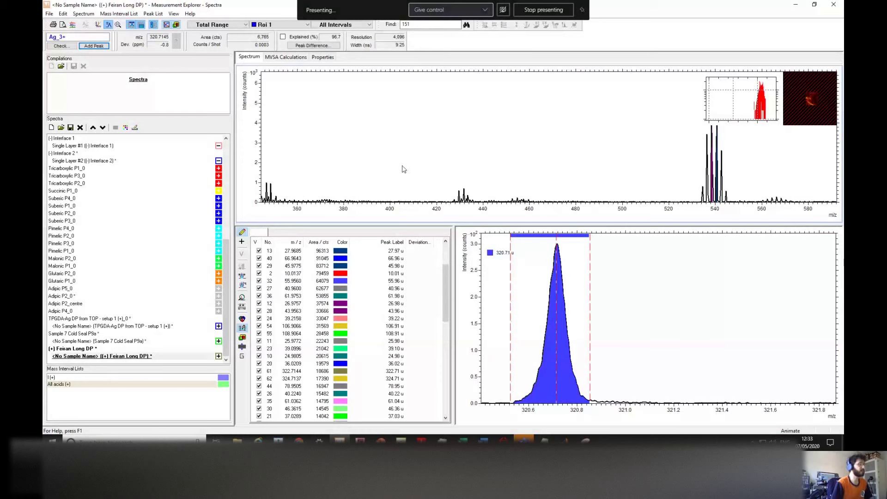
{"action": "scroll", "coordinate": [403, 169], "scroll_direction": "up", "scroll_amount": 5}
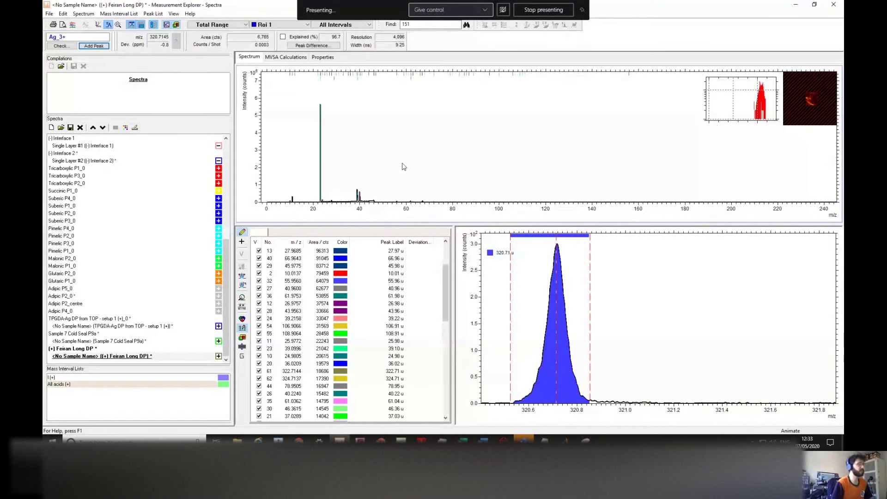
{"action": "left_click", "coordinate": [241, 299]}
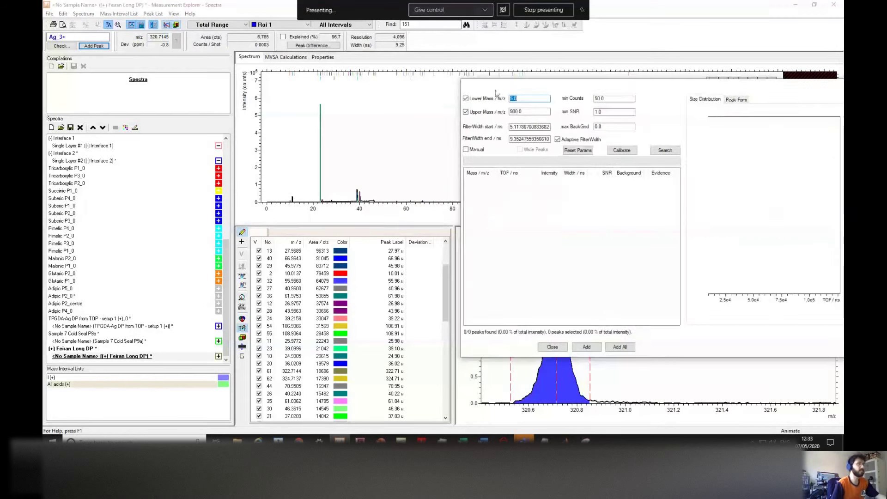
Step: Search peaks using min Counts and min SNR (335 of 366 found), close without adding any peaks
{"action": "left_click", "coordinate": [447, 109]}
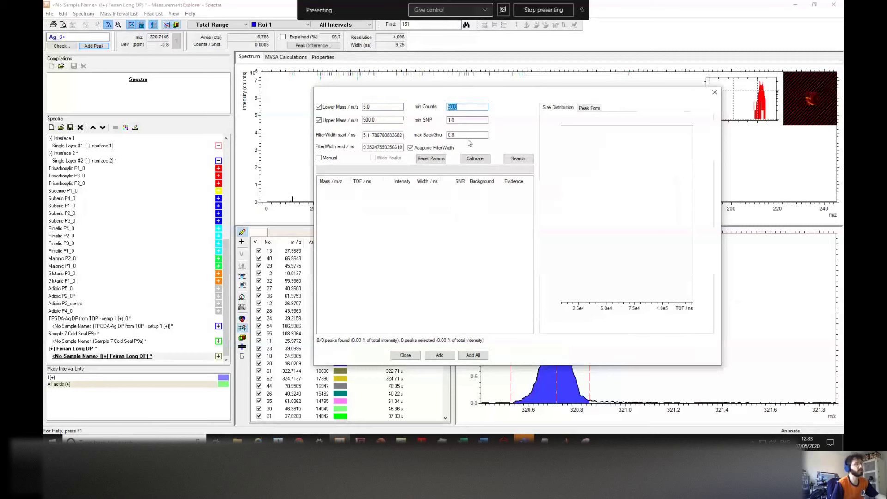
{"action": "left_click", "coordinate": [445, 122]}
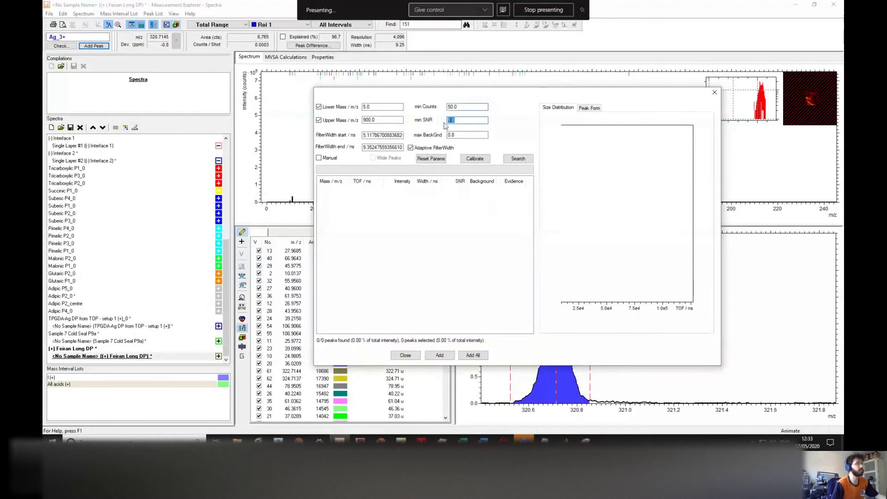
{"action": "left_click", "coordinate": [517, 159]}
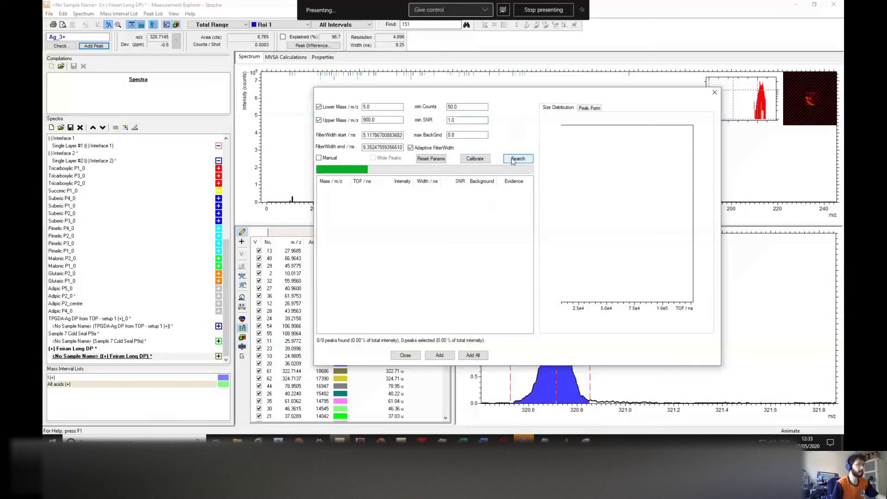
{"action": "scroll", "coordinate": [531, 205], "scroll_direction": "down", "scroll_amount": 5}
{"action": "scroll", "coordinate": [531, 205], "scroll_direction": "down", "scroll_amount": 5}
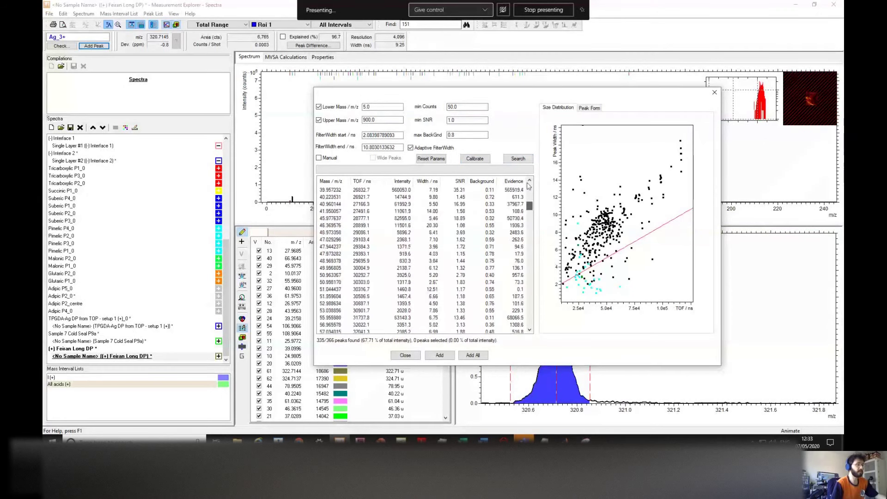
{"action": "scroll", "coordinate": [528, 184], "scroll_direction": "up", "scroll_amount": 10}
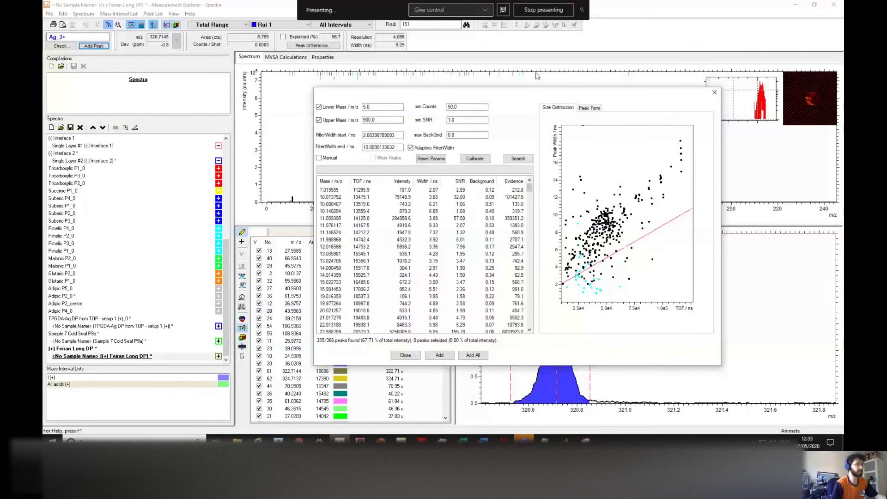
{"action": "left_click_drag", "start_coordinate": [521, 97], "coordinate": [608, 71]}
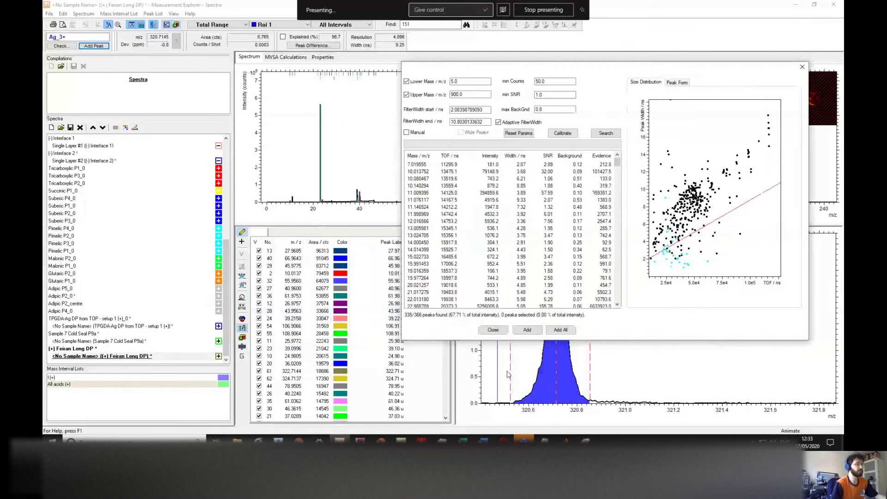
{"action": "left_click", "coordinate": [492, 330]}
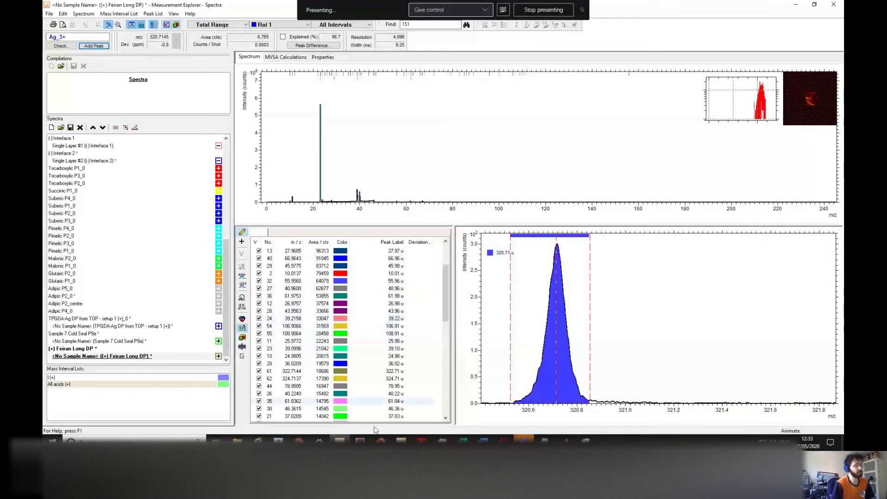
{"action": "left_click", "coordinate": [401, 442]}
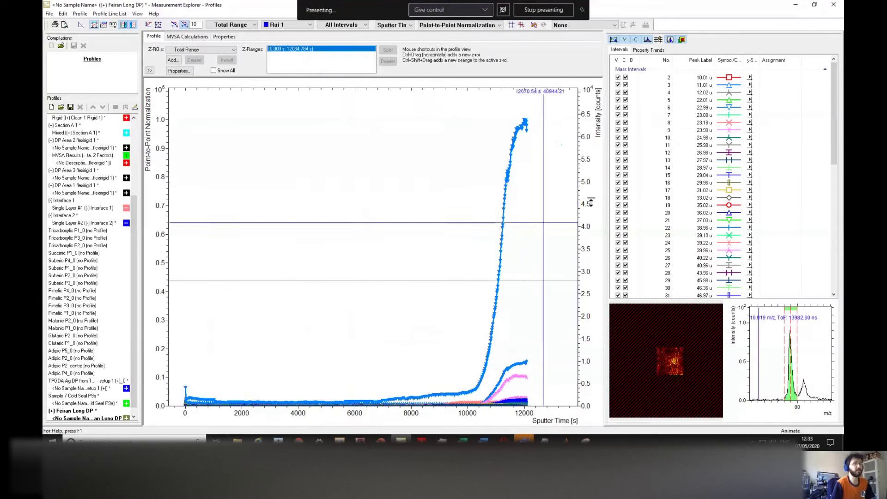
{"action": "left_click", "coordinate": [317, 386]}
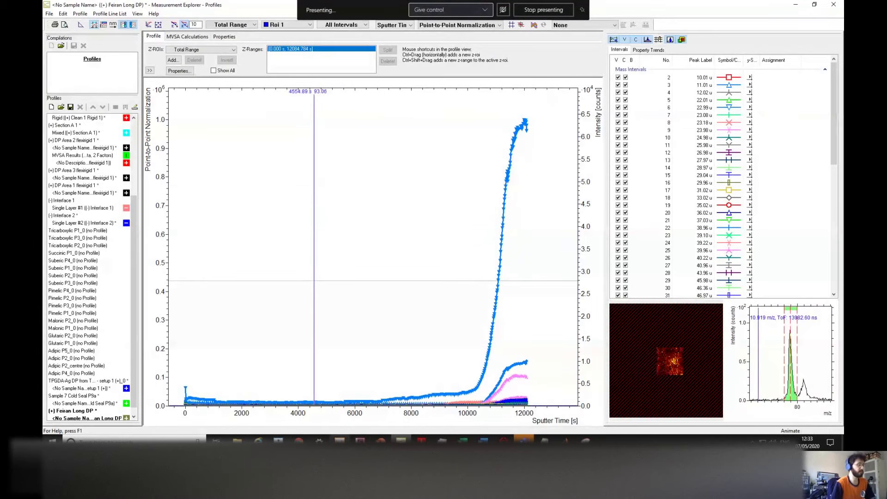
{"action": "key", "text": "alt+Tab"}
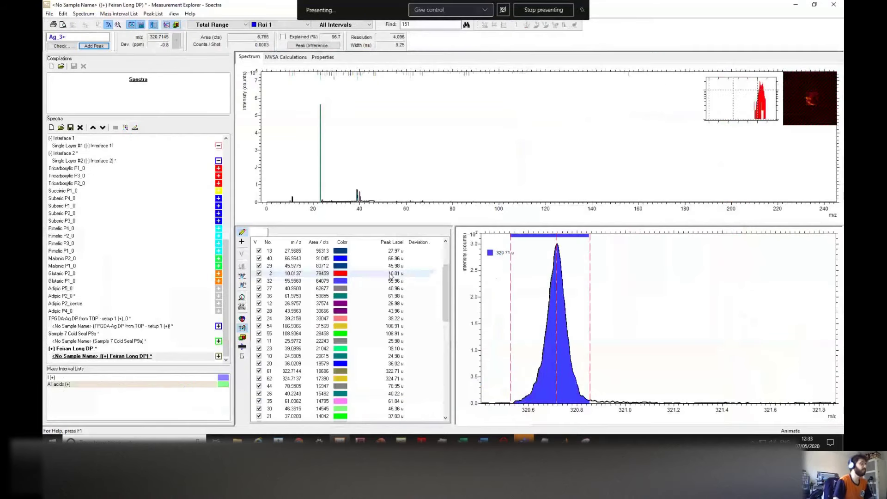
{"action": "left_click", "coordinate": [402, 441]}
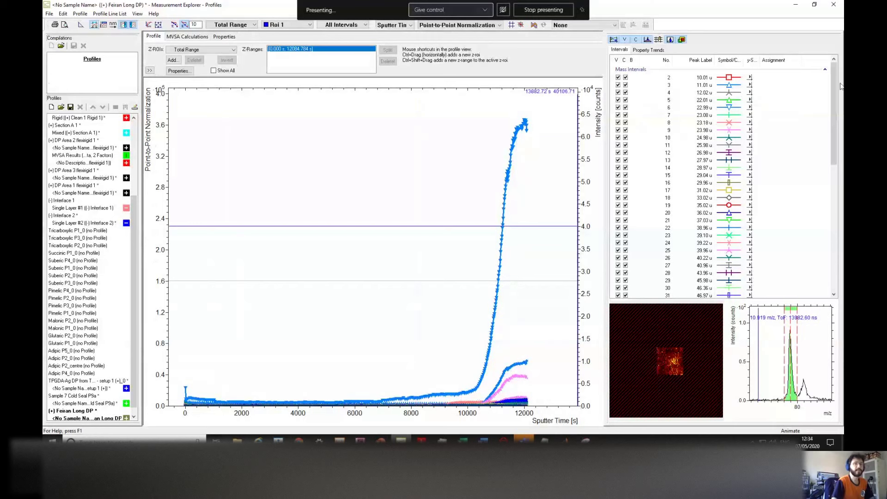
{"action": "left_click_drag", "start_coordinate": [834, 88], "coordinate": [840, 202]}
{"action": "scroll", "coordinate": [767, 106], "scroll_direction": "up", "scroll_amount": 10}
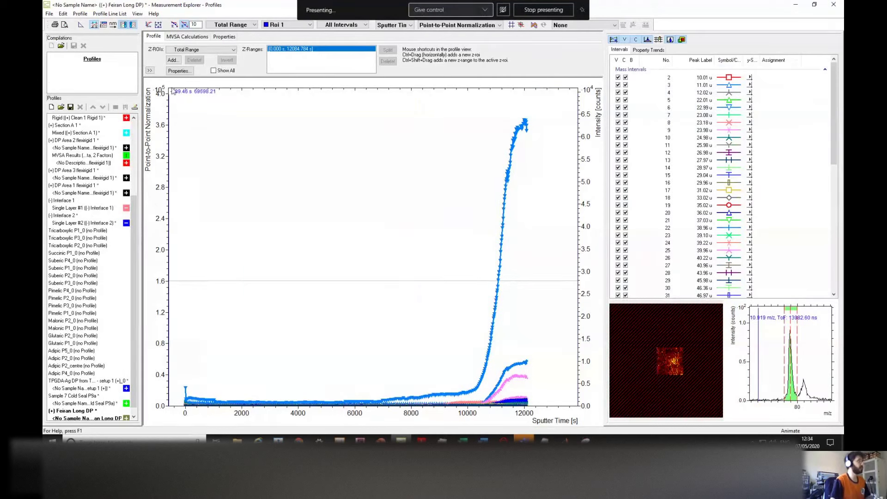
{"action": "left_click", "coordinate": [49, 14]}
{"action": "left_click", "coordinate": [838, 89]}
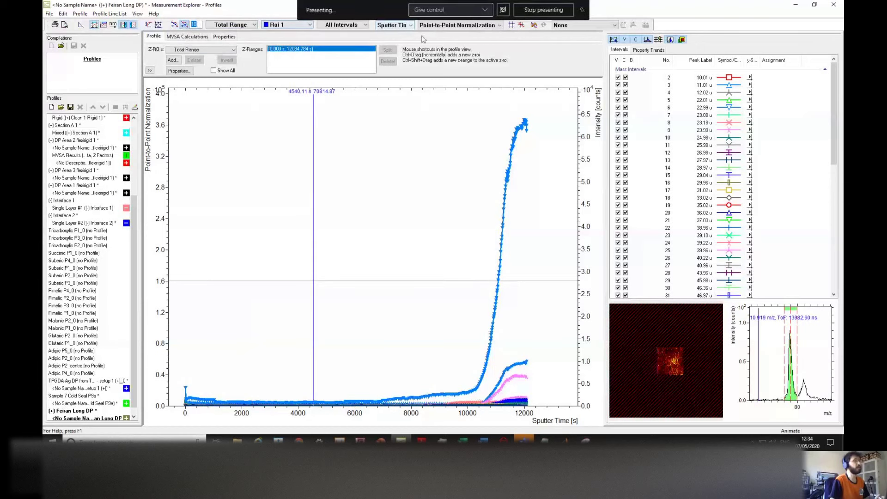
{"action": "left_click_drag", "start_coordinate": [834, 164], "coordinate": [834, 111]}
{"action": "left_click", "coordinate": [373, 294]}
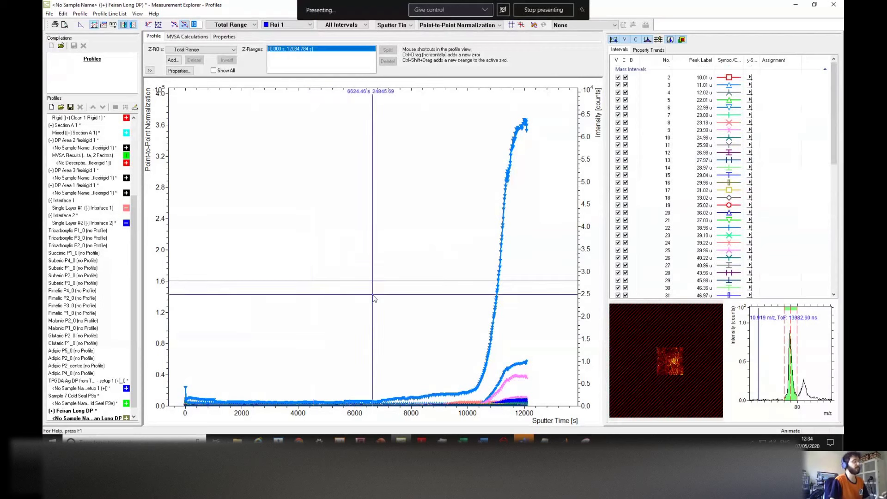
{"action": "left_click", "coordinate": [49, 14]}
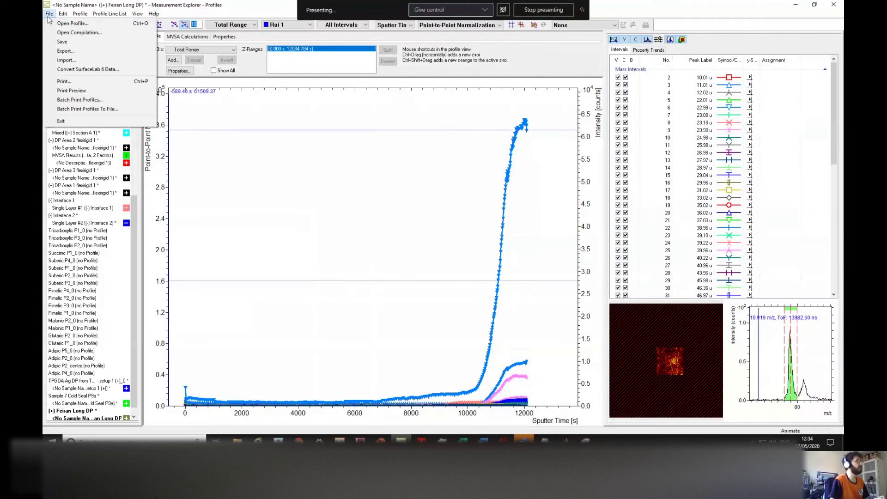
{"action": "left_click", "coordinate": [59, 52]}
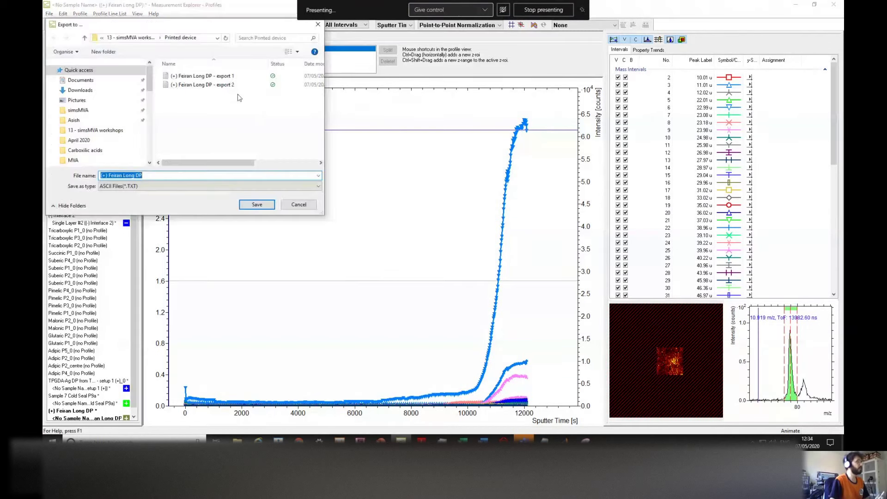
{"action": "left_click", "coordinate": [204, 85]}
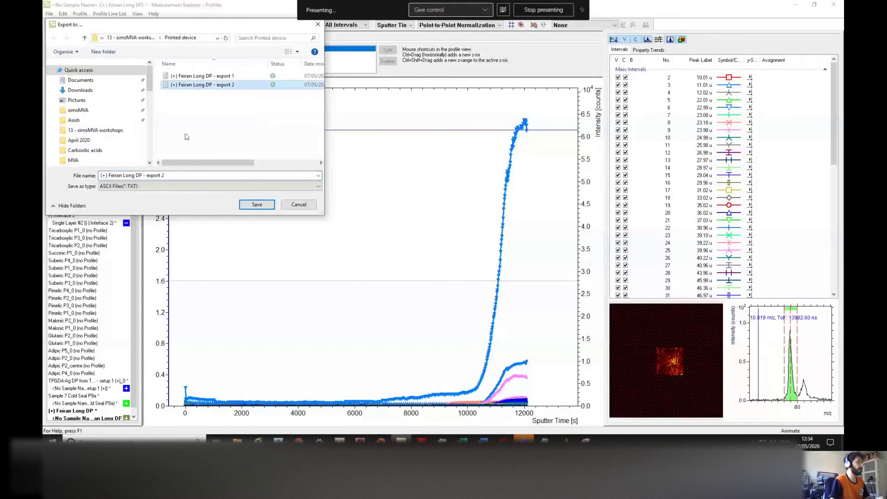
{"action": "left_click", "coordinate": [177, 175]}
{"action": "left_click", "coordinate": [191, 175]}
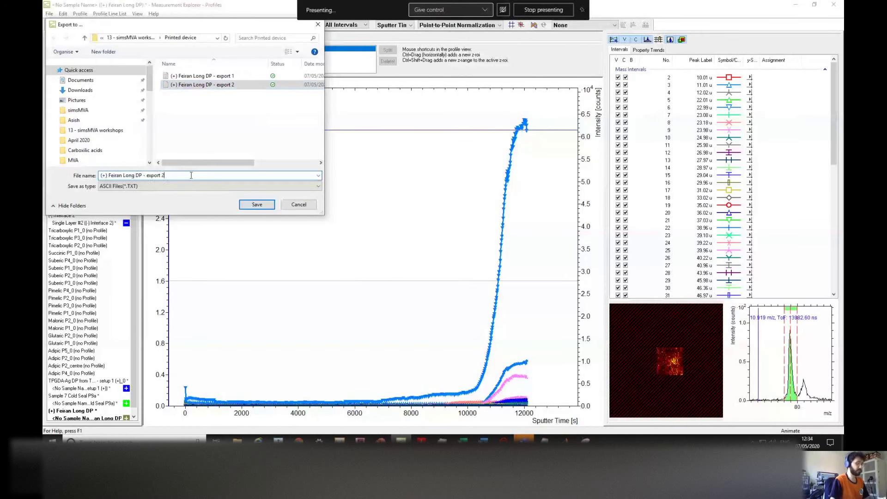
{"action": "key", "text": "BackSpace"}
{"action": "type", "text": "3"}
{"action": "left_click", "coordinate": [260, 206]}
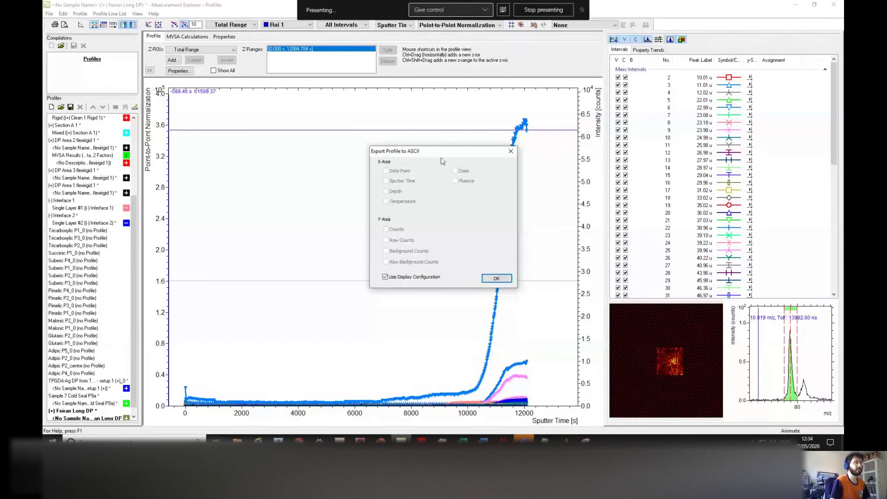
{"action": "left_click_drag", "start_coordinate": [443, 157], "coordinate": [339, 131]}
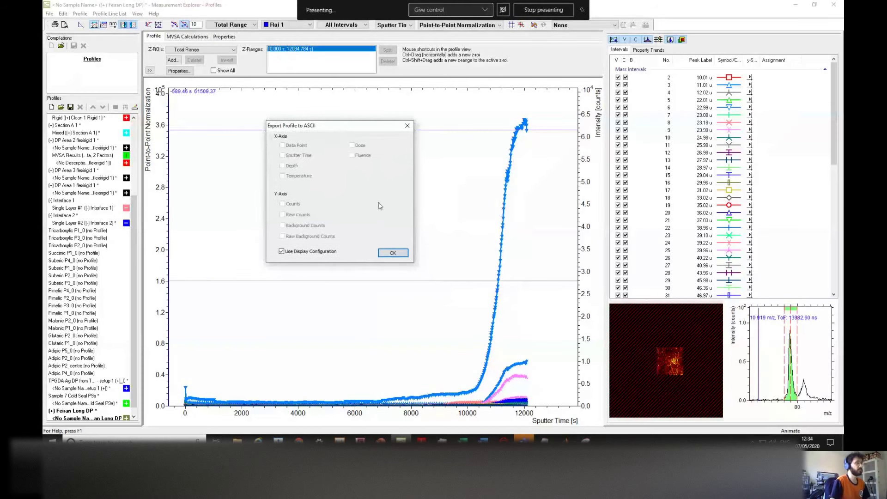
{"action": "left_click", "coordinate": [390, 252]}
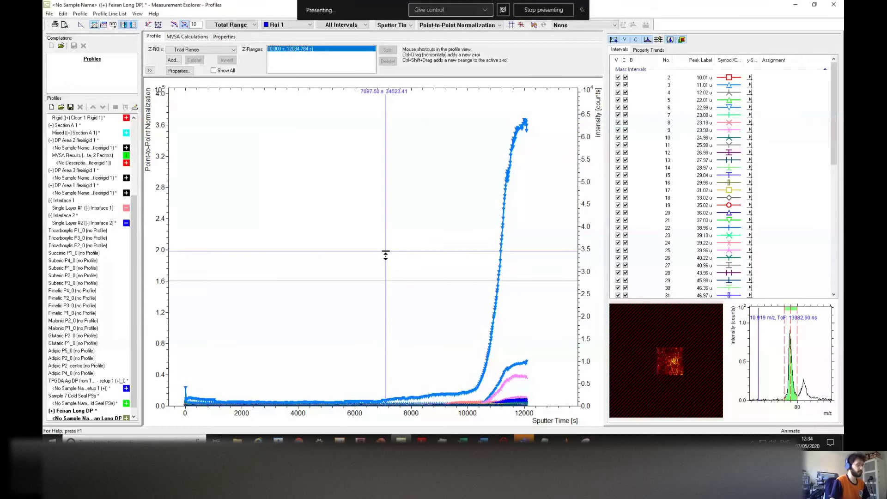
Step: Bring simsMVA forward and add a new profiles tab named Device, then view it
{"action": "left_click", "coordinate": [564, 440]}
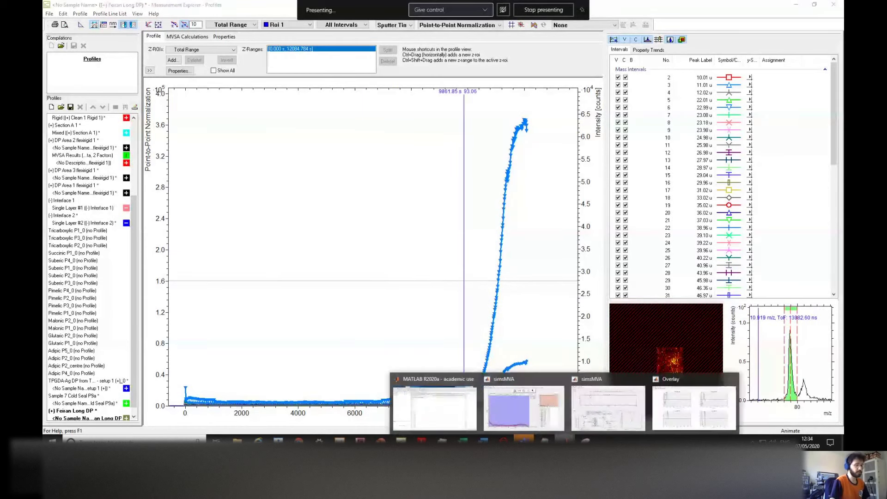
{"action": "left_click", "coordinate": [608, 407]}
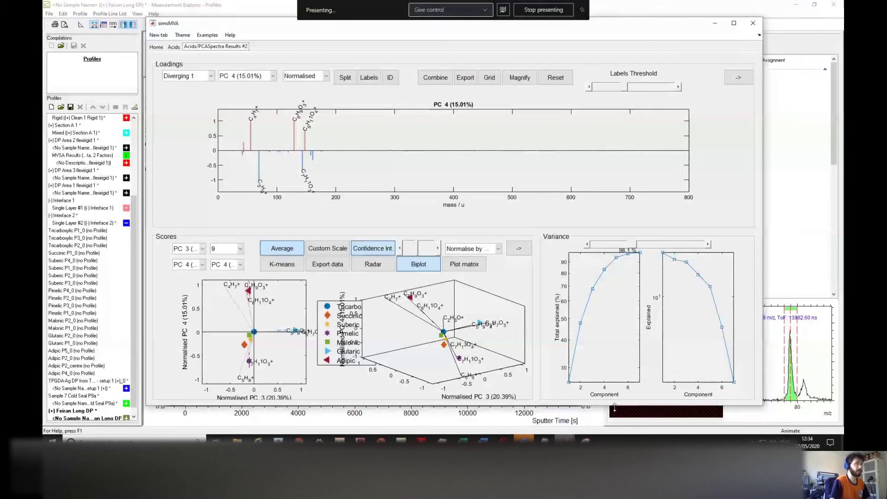
{"action": "left_click", "coordinate": [158, 36]}
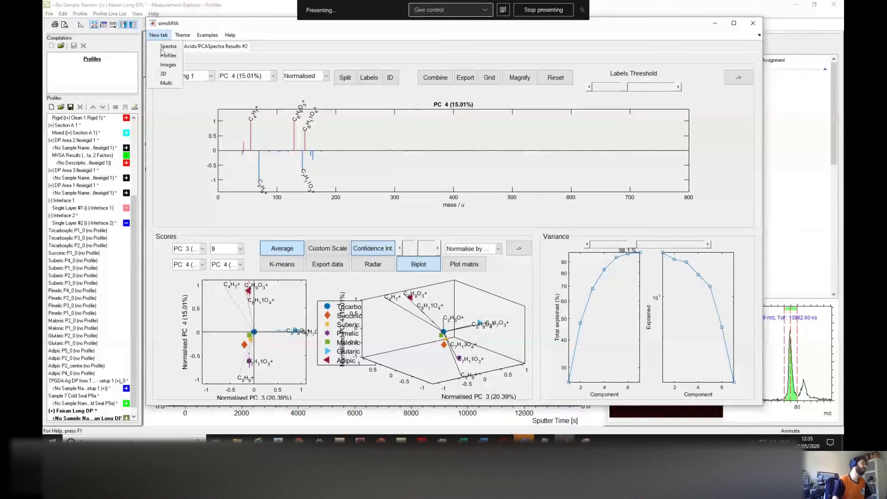
{"action": "left_click", "coordinate": [166, 55]}
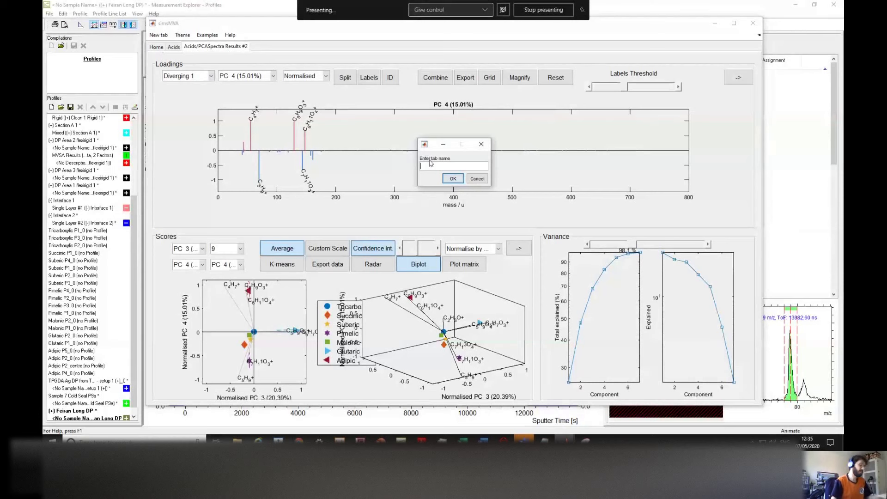
{"action": "type", "text": "Device"}
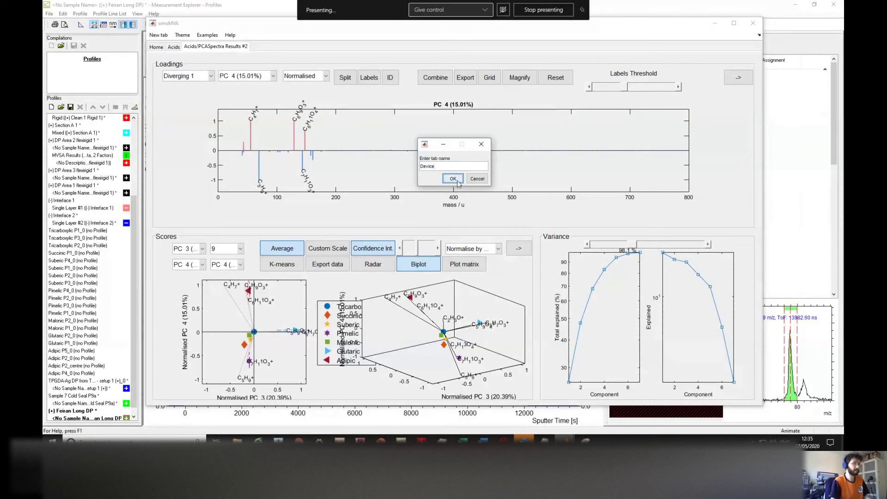
{"action": "left_click", "coordinate": [455, 179]}
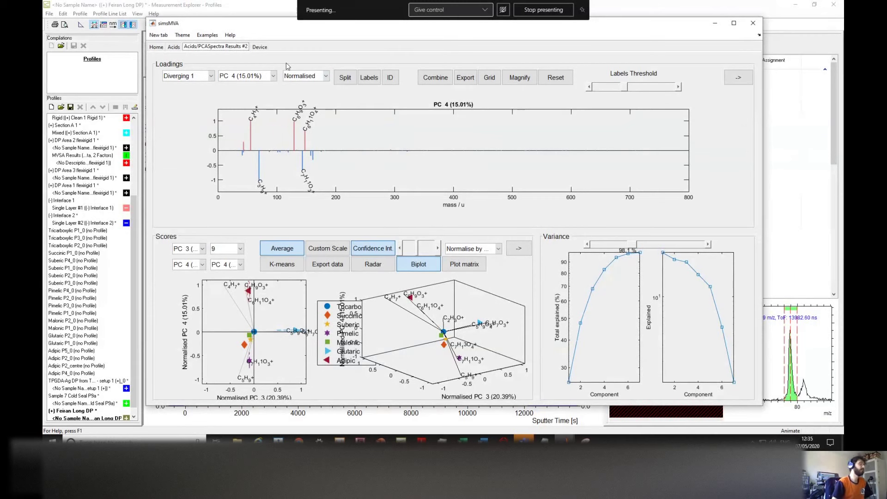
{"action": "left_click", "coordinate": [259, 47]}
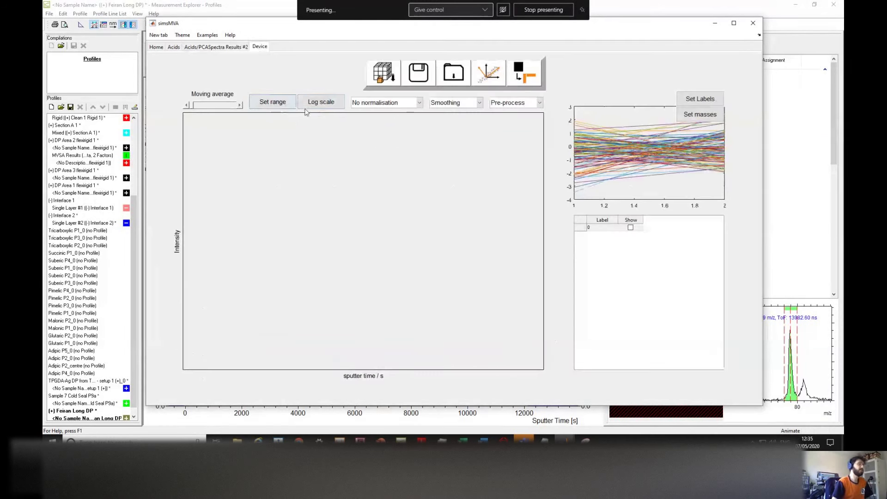
Step: Load the export 3 file from the Printed device folder as IONTOF SurfaceLab 7 data
{"action": "left_click", "coordinate": [389, 75]}
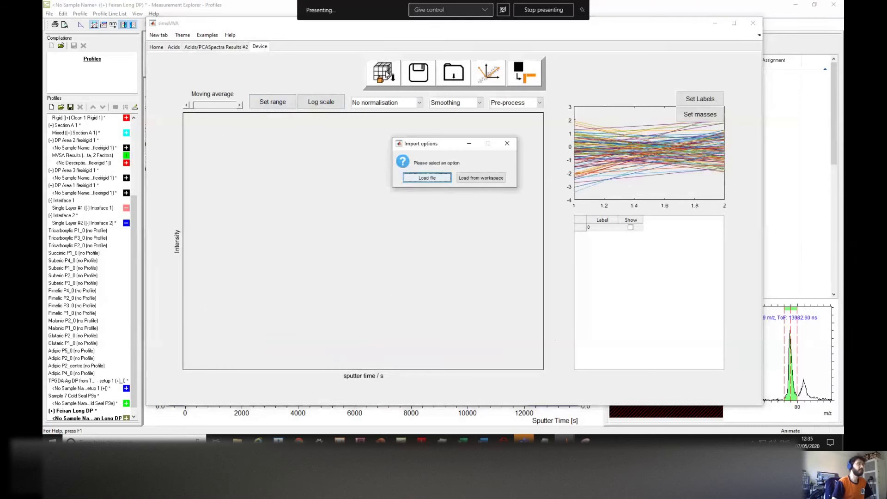
{"action": "left_click", "coordinate": [427, 179]}
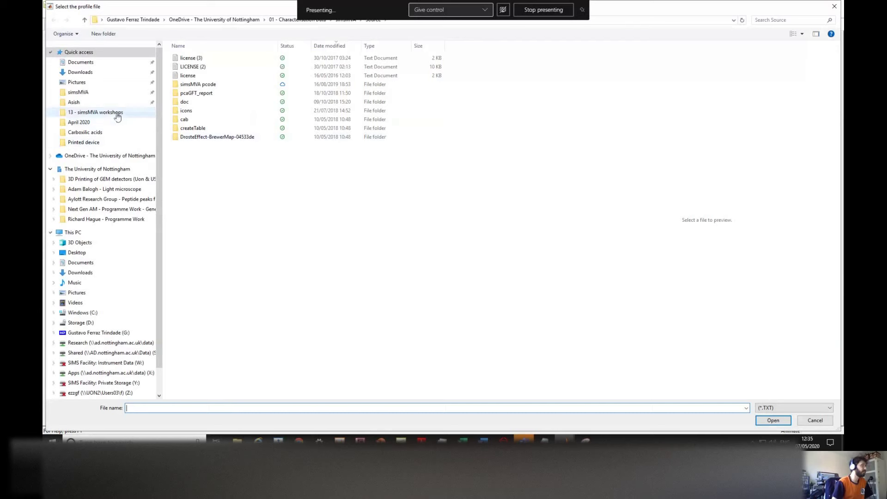
{"action": "left_click", "coordinate": [118, 113]}
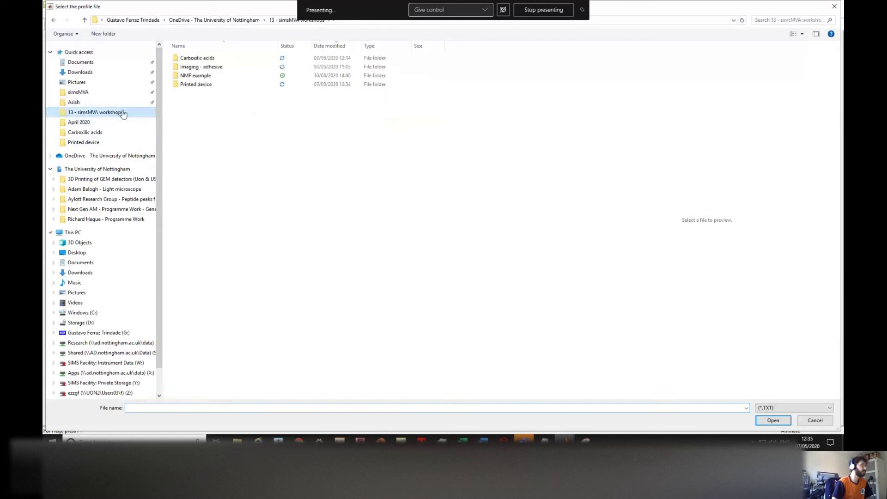
{"action": "double_click", "coordinate": [190, 86]}
{"action": "left_click", "coordinate": [225, 77]}
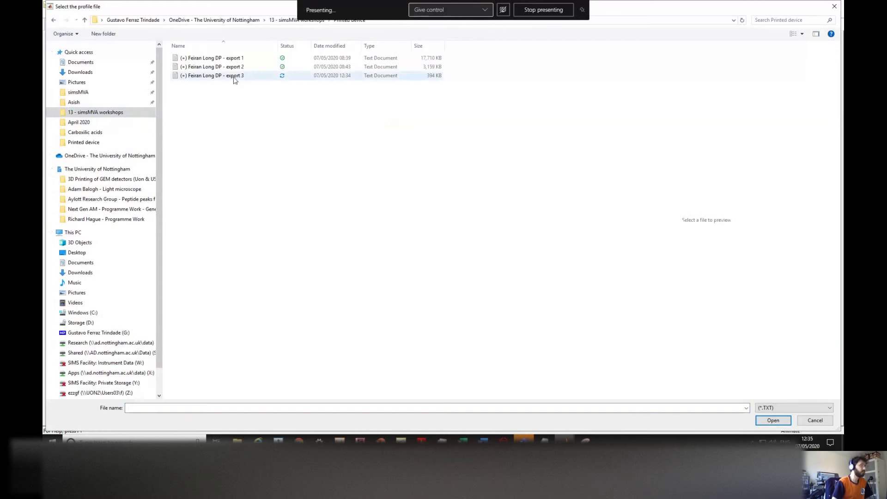
{"action": "left_click", "coordinate": [773, 420]}
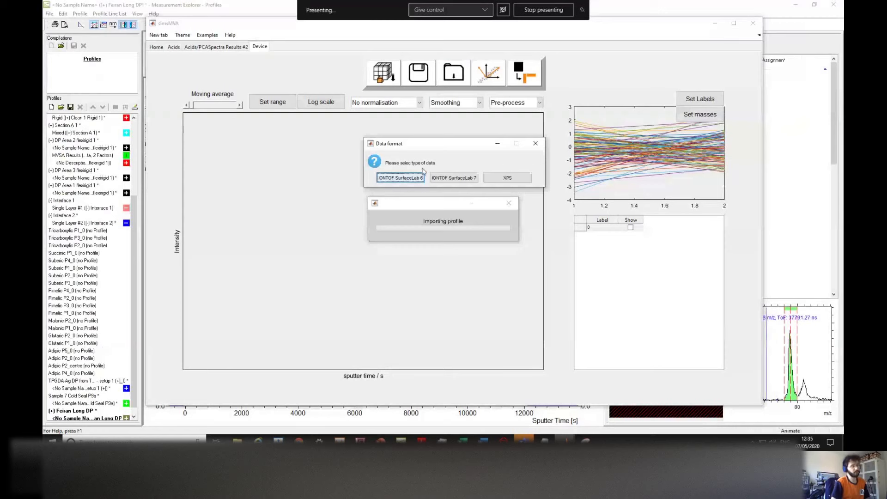
{"action": "left_click_drag", "start_coordinate": [434, 149], "coordinate": [430, 136]}
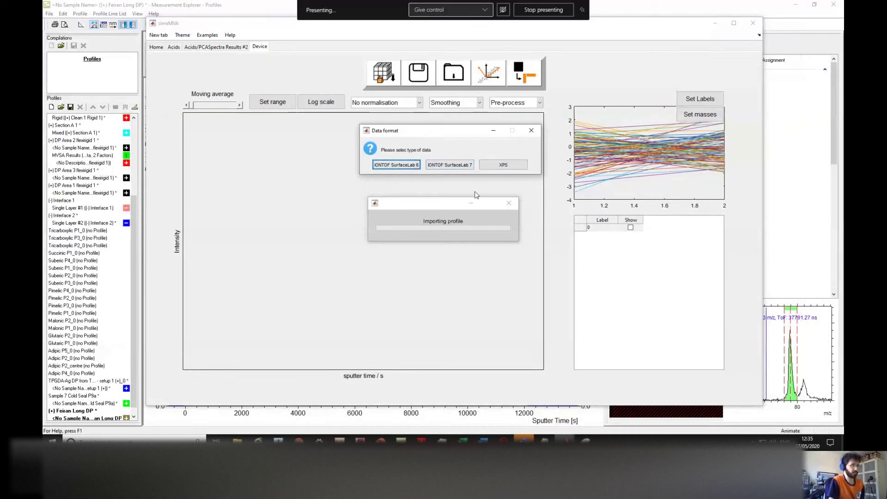
{"action": "left_click", "coordinate": [457, 168]}
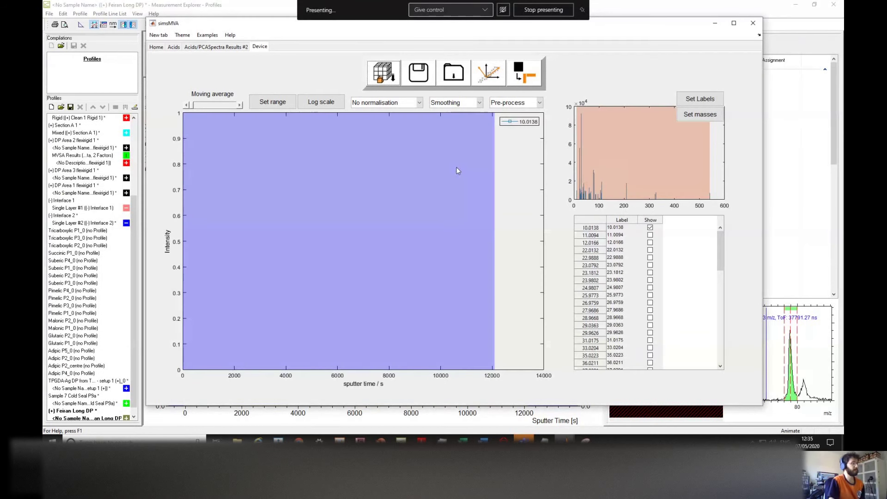
Step: Show masses 12.0166, 23.0792, 24.9807, 39.216 and 61.9755 on the plot
{"action": "left_click", "coordinate": [650, 243]}
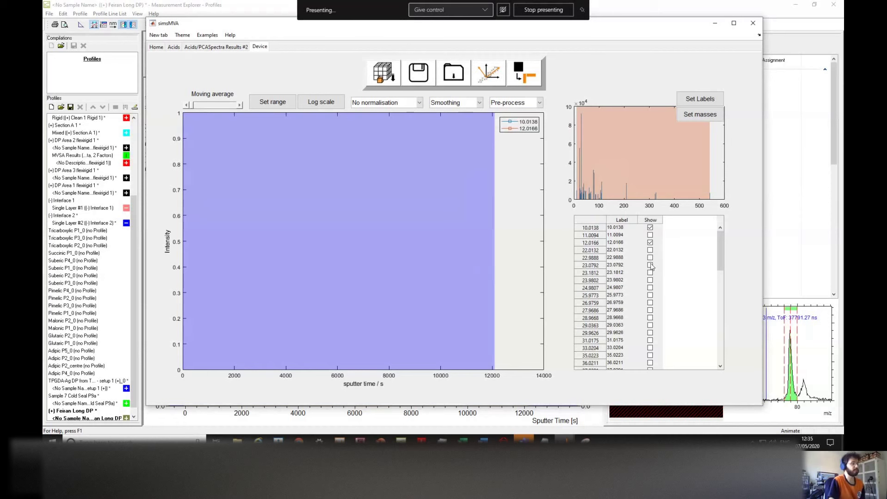
{"action": "left_click", "coordinate": [650, 265]}
{"action": "left_click", "coordinate": [650, 289]}
{"action": "scroll", "coordinate": [652, 288], "scroll_direction": "down", "scroll_amount": 5}
{"action": "left_click", "coordinate": [651, 276]}
{"action": "left_click_drag", "start_coordinate": [721, 288], "coordinate": [722, 308]}
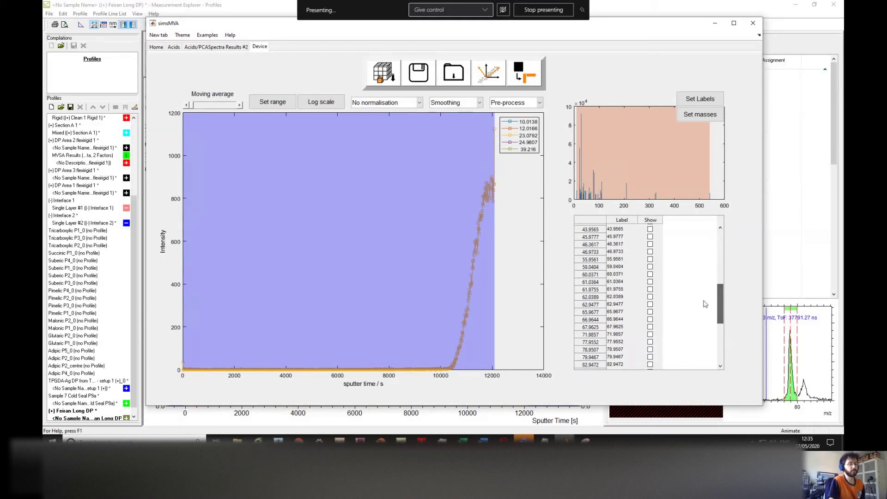
{"action": "left_click", "coordinate": [650, 289]}
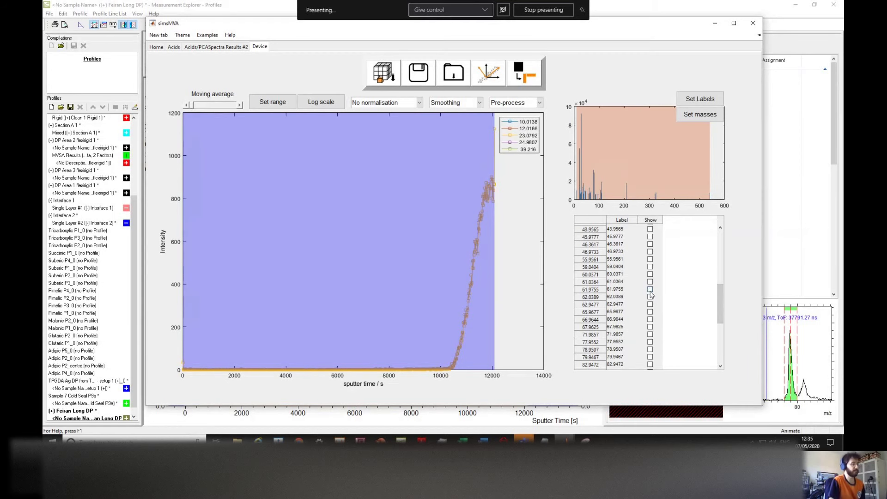
Step: Try normalising by sum and by max, then set No normalisation
{"action": "left_click", "coordinate": [380, 102]}
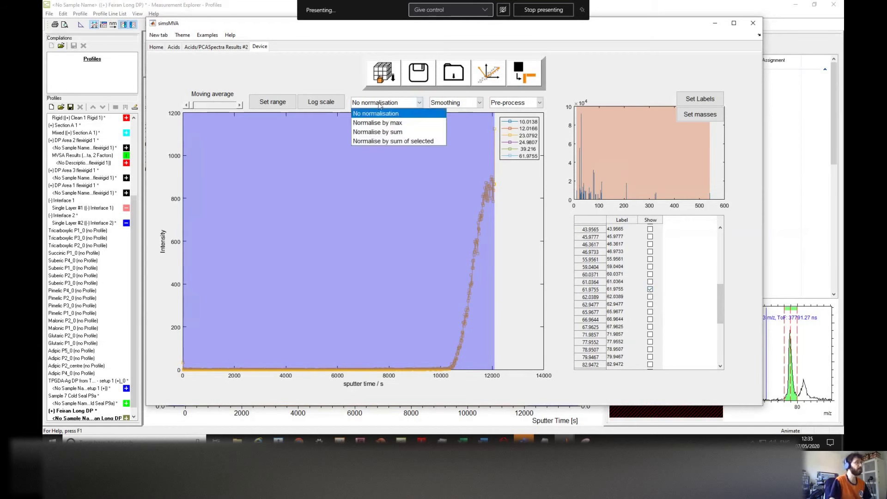
{"action": "left_click", "coordinate": [382, 132]}
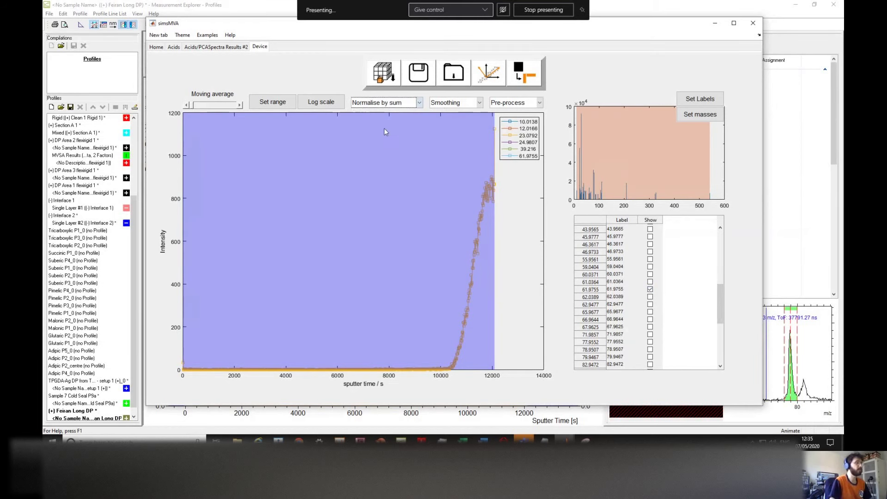
{"action": "left_click", "coordinate": [405, 103]}
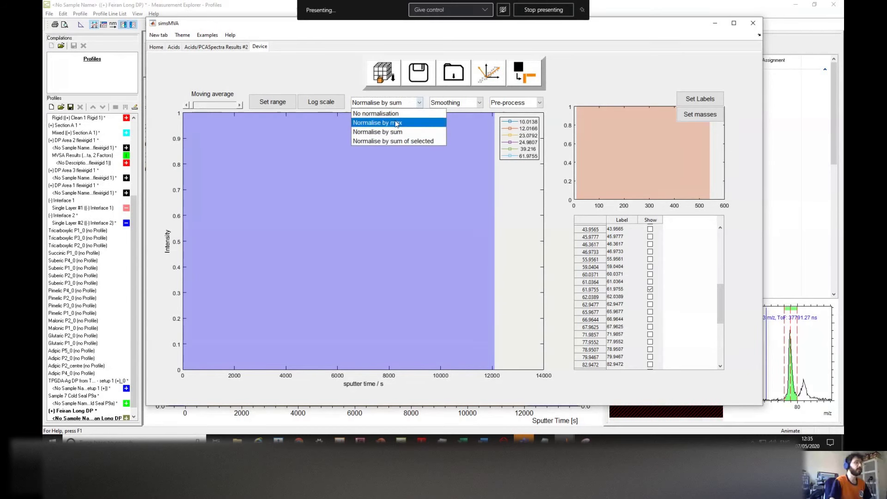
{"action": "left_click", "coordinate": [395, 123]}
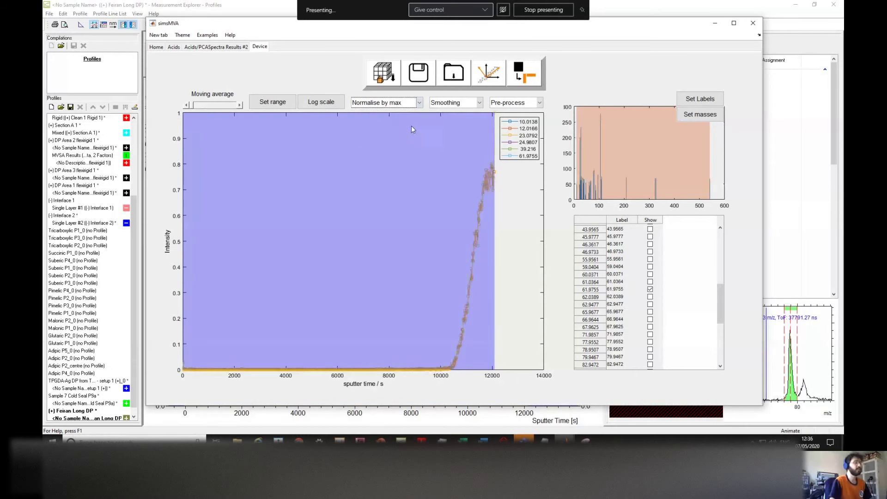
{"action": "left_click", "coordinate": [388, 103]}
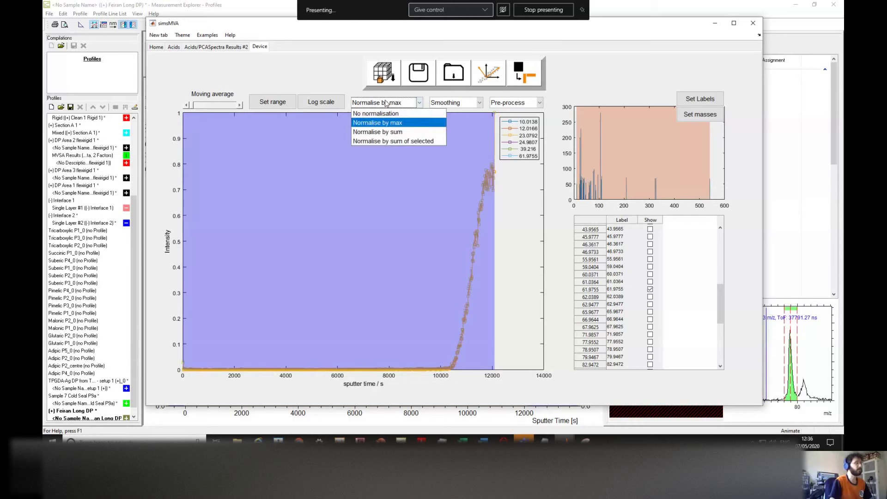
{"action": "left_click", "coordinate": [381, 114]}
{"action": "left_click_drag", "start_coordinate": [725, 312], "coordinate": [716, 242]}
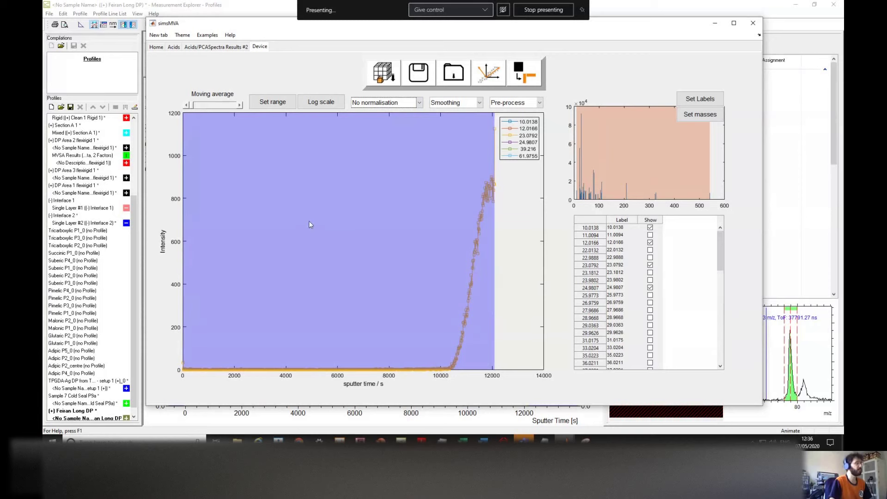
{"action": "left_click_drag", "start_coordinate": [722, 245], "coordinate": [728, 220]}
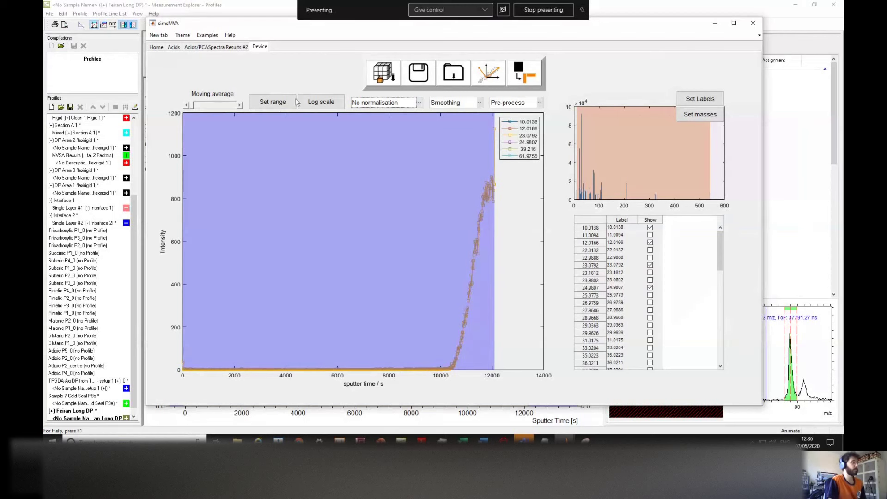
{"action": "left_click", "coordinate": [239, 105]}
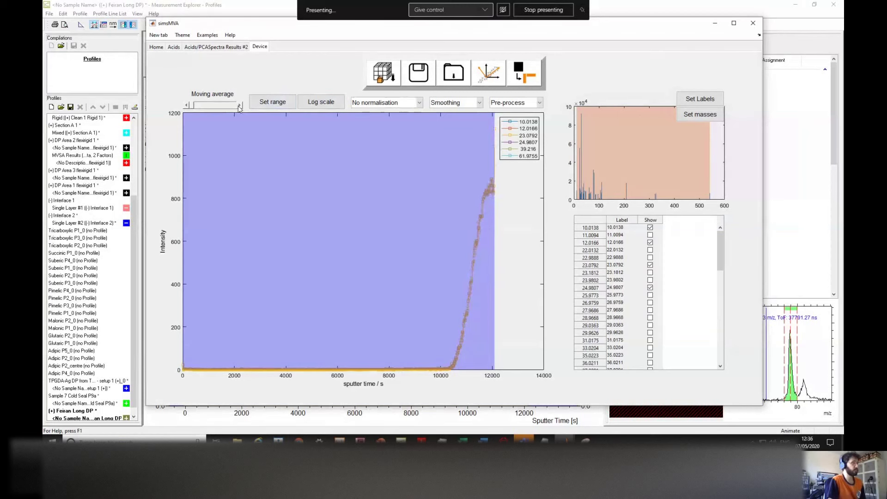
{"action": "left_click", "coordinate": [239, 106]}
{"action": "left_click_drag", "start_coordinate": [193, 108], "coordinate": [192, 112]}
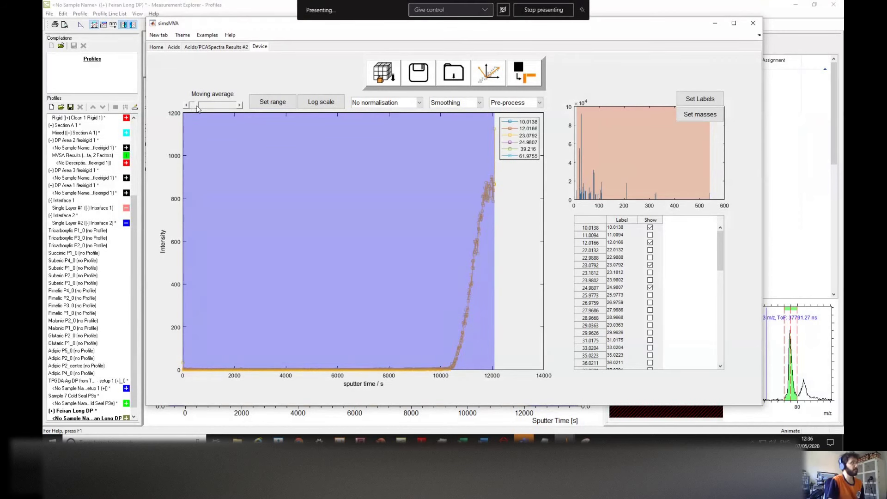
{"action": "left_click", "coordinate": [197, 107]}
{"action": "left_click_drag", "start_coordinate": [200, 107], "coordinate": [226, 107]}
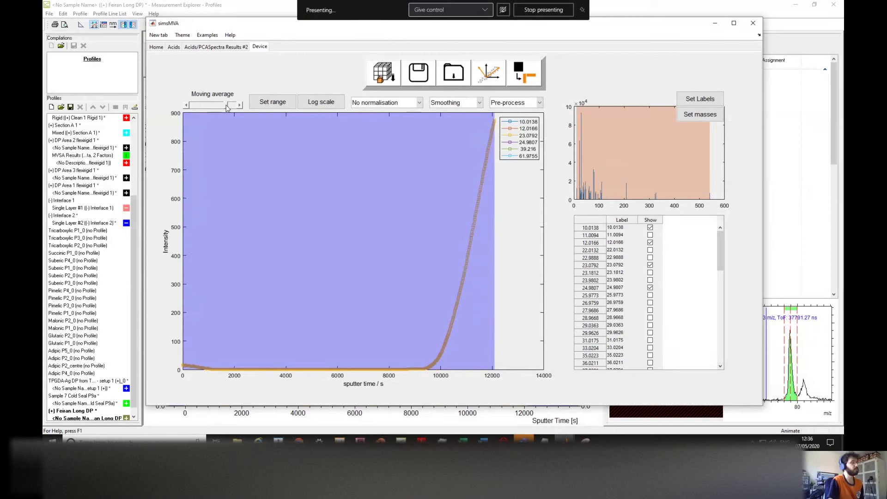
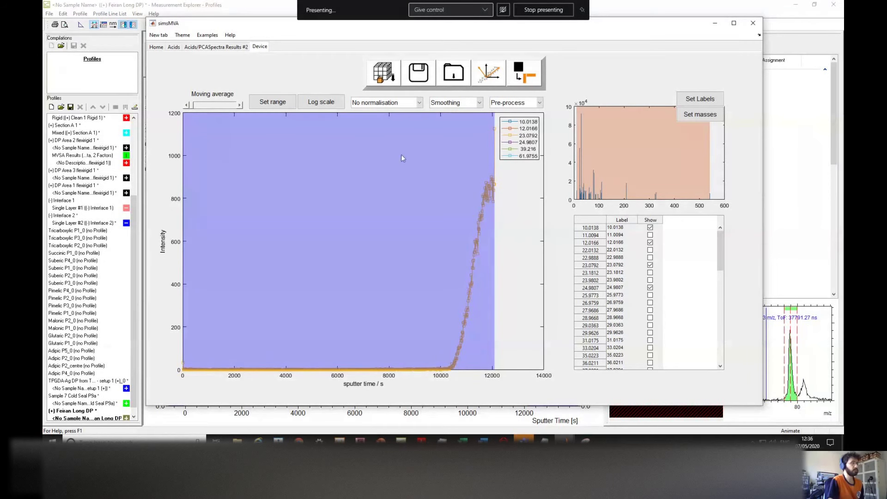
Step: Set the Device depth-profile pre-processing to Poisson scaling
{"action": "left_click", "coordinate": [540, 102]}
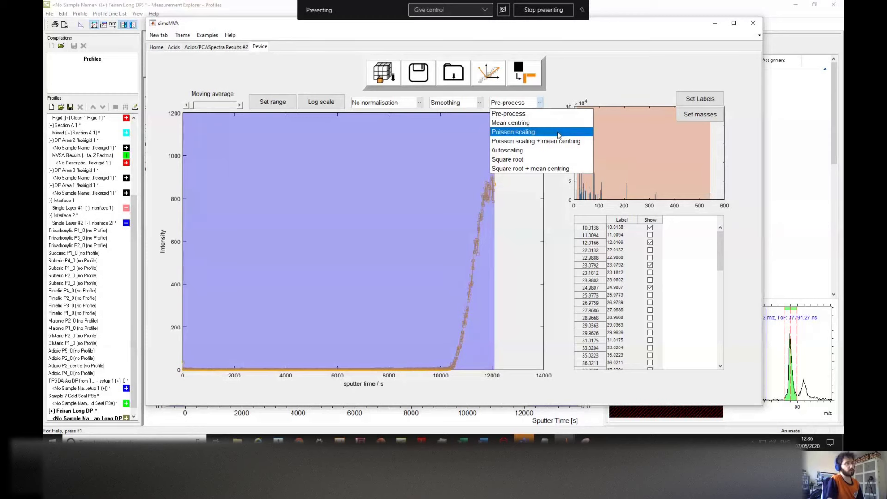
{"action": "left_click", "coordinate": [558, 134]}
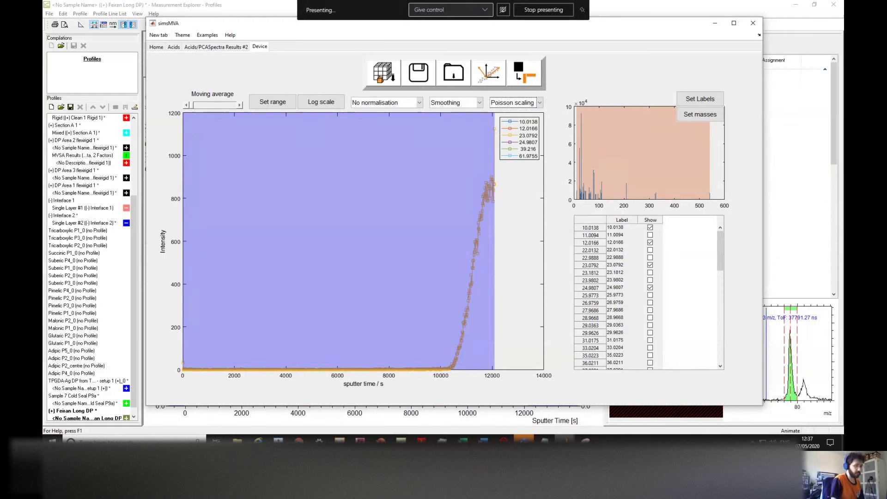
Step: Make the 'total' special interval invisible in Measurement Explorer, then return to simsMVA
{"action": "left_click", "coordinate": [389, 429]}
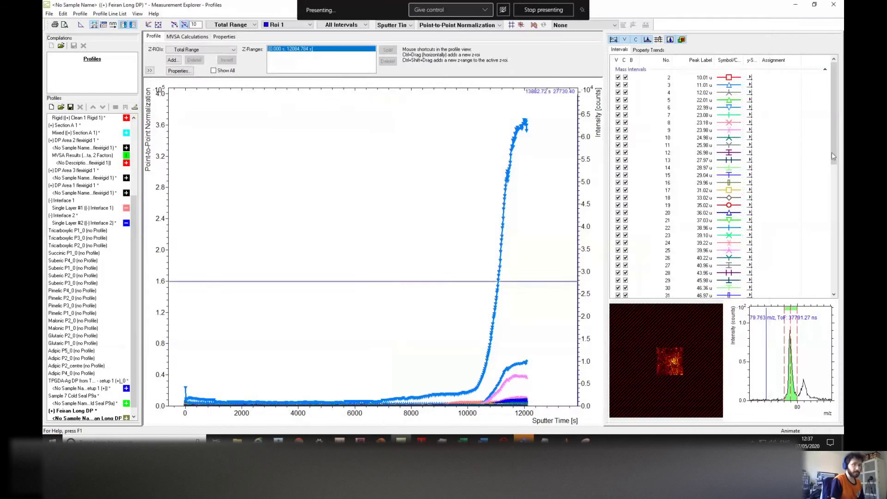
{"action": "scroll", "coordinate": [836, 160], "scroll_direction": "down", "scroll_amount": 12}
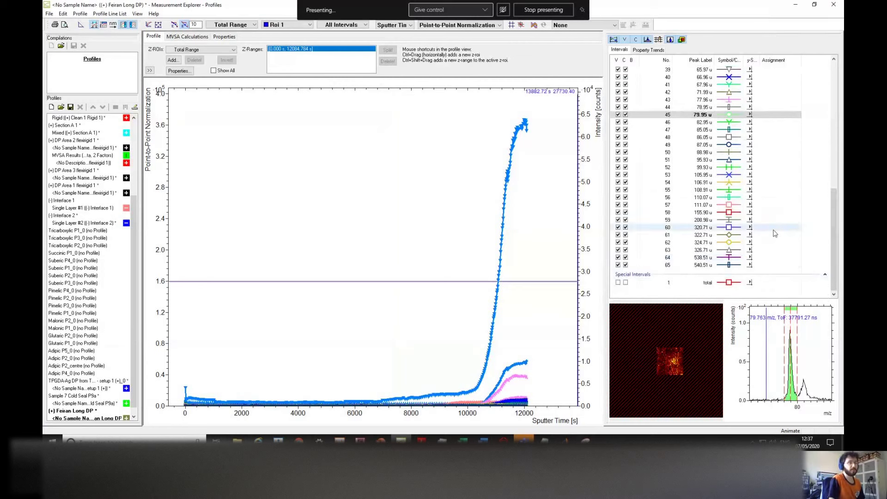
{"action": "left_click", "coordinate": [700, 284]}
{"action": "right_click", "coordinate": [699, 285]}
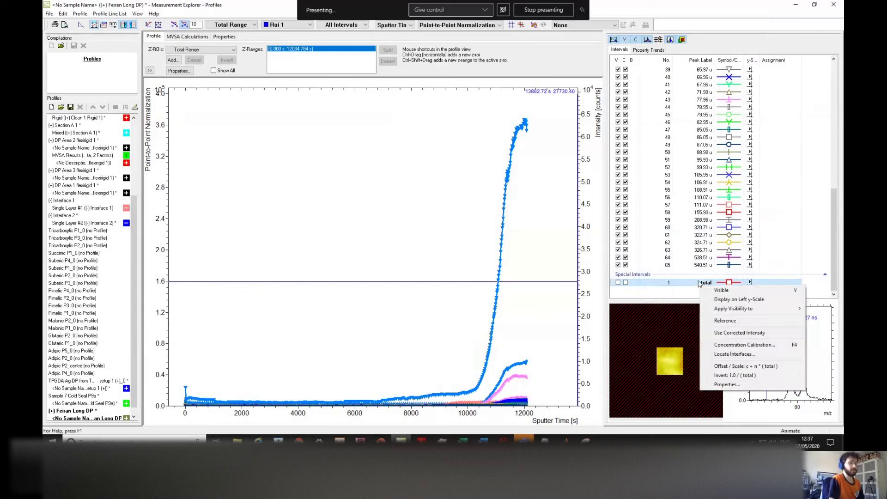
{"action": "left_click", "coordinate": [730, 323]}
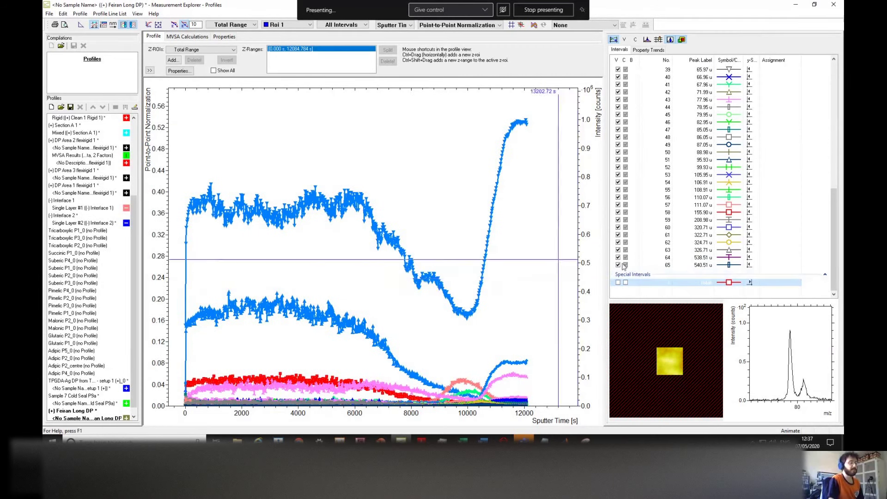
{"action": "scroll", "coordinate": [837, 236], "scroll_direction": "up", "scroll_amount": 3}
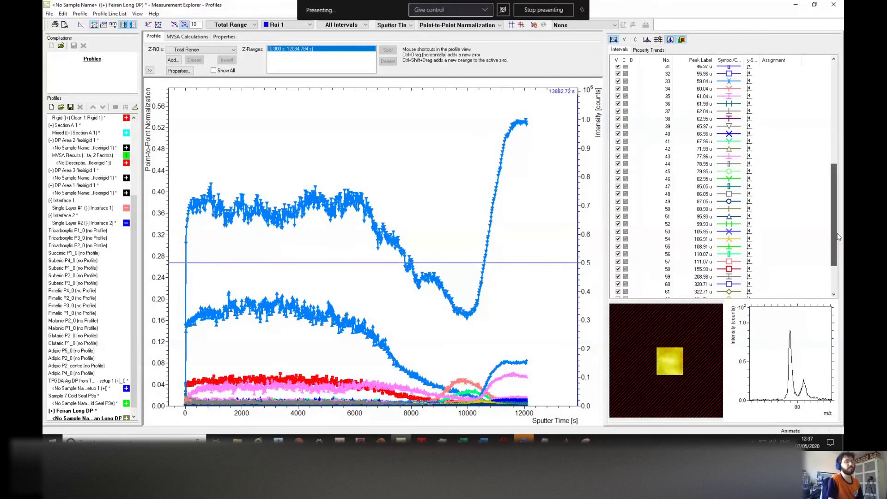
{"action": "scroll", "coordinate": [838, 237], "scroll_direction": "up", "scroll_amount": 5}
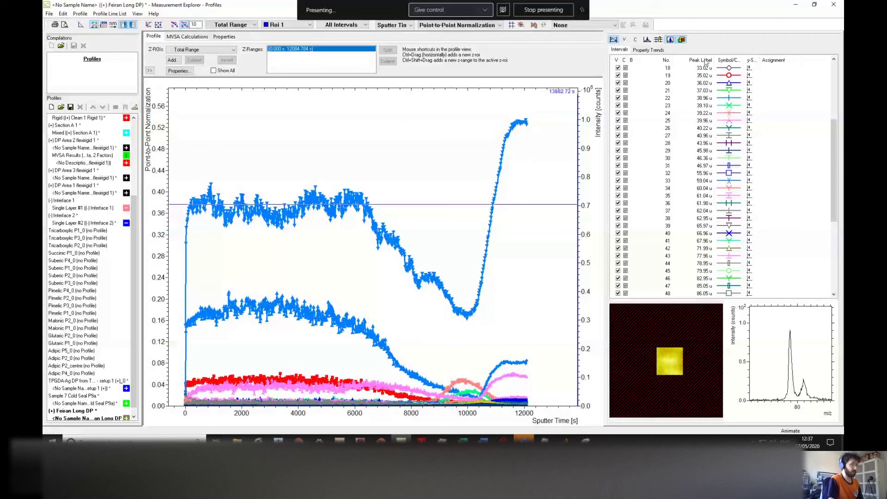
{"action": "key", "text": "alt+Tab"}
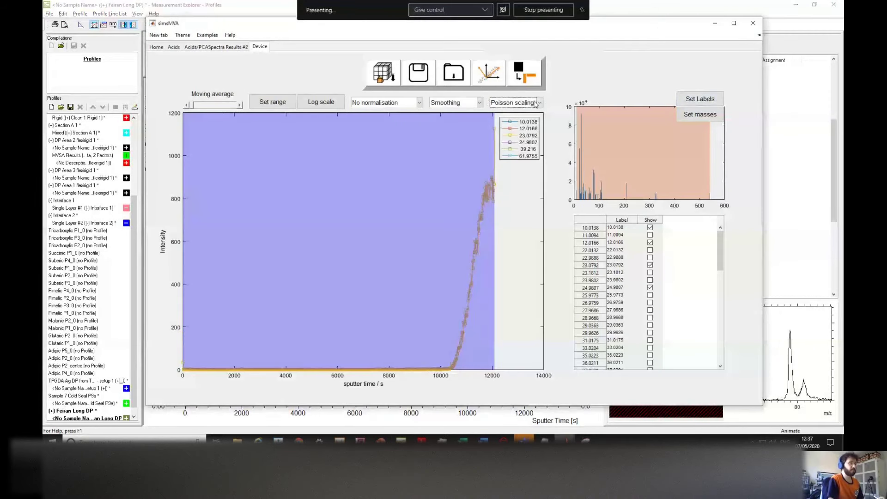
Step: Open the NMF settings, move the dialog aside, and set endmembers to 4
{"action": "left_click", "coordinate": [539, 81]}
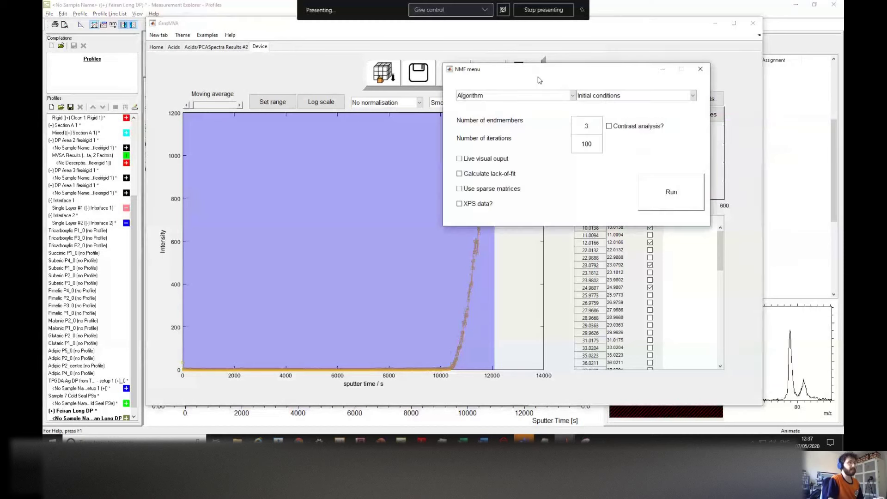
{"action": "left_click_drag", "start_coordinate": [554, 74], "coordinate": [464, 110]}
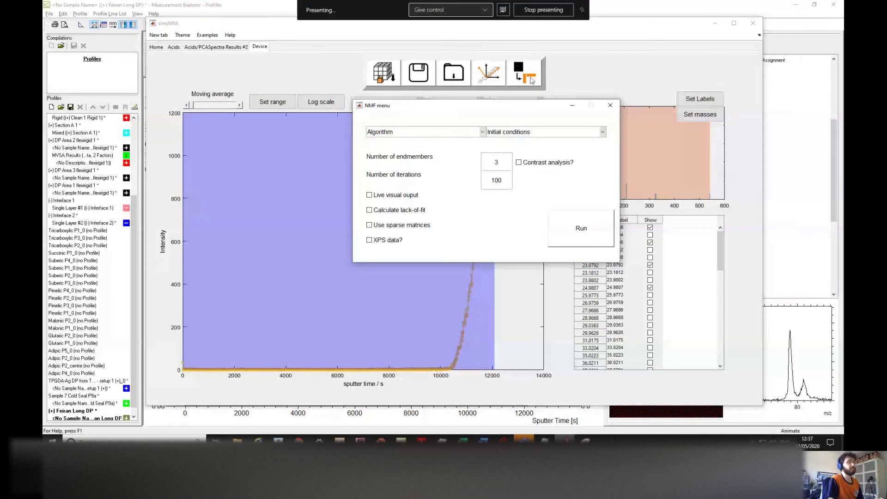
{"action": "left_click_drag", "start_coordinate": [519, 109], "coordinate": [431, 115]}
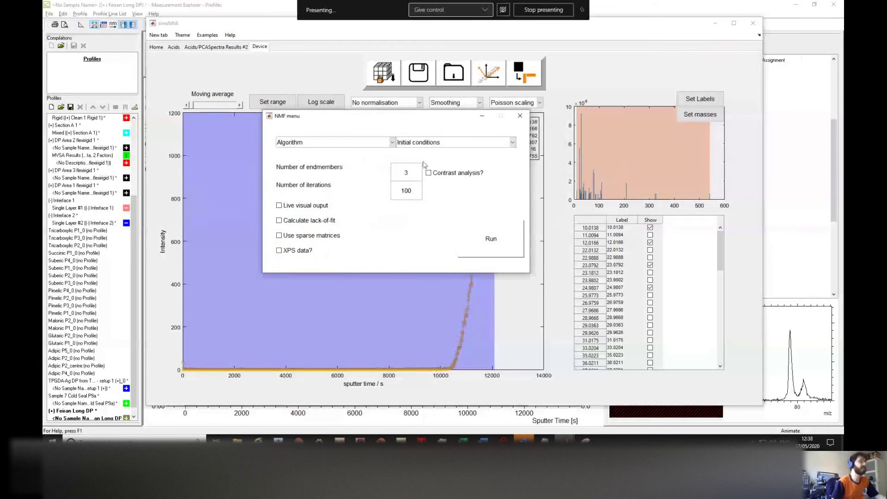
{"action": "left_click_drag", "start_coordinate": [389, 119], "coordinate": [383, 119]}
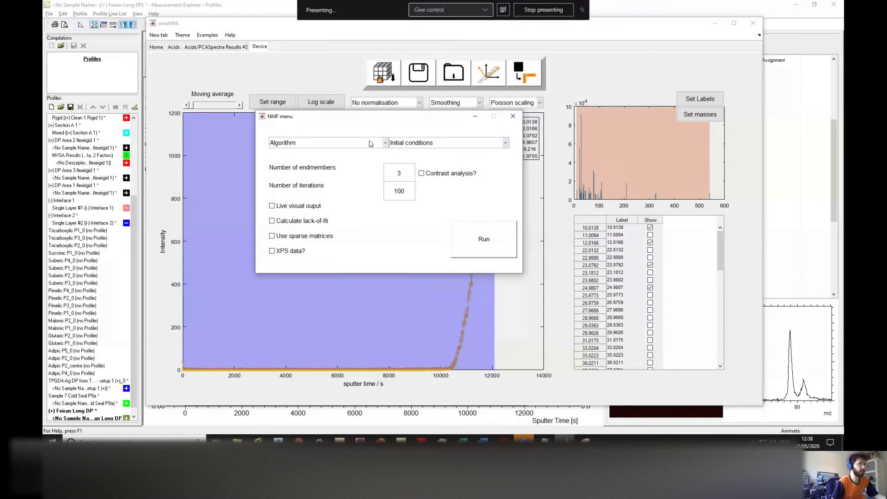
{"action": "double_click", "coordinate": [391, 174]}
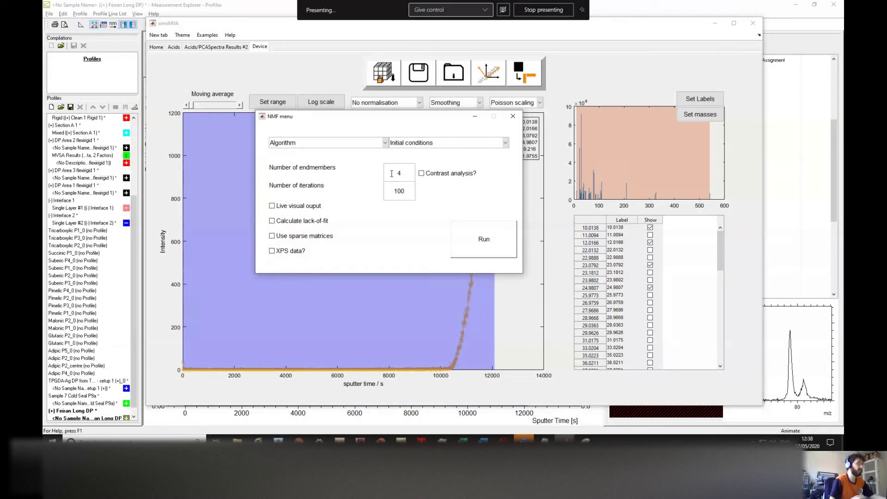
{"action": "left_click_drag", "start_coordinate": [396, 193], "coordinate": [395, 192]}
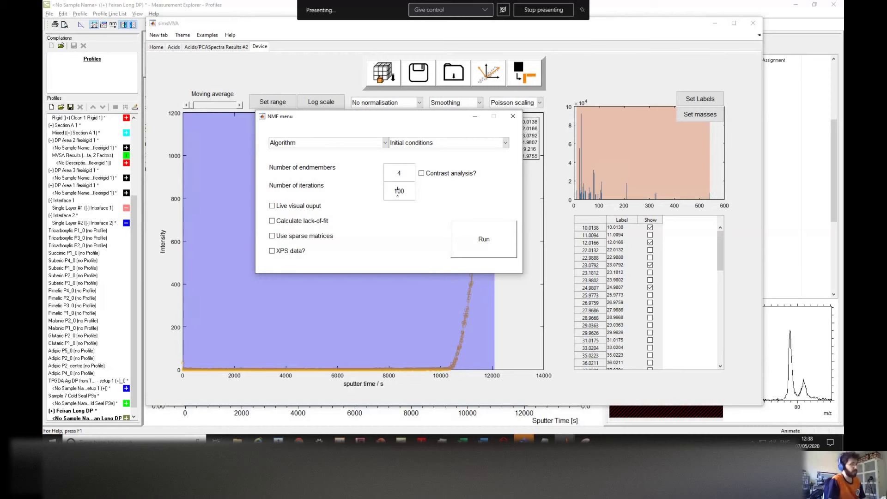
Step: Run the 4-endmember NMF with 500 iterations and lack-of-fit enabled
{"action": "type", "text": "55"}
{"action": "key", "text": "BackSpace"}
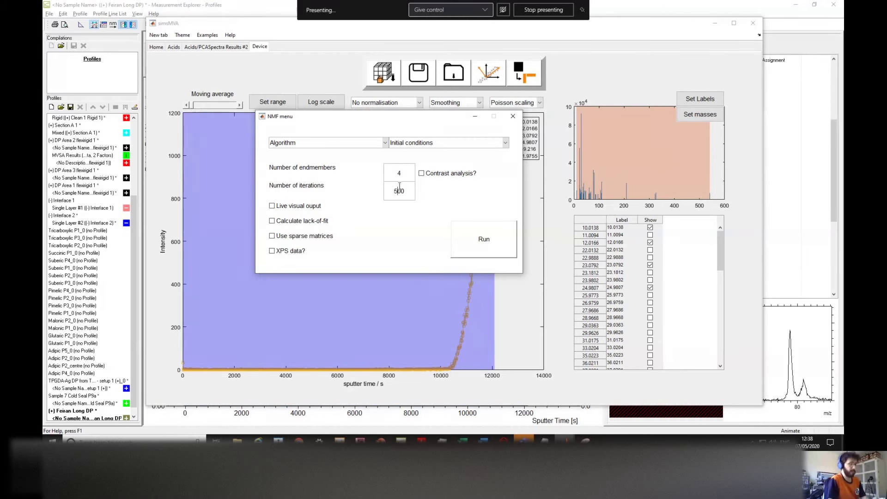
{"action": "left_click_drag", "start_coordinate": [352, 122], "coordinate": [359, 119]}
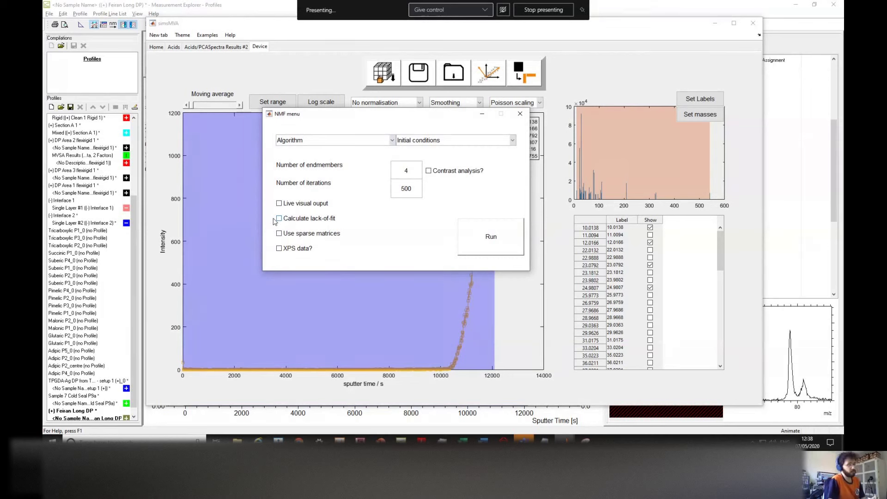
{"action": "left_click", "coordinate": [279, 218]}
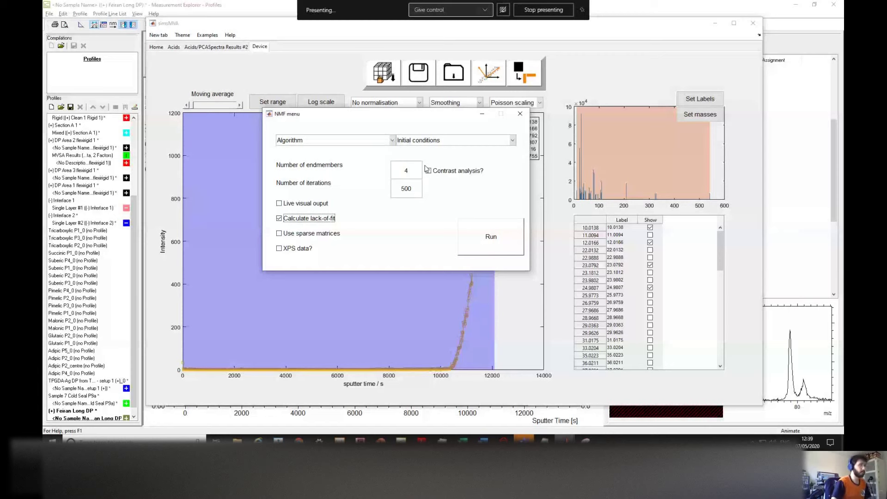
{"action": "left_click_drag", "start_coordinate": [423, 116], "coordinate": [412, 105]}
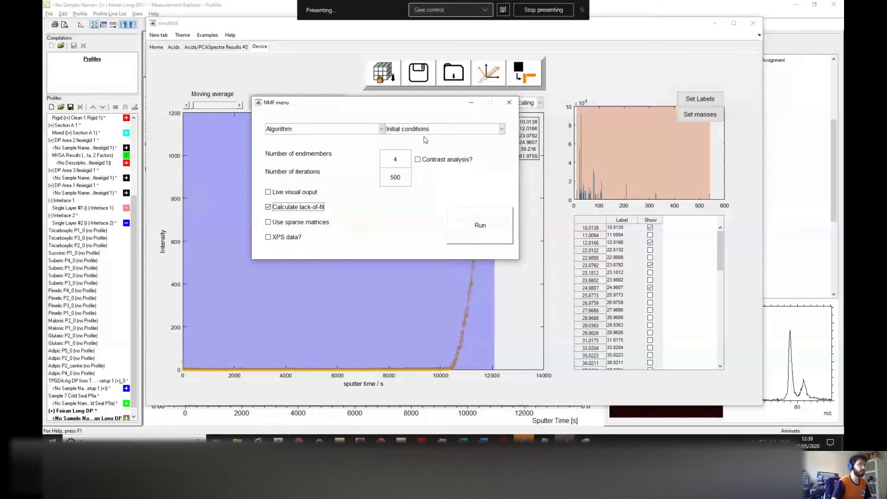
{"action": "left_click", "coordinate": [484, 229]}
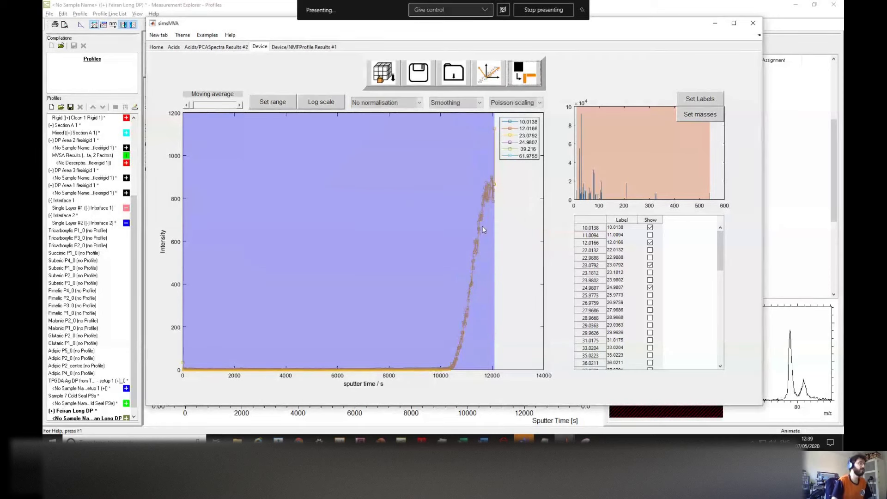
Step: View the NMF Results #1 tab, switching between the Endmember 2 and Endmember 1 spectra
{"action": "left_click", "coordinate": [292, 48]}
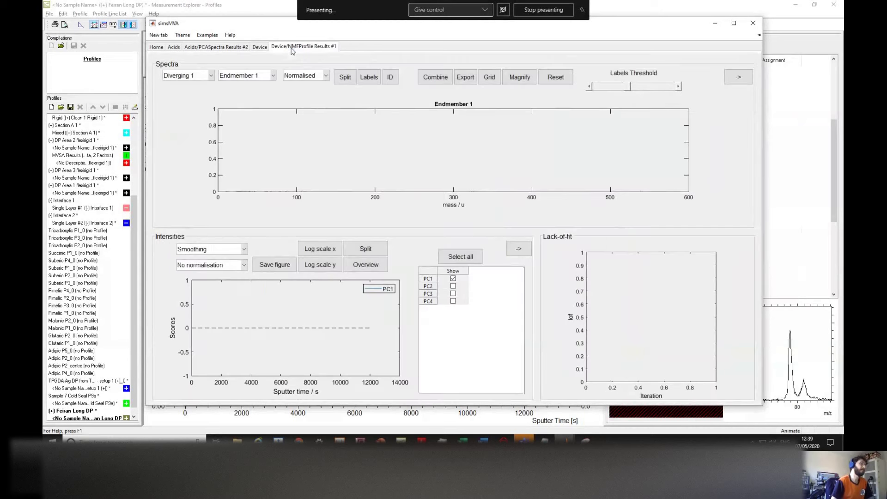
{"action": "left_click", "coordinate": [266, 77]}
{"action": "left_click", "coordinate": [252, 93]}
{"action": "left_click", "coordinate": [252, 77]}
{"action": "left_click", "coordinate": [249, 86]}
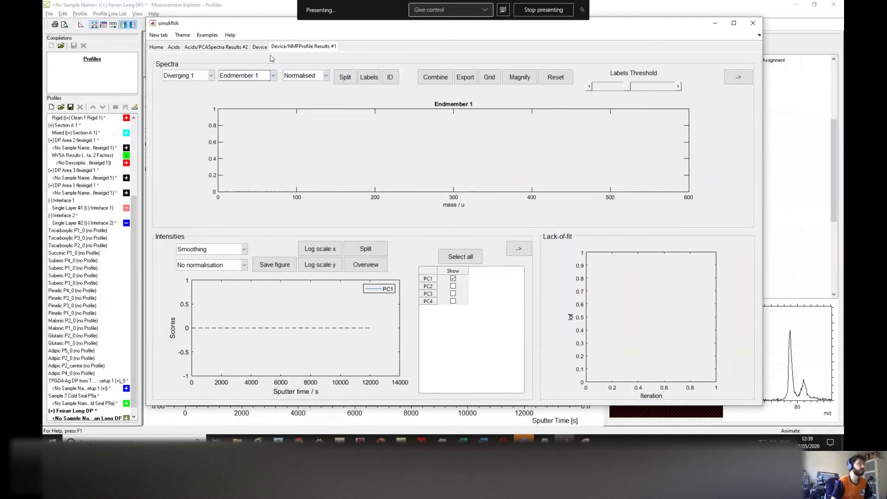
Step: Close the NMF Results #1 tab and bring the other simsMVA window forward
{"action": "left_click", "coordinate": [299, 51]}
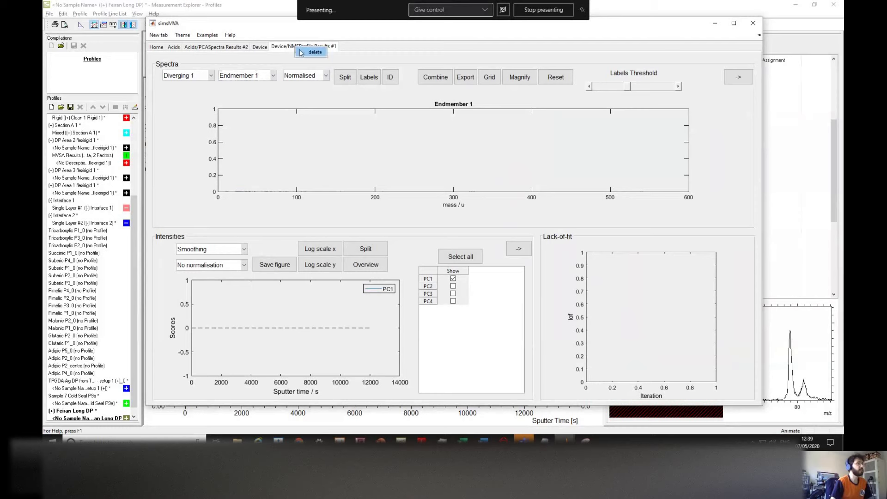
{"action": "middle_click", "coordinate": [301, 51]}
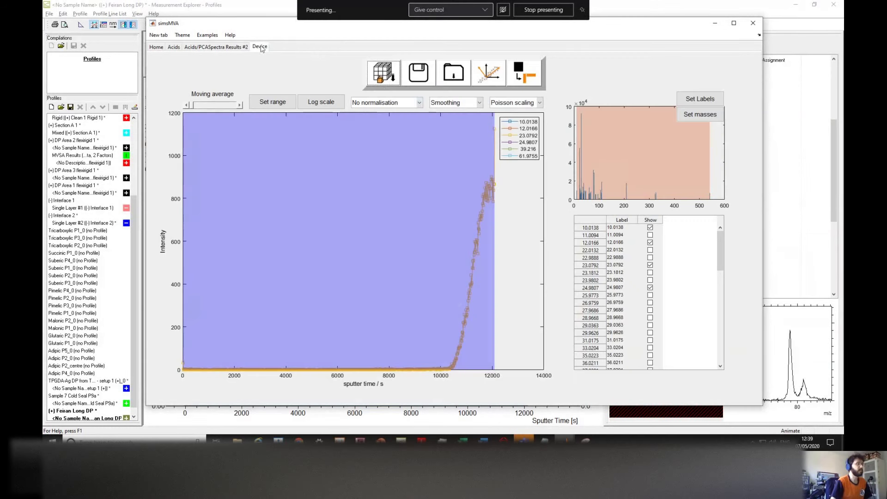
{"action": "left_click", "coordinate": [565, 441]}
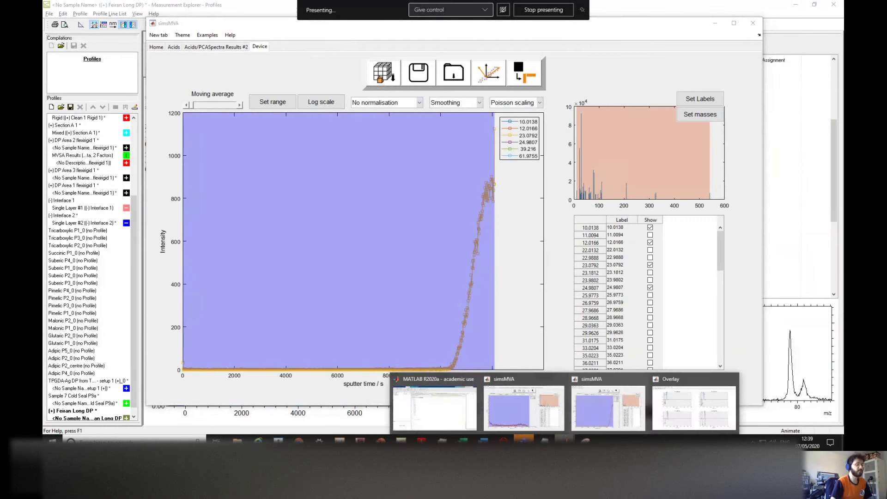
{"action": "mouse_move", "coordinate": [536, 415]}
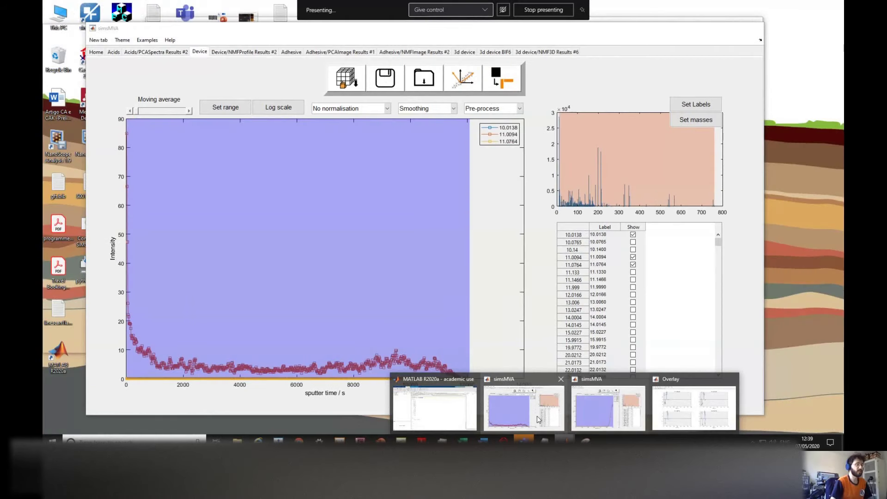
{"action": "left_click", "coordinate": [537, 415]}
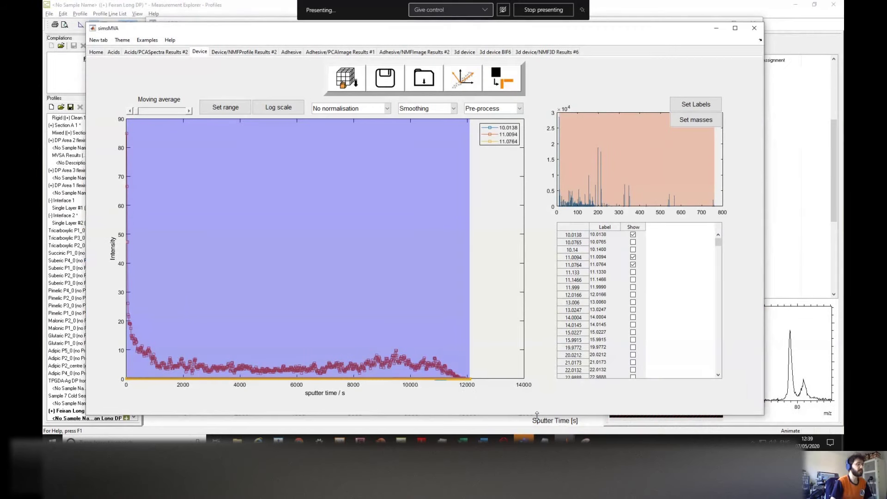
Step: In the second window's Device tab, apply Poisson scaling and normalise by sum
{"action": "left_click", "coordinate": [278, 107]}
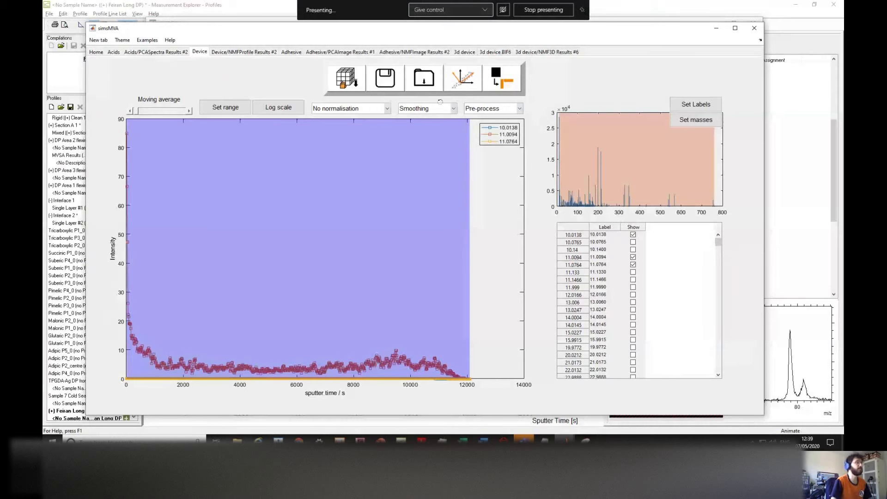
{"action": "left_click_drag", "start_coordinate": [255, 33], "coordinate": [238, 36]}
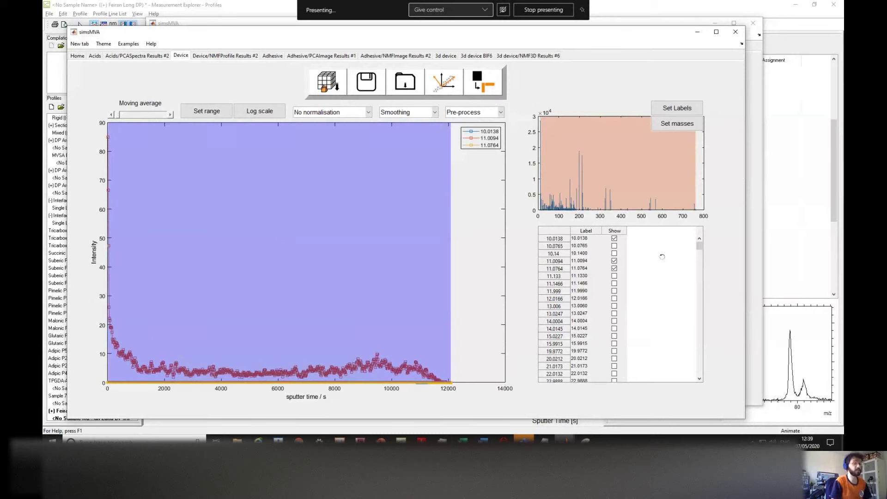
{"action": "mouse_move", "coordinate": [699, 245]}
{"action": "left_mouse_down"}
{"action": "mouse_move", "coordinate": [699, 314]}
{"action": "mouse_move", "coordinate": [699, 245]}
{"action": "left_mouse_up"}
{"action": "left_click", "coordinate": [481, 114]}
{"action": "left_click", "coordinate": [483, 141]}
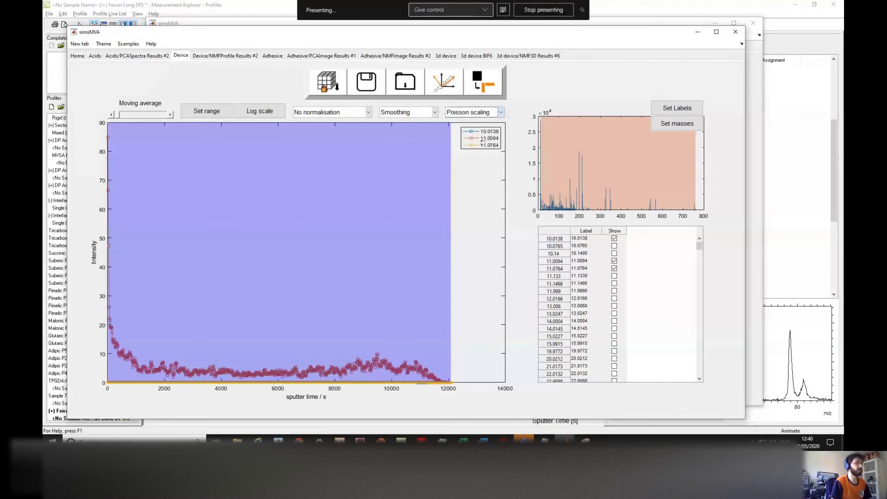
{"action": "left_click", "coordinate": [332, 113]}
{"action": "left_click", "coordinate": [332, 134]}
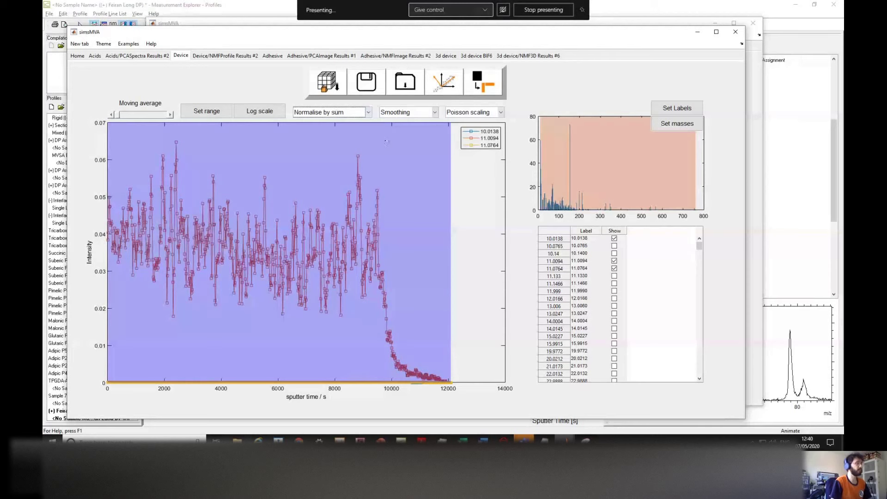
Step: Run NMF on the Device profile with 4 endmembers, 500 iterations and lack-of-fit
{"action": "left_click", "coordinate": [478, 91]}
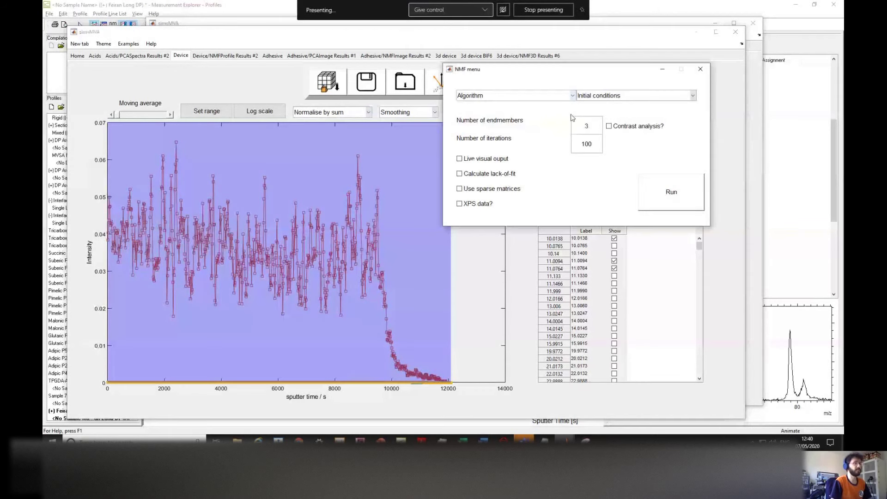
{"action": "double_click", "coordinate": [586, 126]}
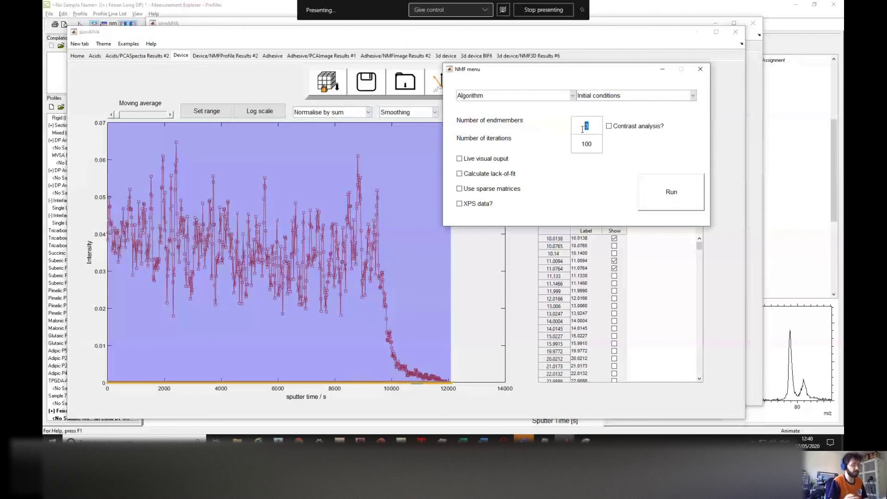
{"action": "type", "text": "4"}
{"action": "left_click_drag", "start_coordinate": [585, 144], "coordinate": [577, 145]}
{"action": "type", "text": "5"}
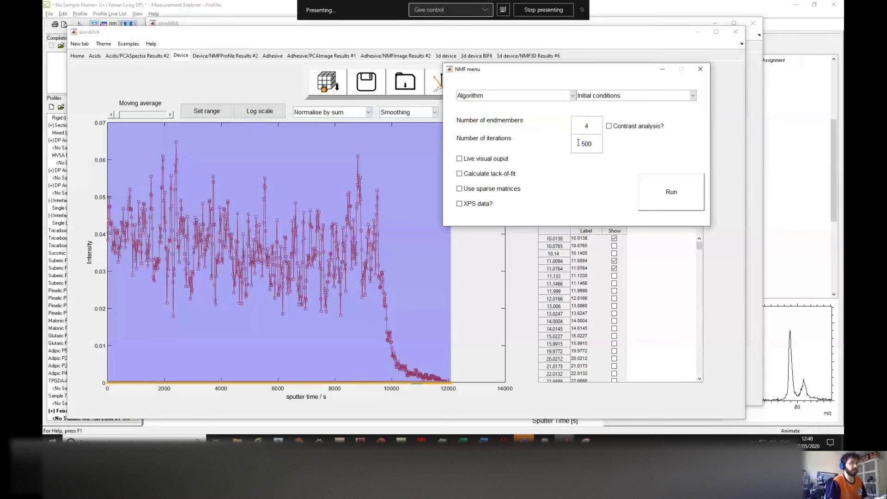
{"action": "left_click", "coordinate": [464, 175]}
{"action": "left_click", "coordinate": [663, 196]}
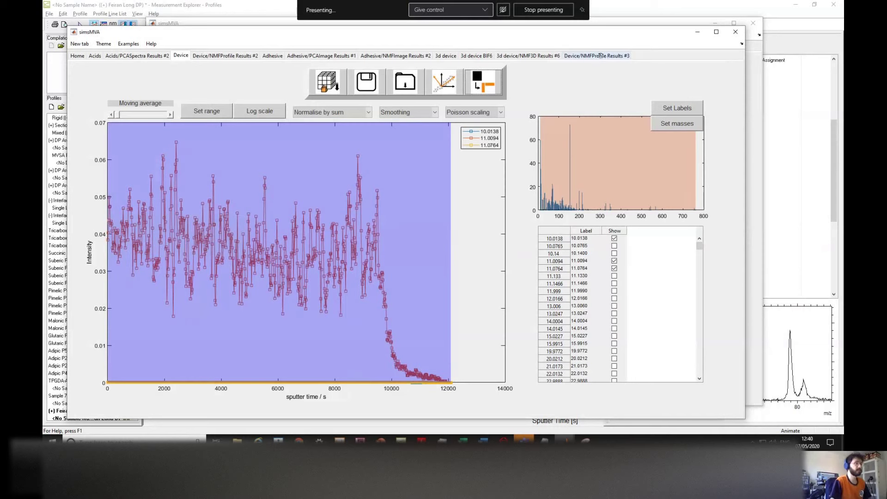
Step: Open the Results #3 tab, raise the label threshold, and display the Endmember 4 spectrum
{"action": "left_click", "coordinate": [600, 56]}
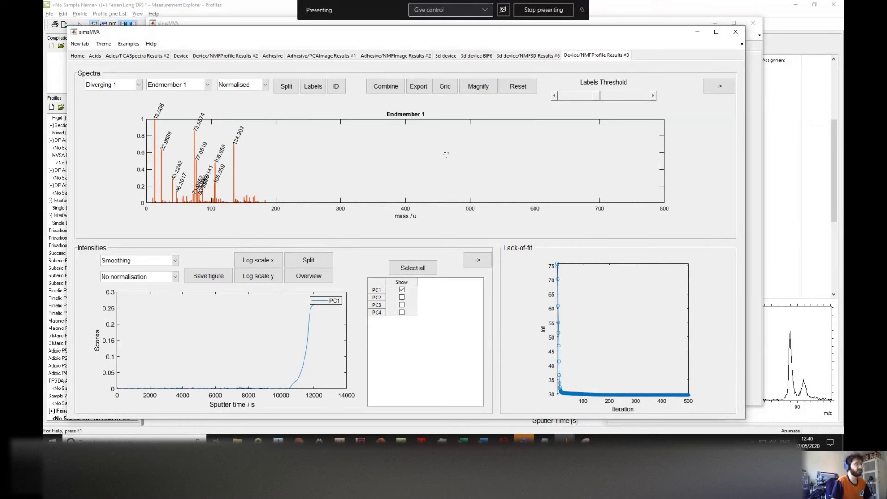
{"action": "mouse_move", "coordinate": [598, 96]}
{"action": "left_mouse_down"}
{"action": "mouse_move", "coordinate": [586, 97]}
{"action": "mouse_move", "coordinate": [605, 95]}
{"action": "left_mouse_up"}
{"action": "left_click", "coordinate": [207, 84]}
{"action": "left_click", "coordinate": [170, 104]}
{"action": "key", "text": "Down"}
{"action": "key", "text": "Down"}
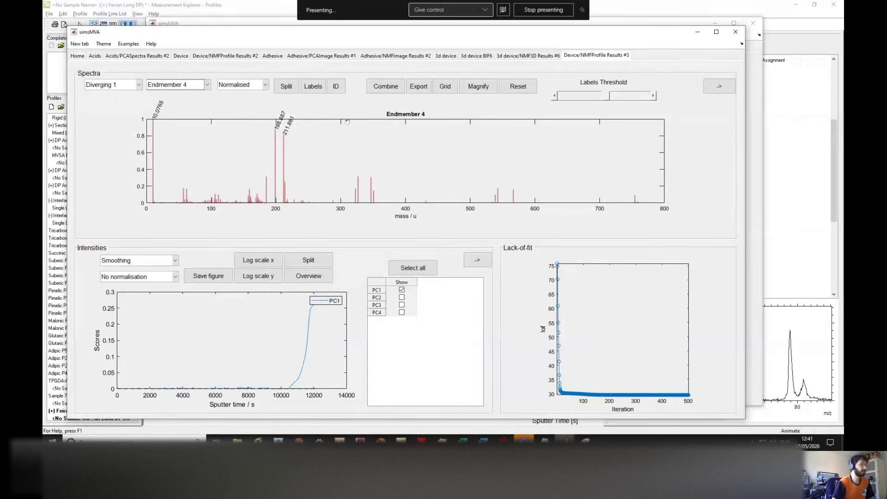
Step: Toggle the PC1–PC4 score curves on and off, ending with all four shown
{"action": "left_click", "coordinate": [402, 304]}
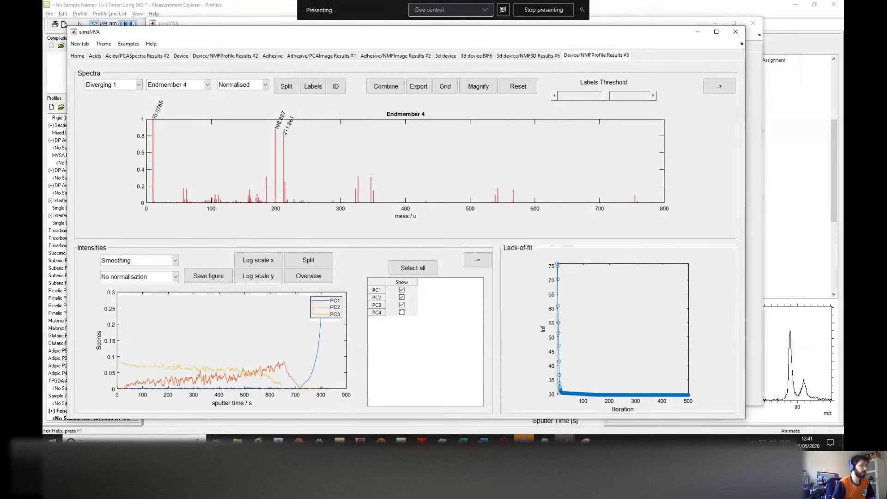
{"action": "left_click", "coordinate": [402, 312]}
{"action": "left_click", "coordinate": [402, 304]}
{"action": "left_click", "coordinate": [401, 297]}
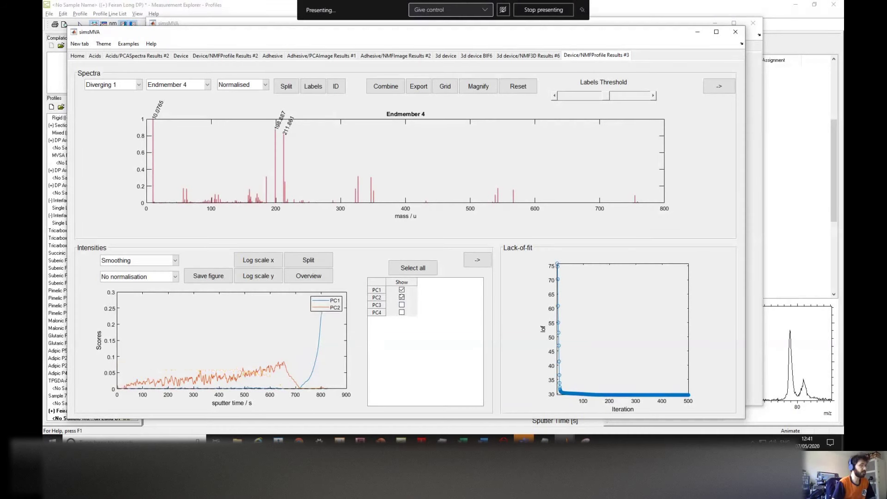
{"action": "left_click", "coordinate": [401, 297]}
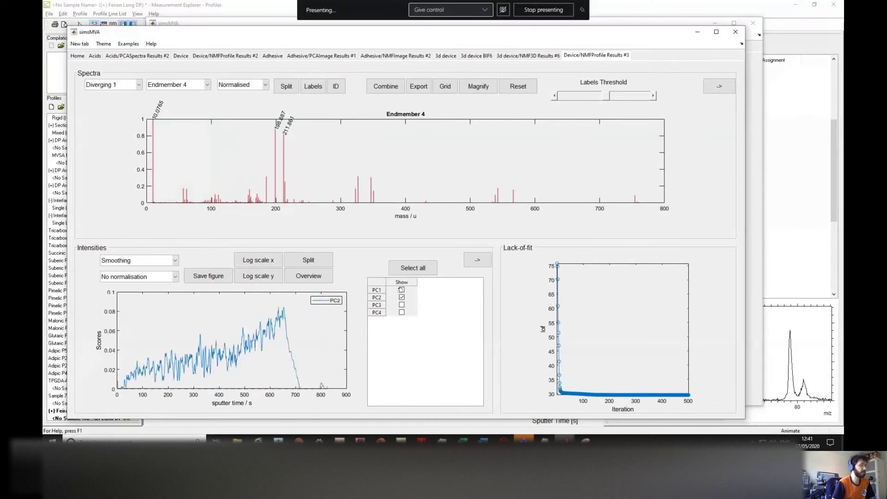
{"action": "left_click", "coordinate": [401, 305]}
{"action": "left_click", "coordinate": [402, 312]}
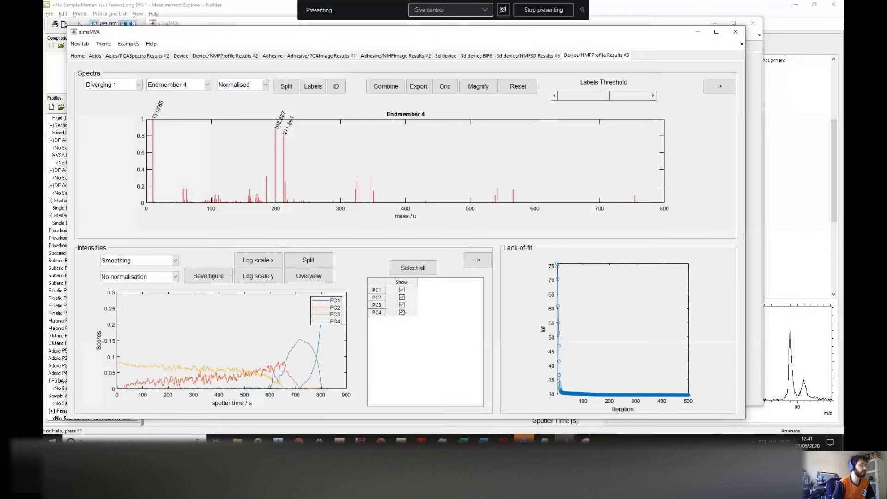
Step: Try sum and max normalisation of the scores, settle on none, and move the legend top-left
{"action": "left_click", "coordinate": [143, 276]}
{"action": "left_click", "coordinate": [148, 303]}
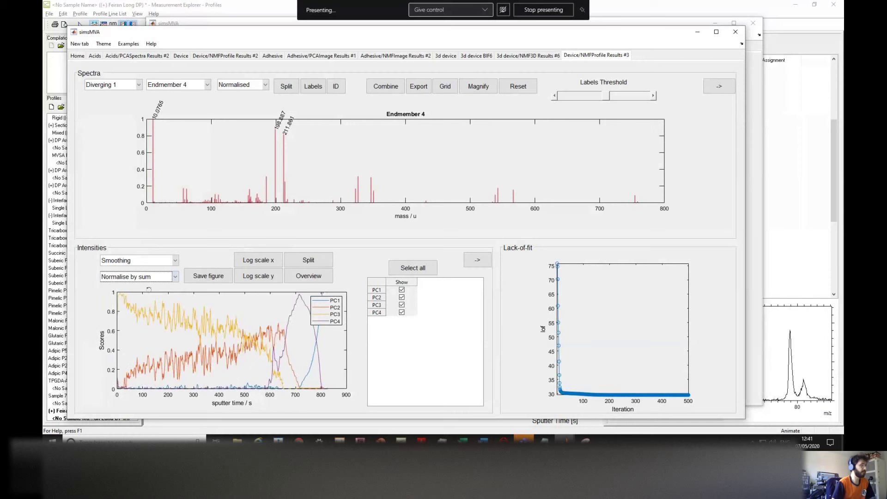
{"action": "left_click", "coordinate": [150, 277]}
{"action": "left_click", "coordinate": [149, 305]}
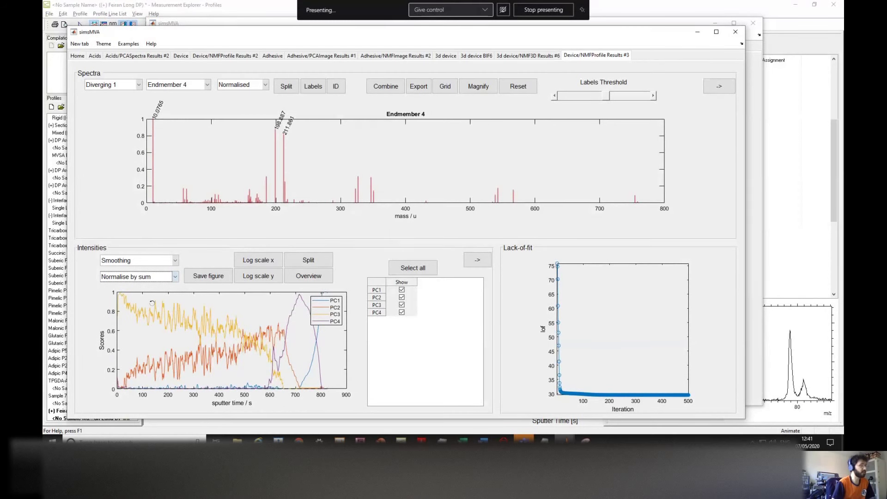
{"action": "left_click", "coordinate": [148, 276]}
{"action": "left_click", "coordinate": [140, 306]}
{"action": "left_click", "coordinate": [159, 276]}
{"action": "left_click", "coordinate": [144, 293]}
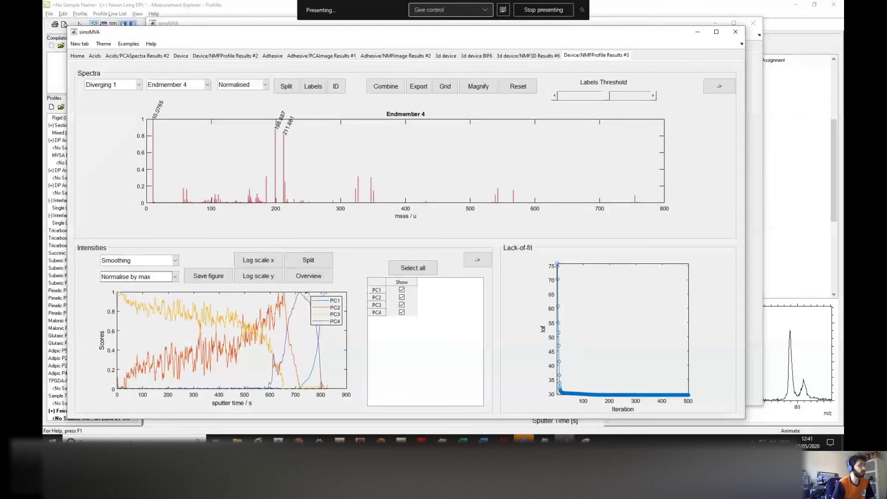
{"action": "left_click", "coordinate": [148, 277]}
{"action": "left_click", "coordinate": [147, 286]}
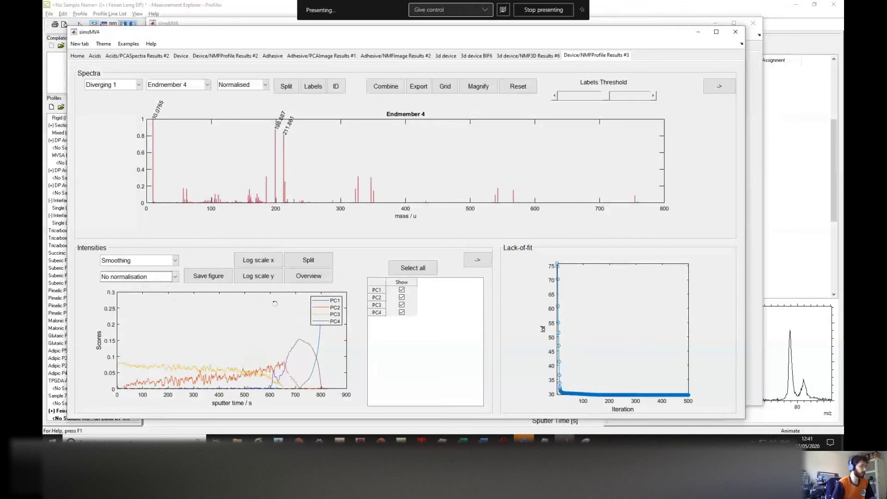
{"action": "left_click_drag", "start_coordinate": [332, 302], "coordinate": [147, 300]}
Step: Cycle through the Endmember 1, 2 and 4 spectra, adjust the label threshold, and return to Endmember 1
{"action": "left_click", "coordinate": [181, 85]}
{"action": "left_click", "coordinate": [186, 96]}
{"action": "left_click", "coordinate": [186, 85]}
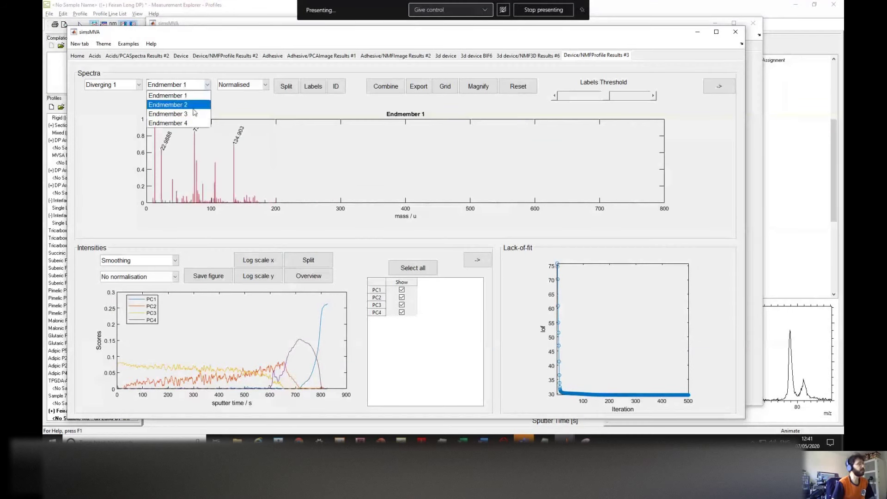
{"action": "left_click", "coordinate": [186, 104]}
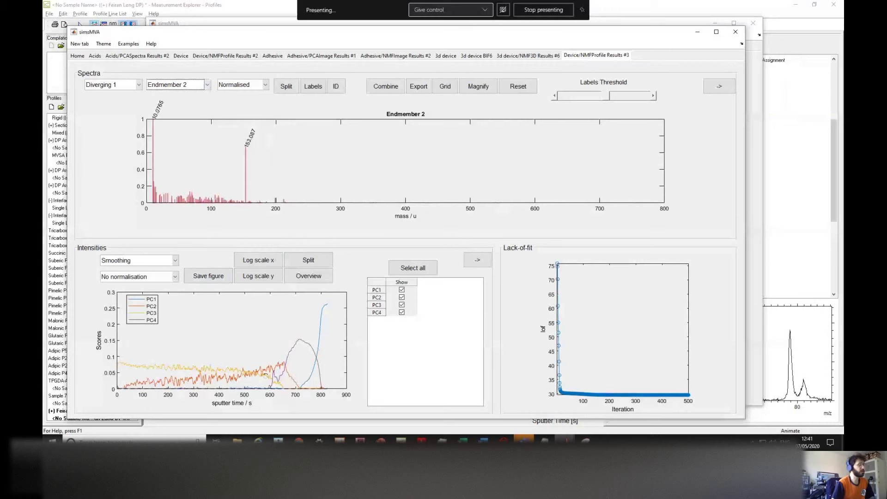
{"action": "left_click", "coordinate": [190, 86]}
{"action": "left_click", "coordinate": [180, 123]}
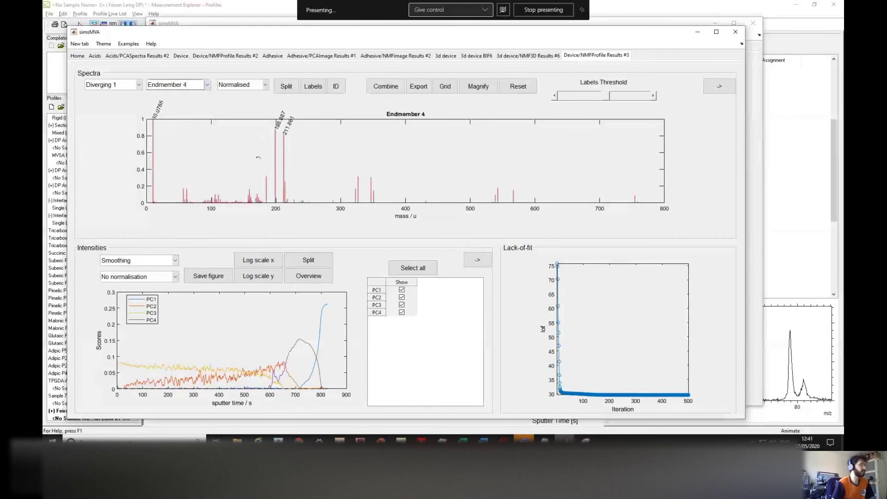
{"action": "left_click", "coordinate": [564, 95]}
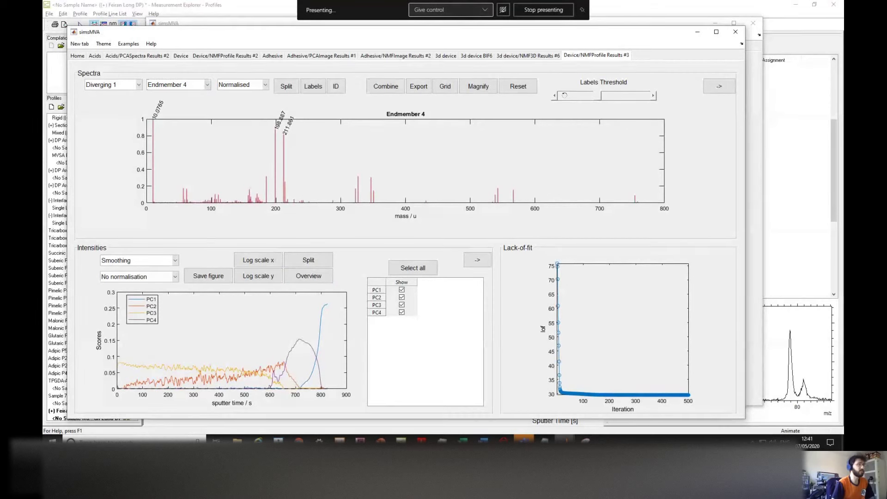
{"action": "left_click_drag", "start_coordinate": [564, 95], "coordinate": [580, 97]}
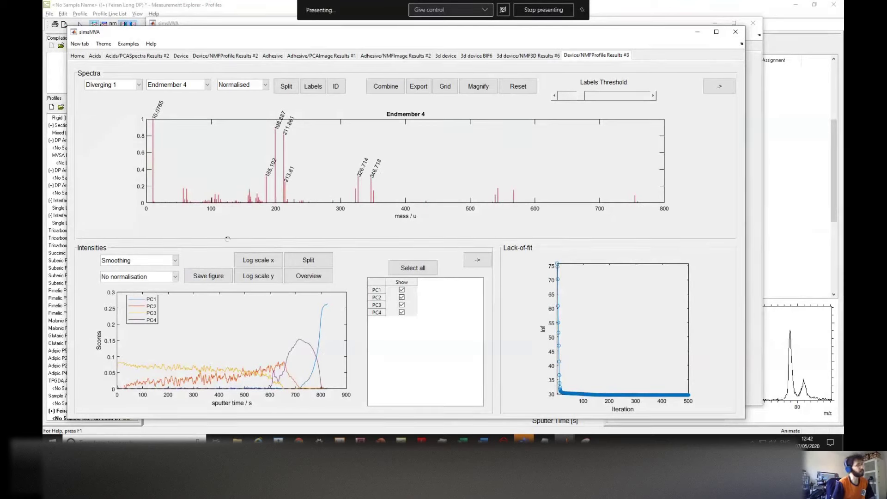
{"action": "left_click", "coordinate": [189, 84]}
{"action": "left_click", "coordinate": [188, 96]}
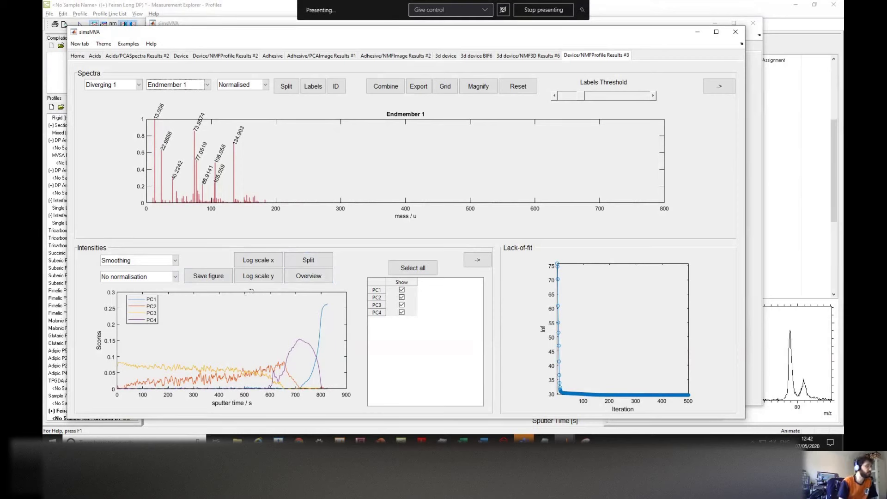
Step: Try log-scale axes on the scores plot, then return to linear axes
{"action": "left_click", "coordinate": [264, 277]}
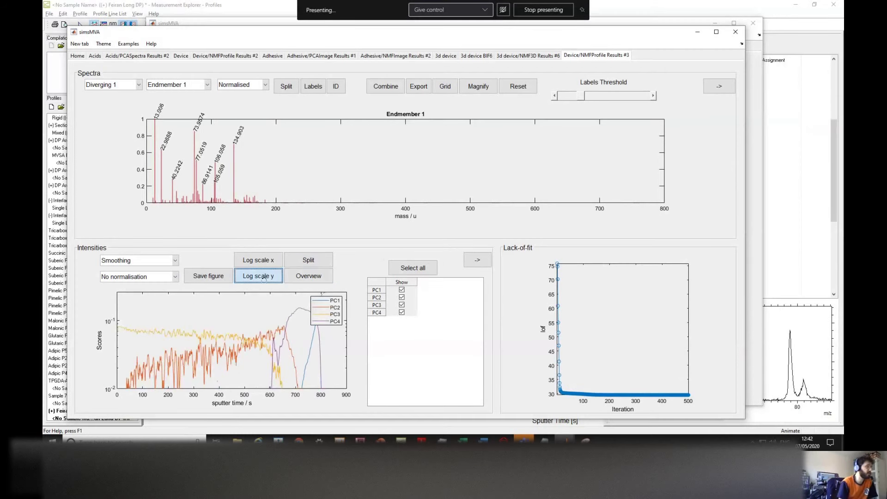
{"action": "left_click", "coordinate": [261, 261]}
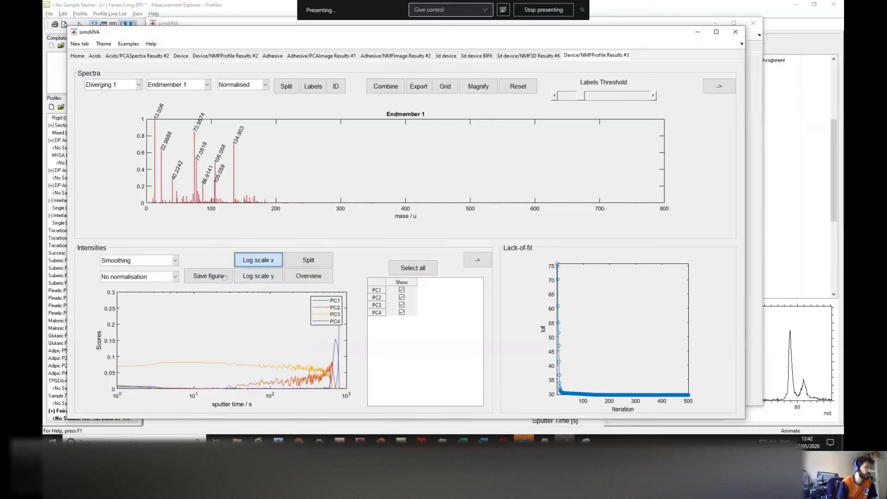
{"action": "left_click", "coordinate": [275, 275]}
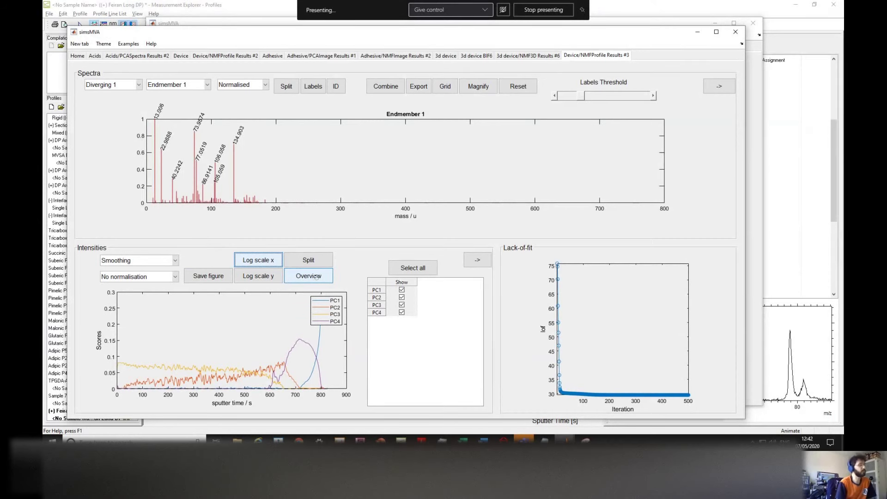
{"action": "left_click", "coordinate": [316, 276]}
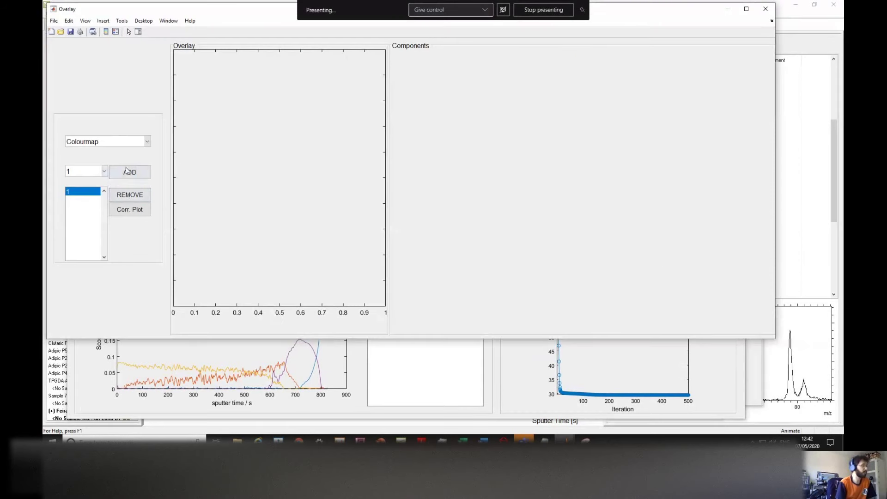
{"action": "left_click", "coordinate": [125, 173]}
{"action": "left_click", "coordinate": [81, 170]}
{"action": "left_click", "coordinate": [76, 192]}
{"action": "left_click", "coordinate": [118, 175]}
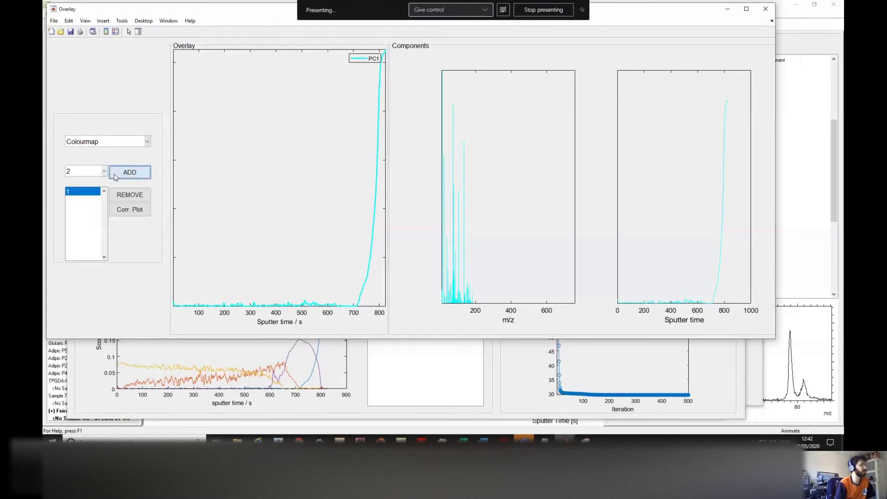
{"action": "left_click", "coordinate": [84, 173]}
{"action": "left_click", "coordinate": [77, 200]}
{"action": "left_click", "coordinate": [121, 174]}
{"action": "left_click", "coordinate": [78, 172]}
{"action": "left_click", "coordinate": [76, 209]}
{"action": "left_click", "coordinate": [121, 177]}
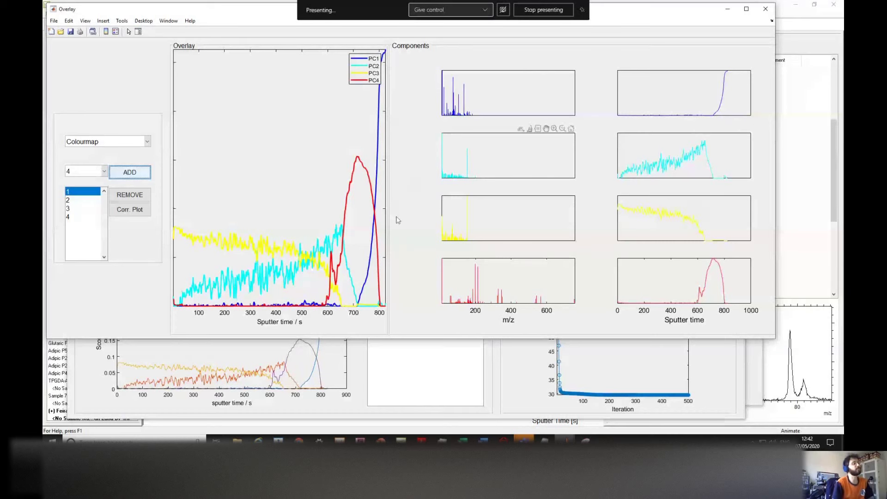
{"action": "left_click", "coordinate": [764, 10]}
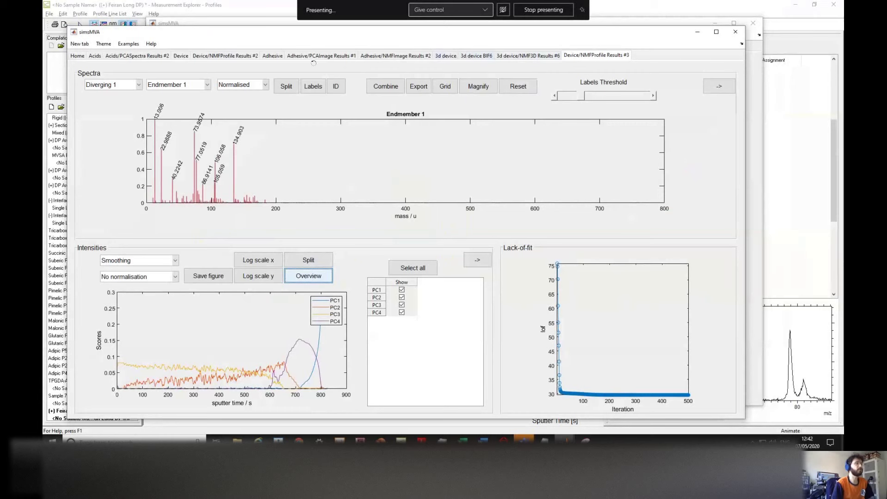
Step: On the Device profile, remove normalisation and set the sputter-time range to about 9200–12000 s
{"action": "left_click", "coordinate": [180, 56]}
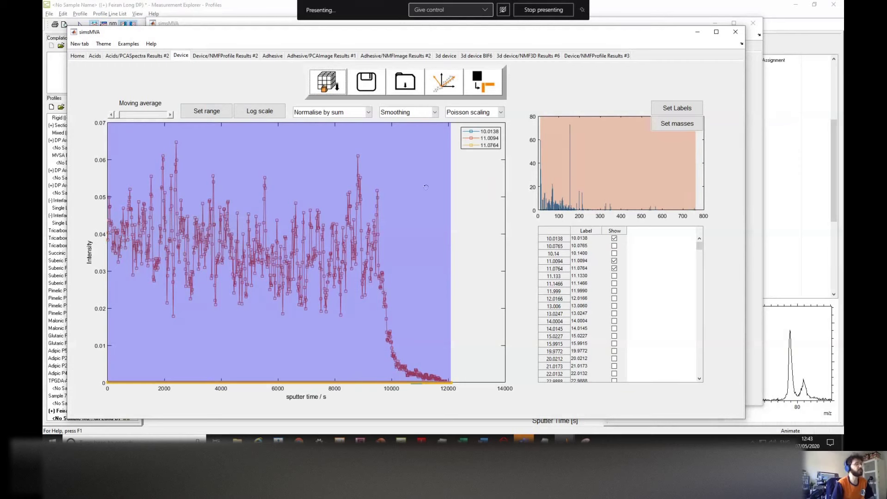
{"action": "left_click", "coordinate": [331, 112]}
{"action": "left_click", "coordinate": [321, 125]}
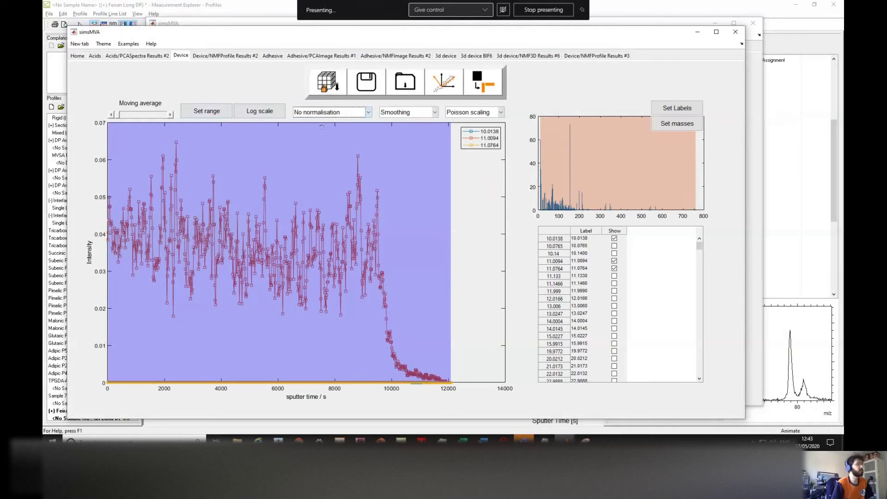
{"action": "left_click", "coordinate": [212, 113]}
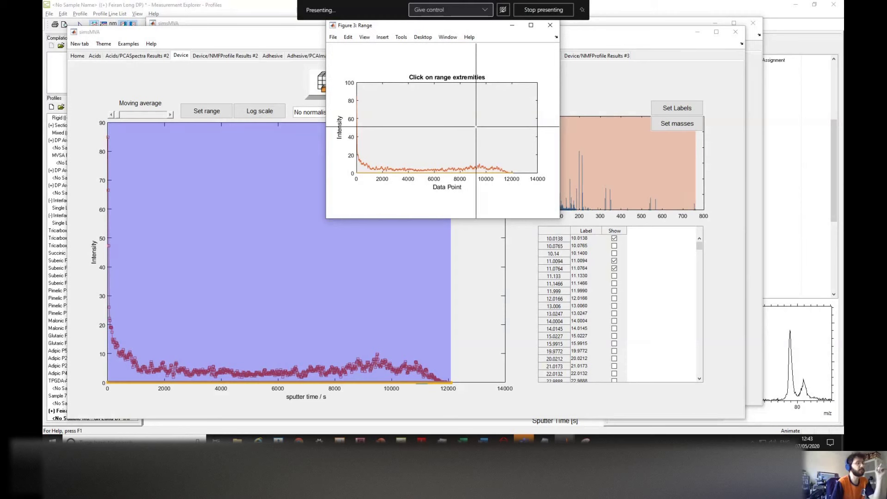
{"action": "left_click", "coordinate": [524, 125]}
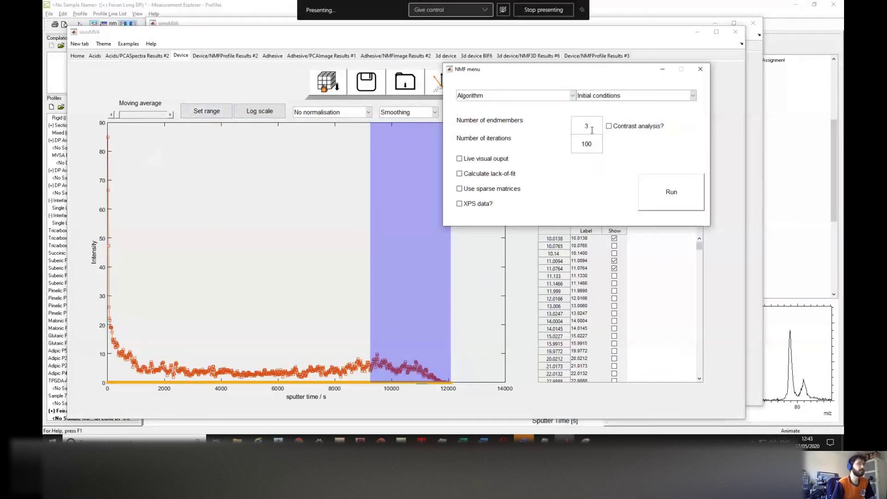
Step: Run NMF with 4 endmembers, 500 iterations and lack-of-fit calculation
{"action": "double_click", "coordinate": [589, 126]}
{"action": "type", "text": "4"}
{"action": "left_click_drag", "start_coordinate": [584, 143], "coordinate": [578, 143]}
{"action": "type", "text": "5"}
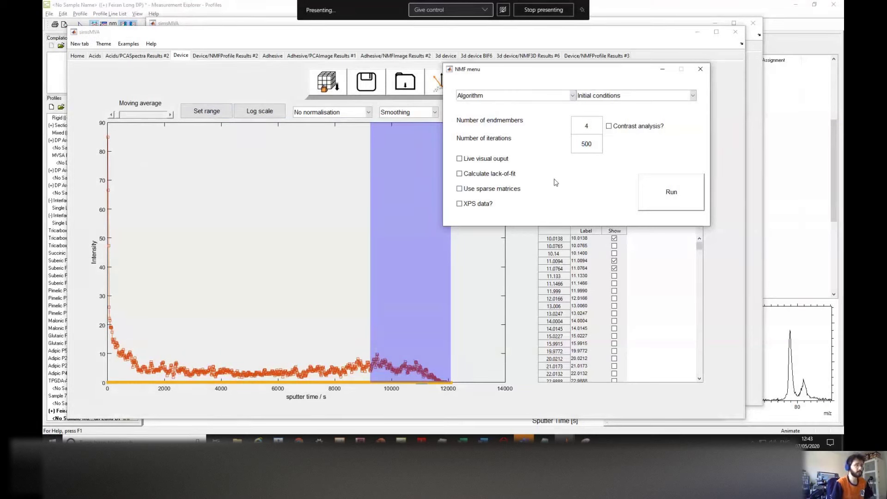
{"action": "left_click", "coordinate": [494, 175]}
{"action": "left_click", "coordinate": [661, 187]}
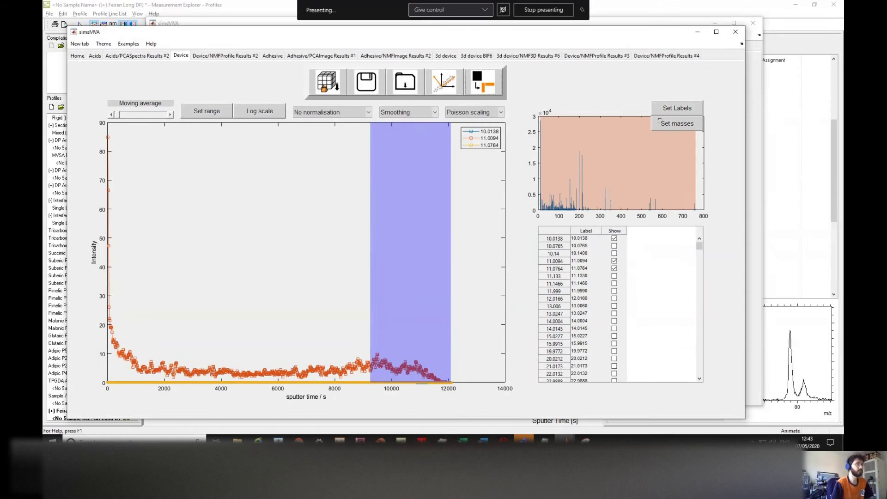
Step: Show the NMF profile Results #4 tab with the PC2, PC3 and PC4 score curves added
{"action": "left_click", "coordinate": [657, 55]}
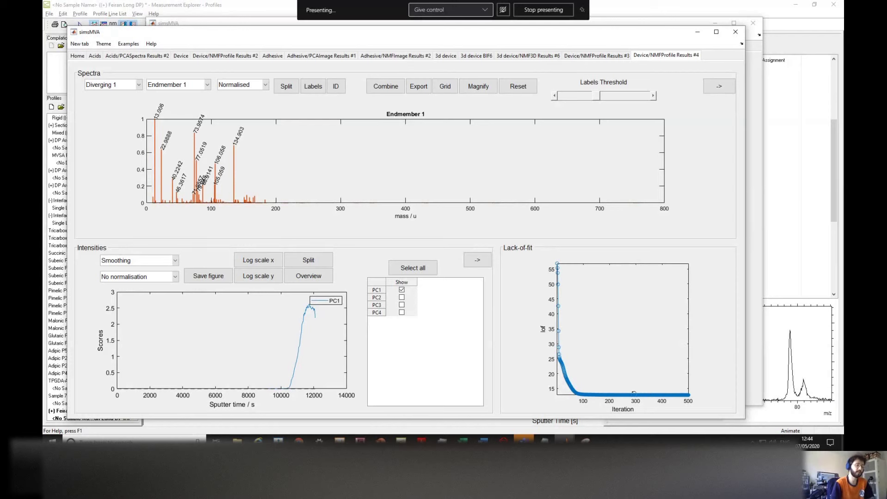
{"action": "left_click", "coordinate": [401, 297]}
{"action": "left_click", "coordinate": [401, 304]}
{"action": "left_click", "coordinate": [401, 312]}
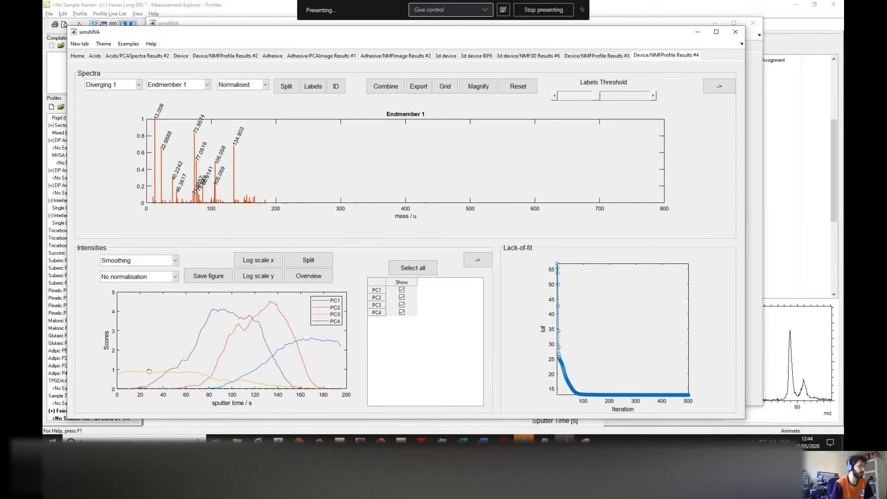
Step: Compare score normalisation by sum and by max, then settle on No normalisation
{"action": "left_click", "coordinate": [143, 278]}
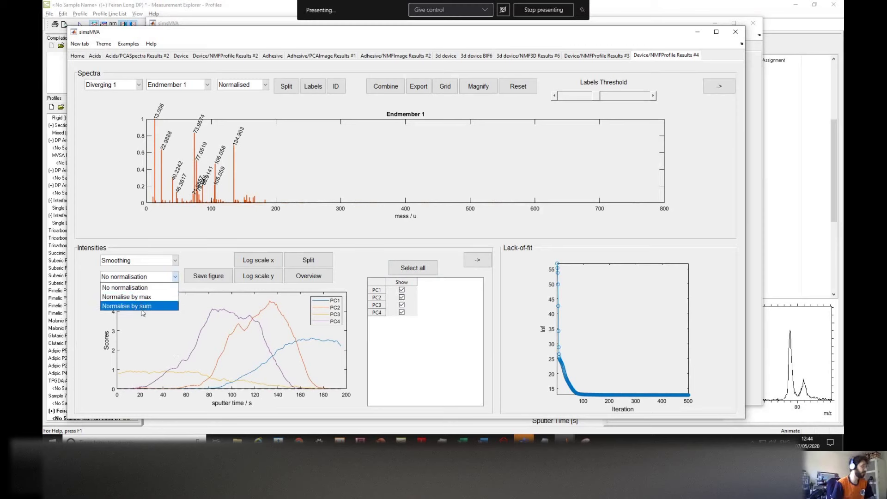
{"action": "left_click", "coordinate": [143, 307]}
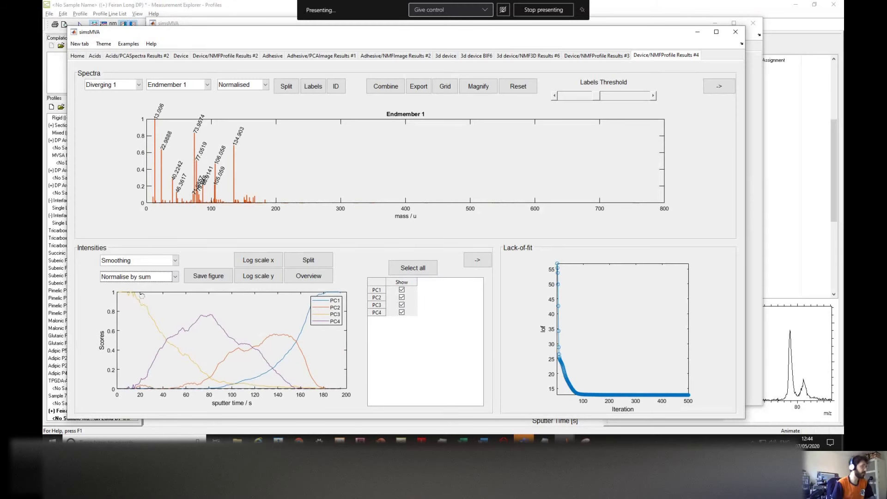
{"action": "left_click", "coordinate": [151, 278]}
{"action": "left_click", "coordinate": [151, 299]}
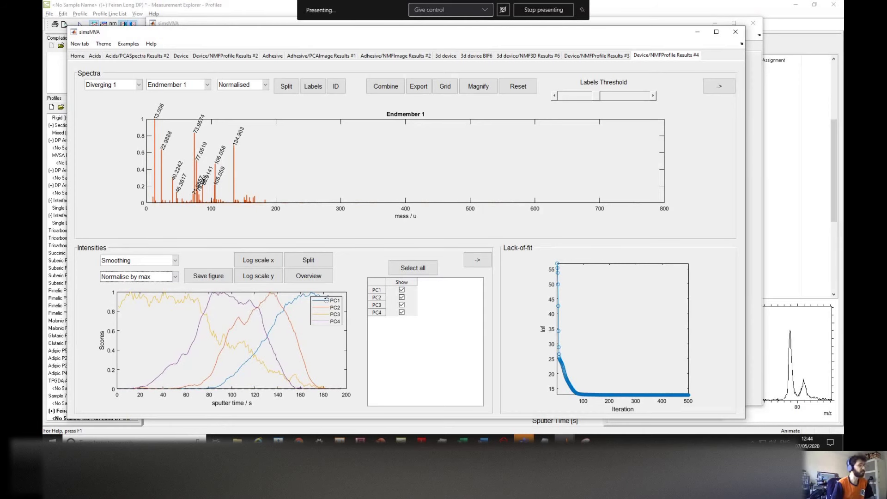
{"action": "left_click", "coordinate": [268, 277]}
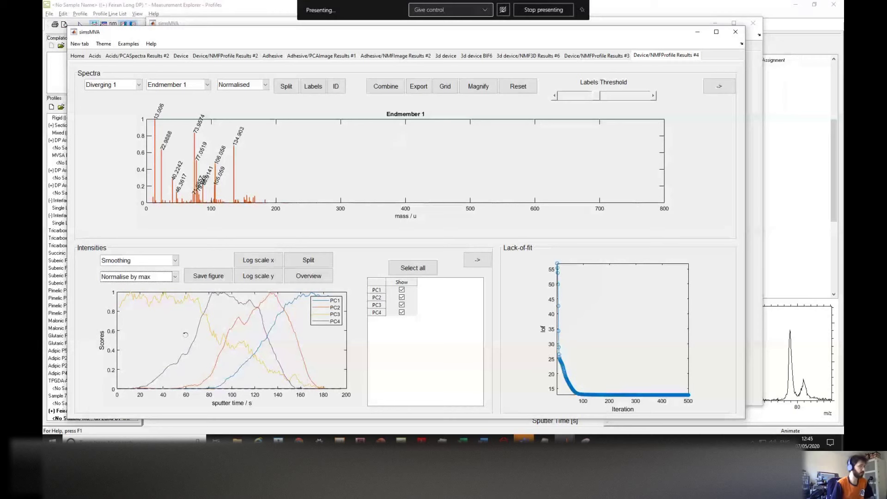
{"action": "left_click", "coordinate": [147, 279]}
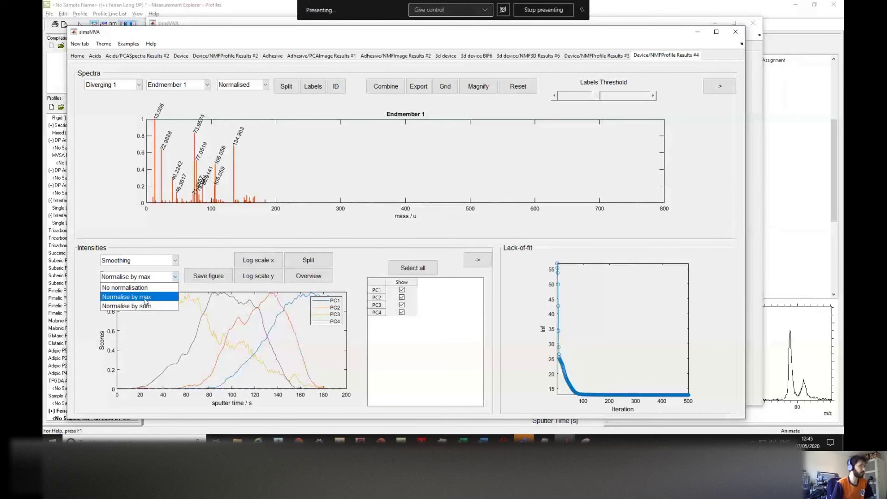
{"action": "left_click", "coordinate": [145, 301]}
{"action": "left_click", "coordinate": [160, 277]}
{"action": "left_click", "coordinate": [153, 287]}
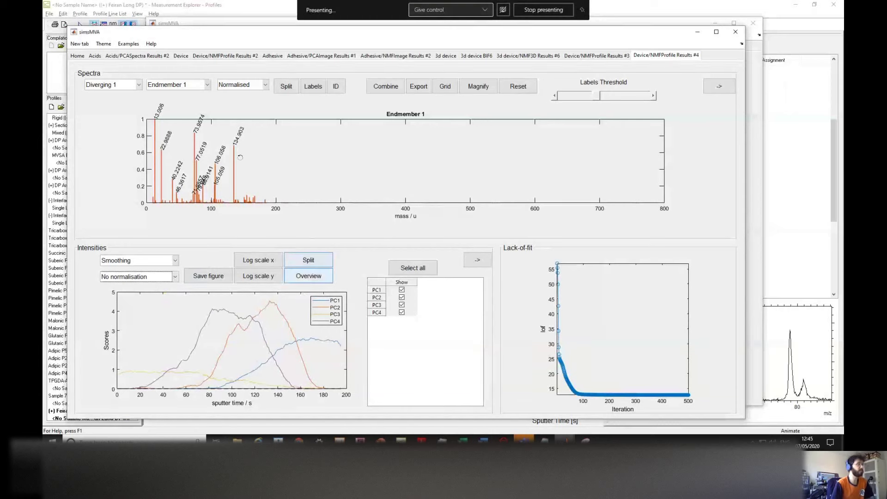
Step: Review the Endmember 2, 3 and 4 spectra in turn, then minimise the results window
{"action": "left_click", "coordinate": [183, 86]}
{"action": "left_click", "coordinate": [177, 105]}
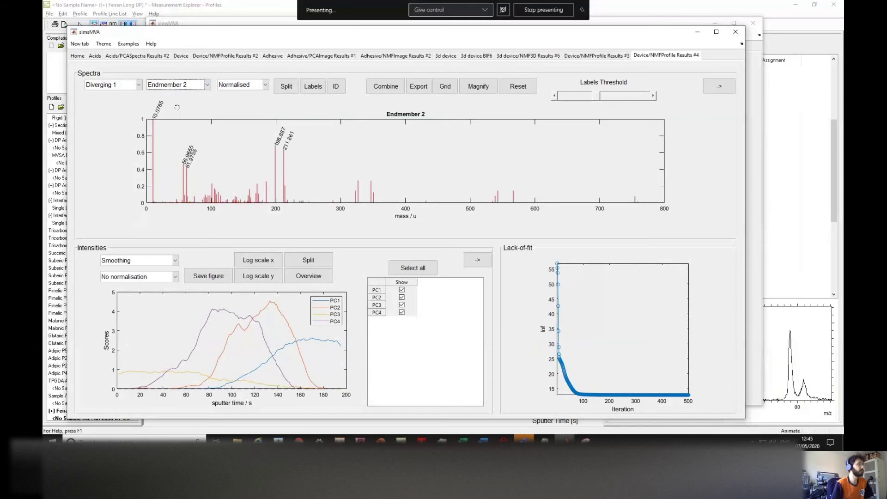
{"action": "left_click", "coordinate": [185, 86]}
{"action": "left_click", "coordinate": [175, 114]}
{"action": "left_click", "coordinate": [185, 85]}
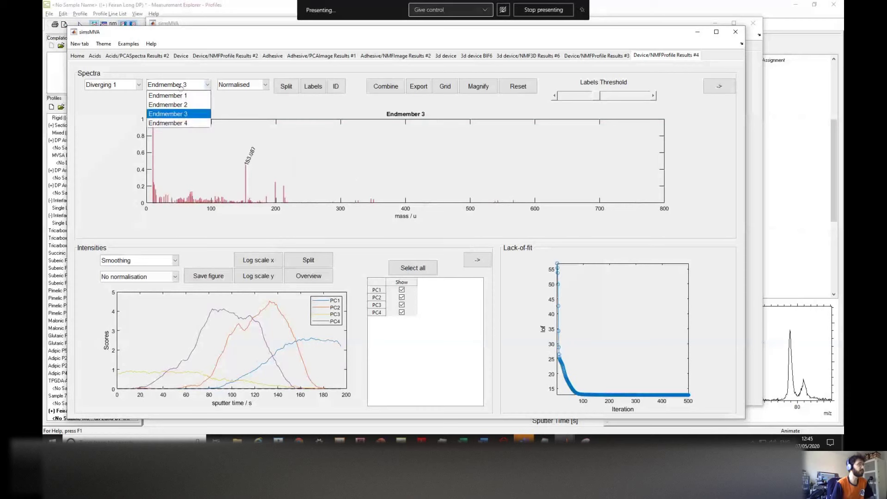
{"action": "left_click", "coordinate": [180, 123]}
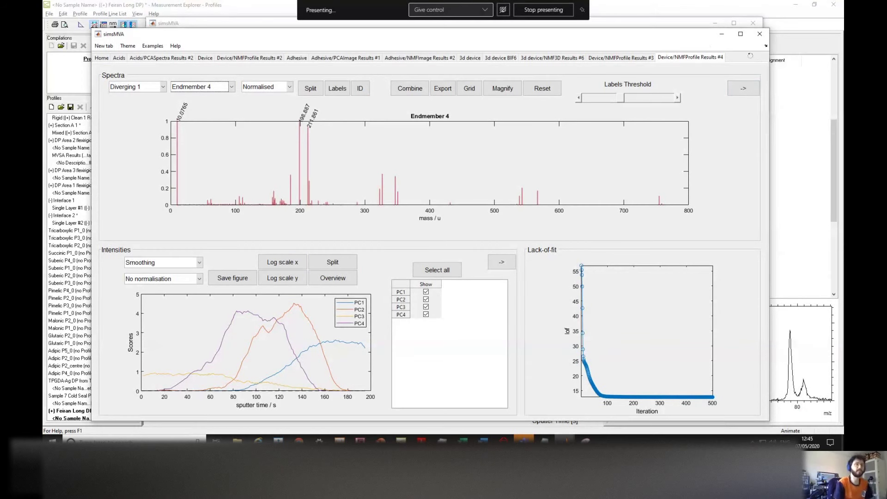
{"action": "left_click", "coordinate": [721, 34]}
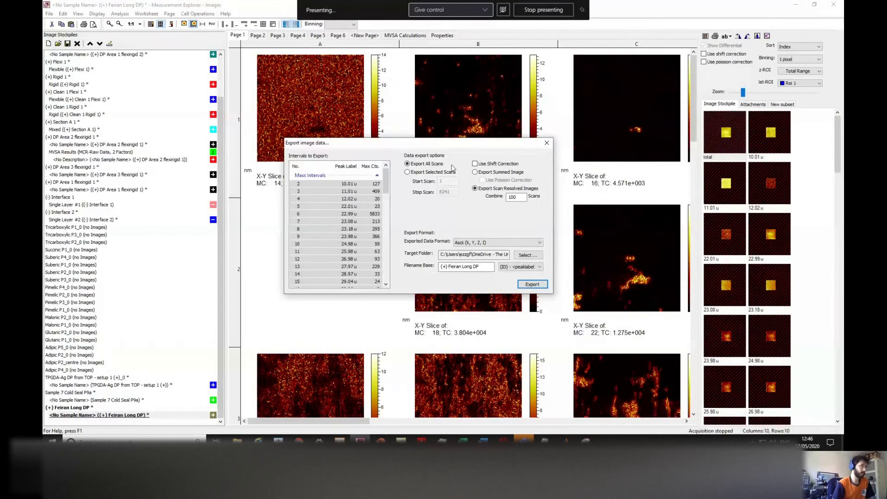
Step: Close the Export image data dialog and select the Sample 7 Cold Seal P9a spectrum
{"action": "left_click_drag", "start_coordinate": [459, 146], "coordinate": [450, 146]}
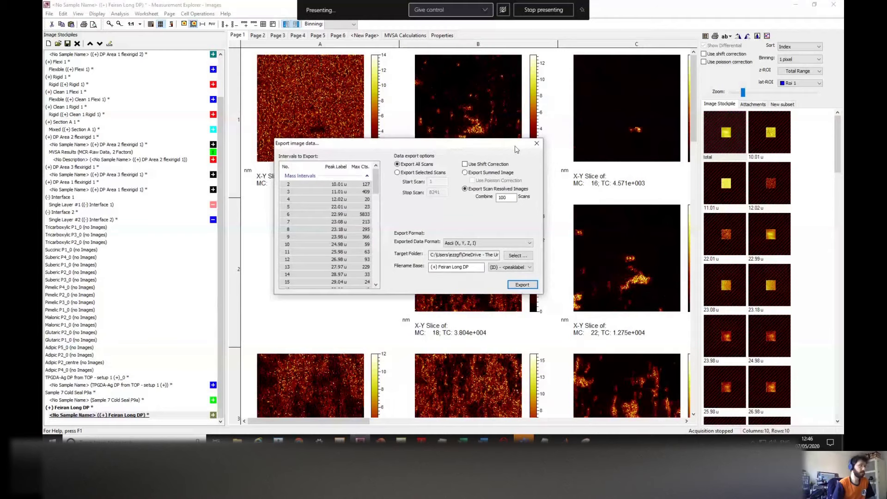
{"action": "left_click", "coordinate": [536, 144]}
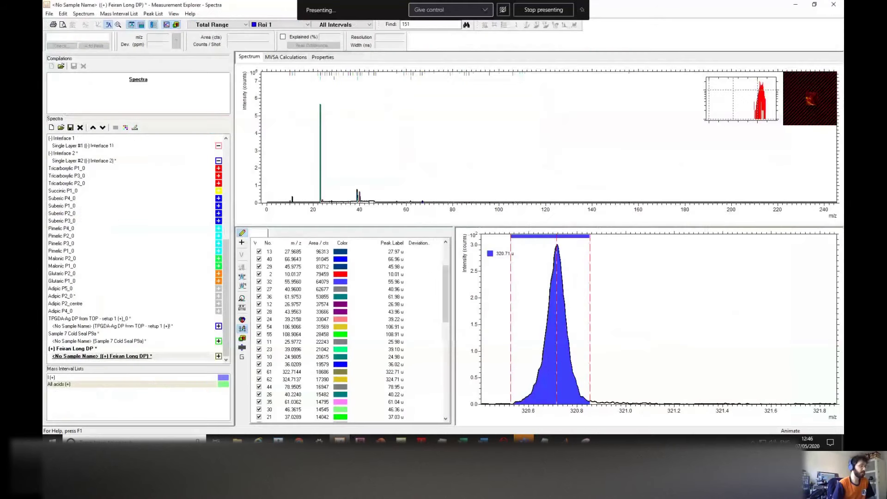
{"action": "left_click", "coordinate": [109, 341]}
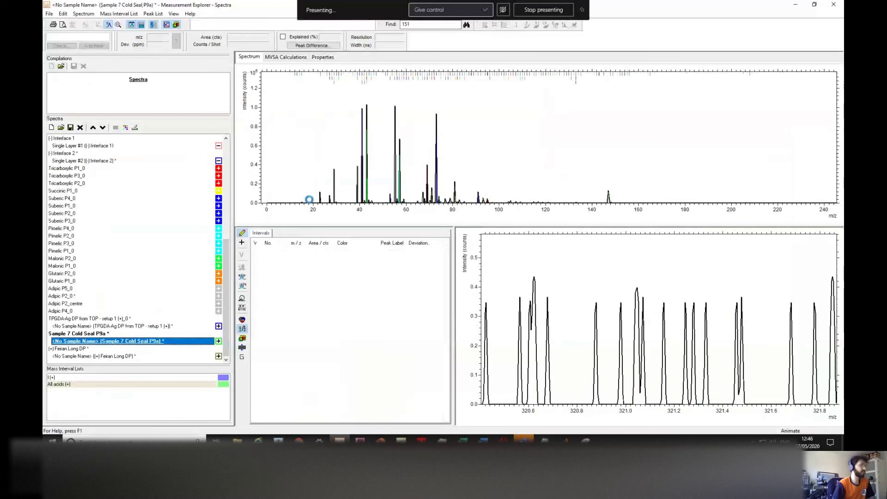
Step: Inspect the peaks at 43 u, near 79 u and in the 57.07 u interval
{"action": "left_click", "coordinate": [366, 184]}
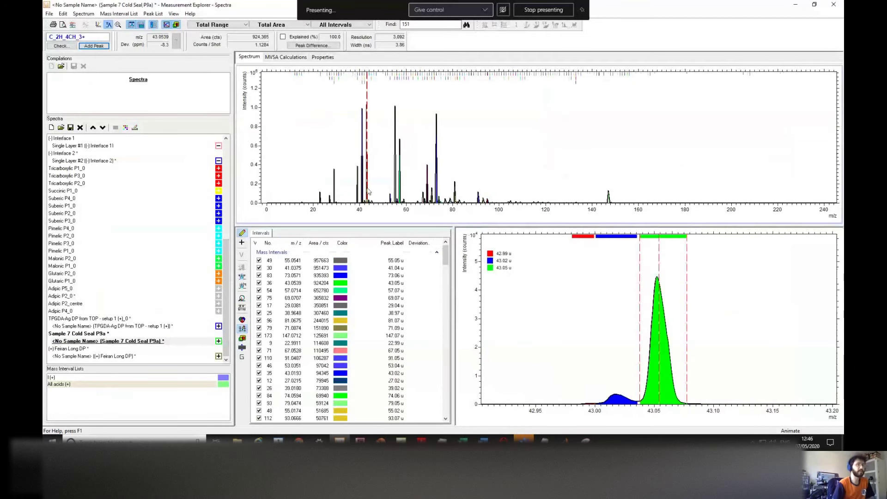
{"action": "left_click", "coordinate": [450, 165]}
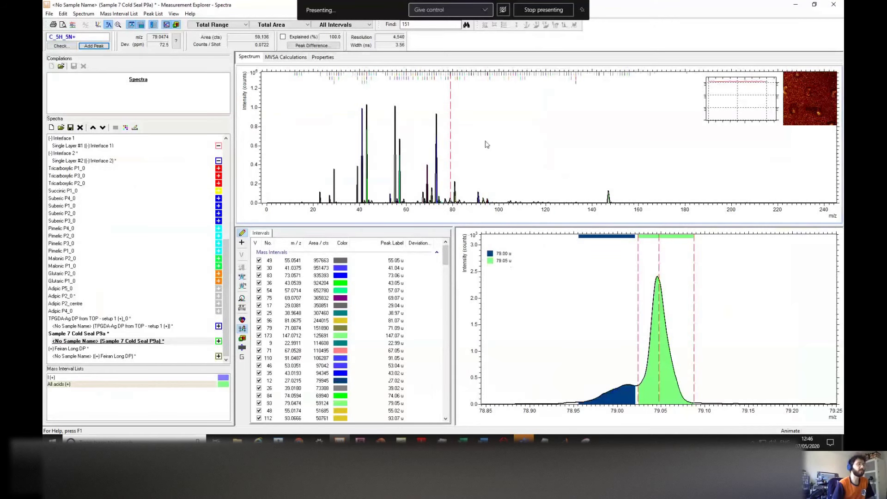
{"action": "scroll", "coordinate": [487, 147], "scroll_direction": "down", "scroll_amount": 2}
{"action": "scroll", "coordinate": [489, 150], "scroll_direction": "down", "scroll_amount": 1}
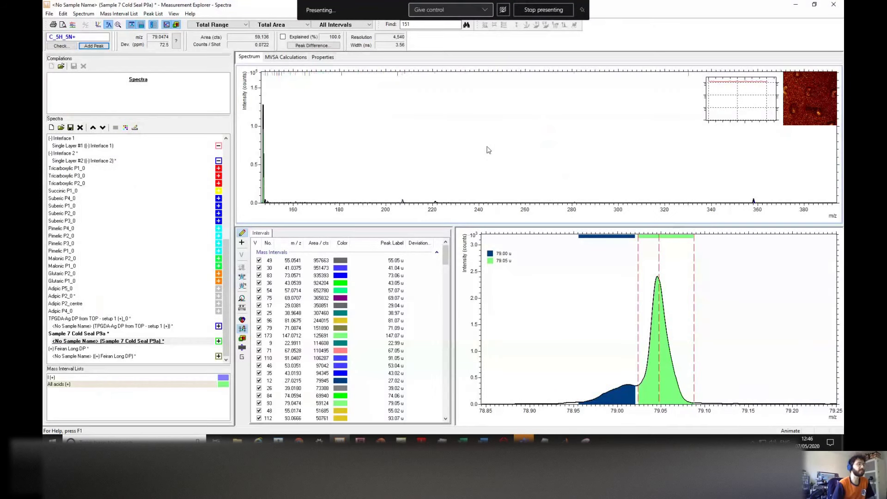
{"action": "scroll", "coordinate": [489, 149], "scroll_direction": "up", "scroll_amount": 1}
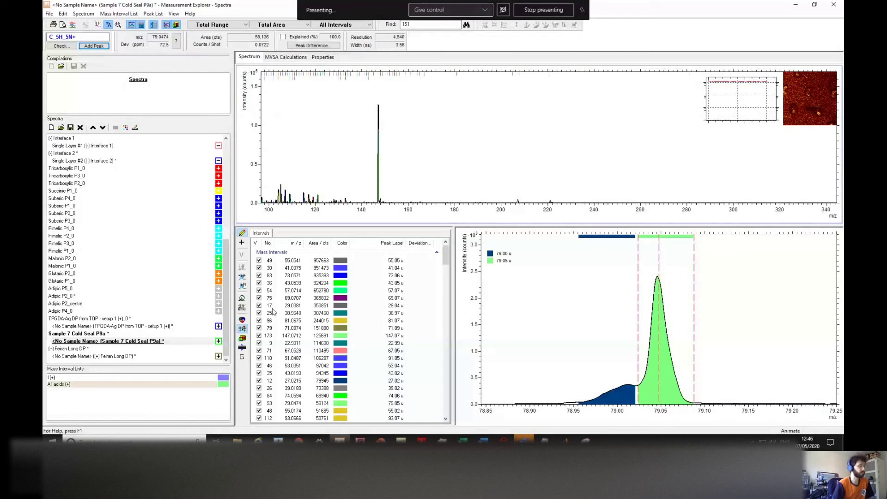
{"action": "left_click", "coordinate": [316, 291]}
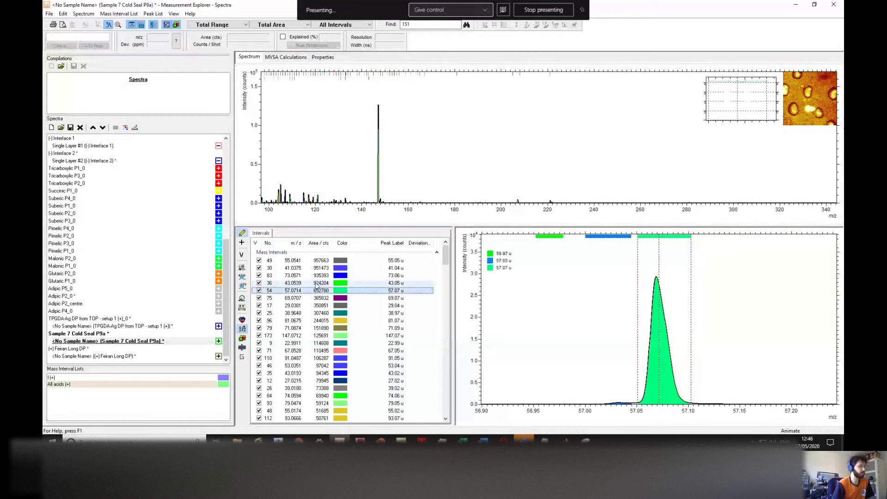
Step: Open and close the peak search settings, then switch to the Images window
{"action": "left_click", "coordinate": [242, 298]}
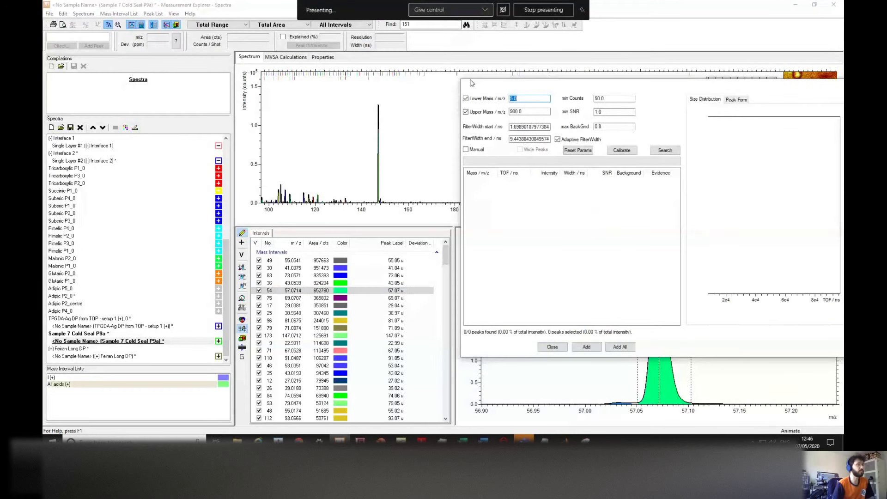
{"action": "left_click_drag", "start_coordinate": [508, 88], "coordinate": [369, 89]}
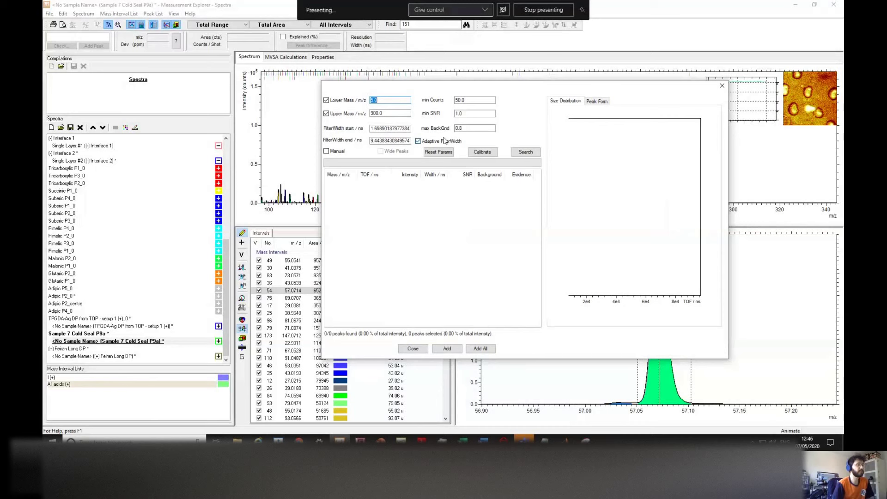
{"action": "left_click", "coordinate": [722, 86]}
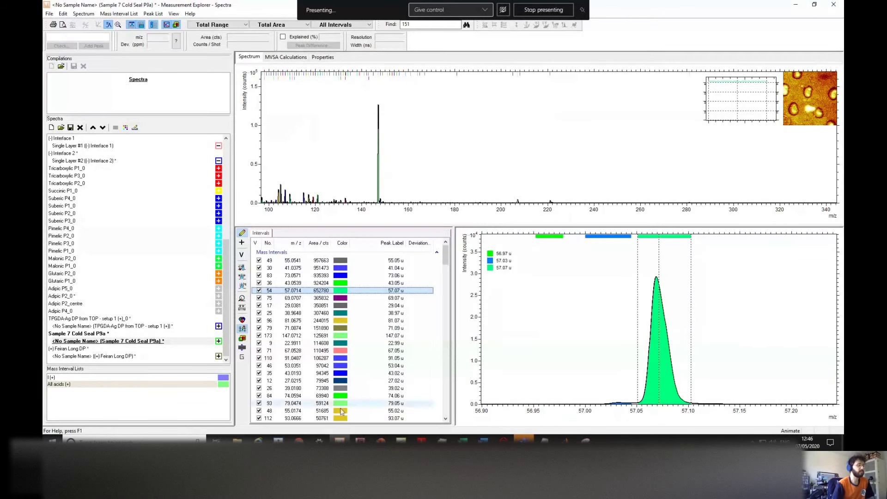
{"action": "left_click", "coordinate": [360, 441]}
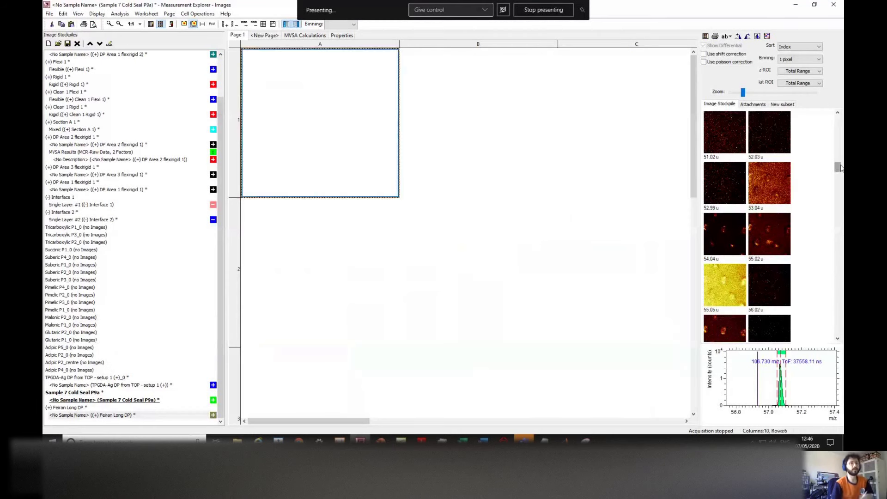
Step: Select the total ion image and cell A1 on the image page
{"action": "scroll", "coordinate": [734, 124], "scroll_direction": "up", "scroll_amount": 10}
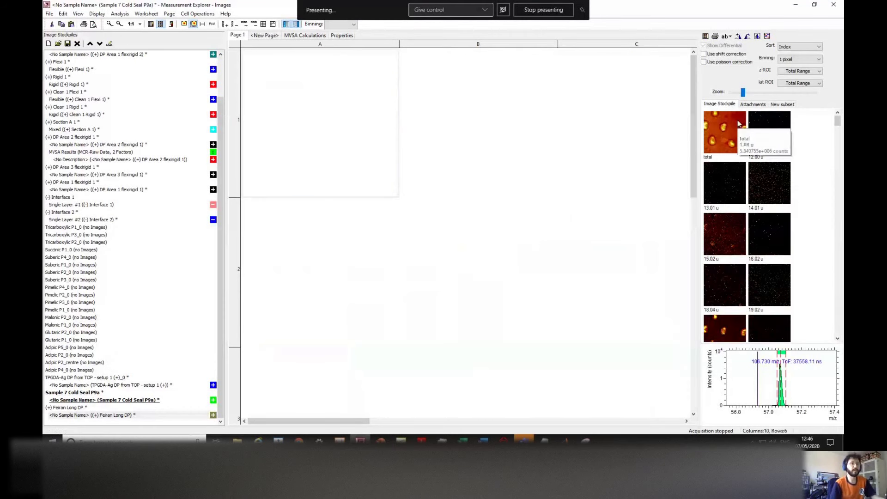
{"action": "left_click", "coordinate": [735, 127]}
{"action": "scroll", "coordinate": [840, 127], "scroll_direction": "down", "scroll_amount": 15}
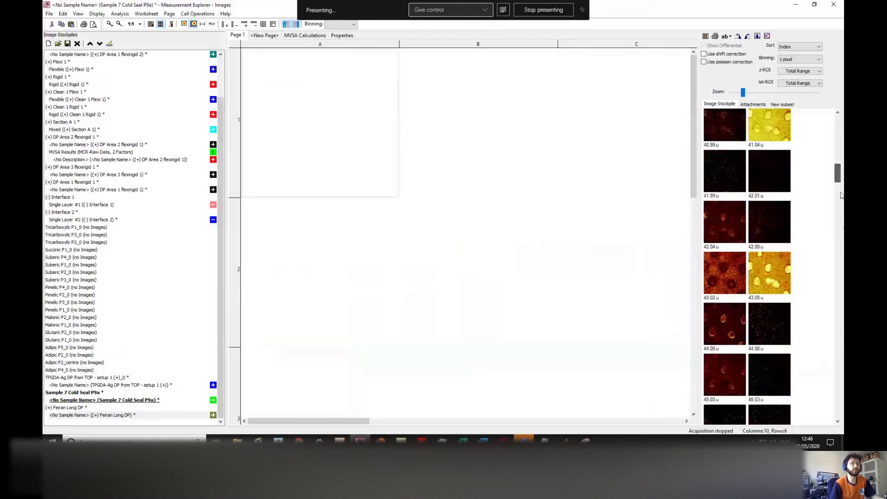
{"action": "scroll", "coordinate": [831, 420], "scroll_direction": "up", "scroll_amount": 15}
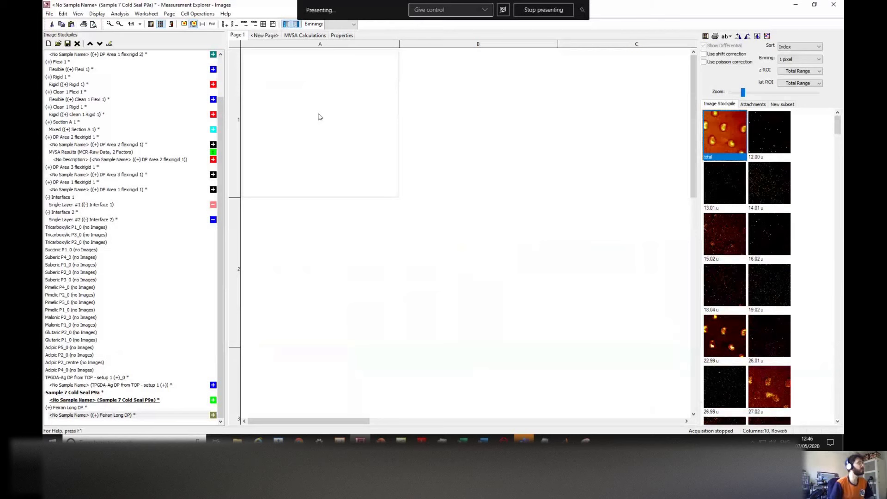
{"action": "left_click", "coordinate": [328, 103]}
{"action": "left_click", "coordinate": [440, 118]}
{"action": "left_click", "coordinate": [296, 103]}
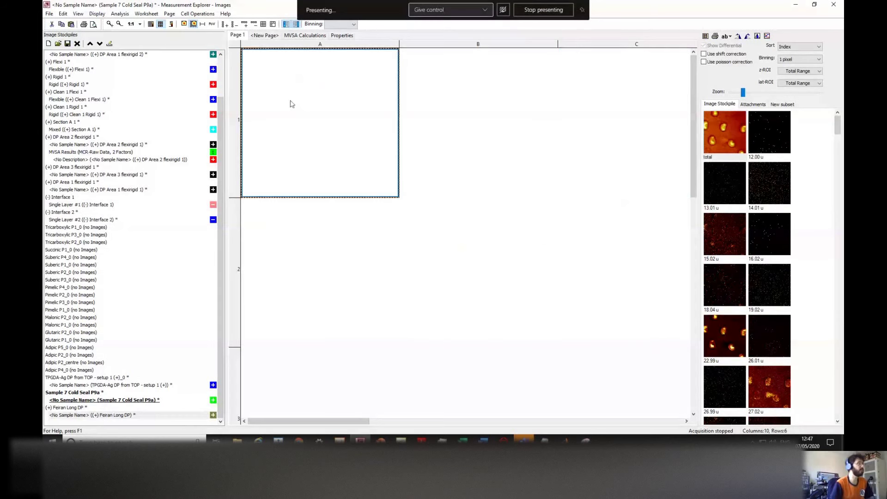
Step: Open File > Export image data and select every mass interval with Ctrl+A
{"action": "left_click", "coordinate": [48, 14]}
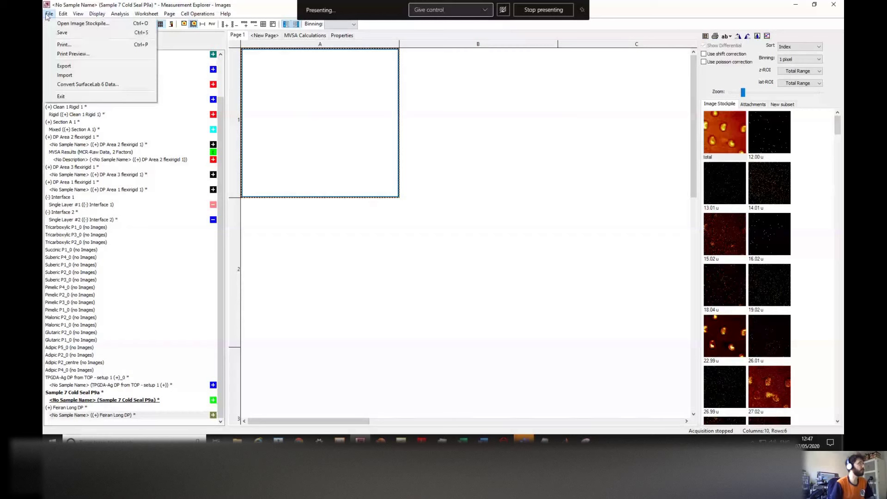
{"action": "left_click", "coordinate": [47, 14]}
{"action": "left_click", "coordinate": [45, 14]}
{"action": "left_click", "coordinate": [58, 67]}
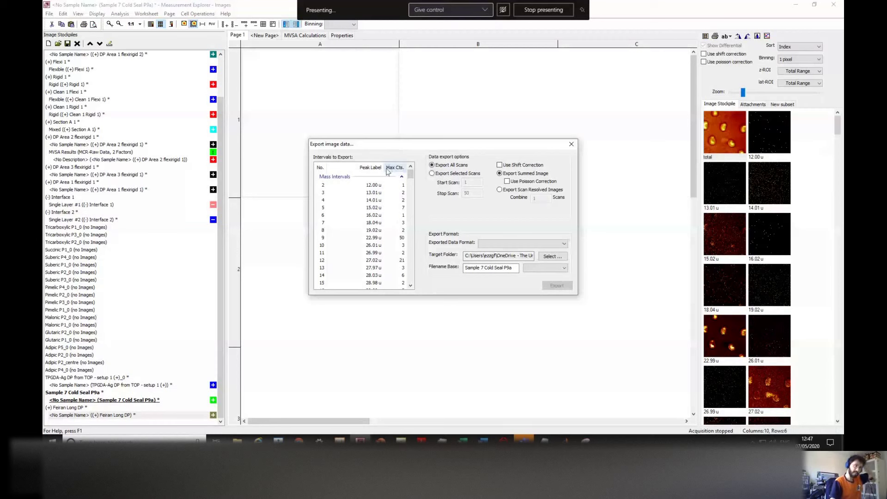
{"action": "left_click", "coordinate": [363, 199]}
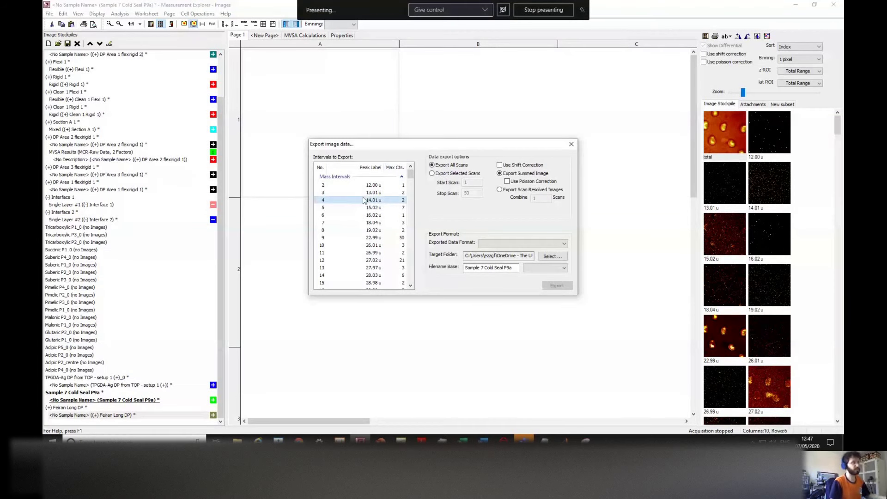
{"action": "left_click", "coordinate": [370, 192]}
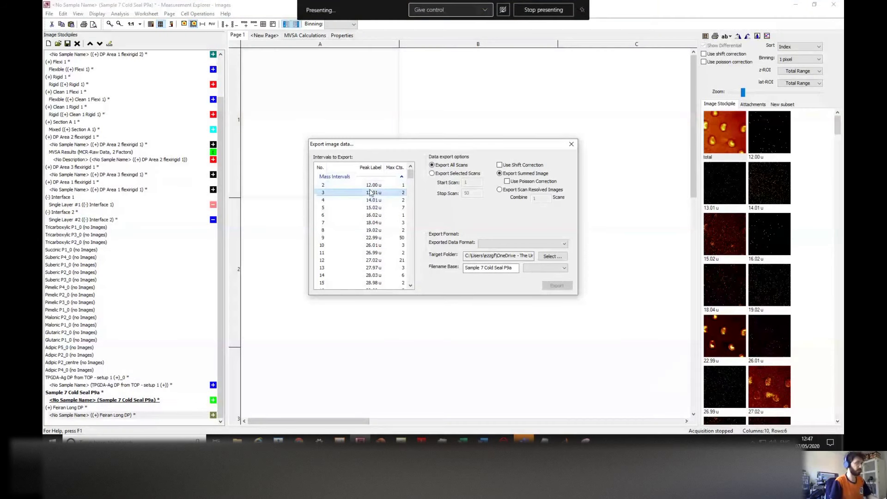
{"action": "mouse_move", "coordinate": [410, 175]}
{"action": "left_mouse_down"}
{"action": "mouse_move", "coordinate": [414, 277]}
{"action": "mouse_move", "coordinate": [404, 168]}
{"action": "left_mouse_up"}
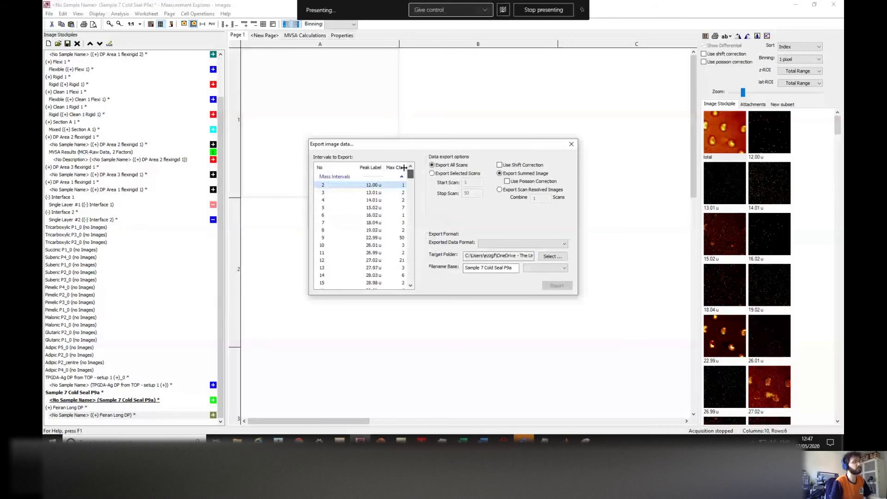
{"action": "left_click", "coordinate": [384, 199]}
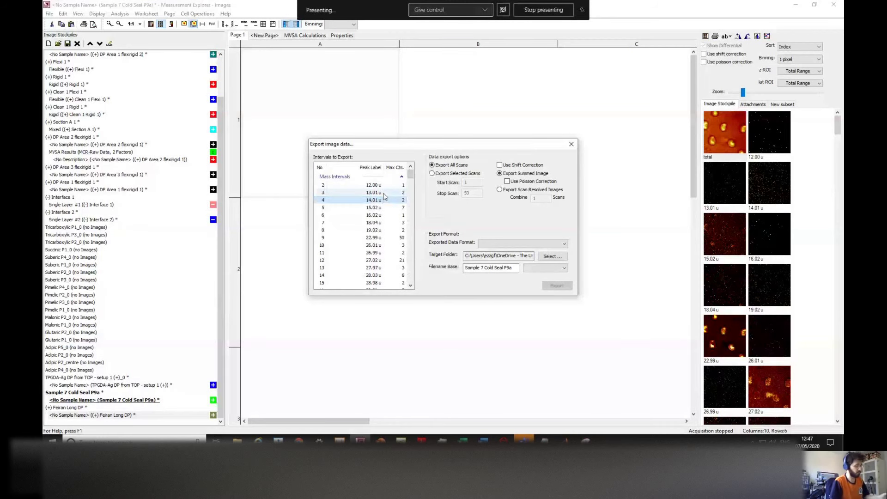
{"action": "key", "text": "ctrl+a"}
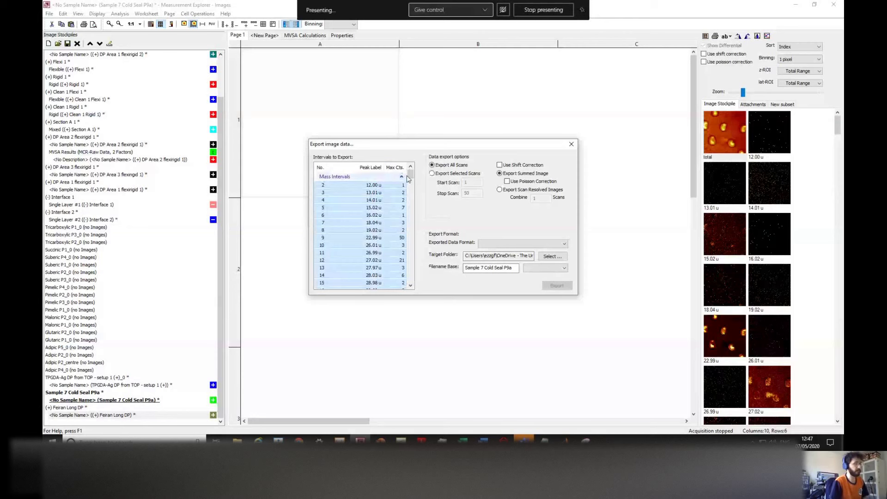
Step: Set the exported data format to Binary (BIF6)
{"action": "left_click_drag", "start_coordinate": [409, 174], "coordinate": [412, 194]}
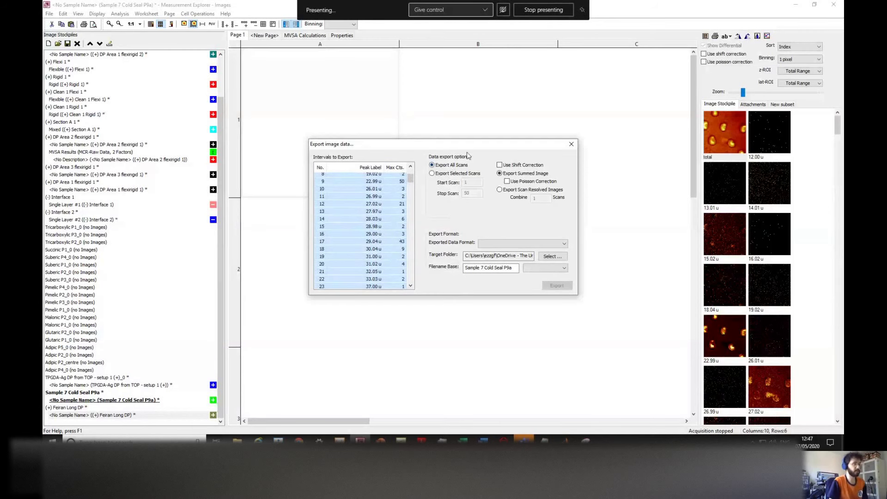
{"action": "left_click_drag", "start_coordinate": [471, 145], "coordinate": [471, 133]}
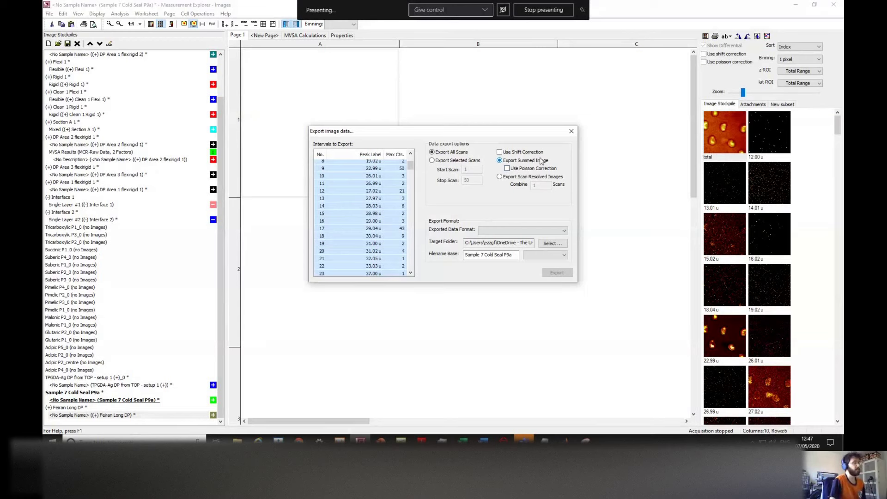
{"action": "left_click", "coordinate": [496, 231]}
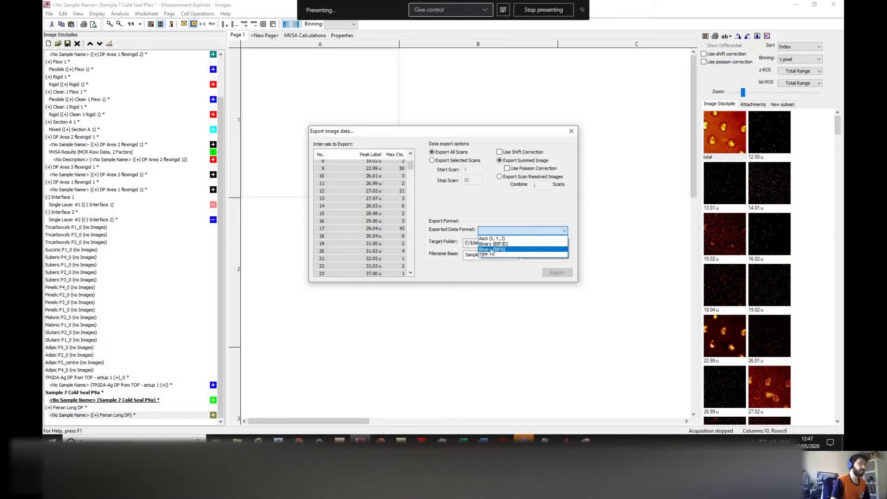
{"action": "left_click", "coordinate": [491, 249]}
Step: Choose the export target folder under Imaging - adhesive in the folder picker
{"action": "left_click", "coordinate": [549, 245]}
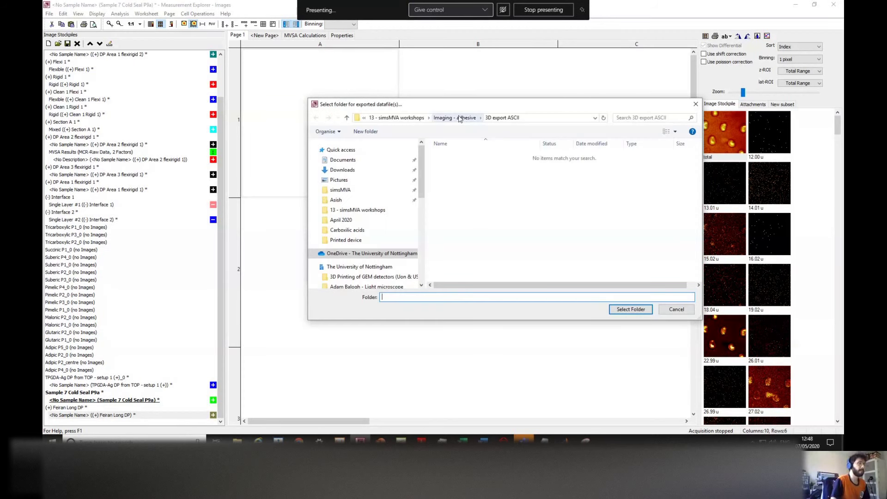
{"action": "left_click", "coordinate": [460, 119]}
{"action": "left_click", "coordinate": [674, 309]}
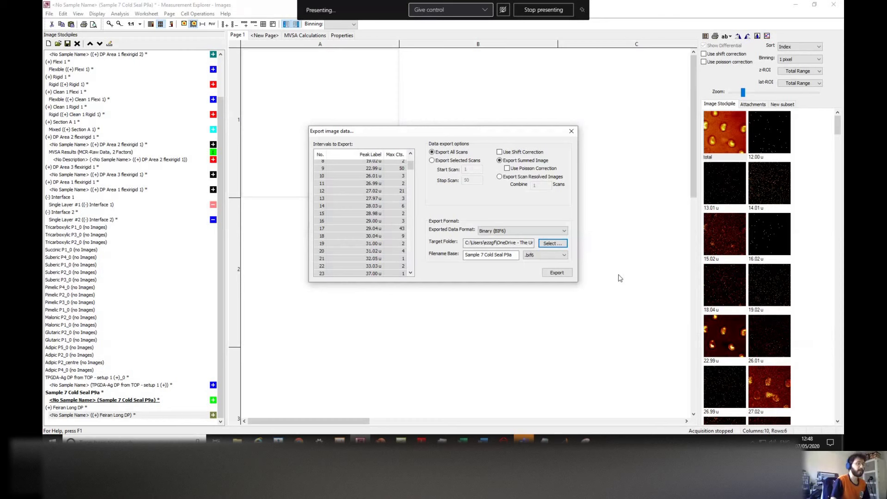
{"action": "left_click", "coordinate": [543, 245]}
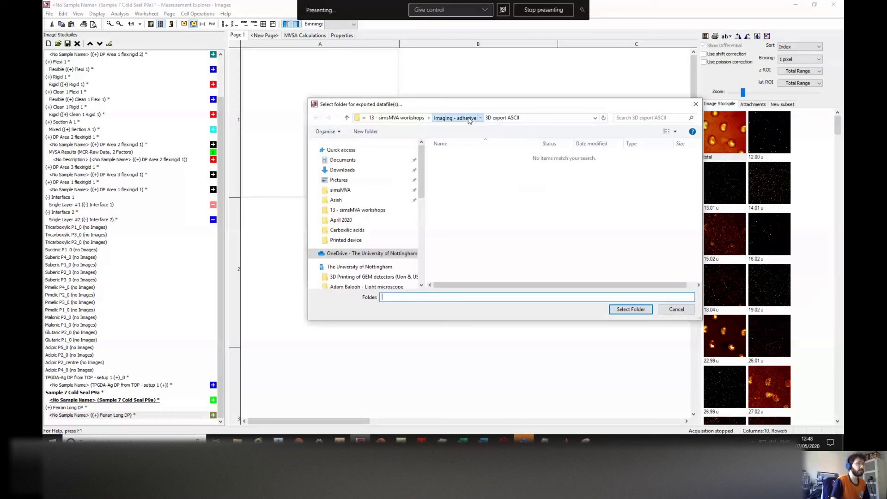
{"action": "left_click", "coordinate": [468, 119]}
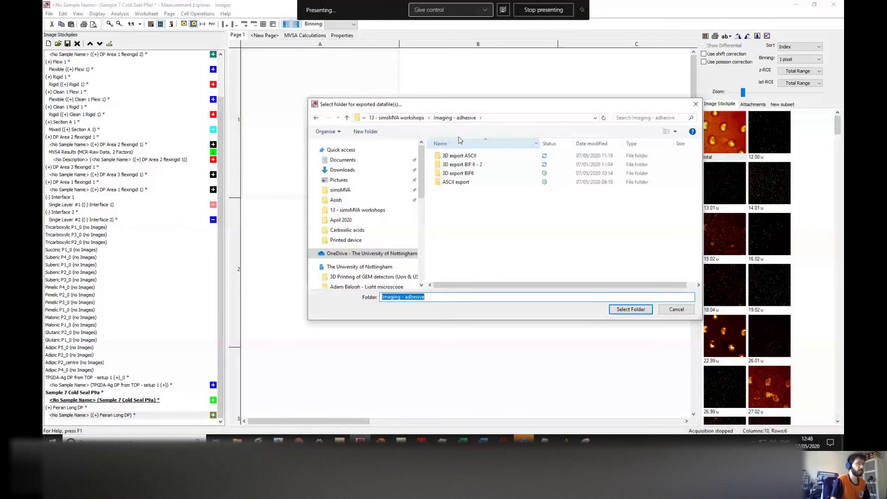
{"action": "key", "text": "alt+Up"}
{"action": "double_click", "coordinate": [466, 181]}
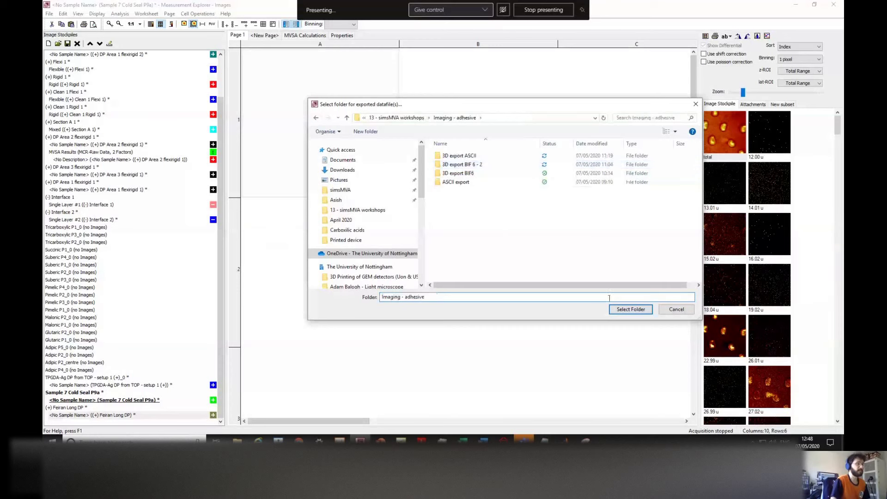
{"action": "left_click", "coordinate": [630, 309]}
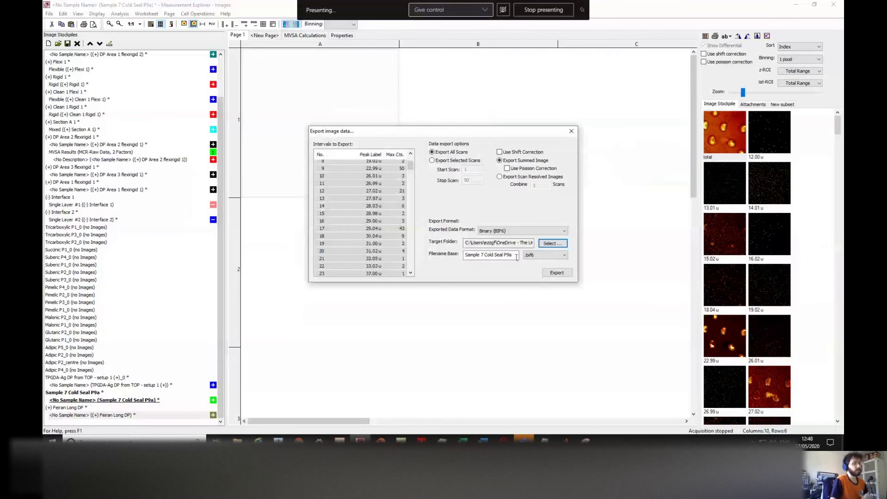
Step: Keep the filename base Sample 7 Cold Seal P9a and reposition the export dialog
{"action": "left_click_drag", "start_coordinate": [517, 255], "coordinate": [463, 255]}
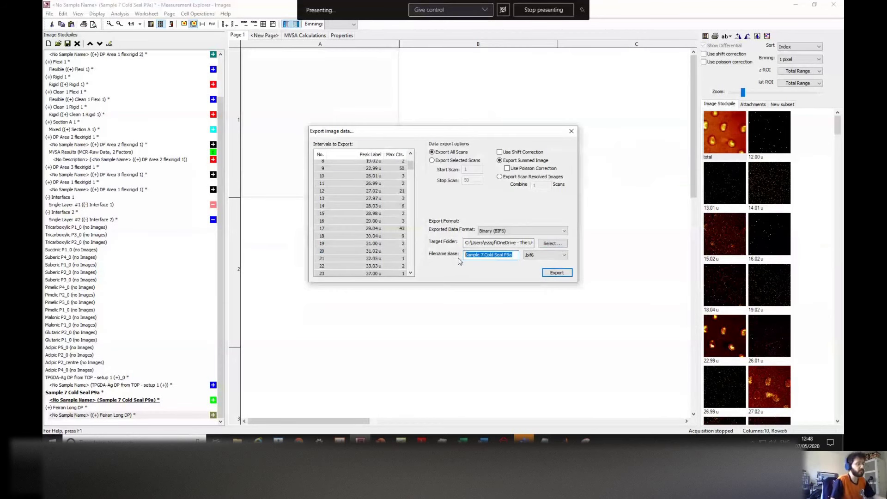
{"action": "left_click", "coordinate": [518, 255]}
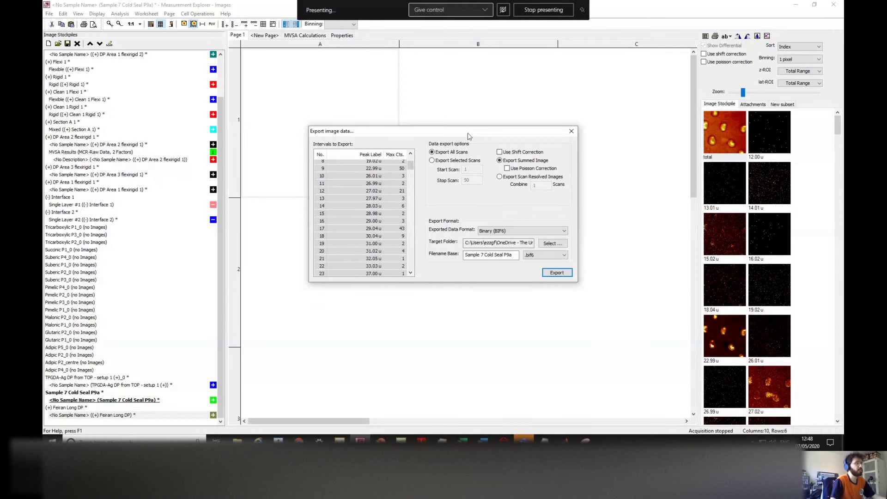
{"action": "left_click_drag", "start_coordinate": [458, 131], "coordinate": [439, 129]}
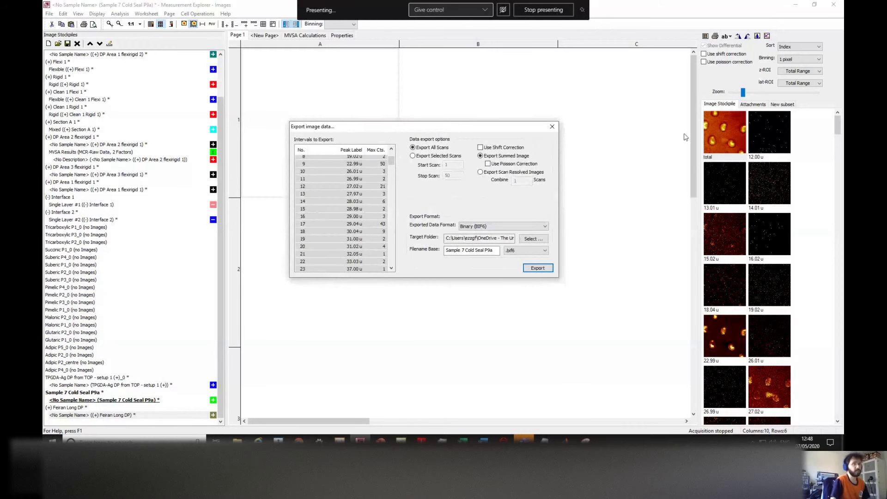
{"action": "left_click_drag", "start_coordinate": [426, 130], "coordinate": [442, 144]}
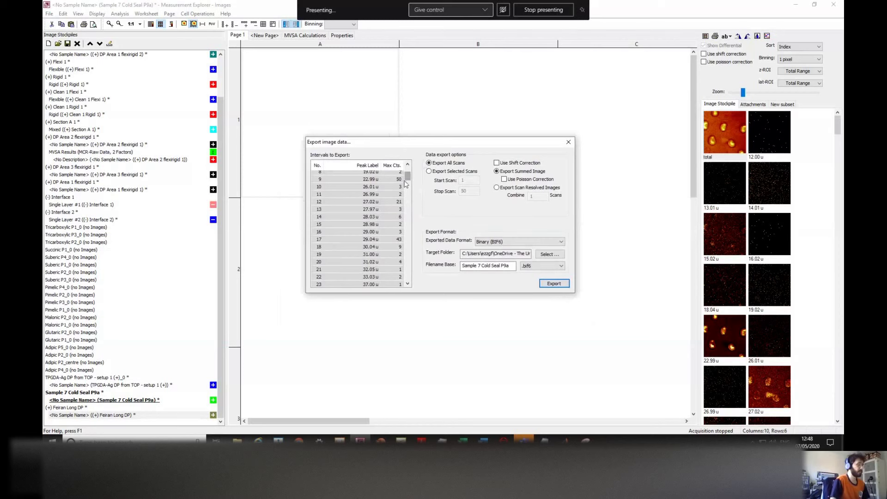
{"action": "mouse_move", "coordinate": [434, 134]}
{"action": "left_mouse_down"}
{"action": "mouse_move", "coordinate": [439, 162]}
{"action": "mouse_move", "coordinate": [410, 163]}
{"action": "mouse_move", "coordinate": [441, 144]}
{"action": "left_mouse_up"}
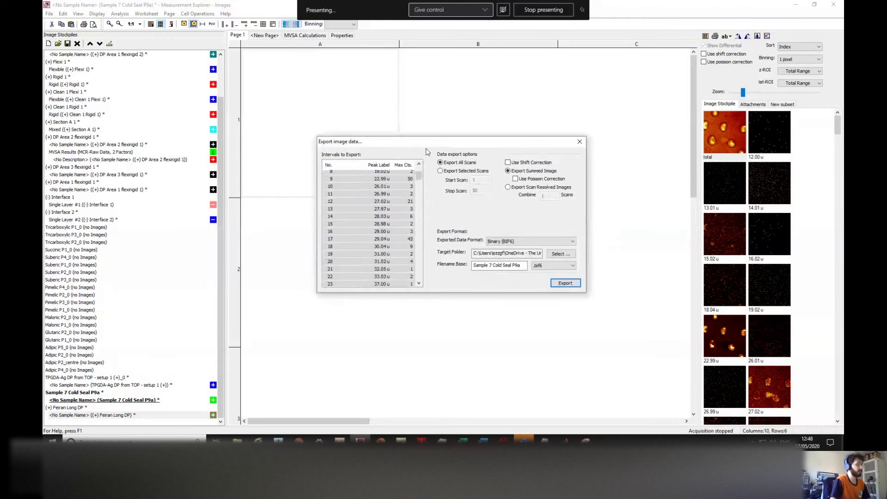
{"action": "mouse_move", "coordinate": [237, 441]}
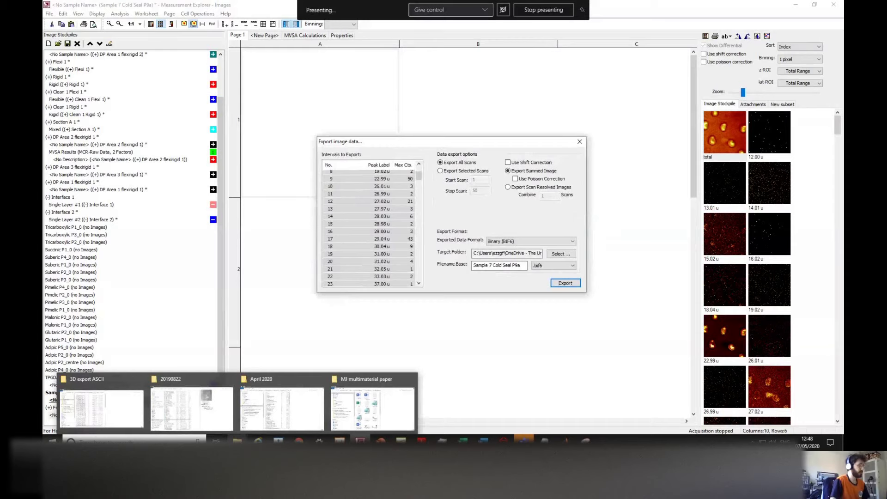
Step: Confirm in File Explorer that the 12.3 MB Sample 7 Cold Seal P9a.BIF6 is in Imaging - adhesive
{"action": "left_click", "coordinate": [131, 411]}
{"action": "left_click", "coordinate": [346, 53]}
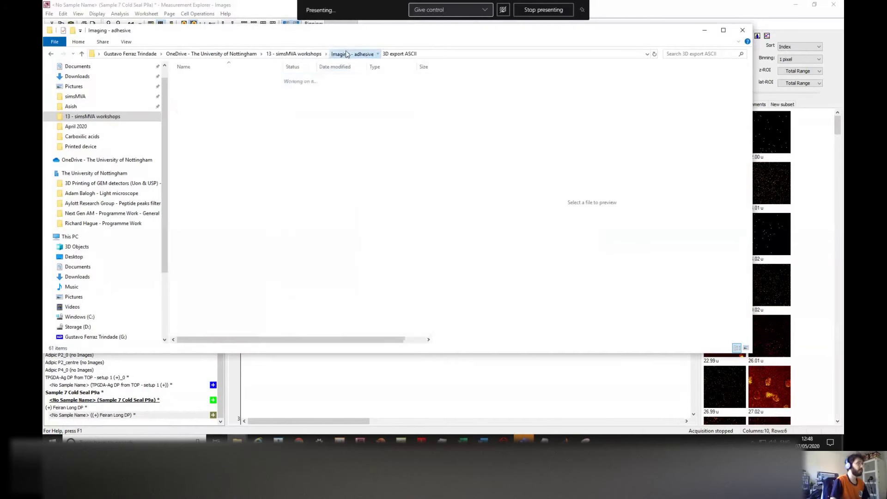
{"action": "left_click", "coordinate": [236, 116]}
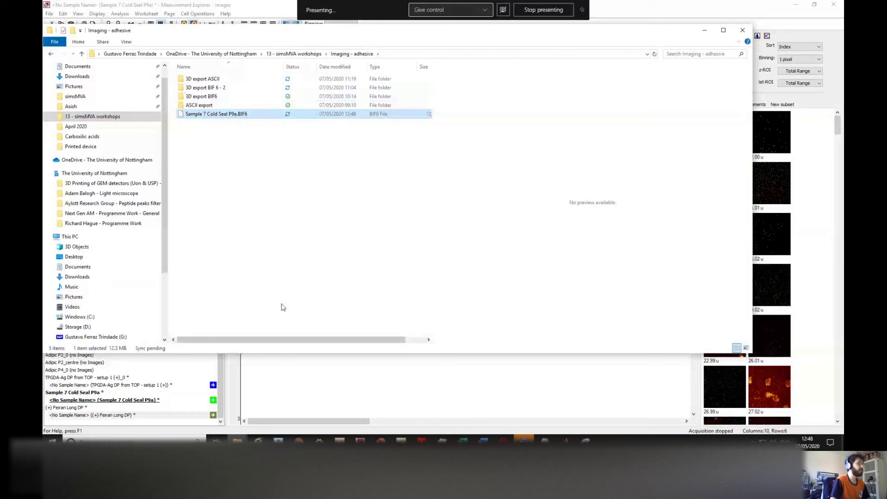
{"action": "left_click_drag", "start_coordinate": [281, 341], "coordinate": [331, 340]}
Step: Back in the export dialog, switch the format to Ascii (X, Y, I)
{"action": "left_click", "coordinate": [704, 32]}
{"action": "left_click", "coordinate": [522, 242]}
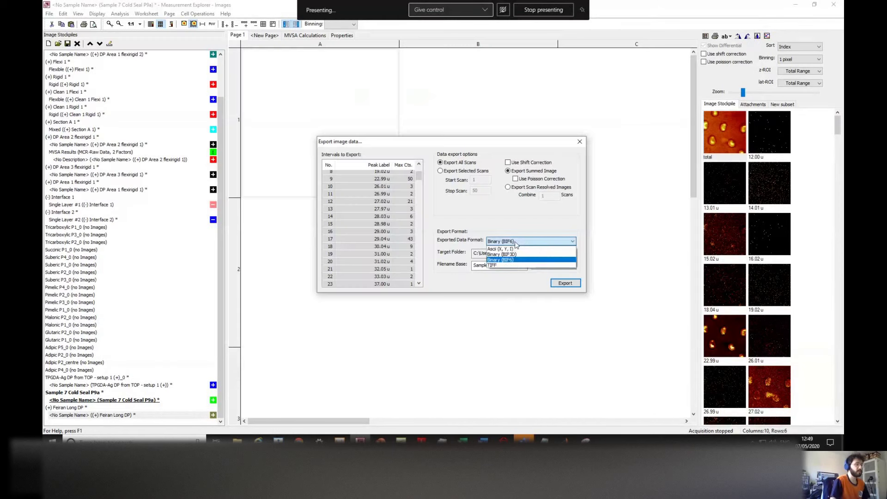
{"action": "left_click", "coordinate": [494, 250]}
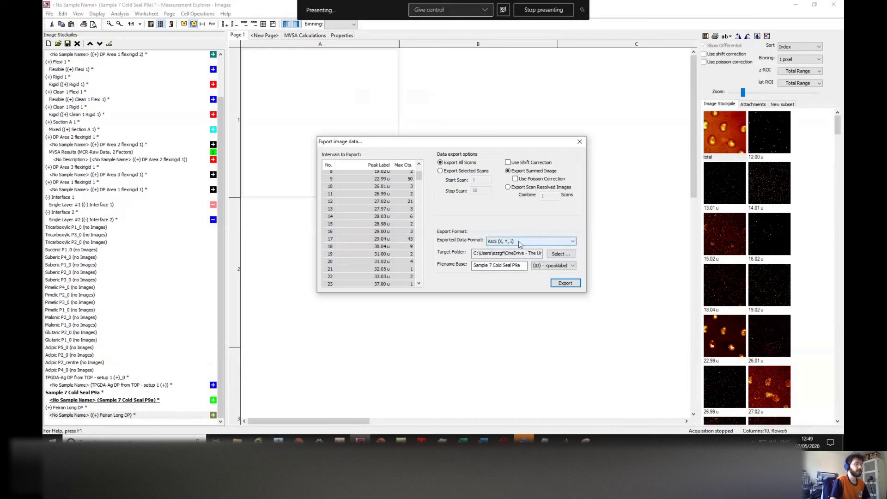
Step: Create a new folder 'ASCII export - 2' in Imaging - adhesive and set it as target
{"action": "left_click", "coordinate": [560, 254]}
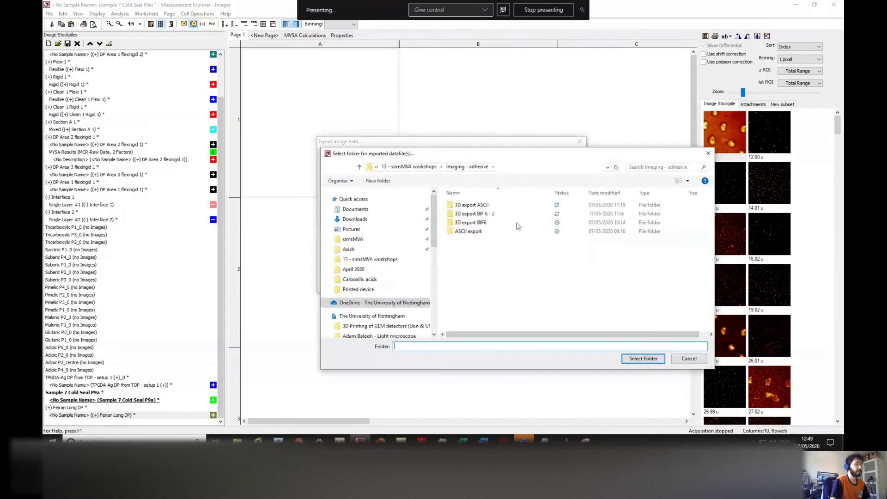
{"action": "left_click", "coordinate": [472, 233]}
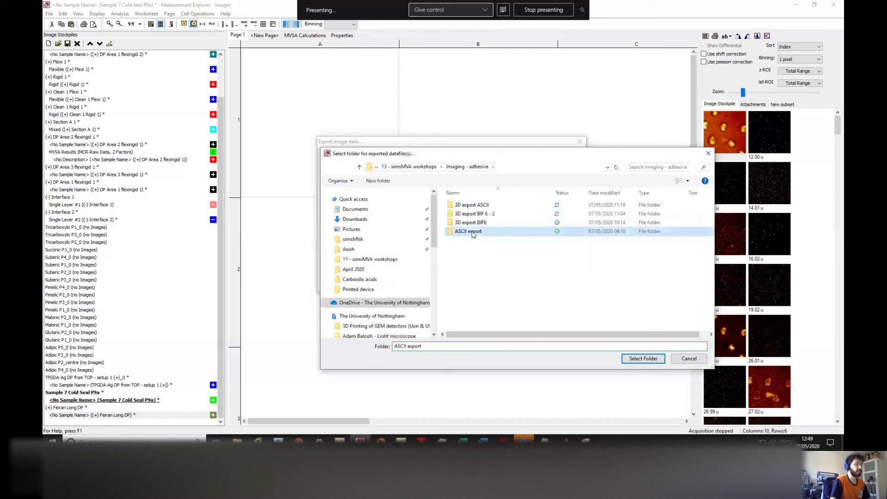
{"action": "left_click", "coordinate": [390, 182]}
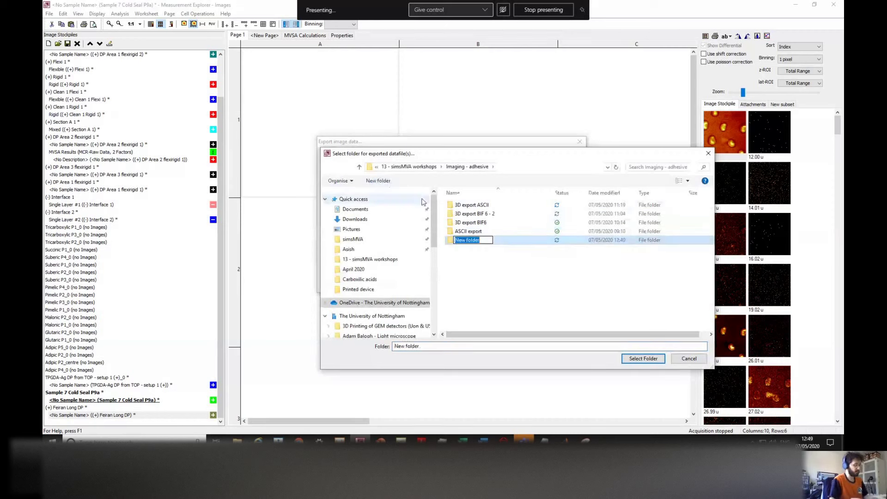
{"action": "type", "text": "ASCII export - 2"}
{"action": "left_click", "coordinate": [472, 287]}
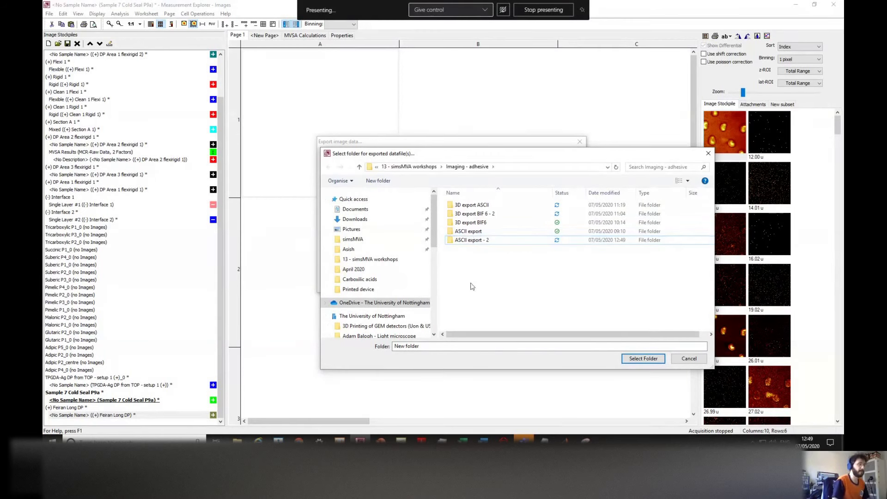
{"action": "left_click", "coordinate": [465, 241]}
{"action": "double_click", "coordinate": [465, 241]}
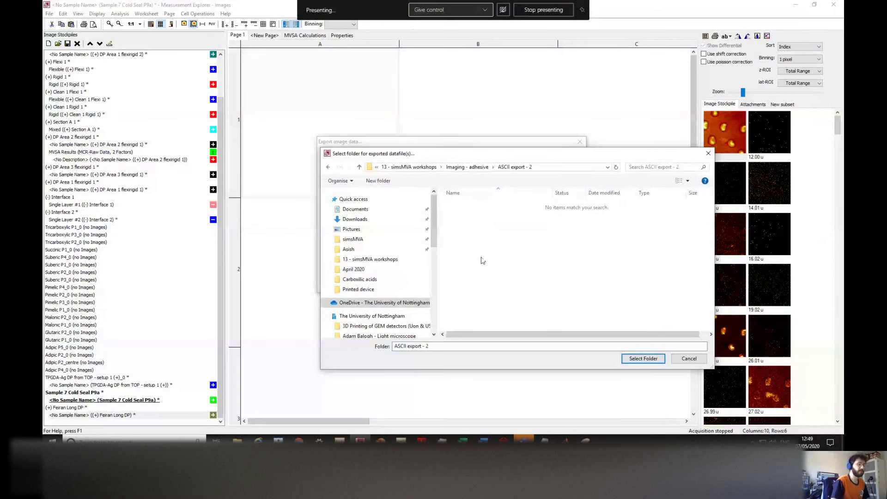
{"action": "key", "text": "Return"}
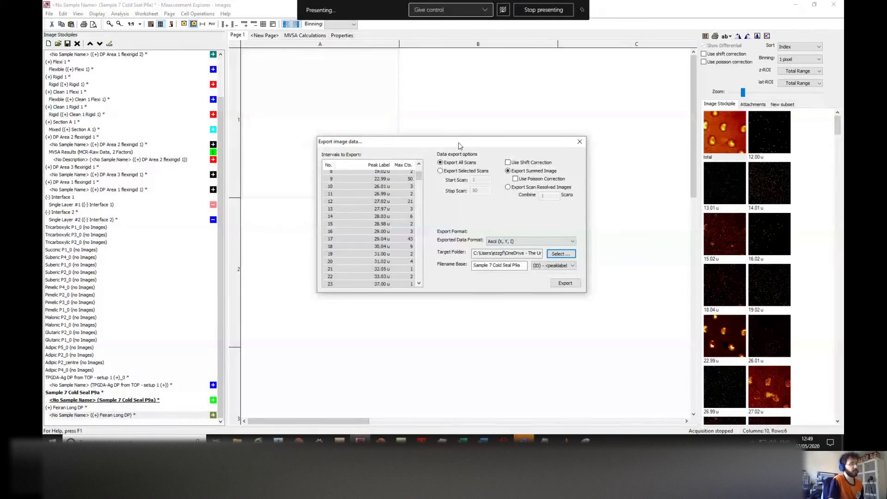
Step: Select every interval including the total with Ctrl+A and export them
{"action": "scroll", "coordinate": [418, 175], "scroll_direction": "up", "scroll_amount": 3}
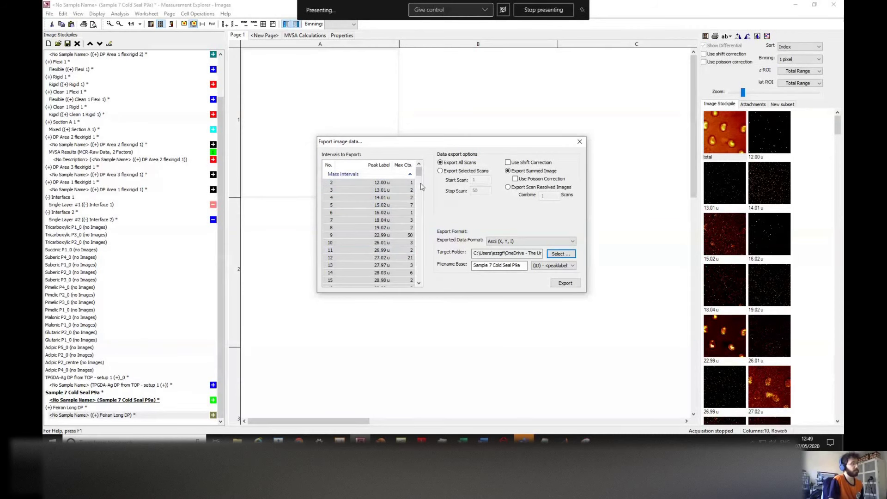
{"action": "left_click_drag", "start_coordinate": [419, 172], "coordinate": [415, 274]}
{"action": "left_click", "coordinate": [347, 194]}
{"action": "key", "text": "ctrl+a"}
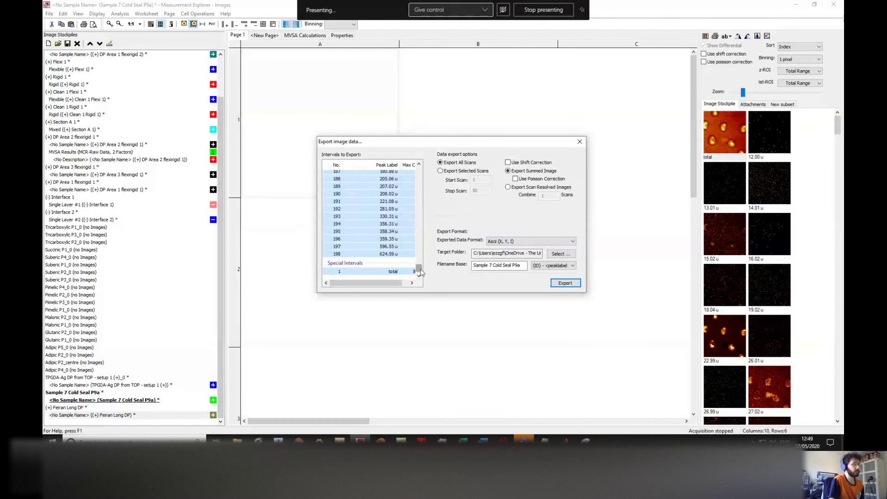
{"action": "left_click_drag", "start_coordinate": [419, 272], "coordinate": [409, 108]}
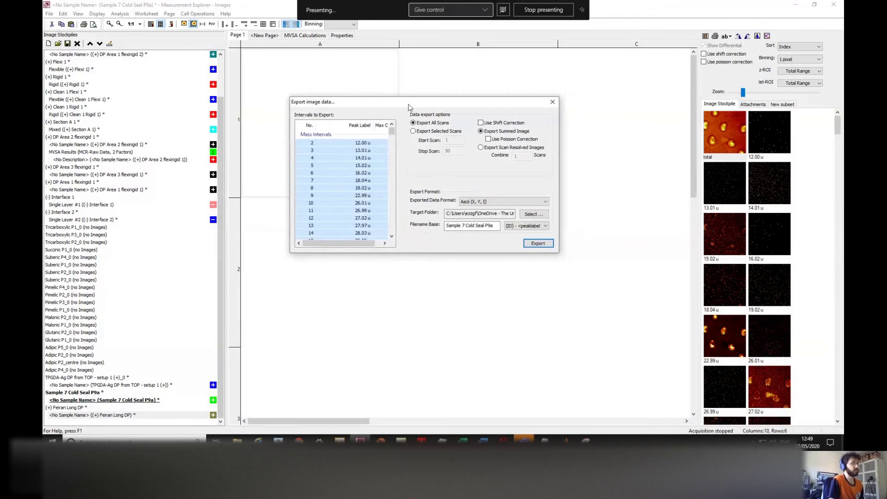
{"action": "left_click", "coordinate": [537, 244]}
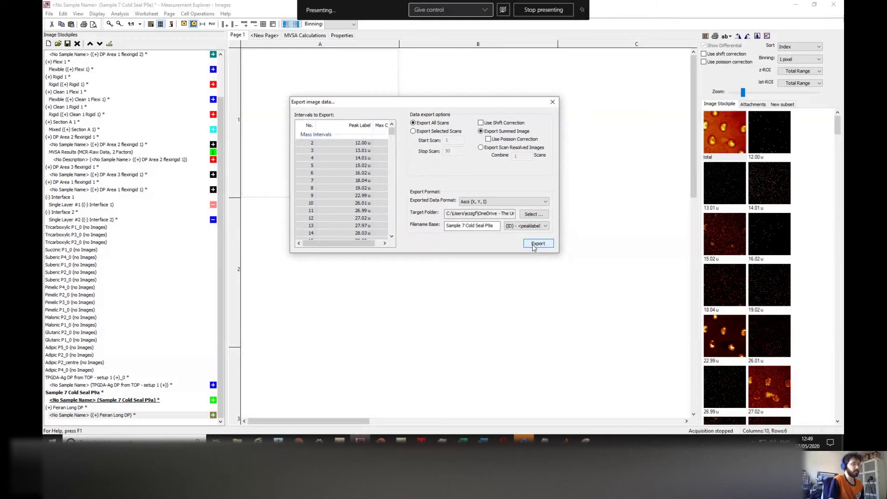
Step: Open ASCII export - 2 in File Explorer and scroll through the 198 exported text files
{"action": "mouse_move", "coordinate": [237, 440]}
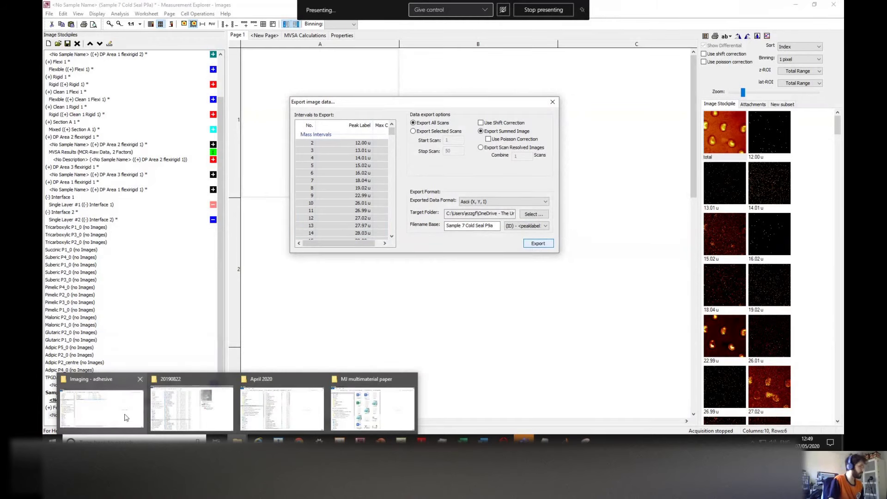
{"action": "left_click", "coordinate": [120, 411]}
{"action": "double_click", "coordinate": [208, 113]}
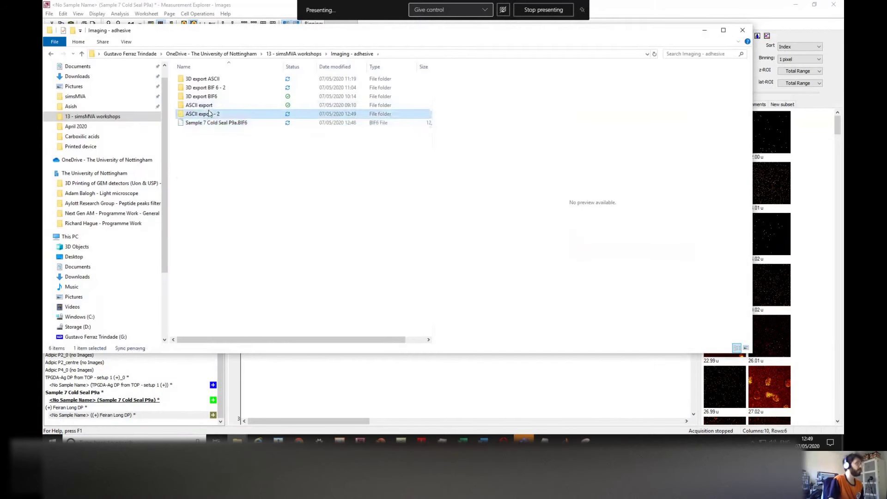
{"action": "scroll", "coordinate": [257, 174], "scroll_direction": "down", "scroll_amount": 6}
{"action": "left_click_drag", "start_coordinate": [428, 115], "coordinate": [432, 314]}
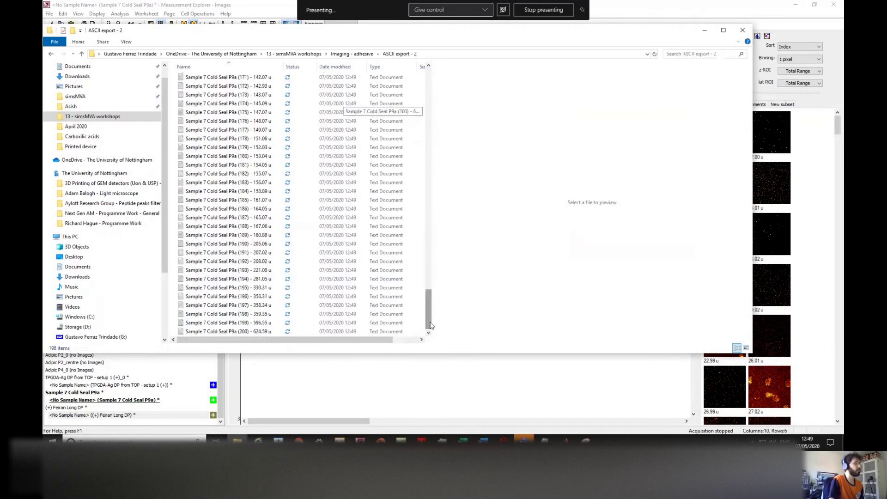
{"action": "scroll", "coordinate": [271, 255], "scroll_direction": "up", "scroll_amount": 16}
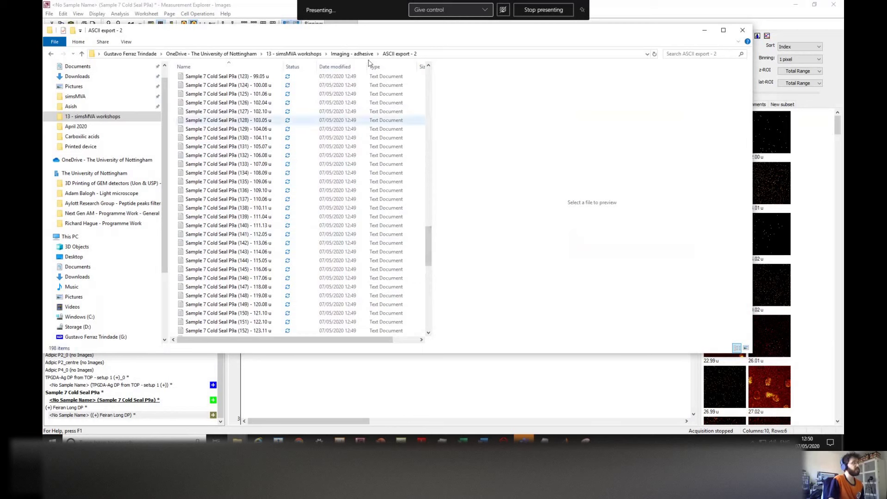
Step: Go back to Imaging - adhesive, reopen ASCII export - 2, and bring simsMVA forward
{"action": "left_click", "coordinate": [352, 54]}
{"action": "left_click", "coordinate": [226, 123]}
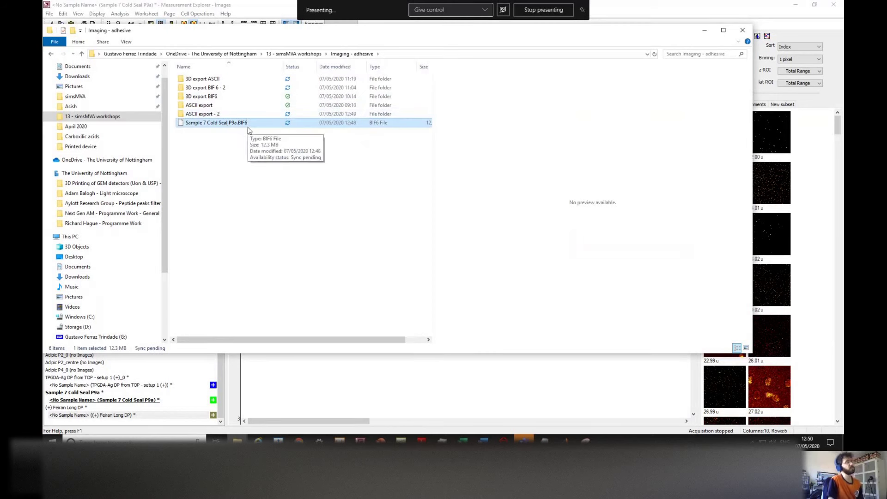
{"action": "double_click", "coordinate": [225, 115]}
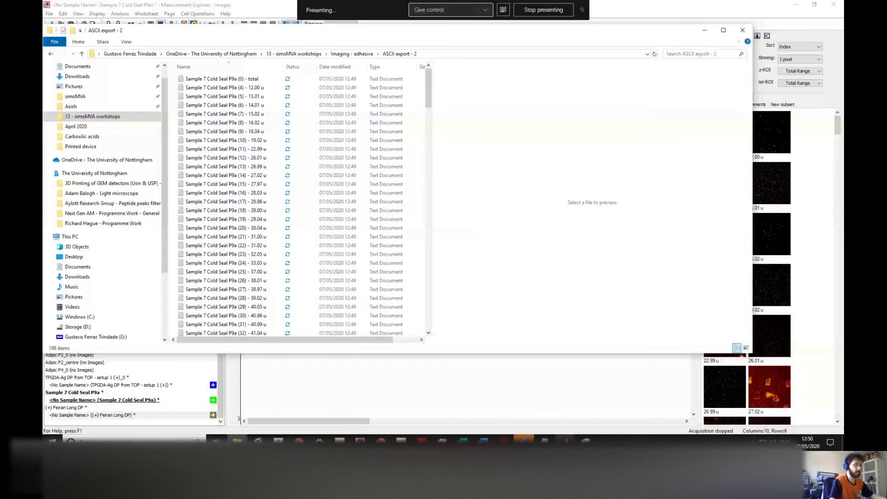
{"action": "left_click", "coordinate": [566, 442]}
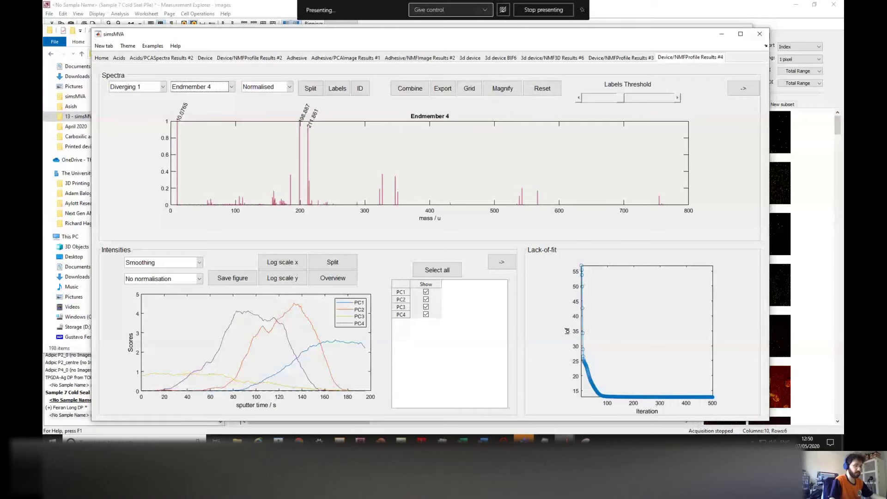
Step: In the other simsMVA window, add a new Images tab named 'Adhesive' and switch to it
{"action": "mouse_move", "coordinate": [566, 442]}
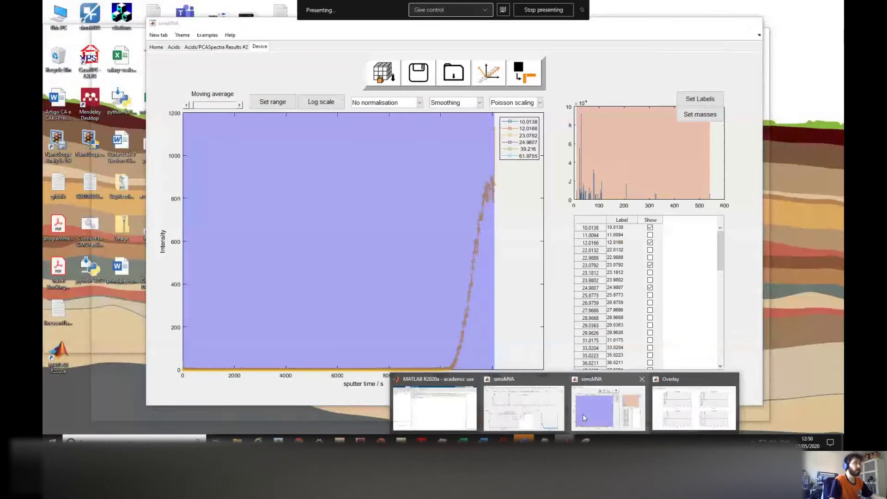
{"action": "left_click", "coordinate": [583, 414]}
{"action": "left_click", "coordinate": [157, 36]}
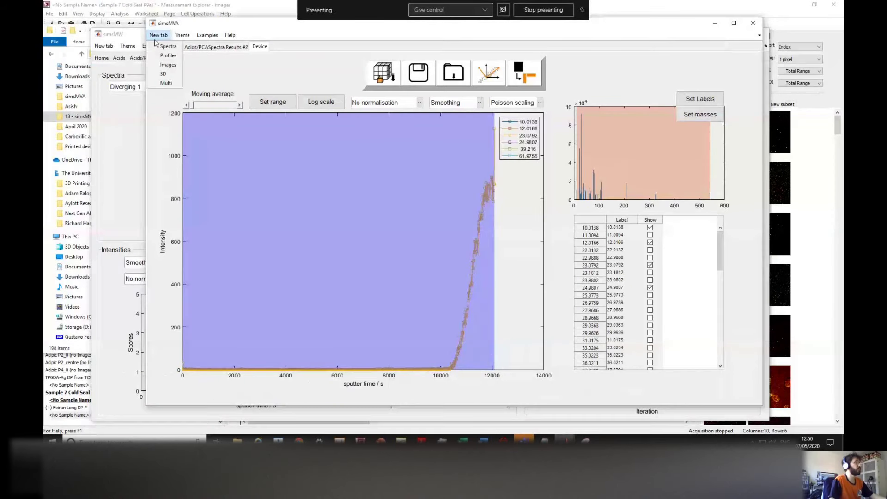
{"action": "left_click", "coordinate": [168, 66]}
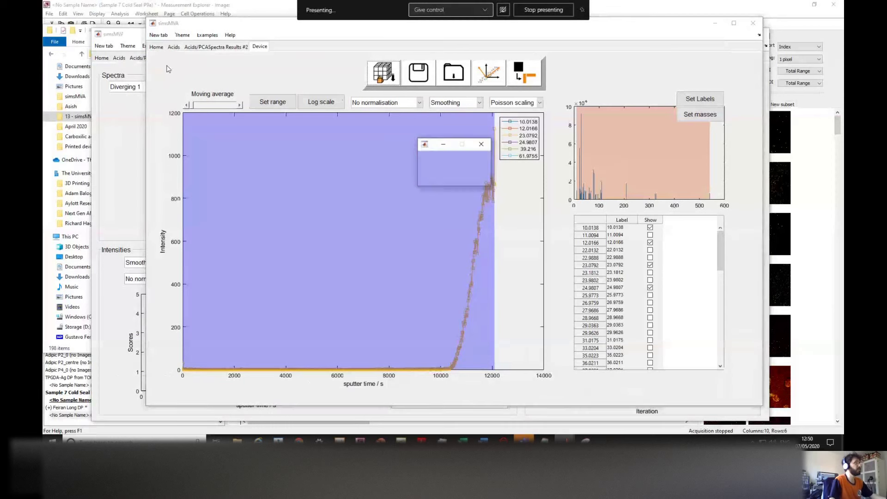
{"action": "type", "text": "Adhesiv"}
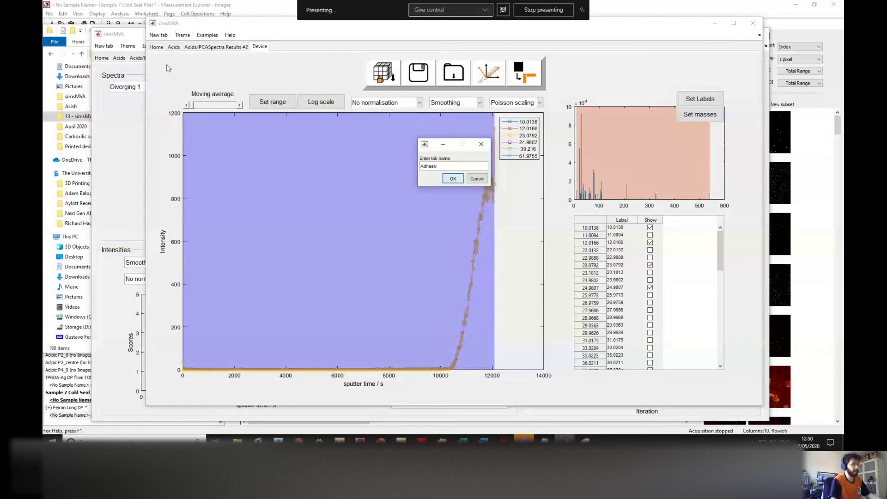
{"action": "type", "text": "e"}
{"action": "left_click", "coordinate": [448, 179]}
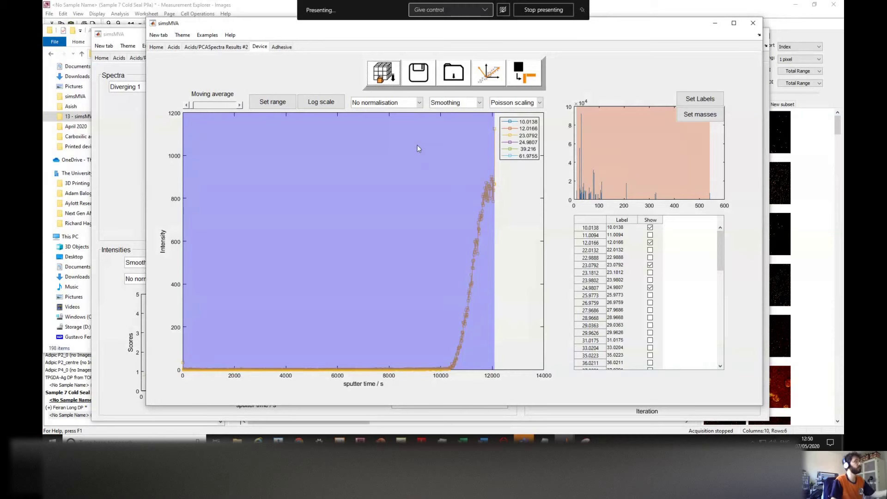
{"action": "left_click", "coordinate": [281, 48]}
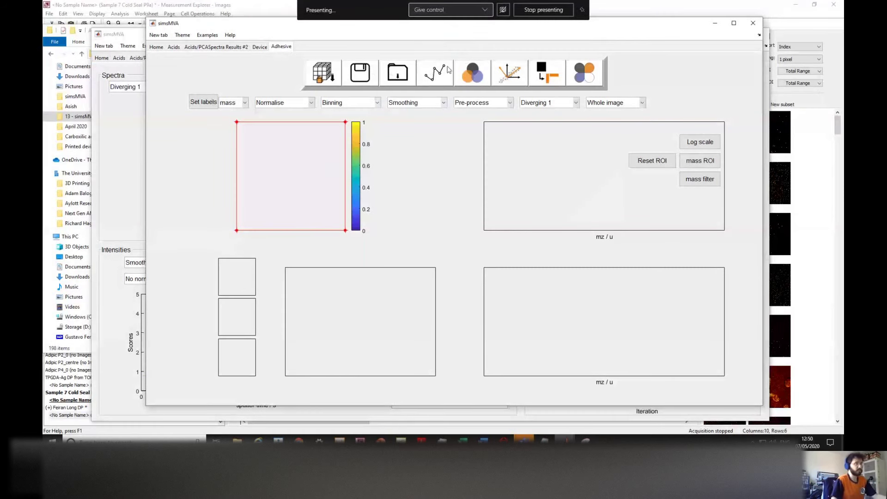
Step: Load Sample 7 Cold Seal P9a.BIF6 from Imaging - adhesive as a single BIF6 file at binning 1
{"action": "left_click", "coordinate": [319, 76]}
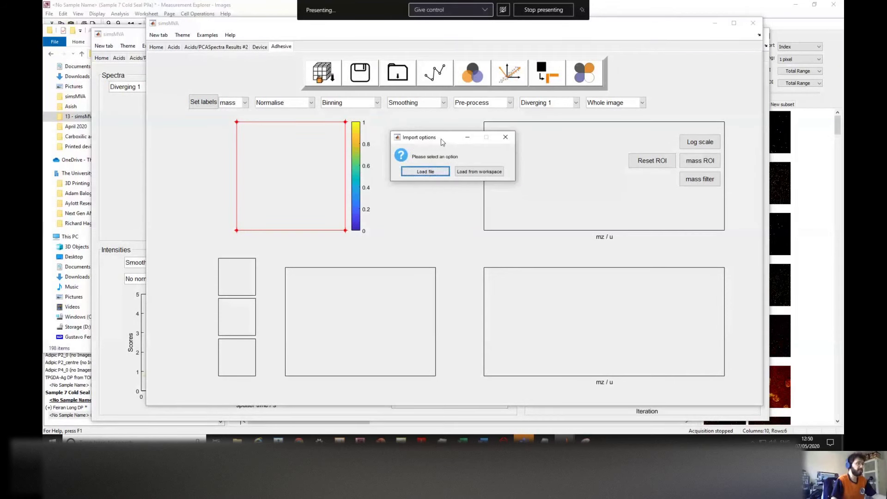
{"action": "left_click", "coordinate": [425, 175]}
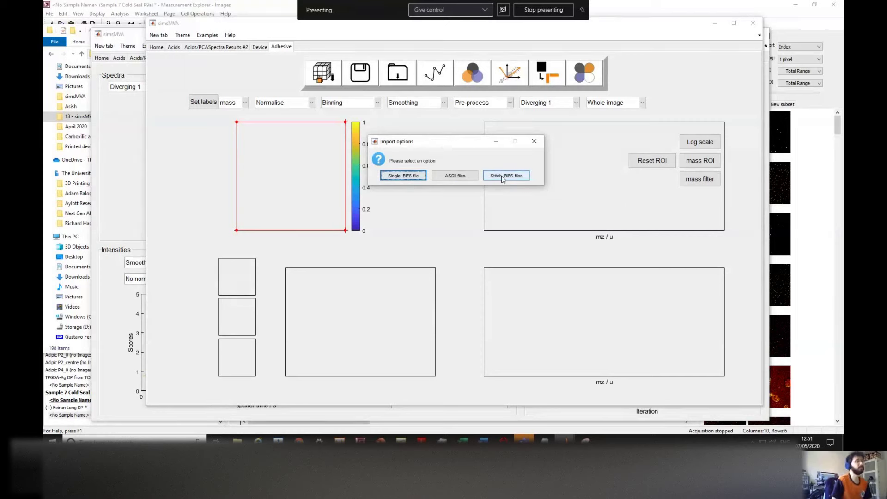
{"action": "left_click", "coordinate": [403, 175]}
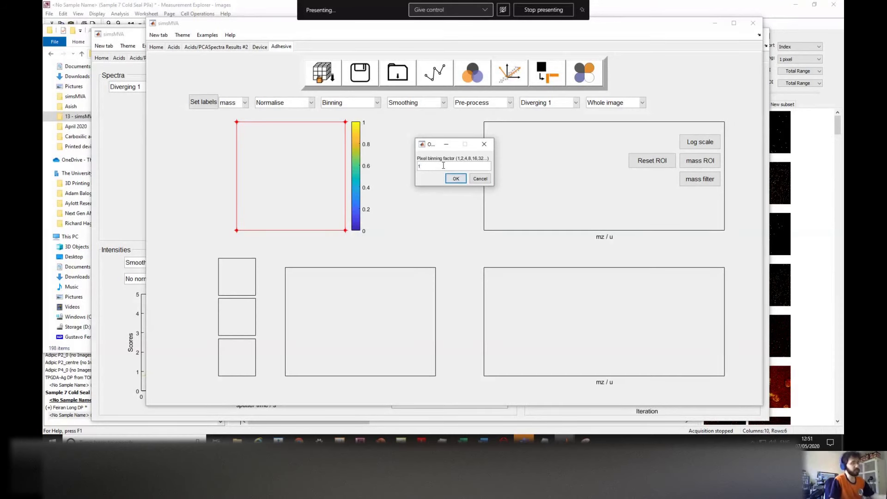
{"action": "left_click", "coordinate": [452, 178]}
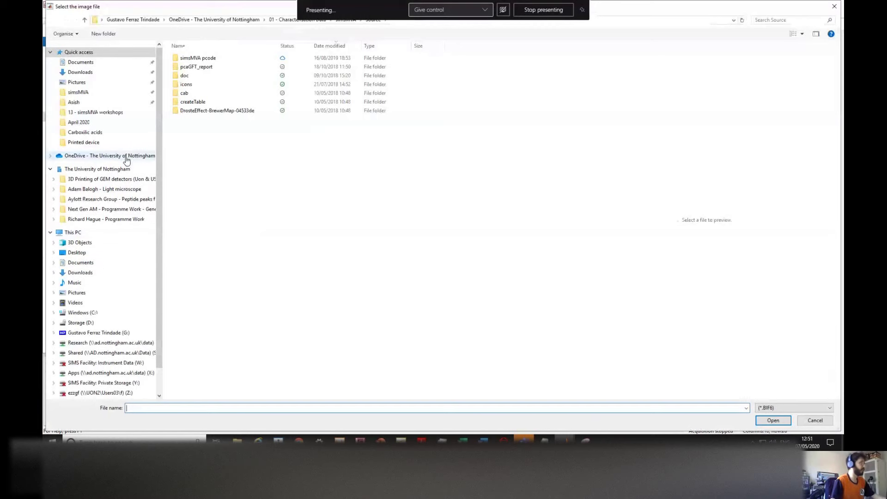
{"action": "left_click", "coordinate": [109, 113]}
{"action": "double_click", "coordinate": [199, 67]}
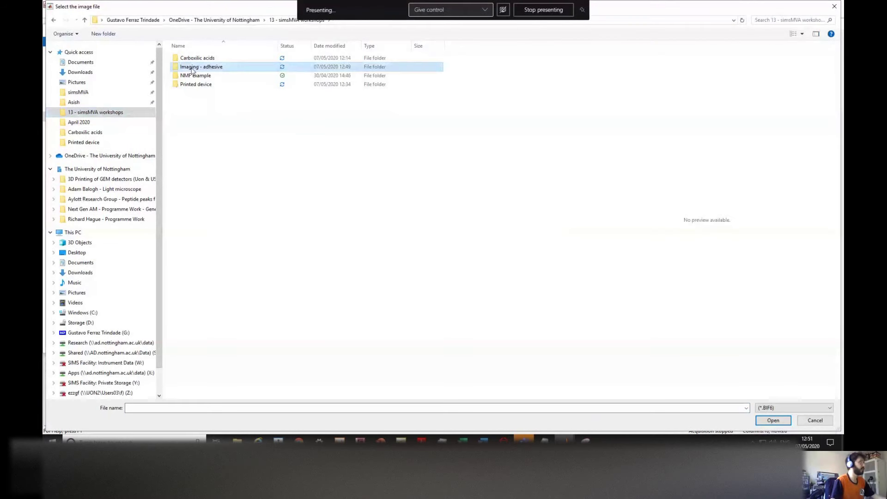
{"action": "left_click", "coordinate": [205, 102]}
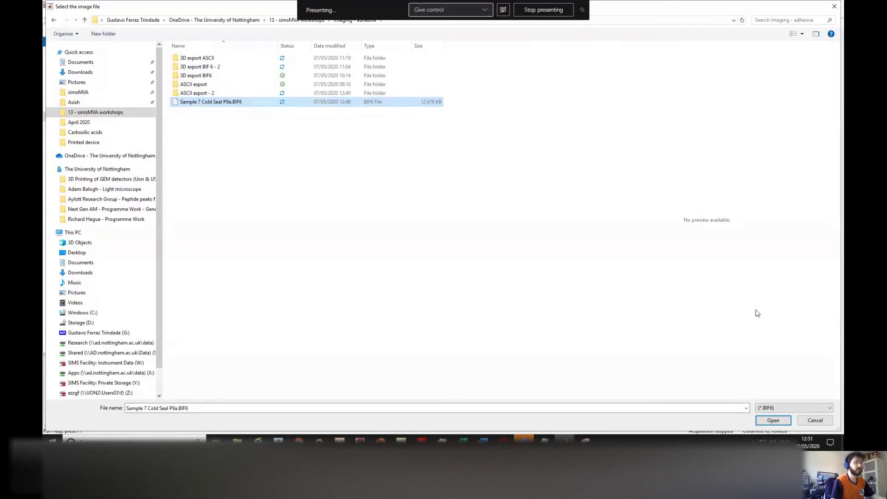
{"action": "left_click", "coordinate": [773, 420]}
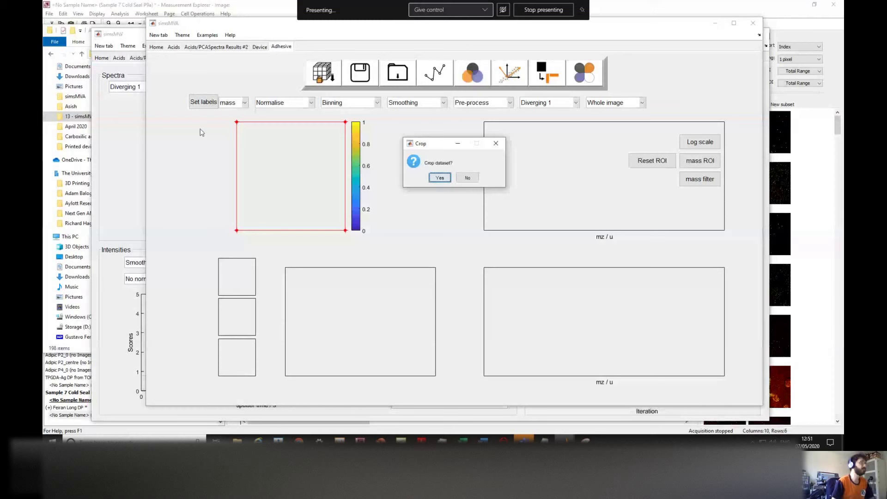
Step: Load the full adhesive dataset without cropping, accepting the big-dataset RAM warning
{"action": "left_click_drag", "start_coordinate": [433, 145], "coordinate": [429, 143]}
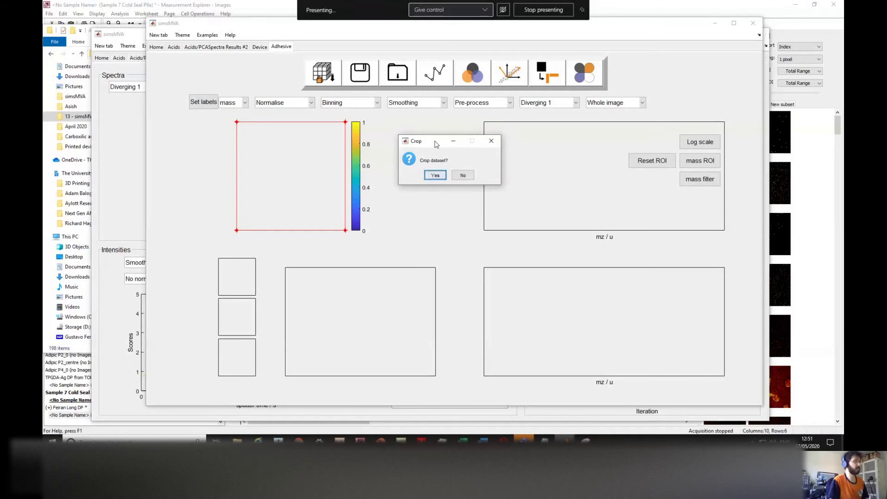
{"action": "left_click_drag", "start_coordinate": [433, 139], "coordinate": [427, 123]}
{"action": "left_click", "coordinate": [456, 162]}
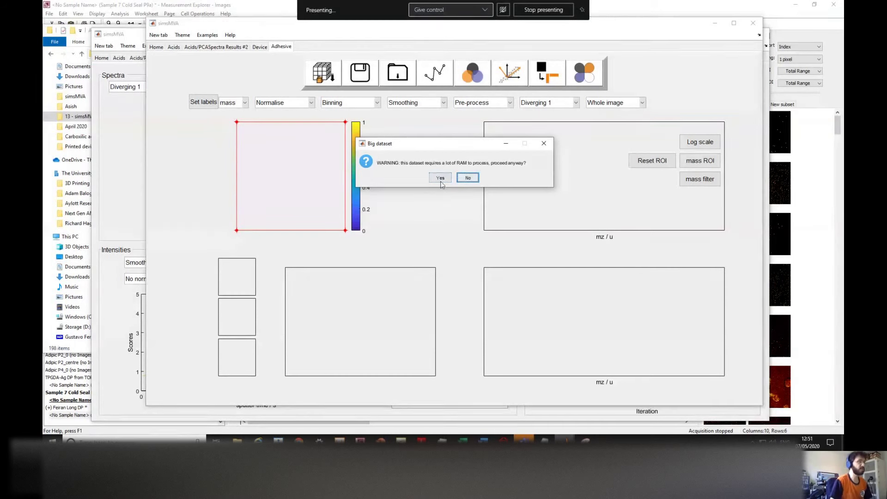
{"action": "left_click", "coordinate": [439, 177]}
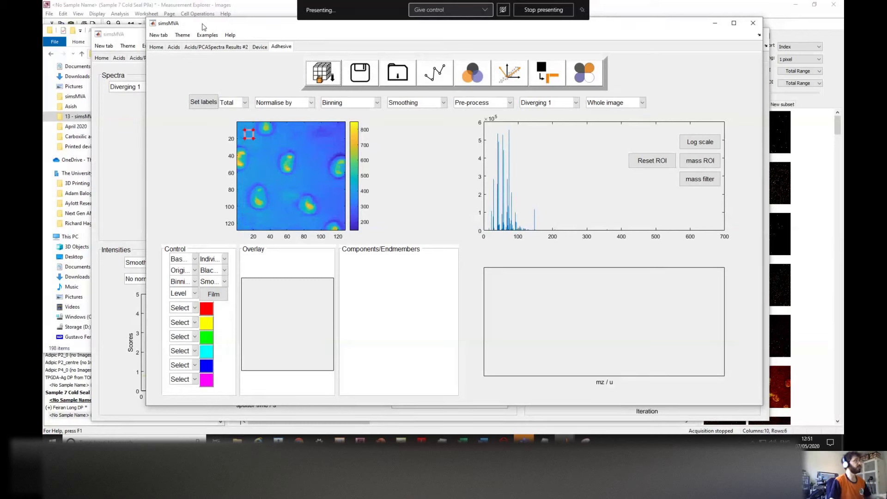
{"action": "left_click", "coordinate": [159, 36]}
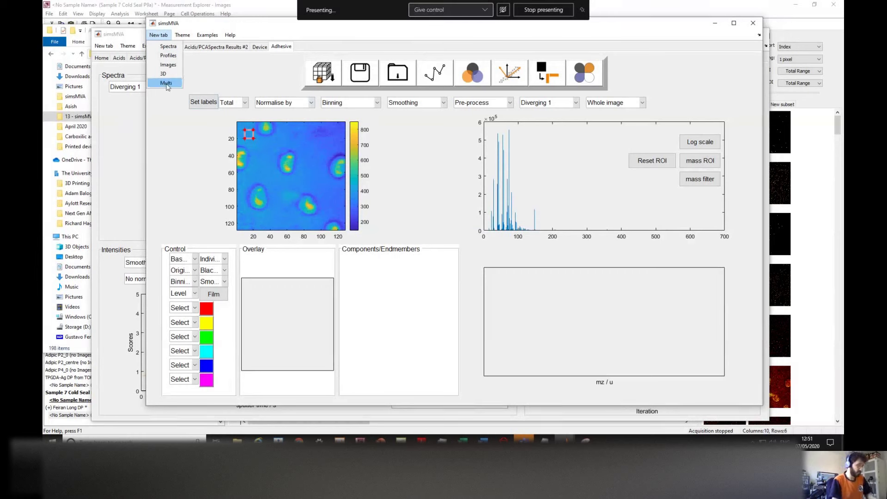
Step: Create a new image-analysis tab named Adhesive - 2
{"action": "left_click", "coordinate": [166, 84]}
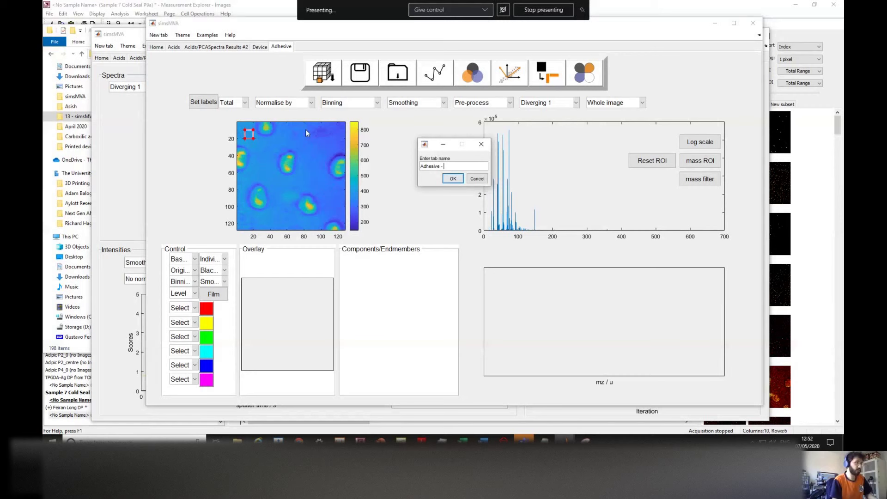
{"action": "left_click", "coordinate": [452, 179]}
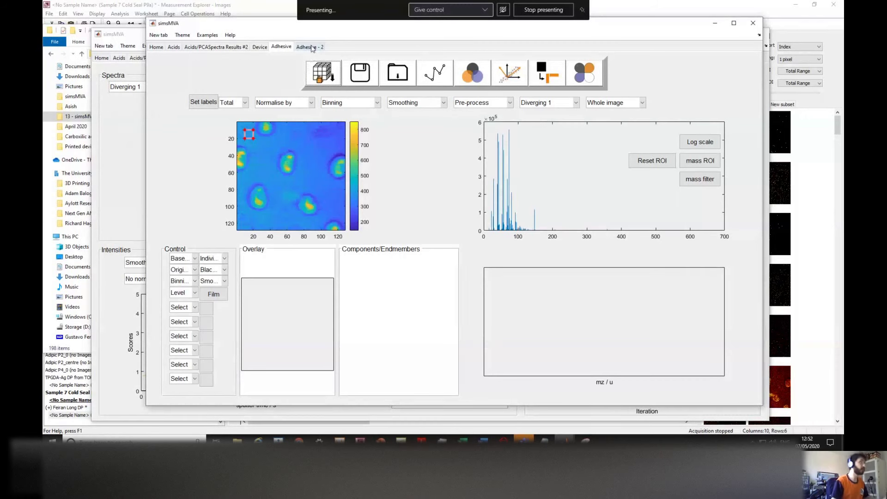
{"action": "left_click", "coordinate": [311, 48]}
Step: Load every Sample 7 file from Imaging - adhesive > ASCII export - 2 except total, accepting the memory warning
{"action": "left_click", "coordinate": [317, 79]}
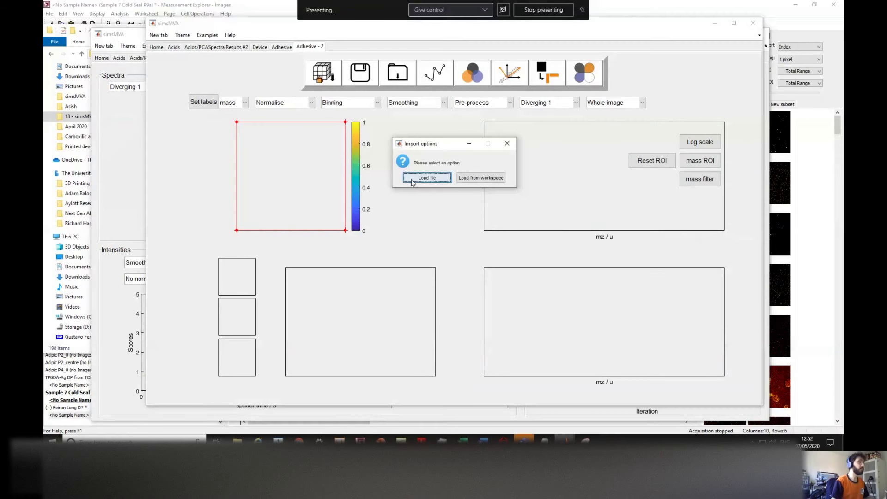
{"action": "left_click", "coordinate": [446, 179]}
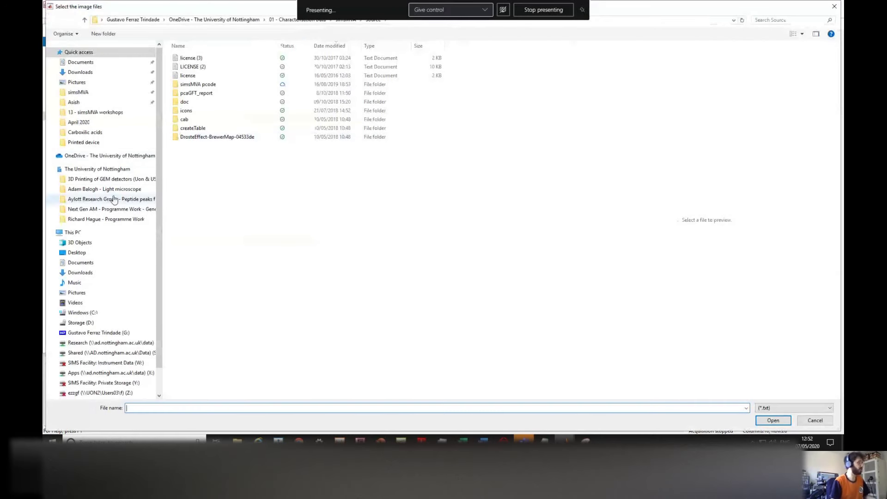
{"action": "left_click", "coordinate": [105, 157]}
{"action": "left_click", "coordinate": [121, 113]}
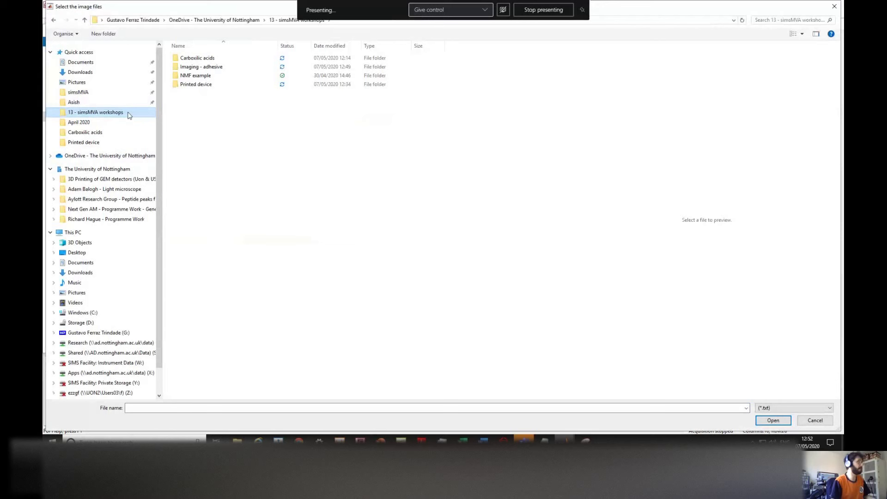
{"action": "double_click", "coordinate": [225, 68]}
{"action": "double_click", "coordinate": [204, 93]}
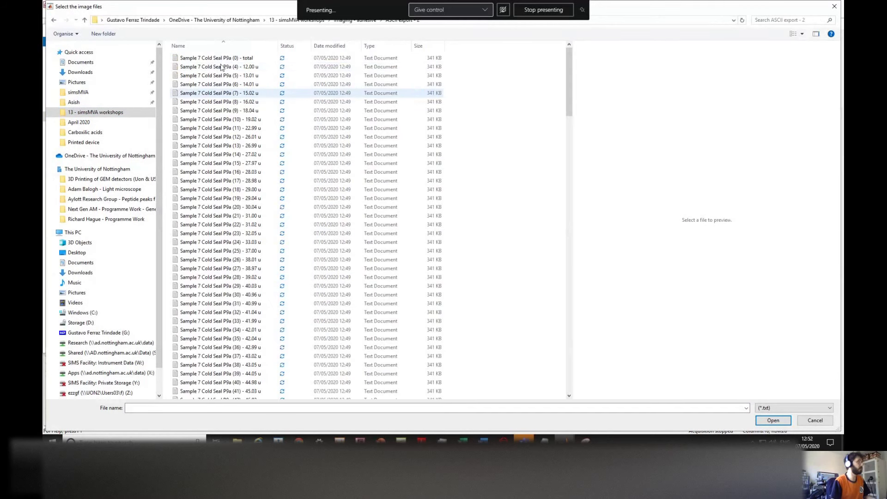
{"action": "left_click", "coordinate": [221, 58]}
{"action": "key", "text": "ctrl+a"}
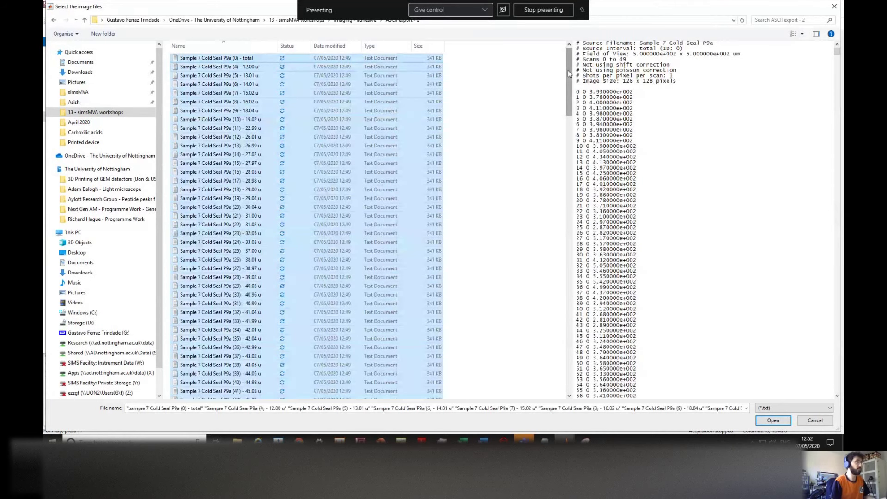
{"action": "left_click", "coordinate": [221, 58], "text": "ctrl"}
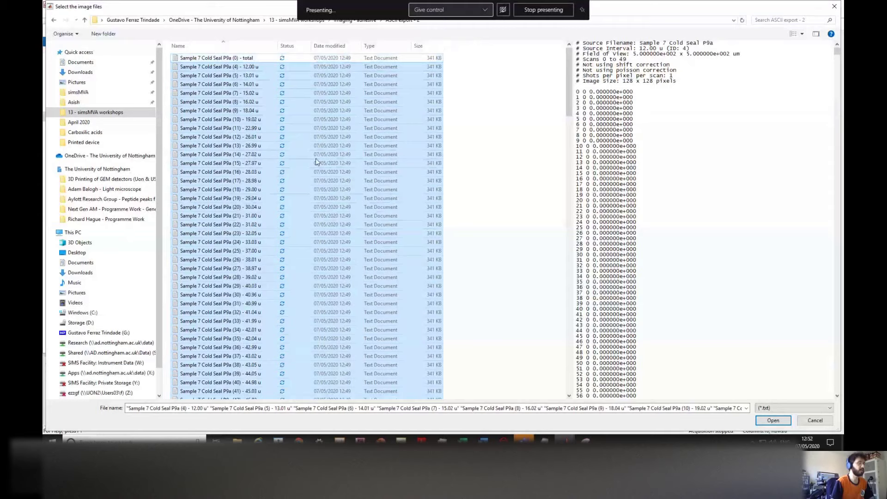
{"action": "left_click", "coordinate": [773, 421]}
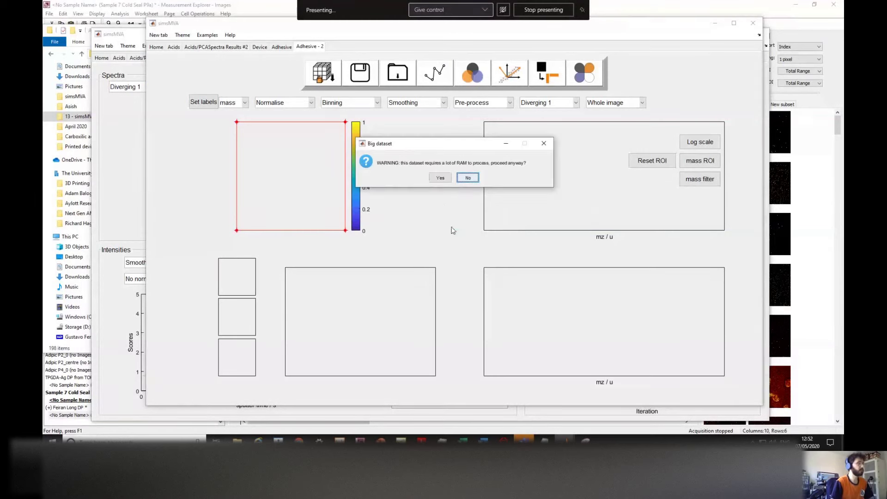
{"action": "left_click", "coordinate": [438, 179]}
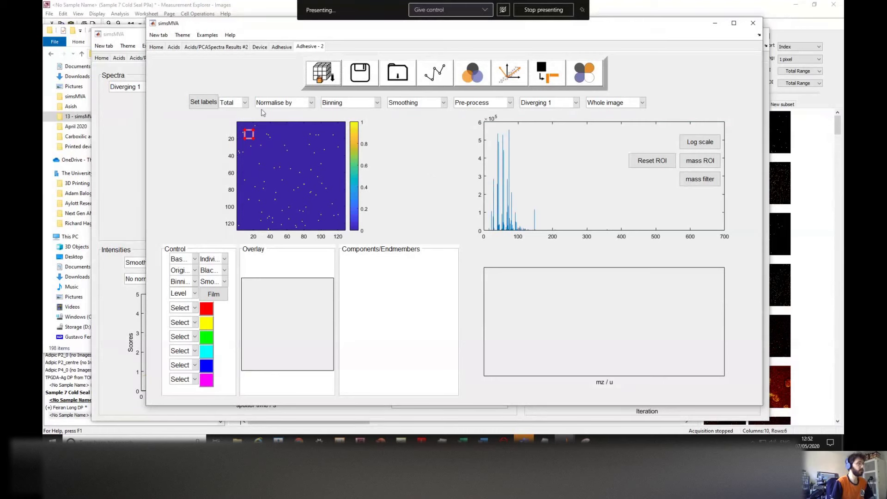
Step: Preview the 13.01 and 22.99 ion images, then show 22.99 in the Adhesive tab
{"action": "left_click", "coordinate": [249, 106]}
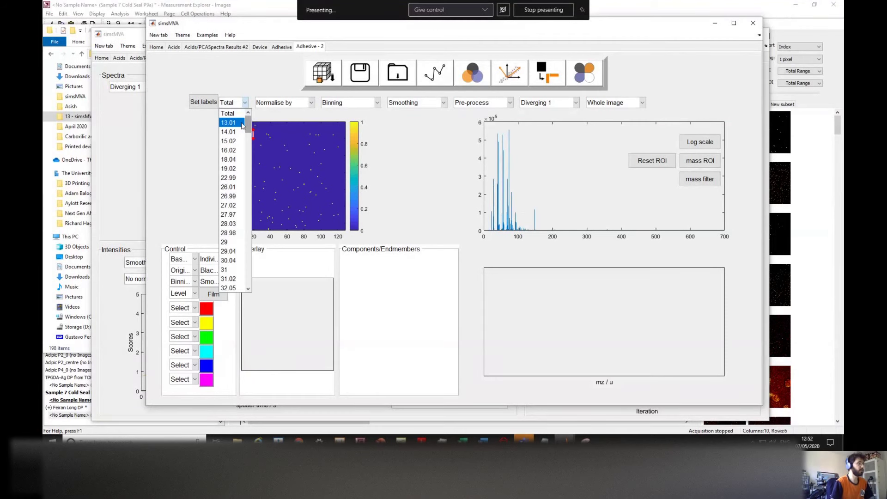
{"action": "left_click", "coordinate": [242, 117]}
{"action": "left_click", "coordinate": [243, 104]}
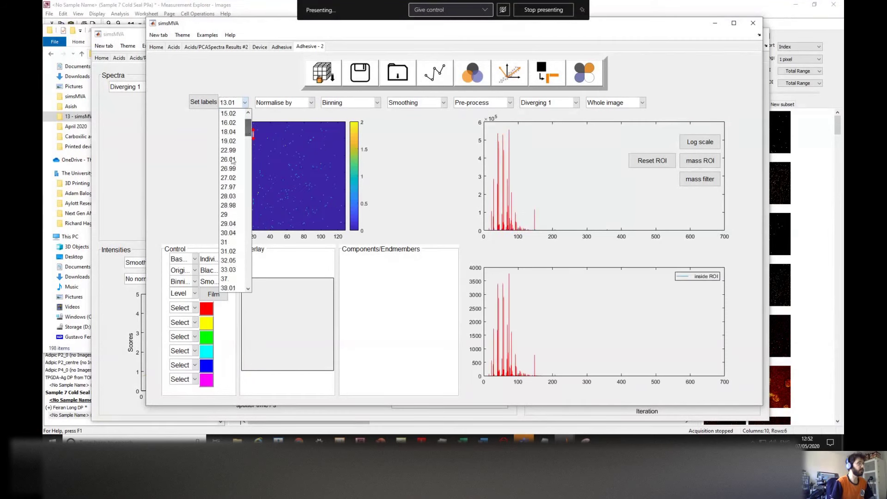
{"action": "left_click", "coordinate": [229, 153]}
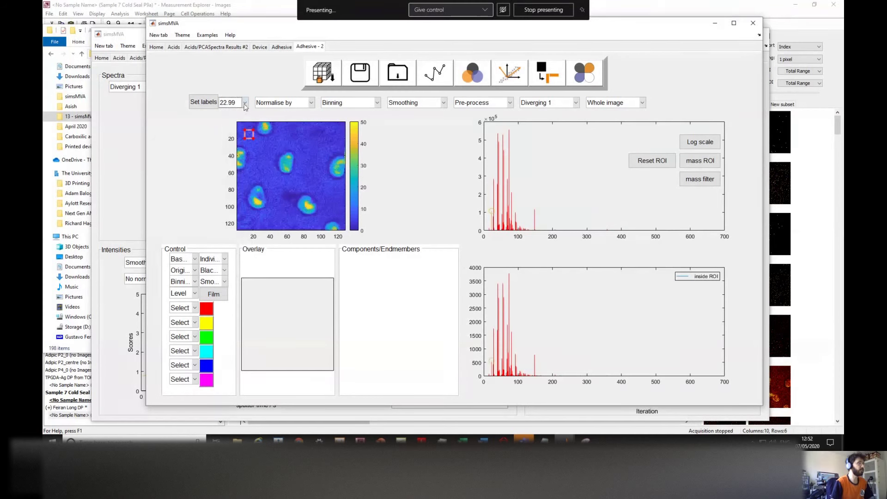
{"action": "left_click", "coordinate": [279, 47]}
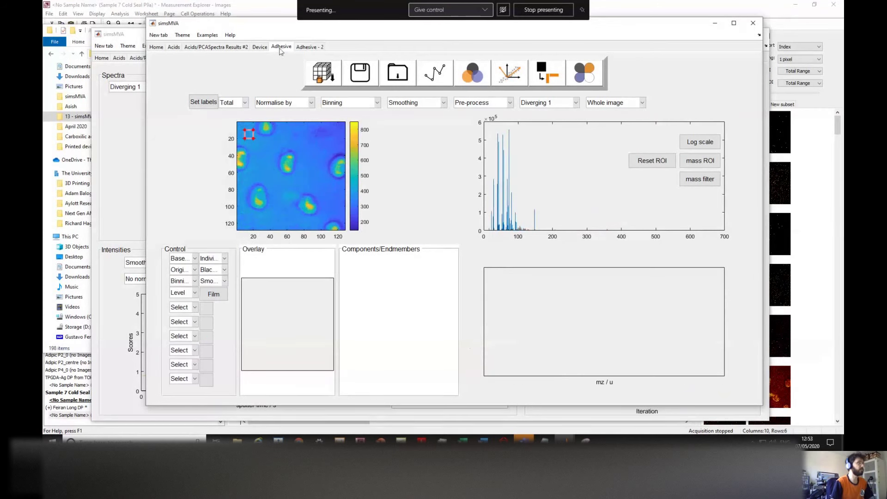
{"action": "left_click", "coordinate": [246, 102]}
{"action": "left_click", "coordinate": [235, 188]}
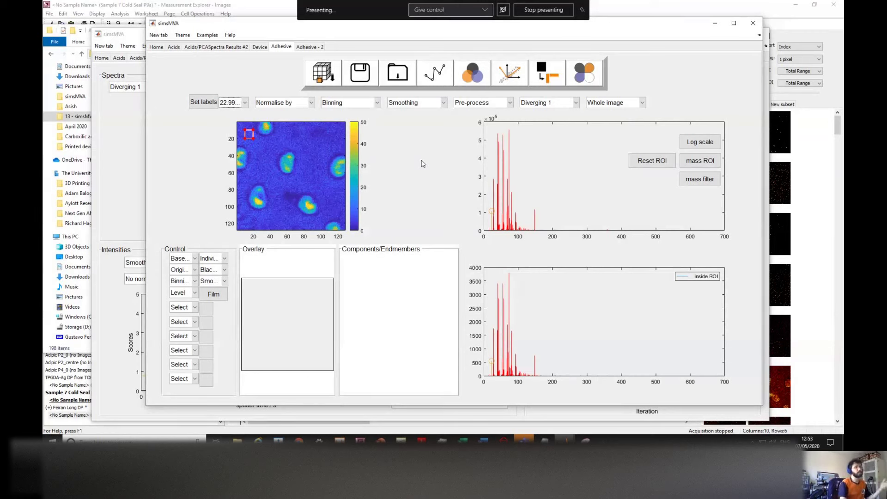
Step: Normalise the image by total counts and switch back to the 22.99 ion image
{"action": "left_click", "coordinate": [301, 104]}
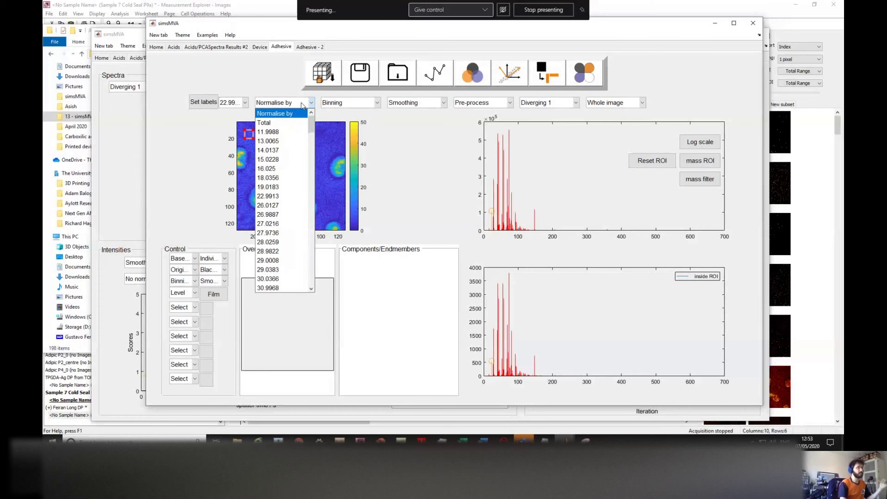
{"action": "left_click", "coordinate": [234, 103]}
{"action": "left_click", "coordinate": [234, 115]}
{"action": "left_click", "coordinate": [274, 104]}
{"action": "left_click", "coordinate": [274, 114]}
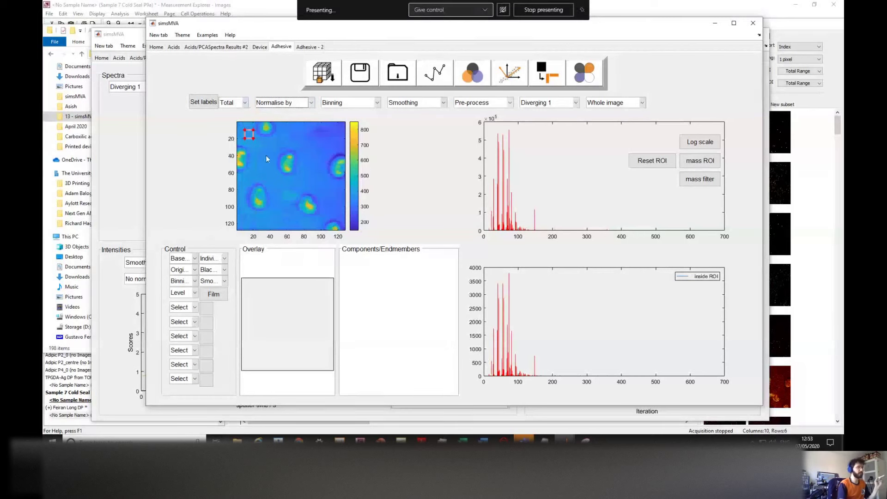
{"action": "left_click", "coordinate": [281, 103]}
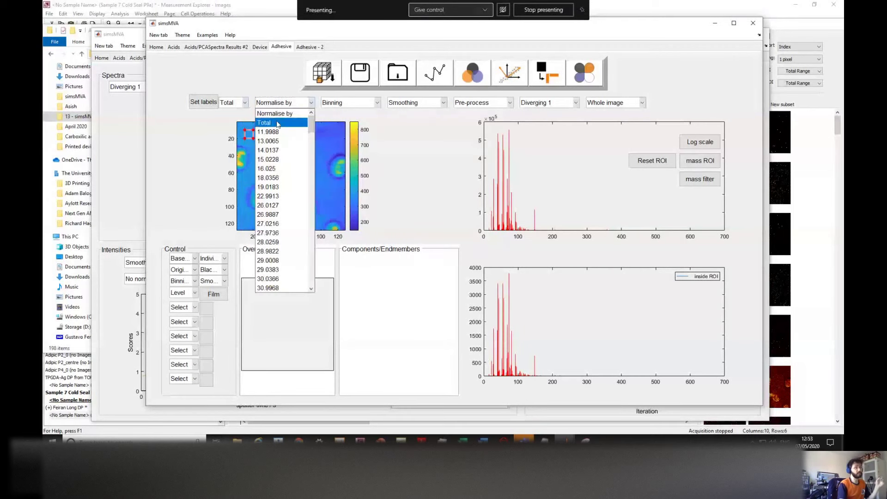
{"action": "left_click", "coordinate": [277, 123]}
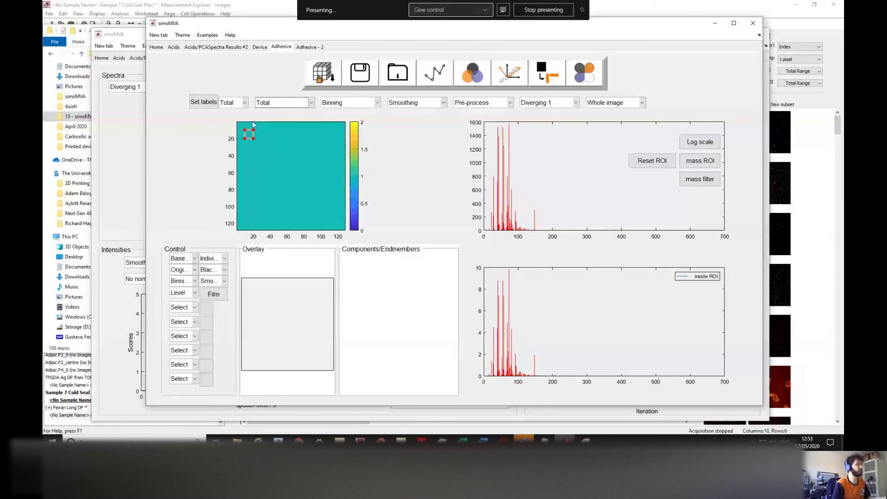
{"action": "left_click", "coordinate": [238, 103]}
{"action": "left_click", "coordinate": [226, 189]}
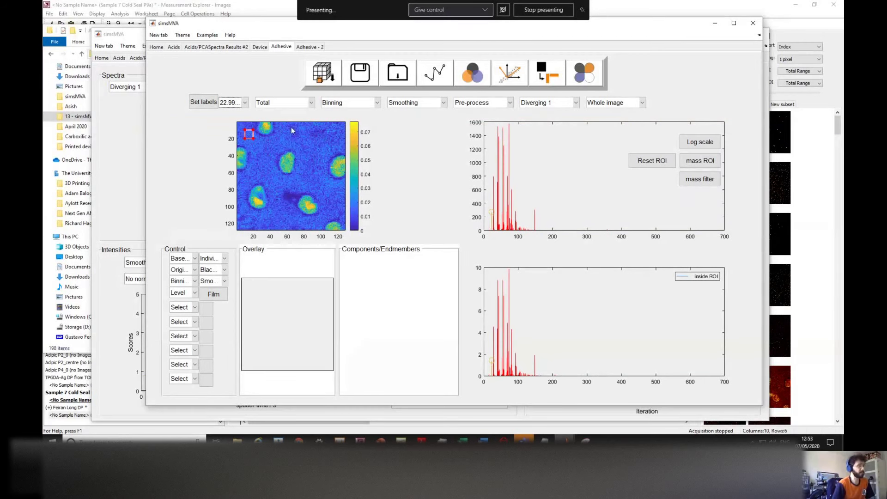
Step: Toggle the total-count normalisation off and on to compare, leaving Total selected
{"action": "left_click", "coordinate": [278, 106]}
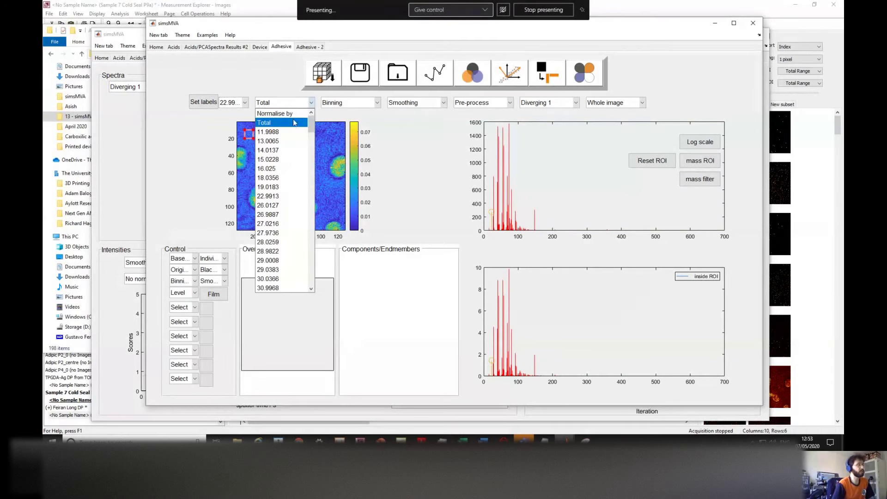
{"action": "left_click", "coordinate": [292, 115]}
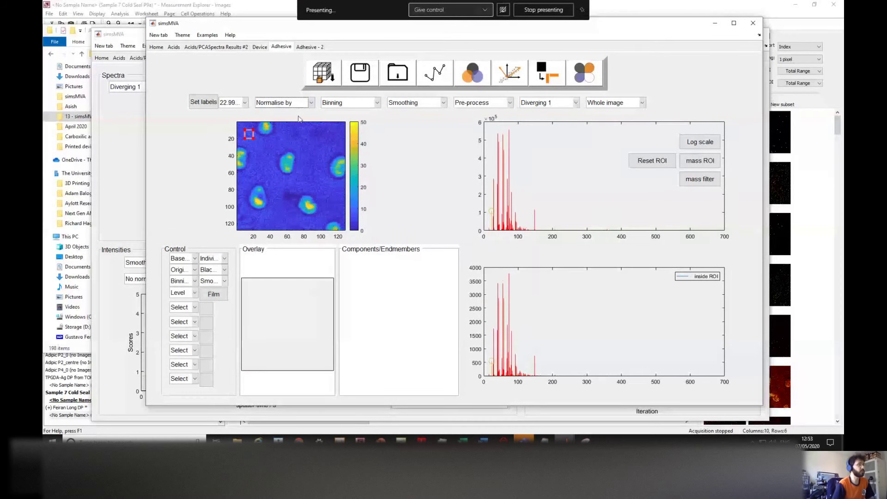
{"action": "left_click", "coordinate": [301, 107]}
{"action": "left_click", "coordinate": [289, 123]}
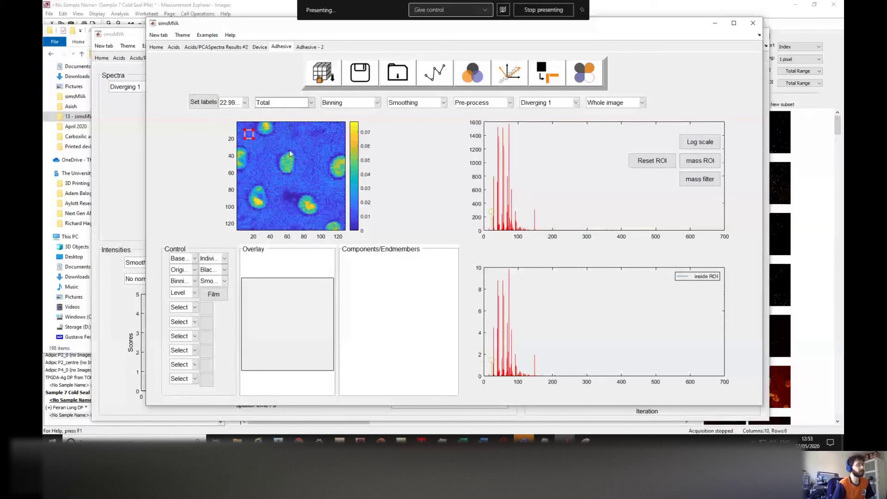
{"action": "left_click", "coordinate": [296, 104]}
{"action": "left_click", "coordinate": [291, 111]}
{"action": "left_click", "coordinate": [291, 109]}
{"action": "left_click", "coordinate": [288, 121]}
{"action": "left_click", "coordinate": [366, 104]}
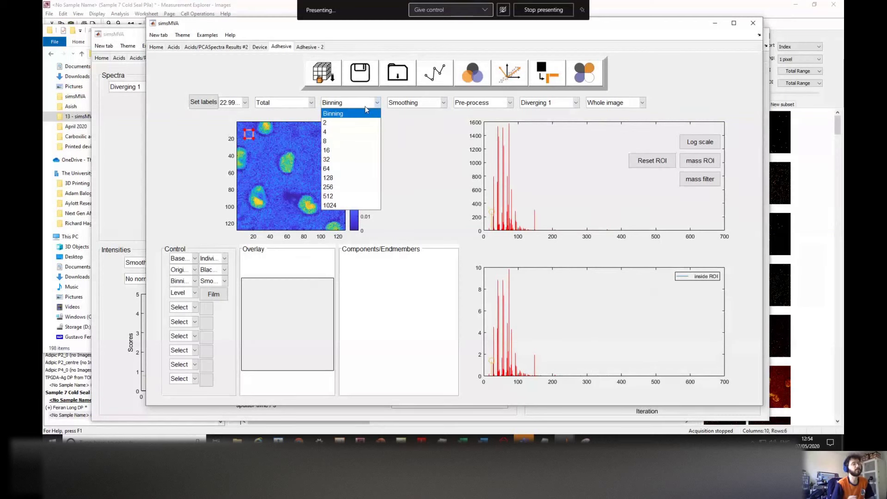
{"action": "left_click", "coordinate": [354, 122]}
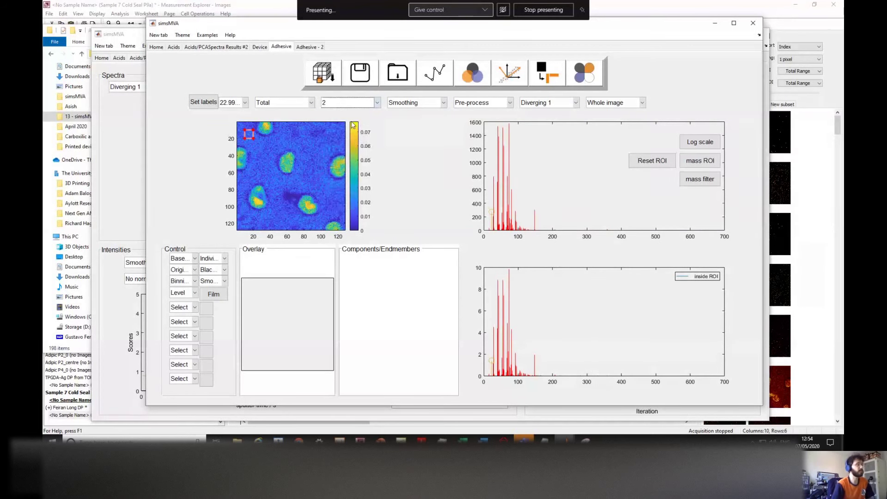
{"action": "left_click", "coordinate": [350, 105]}
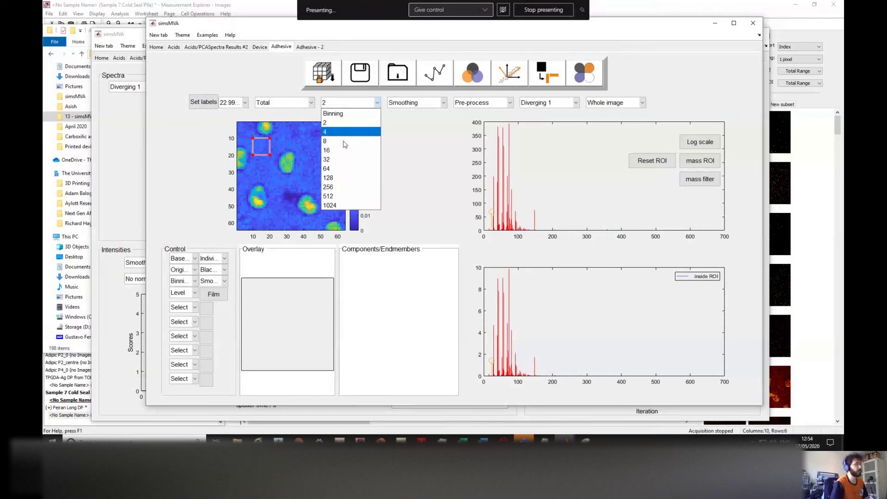
{"action": "left_click", "coordinate": [344, 141]}
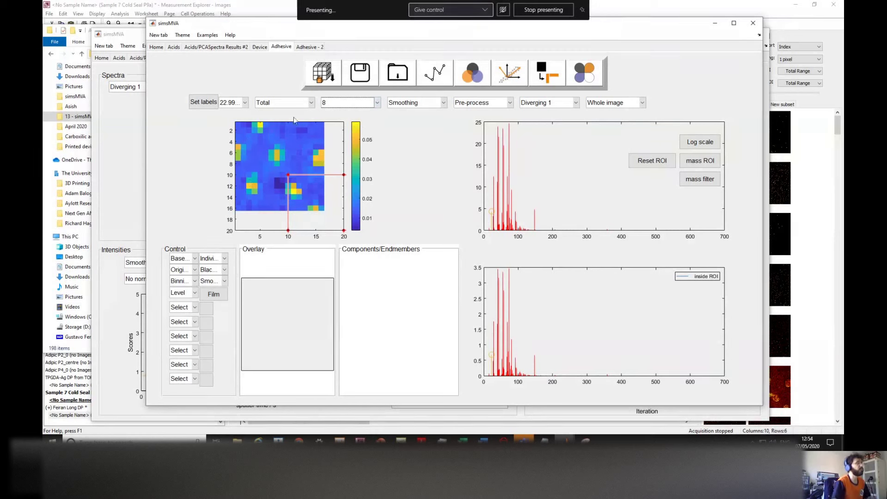
{"action": "left_click", "coordinate": [343, 102]}
{"action": "left_click", "coordinate": [340, 113]}
{"action": "left_click", "coordinate": [420, 103]}
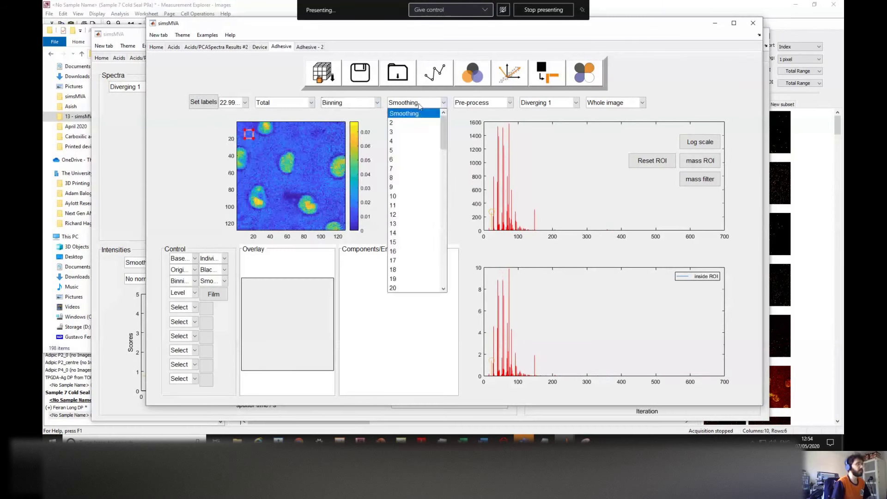
Step: Try smoothing widths 2, 4, 5, 6, 10 and 18 on the adhesive image
{"action": "left_click", "coordinate": [409, 129]}
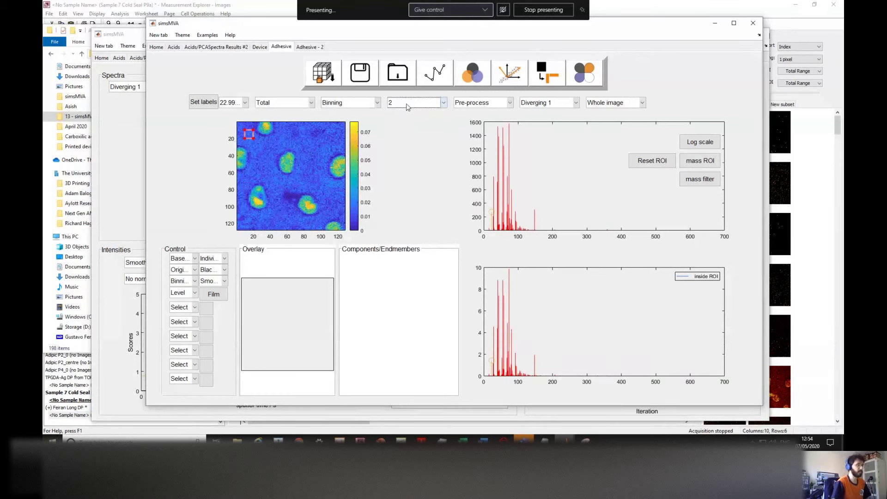
{"action": "left_click", "coordinate": [409, 103]}
{"action": "left_click", "coordinate": [402, 143]}
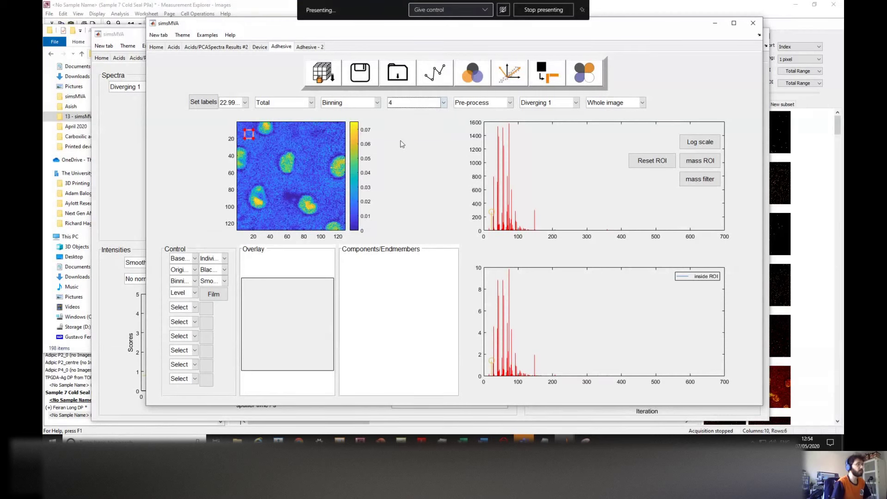
{"action": "left_click", "coordinate": [410, 104]}
{"action": "left_click", "coordinate": [406, 152]}
{"action": "left_click", "coordinate": [410, 105]}
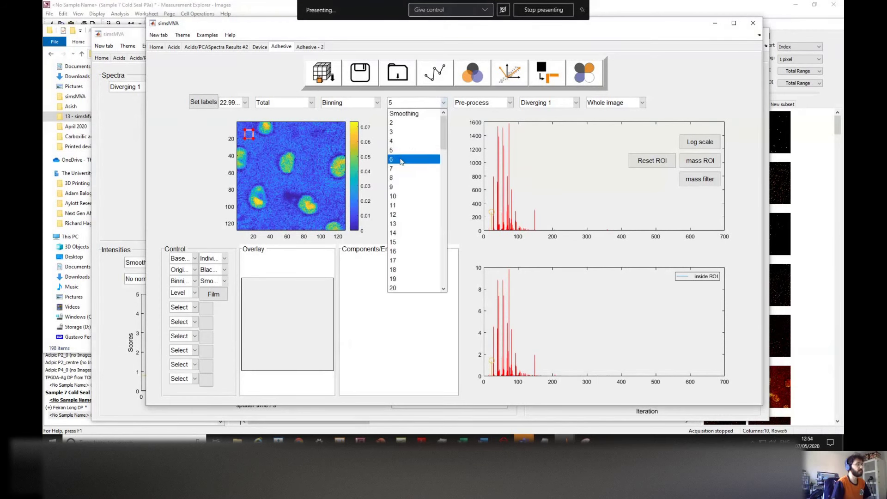
{"action": "left_click", "coordinate": [401, 161]}
{"action": "left_click", "coordinate": [411, 104]}
{"action": "left_click", "coordinate": [402, 196]}
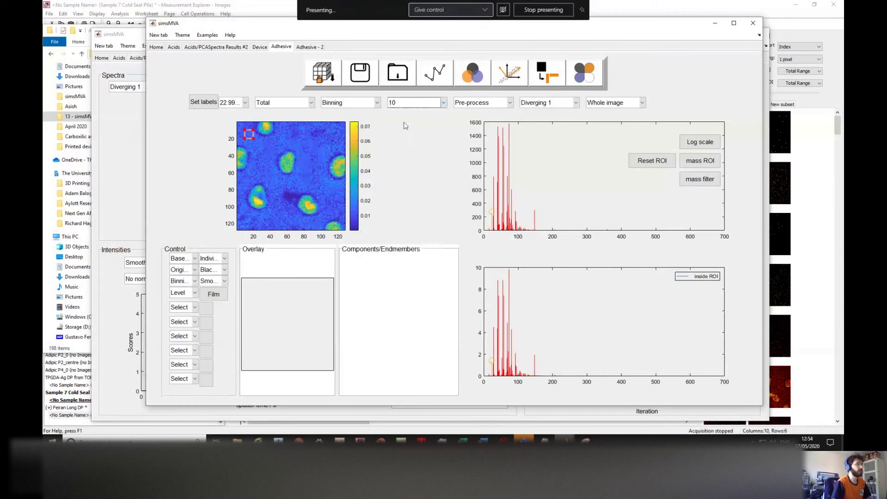
{"action": "left_click", "coordinate": [408, 105]}
{"action": "left_click", "coordinate": [406, 268]}
Step: Raise the smoothing to 60, then switch smoothing off entirely
{"action": "left_click", "coordinate": [416, 103]}
{"action": "scroll", "coordinate": [421, 231], "scroll_direction": "down", "scroll_amount": 10}
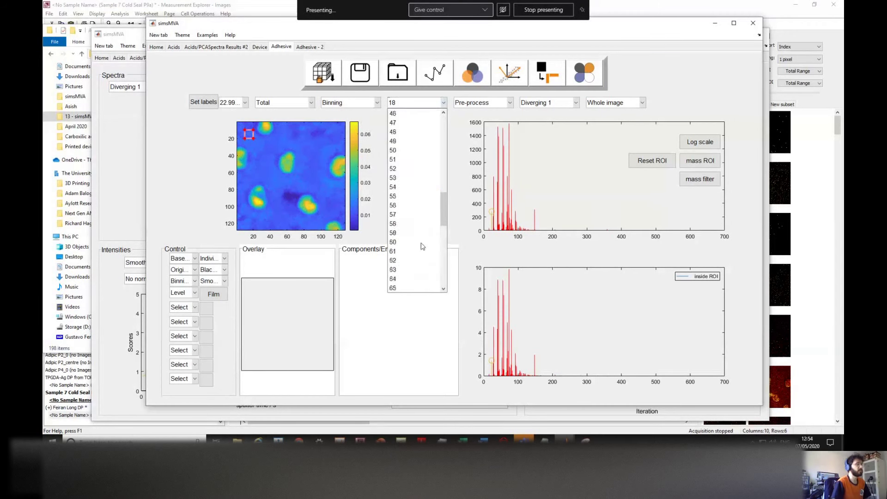
{"action": "left_click", "coordinate": [422, 243]}
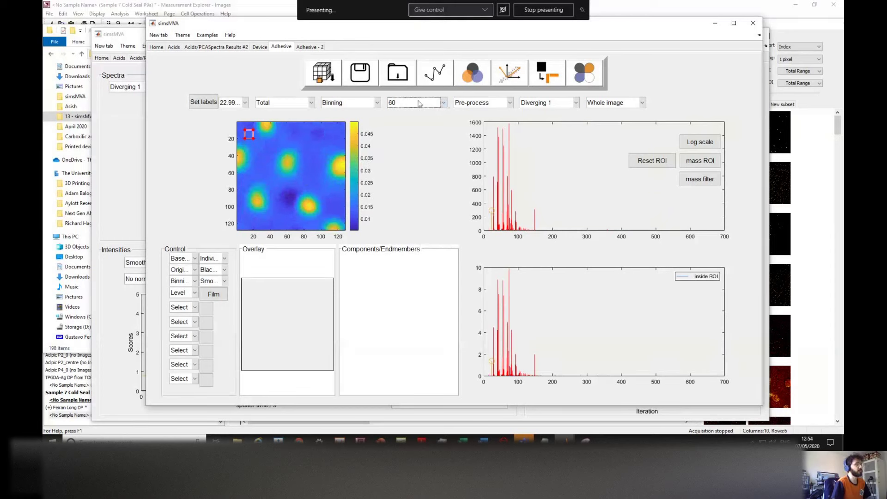
{"action": "left_click", "coordinate": [443, 103]}
{"action": "scroll", "coordinate": [431, 189], "scroll_direction": "up", "scroll_amount": 15}
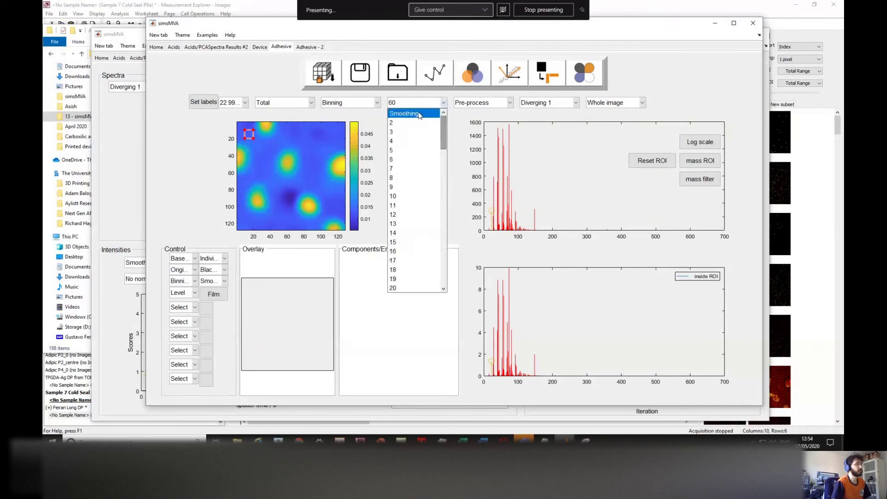
{"action": "left_click", "coordinate": [416, 113]}
{"action": "left_click", "coordinate": [494, 107]}
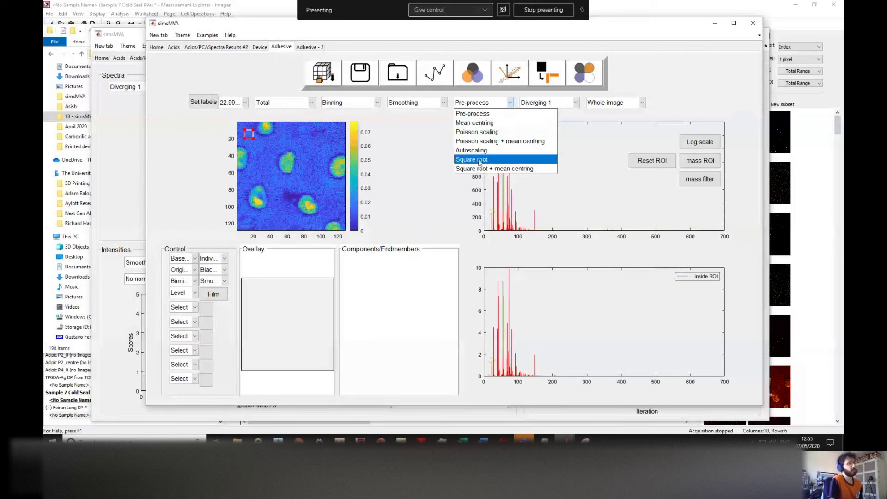
Step: Apply Poisson scaling plus mean centring and move the ROI onto the lower-left adhesive spot
{"action": "left_click", "coordinate": [503, 141]}
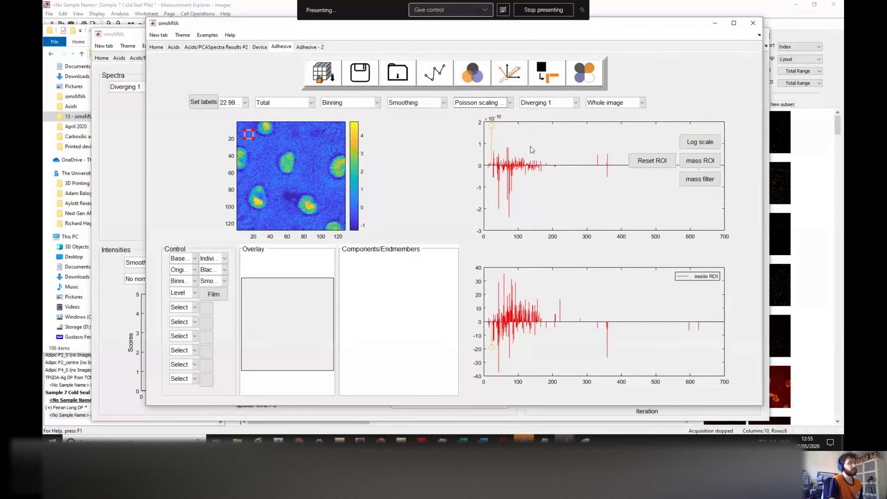
{"action": "left_click_drag", "start_coordinate": [250, 134], "coordinate": [259, 204]}
{"action": "left_click", "coordinate": [510, 102]}
{"action": "left_click", "coordinate": [501, 143]}
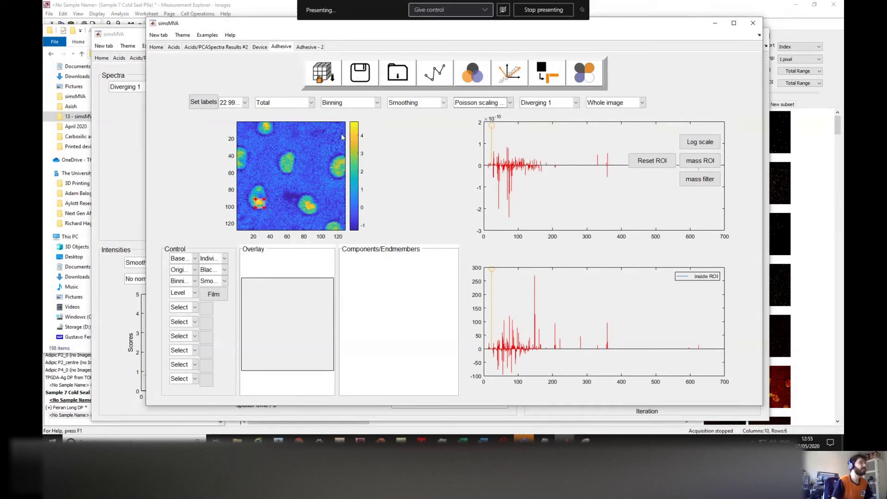
{"action": "left_click", "coordinate": [346, 105]}
{"action": "left_click", "coordinate": [346, 105]}
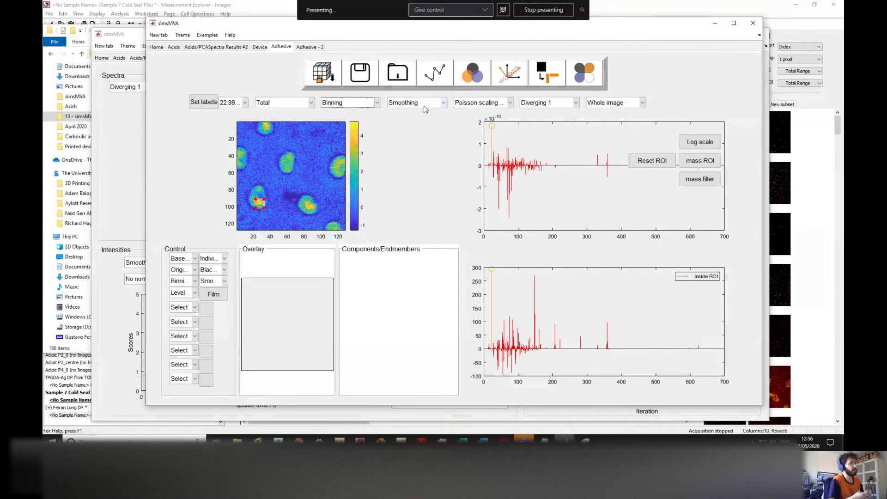
{"action": "left_click", "coordinate": [424, 107]}
{"action": "scroll", "coordinate": [418, 157], "scroll_direction": "down", "scroll_amount": 3}
{"action": "left_click", "coordinate": [416, 187]}
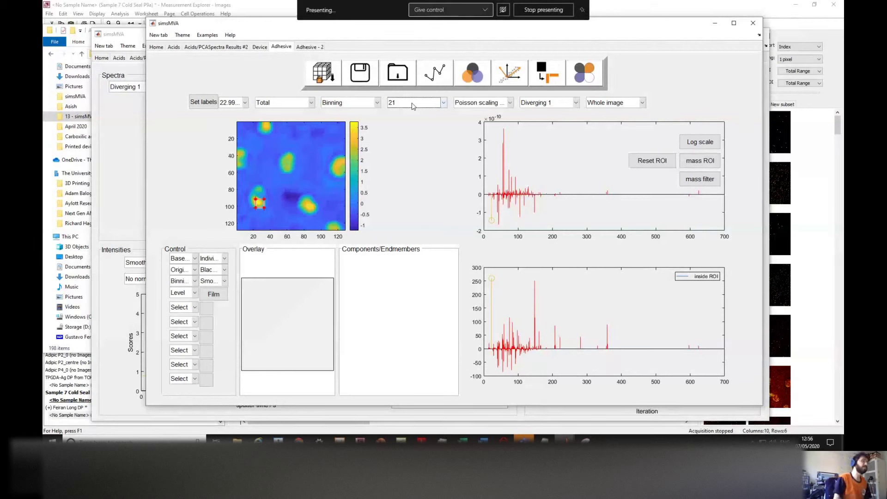
{"action": "left_click", "coordinate": [413, 103]}
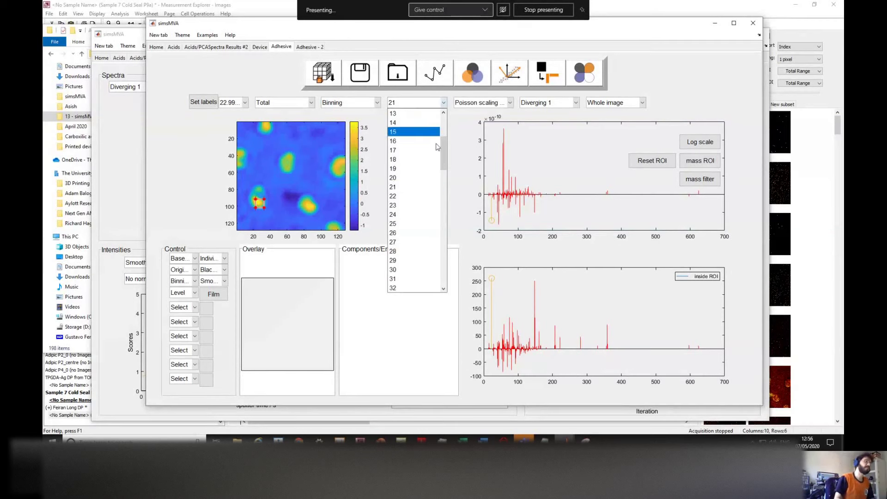
{"action": "left_click_drag", "start_coordinate": [445, 156], "coordinate": [444, 132]}
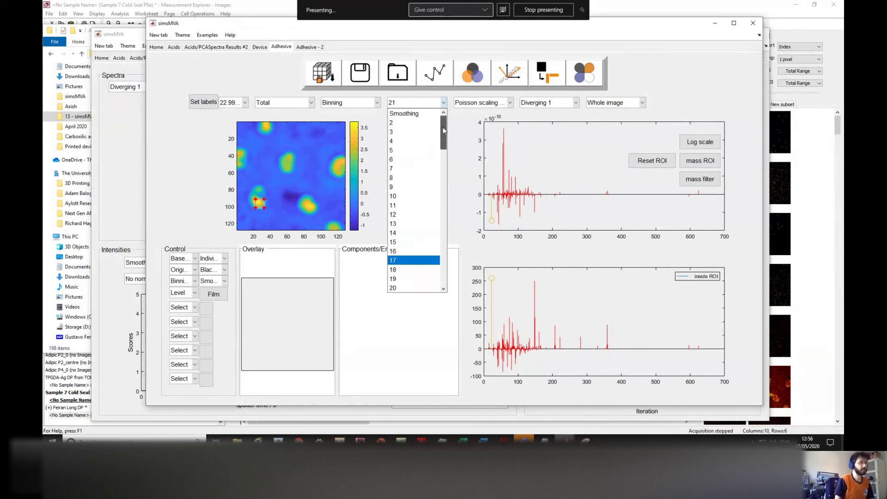
{"action": "left_click", "coordinate": [419, 115]}
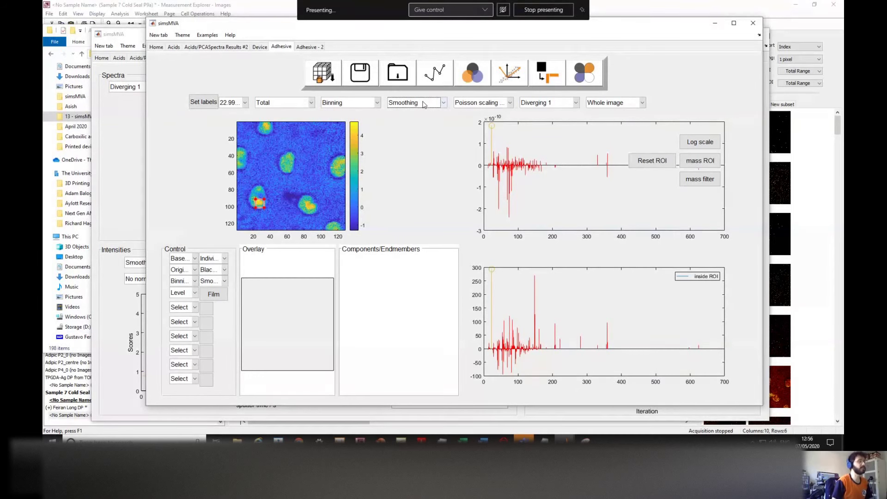
{"action": "left_click", "coordinate": [423, 104]}
{"action": "left_click", "coordinate": [423, 104]}
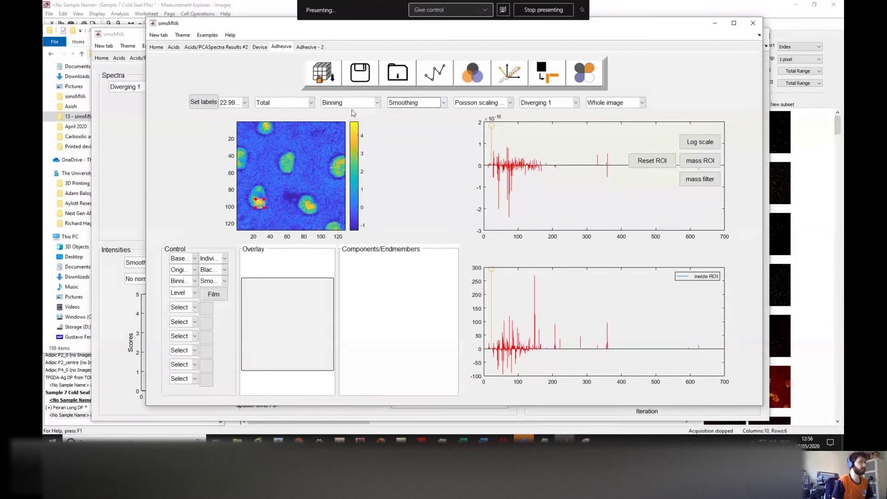
{"action": "left_click", "coordinate": [369, 104]}
{"action": "left_click", "coordinate": [388, 105]}
{"action": "type", "text": "3"}
{"action": "left_click", "coordinate": [415, 105]}
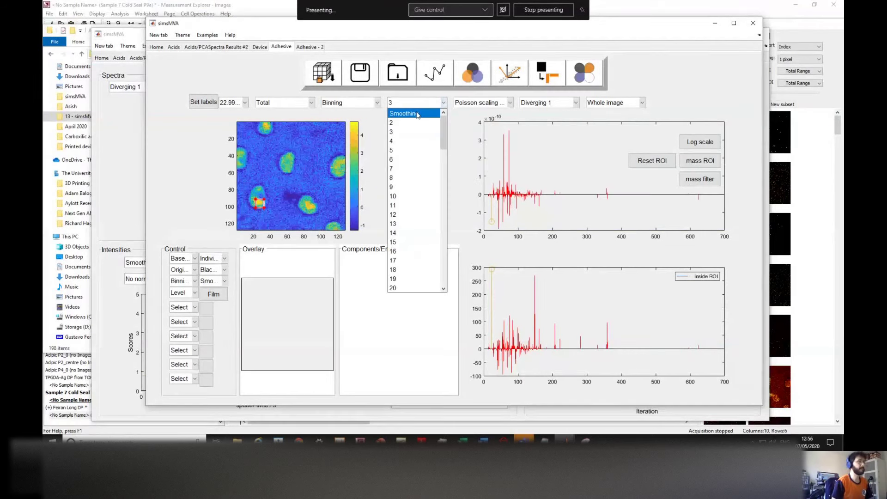
{"action": "left_click", "coordinate": [417, 113]}
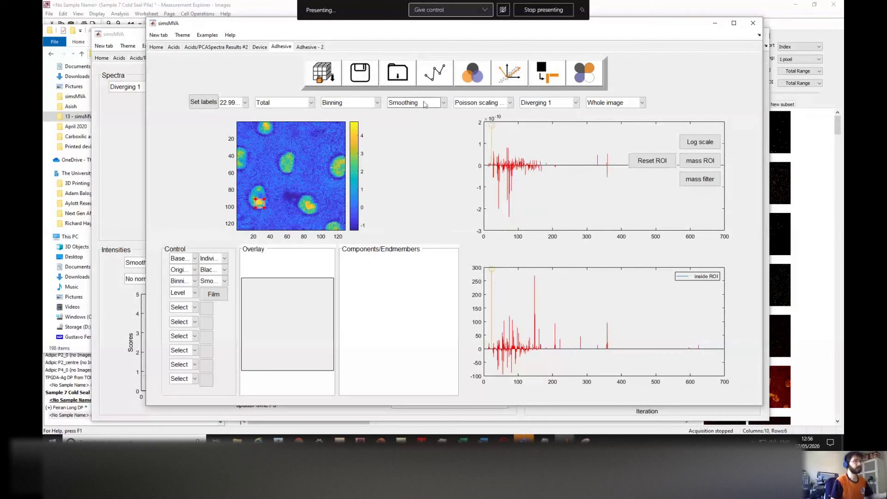
{"action": "left_click", "coordinate": [510, 102]}
{"action": "left_click", "coordinate": [510, 103]}
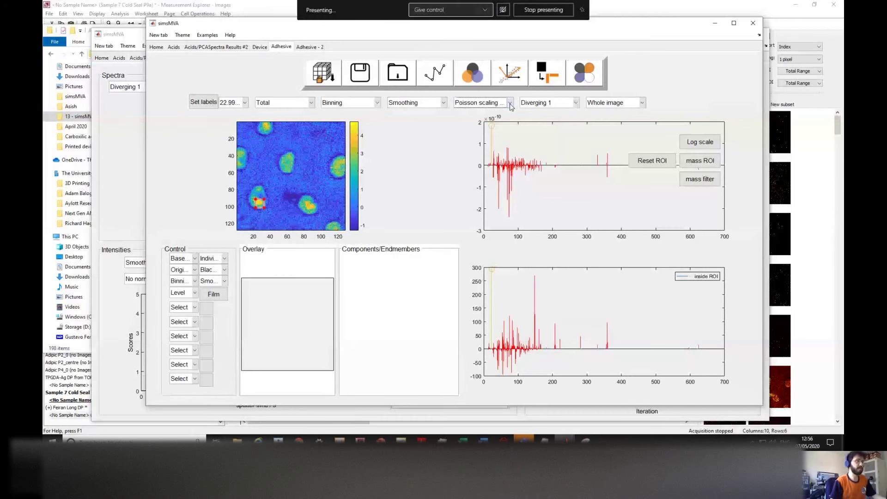
{"action": "left_click", "coordinate": [511, 102]}
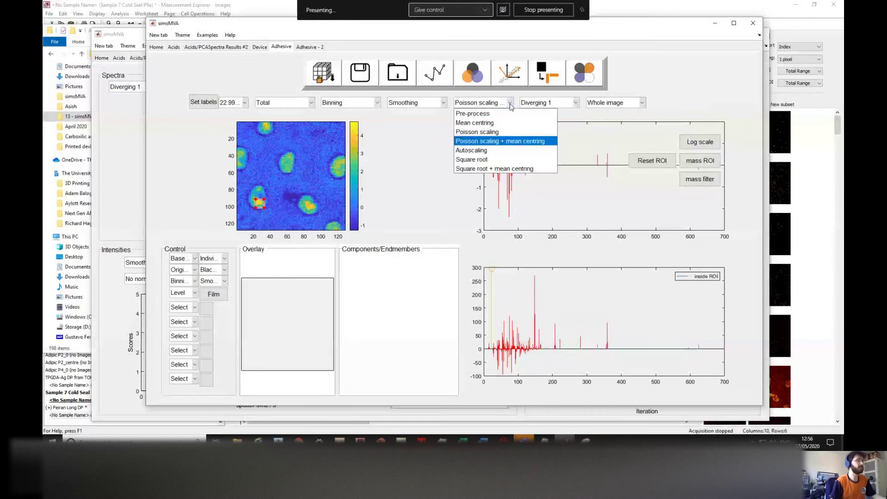
{"action": "left_click", "coordinate": [508, 132]}
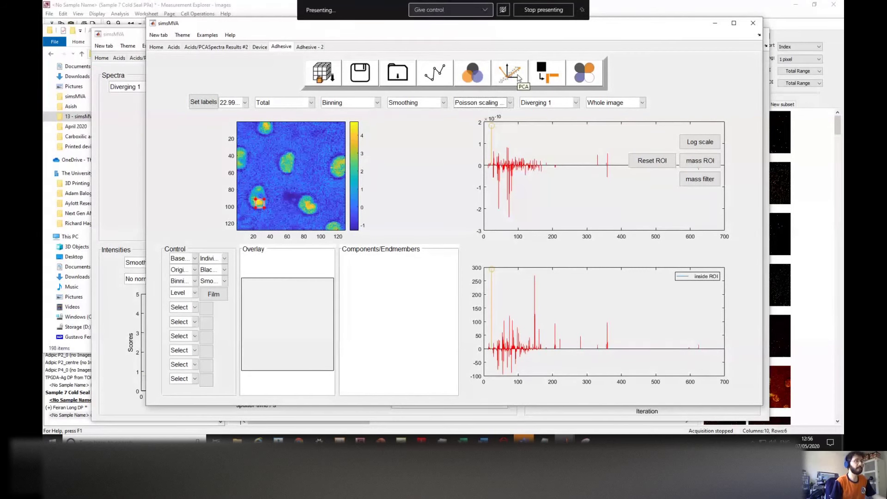
Step: Run PCA on the preprocessed adhesive image and narrow the variance plot to about twenty components
{"action": "left_click", "coordinate": [519, 78]}
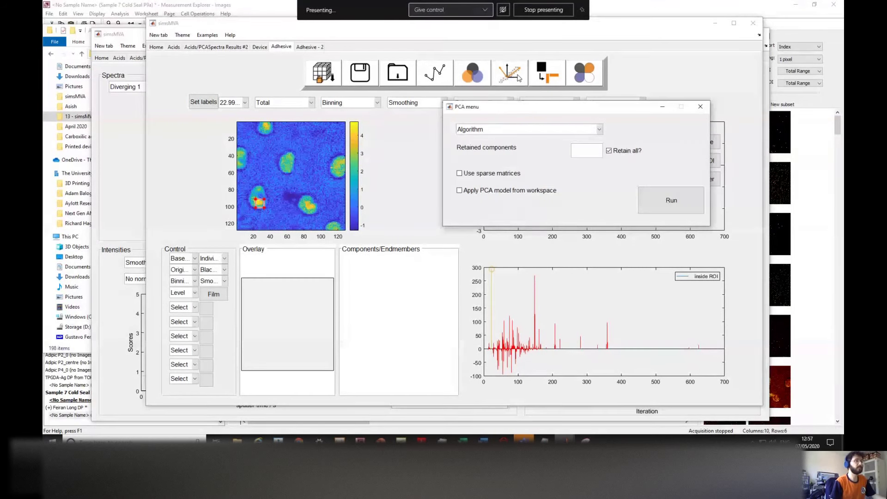
{"action": "left_click_drag", "start_coordinate": [529, 112], "coordinate": [392, 122]}
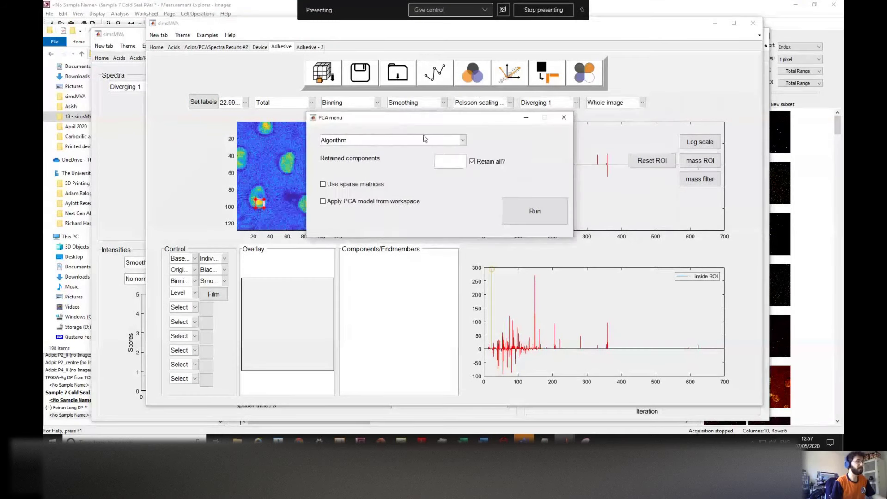
{"action": "left_click", "coordinate": [516, 219]}
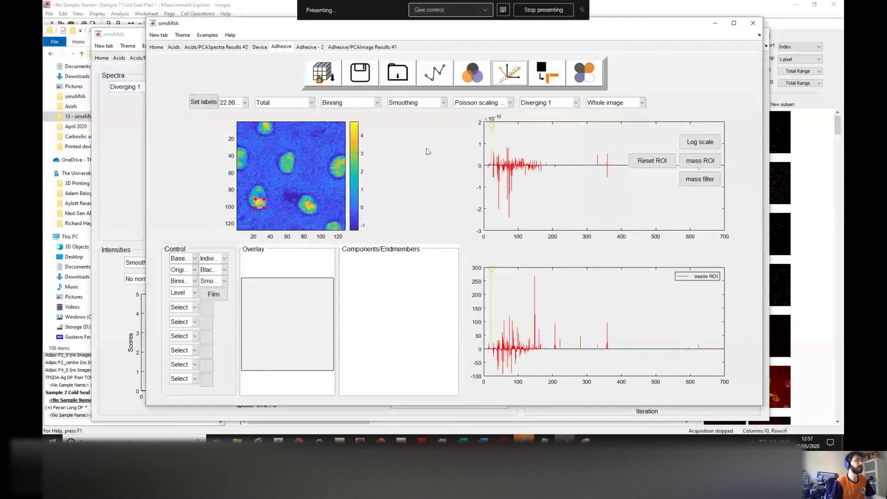
{"action": "left_click", "coordinate": [355, 48]}
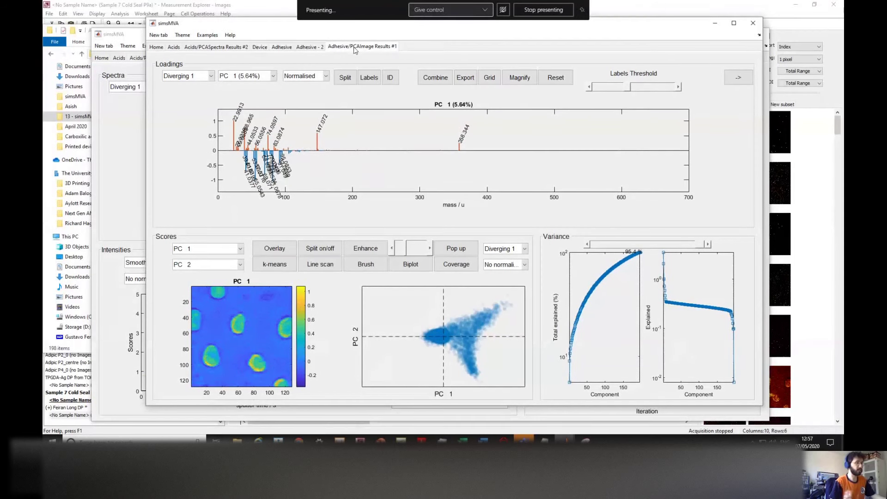
{"action": "left_click_drag", "start_coordinate": [697, 244], "coordinate": [599, 244]}
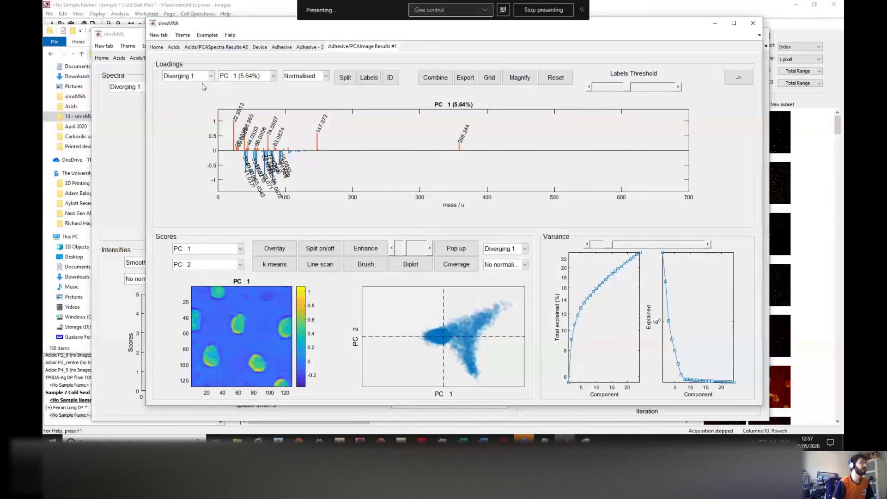
Step: Set the Diverging 2 colour map for the PC 1 loadings and for the score image
{"action": "left_click", "coordinate": [200, 77]}
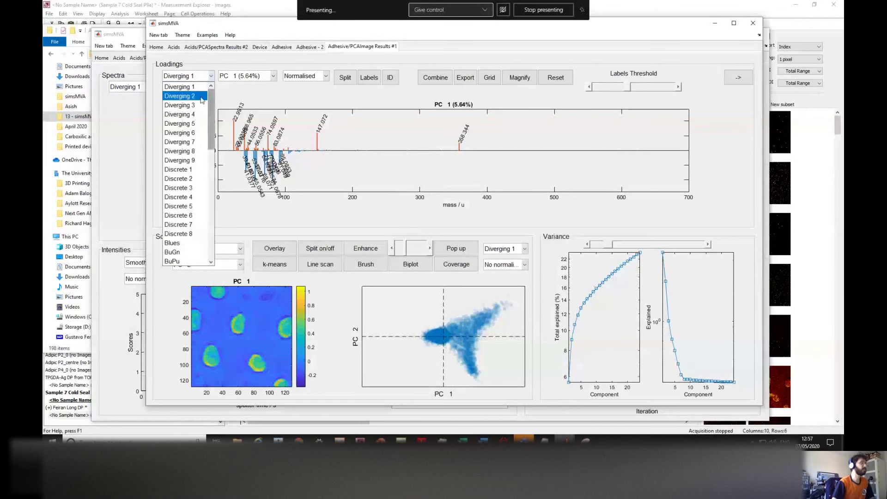
{"action": "left_click", "coordinate": [202, 98]}
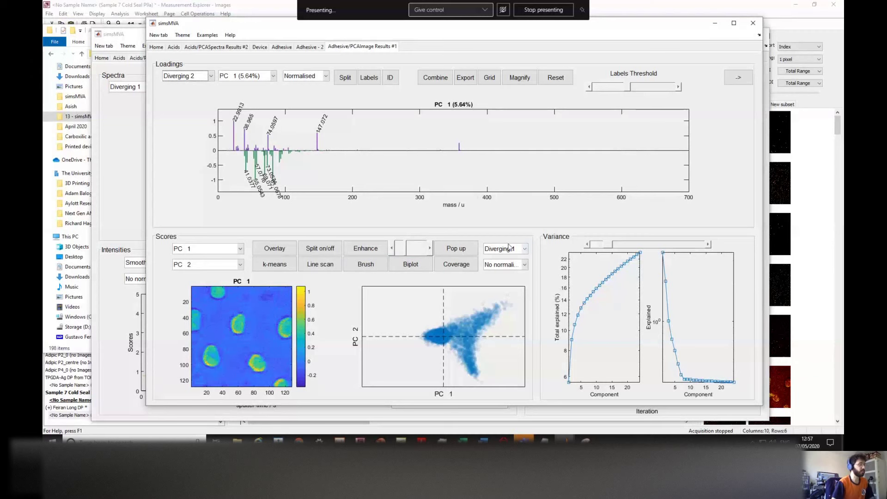
{"action": "left_click", "coordinate": [506, 251]}
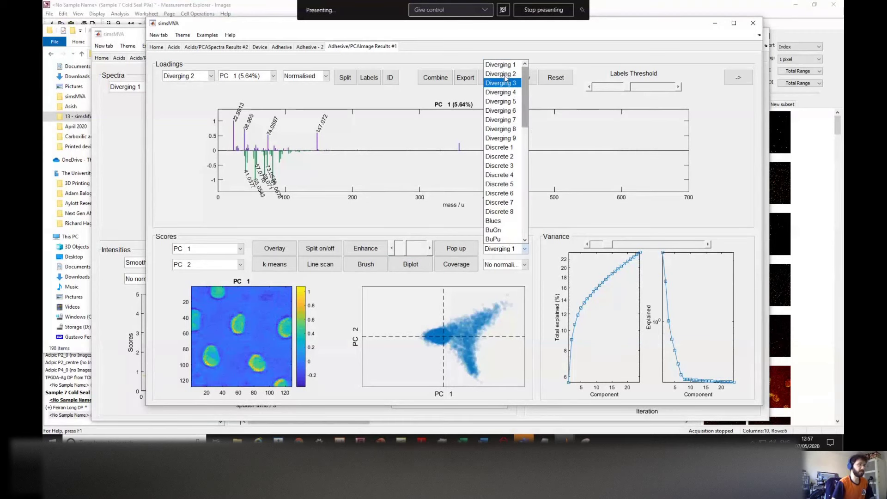
{"action": "left_click", "coordinate": [483, 251]}
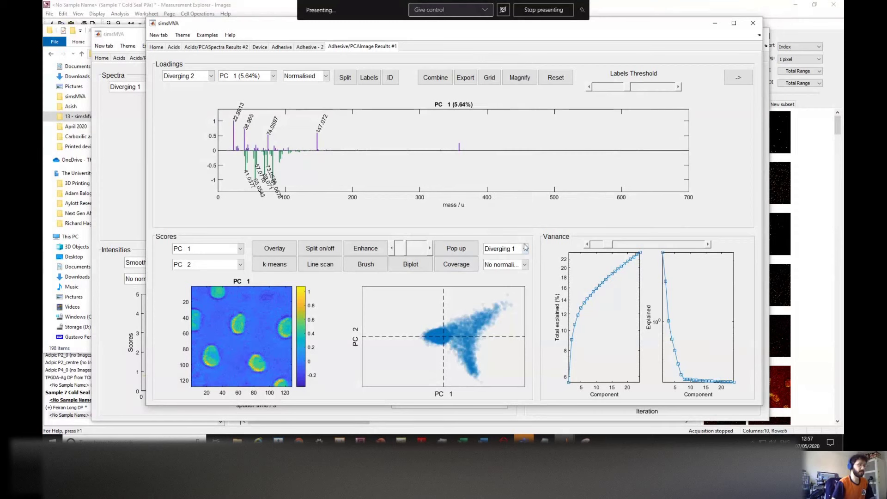
{"action": "left_click", "coordinate": [525, 248]}
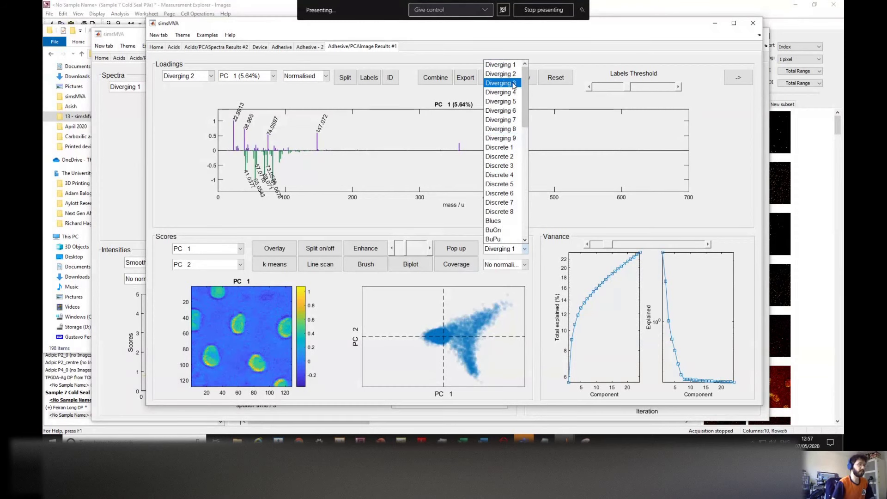
{"action": "left_click", "coordinate": [500, 74]}
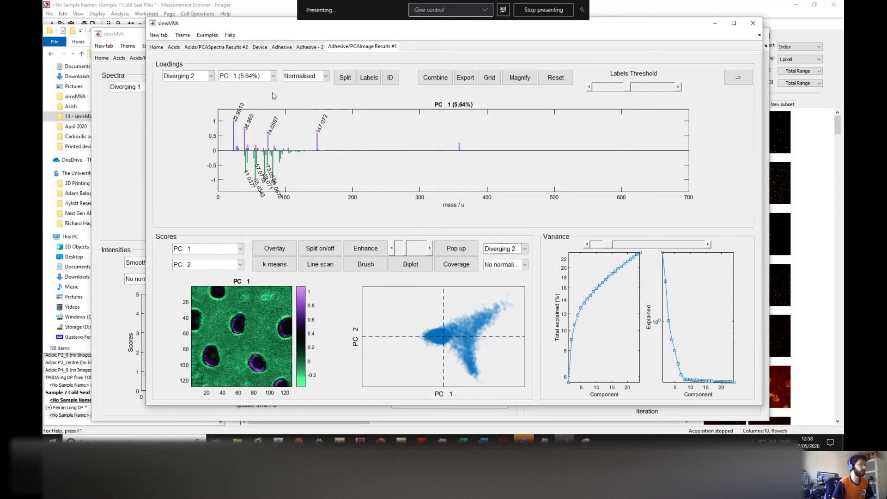
Step: Browse the PC 2 and PC 3 score images, then return the scores to PC 1
{"action": "left_click", "coordinate": [208, 249]}
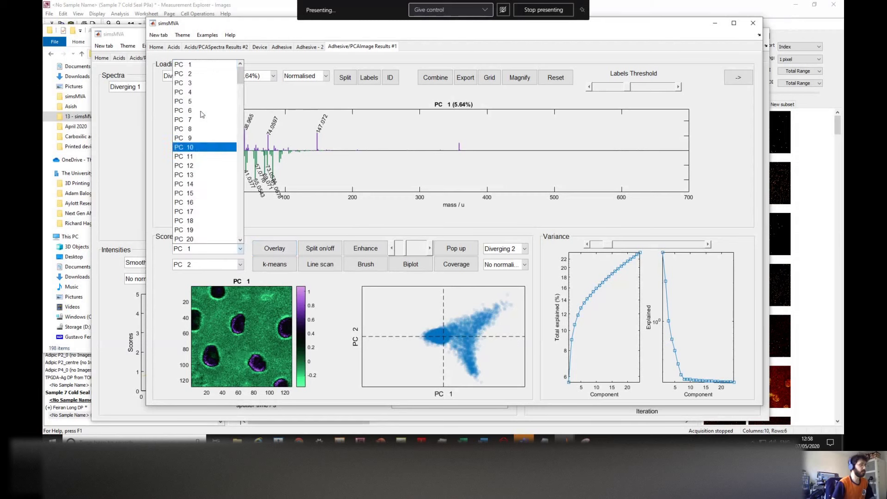
{"action": "left_click", "coordinate": [198, 74]}
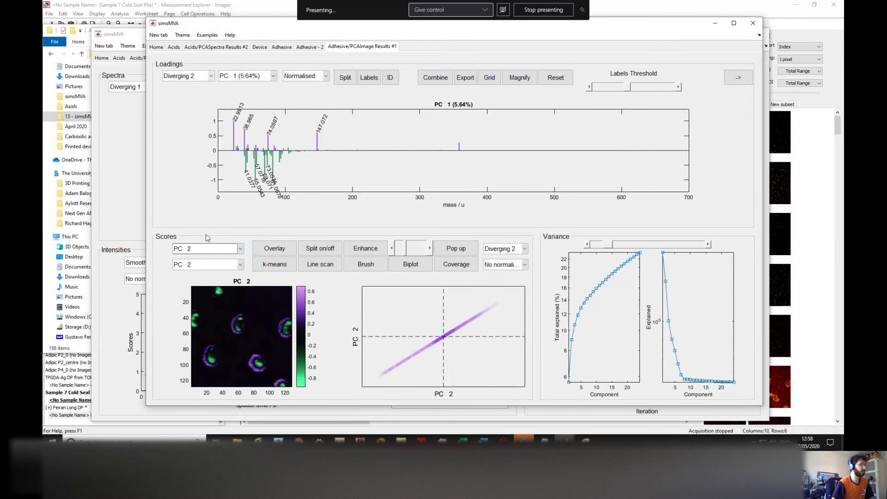
{"action": "left_click", "coordinate": [208, 249]}
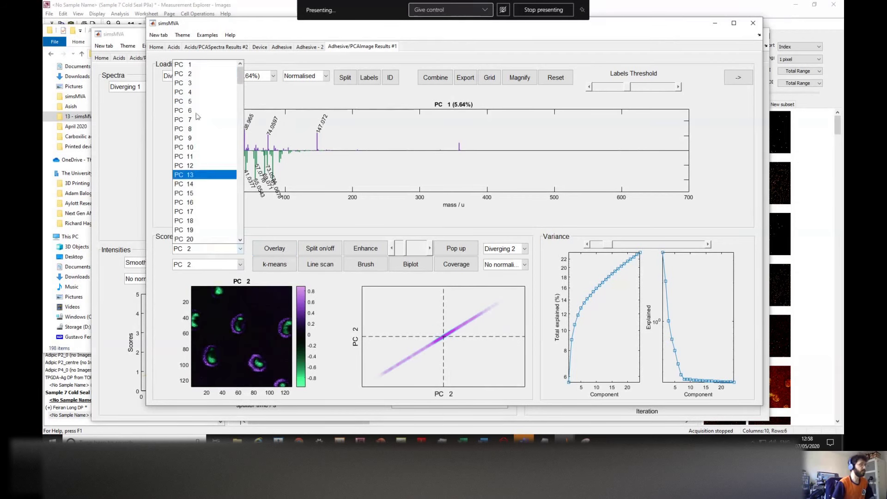
{"action": "left_click", "coordinate": [192, 65]}
{"action": "left_click", "coordinate": [207, 248]}
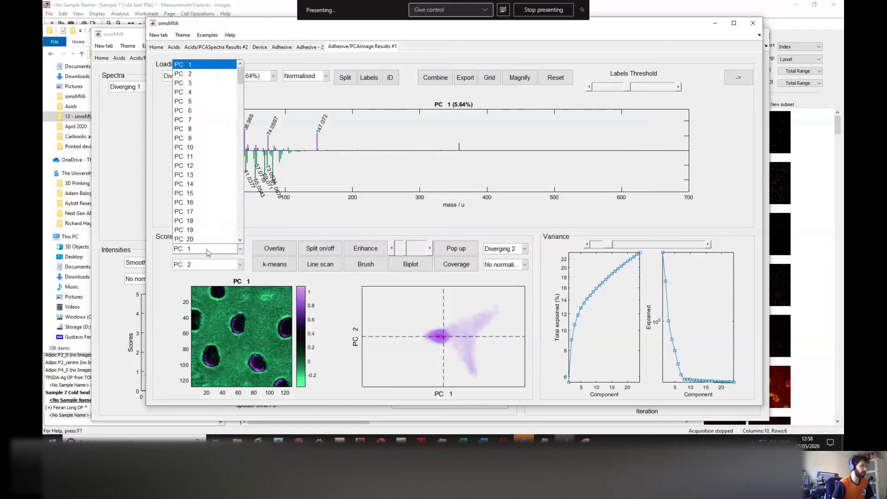
{"action": "left_click", "coordinate": [193, 74]}
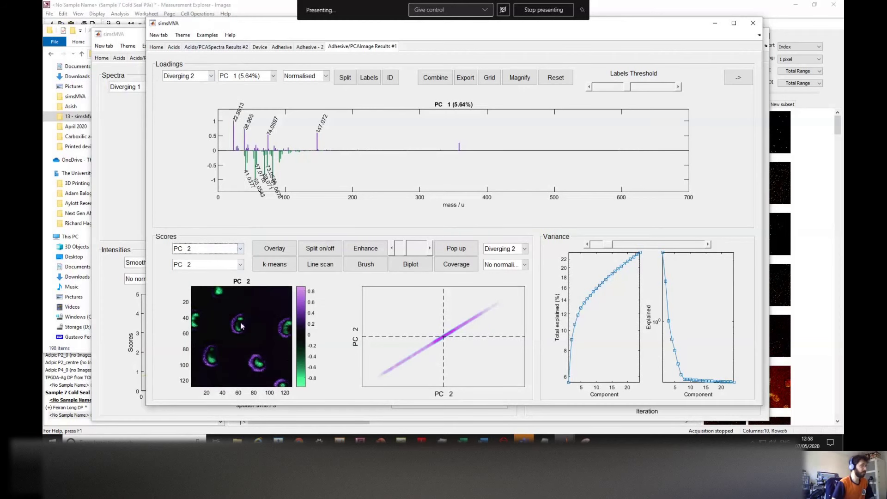
{"action": "left_click", "coordinate": [226, 251]}
{"action": "left_click", "coordinate": [199, 86]}
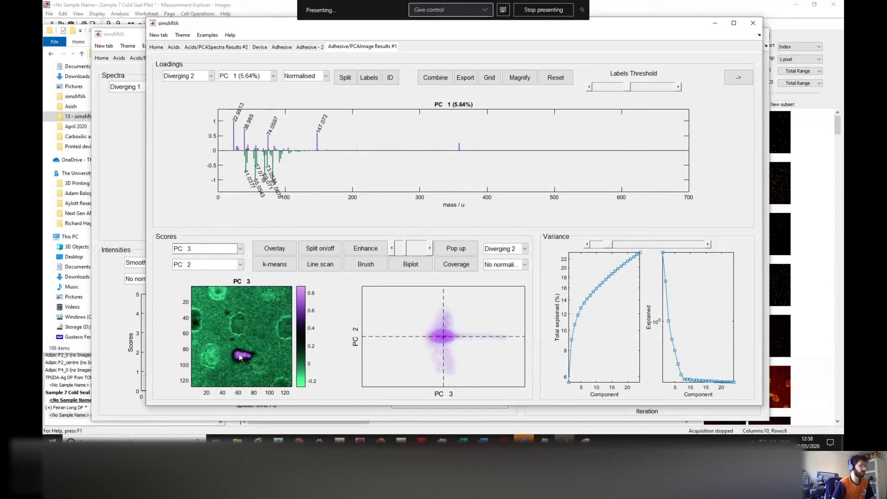
{"action": "left_click", "coordinate": [219, 249]}
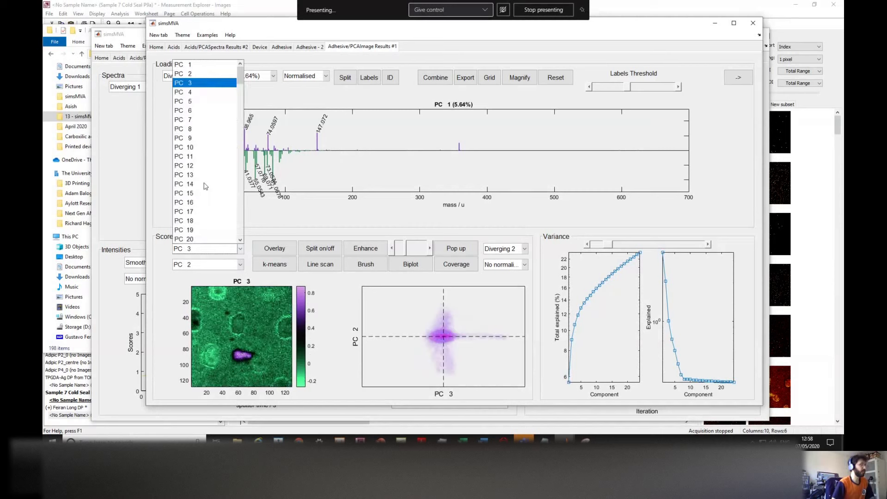
{"action": "left_click", "coordinate": [187, 65]}
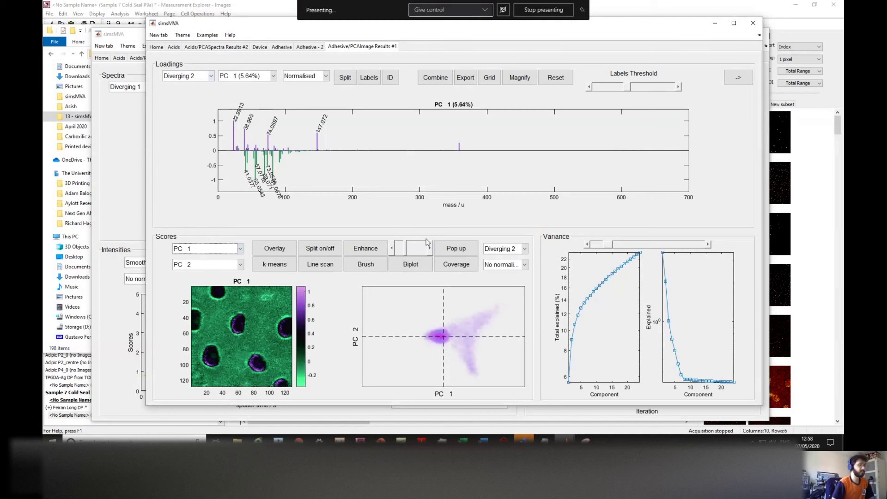
Step: Compare Diverging 1, 3 and 4 colour maps on the scores, ending on Diverging 2
{"action": "left_click", "coordinate": [512, 253]}
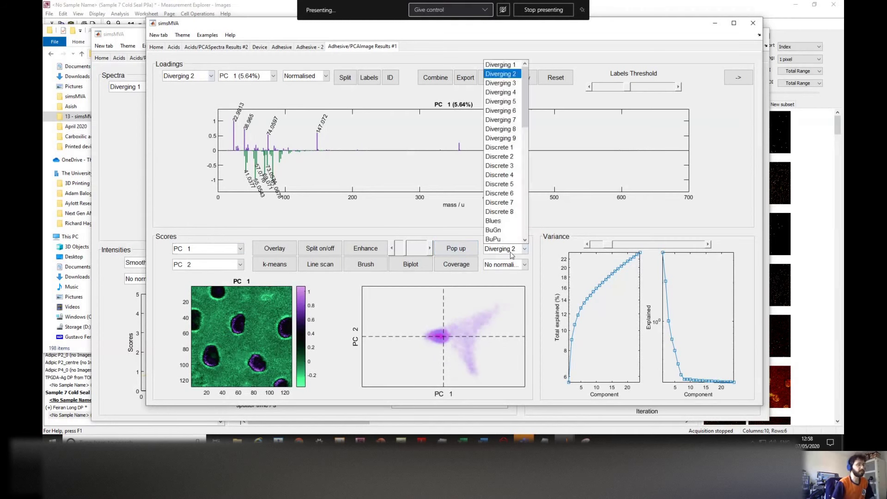
{"action": "left_click", "coordinate": [500, 65]}
{"action": "left_click", "coordinate": [512, 253]}
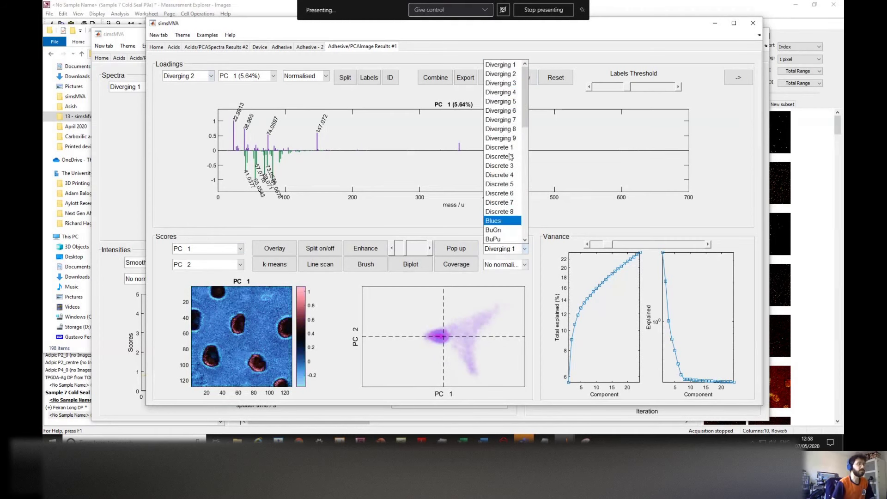
{"action": "left_click", "coordinate": [500, 83]}
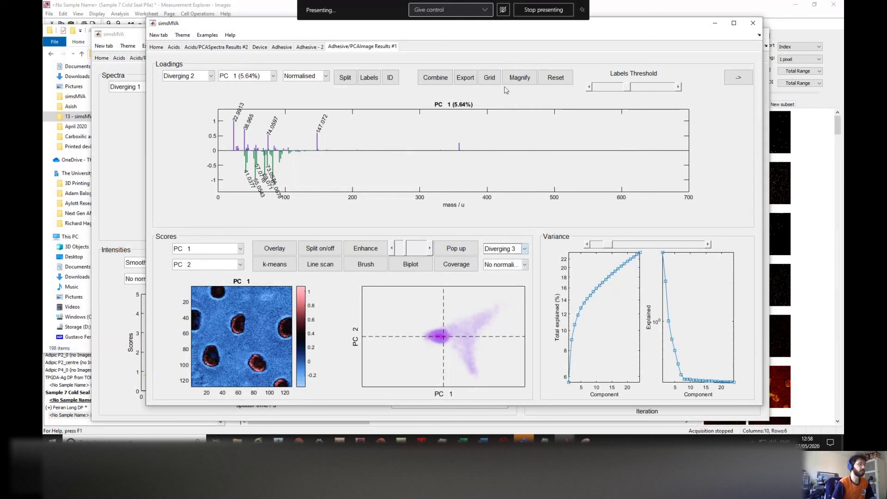
{"action": "left_click", "coordinate": [506, 253]}
{"action": "left_click", "coordinate": [500, 92]}
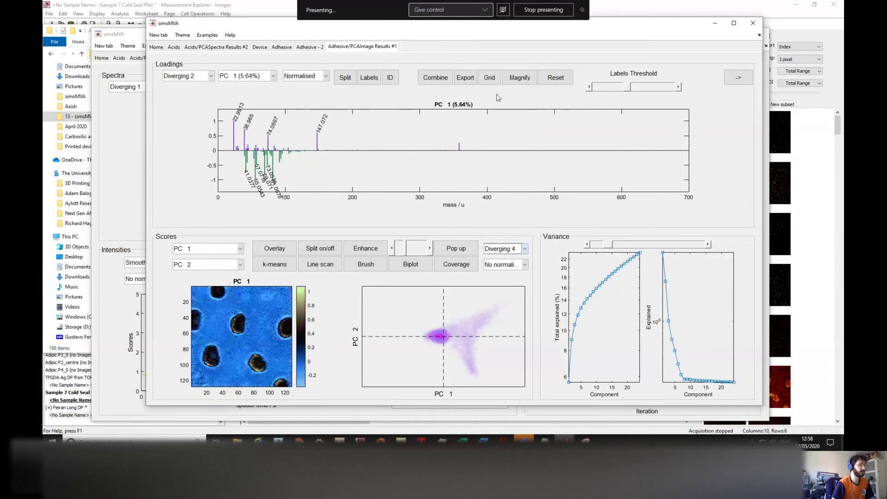
{"action": "left_click", "coordinate": [500, 250]}
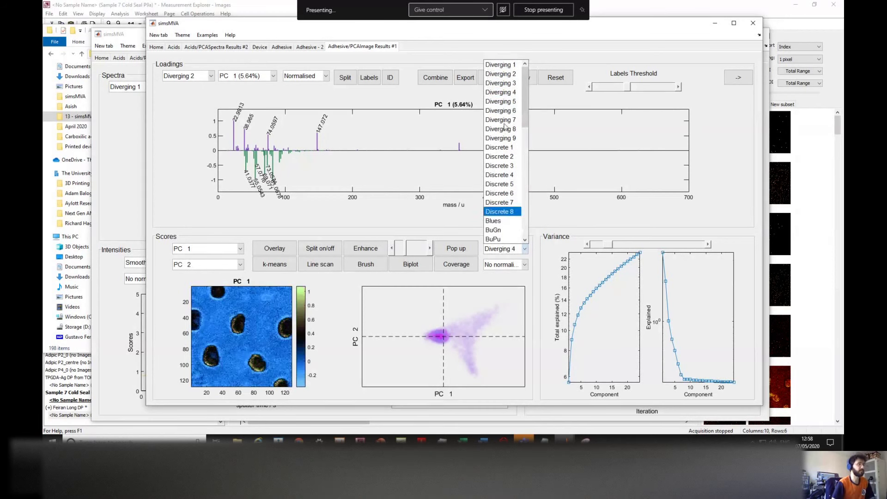
{"action": "left_click", "coordinate": [500, 66]}
{"action": "left_click", "coordinate": [501, 250]}
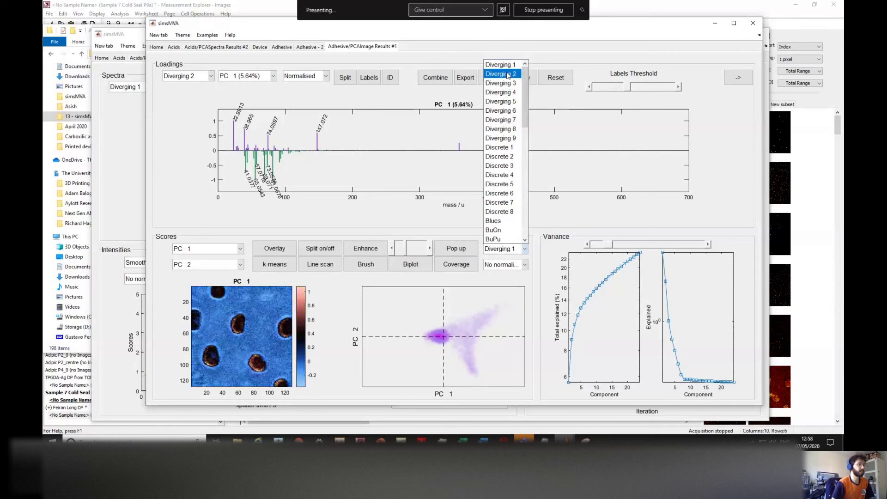
{"action": "left_click", "coordinate": [501, 74]}
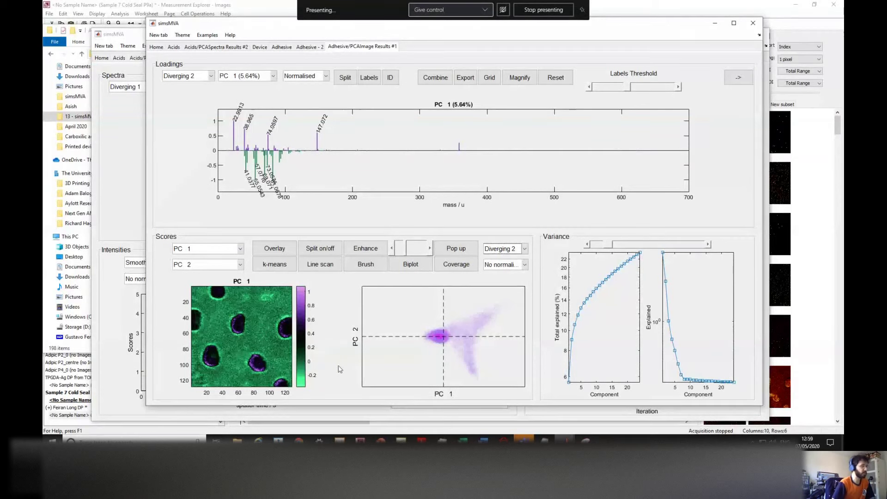
Step: Settle on PC 3 scores plotted against PC 2 after trying swaps, then enable Brush
{"action": "left_click", "coordinate": [213, 249]}
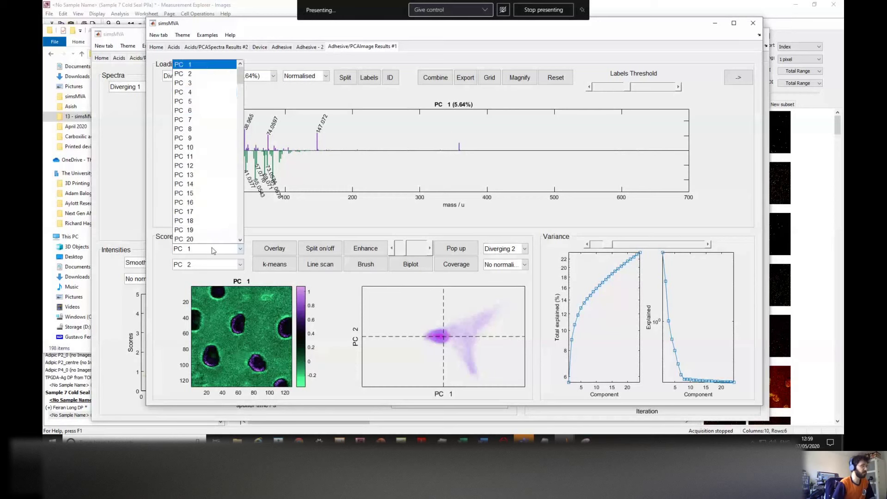
{"action": "left_click", "coordinate": [197, 87]}
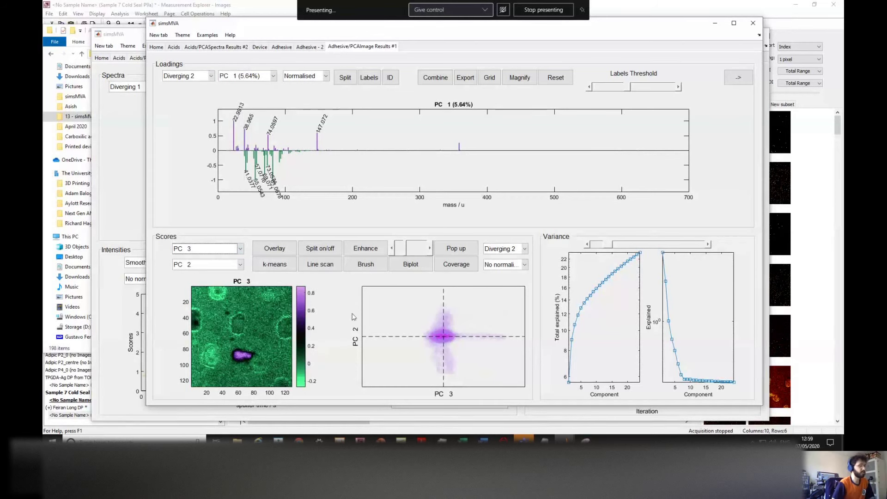
{"action": "left_click", "coordinate": [224, 267]}
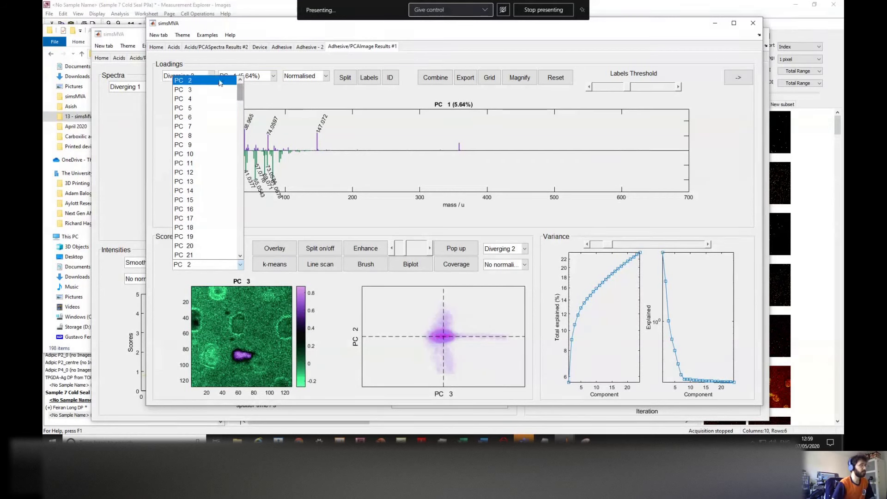
{"action": "left_click", "coordinate": [219, 82]}
{"action": "left_click", "coordinate": [203, 249]}
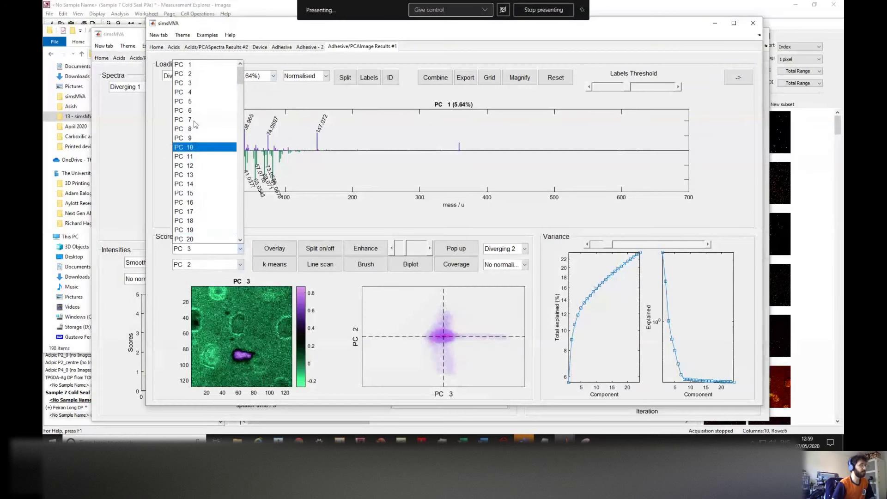
{"action": "left_click", "coordinate": [196, 74]}
{"action": "left_click", "coordinate": [199, 268]}
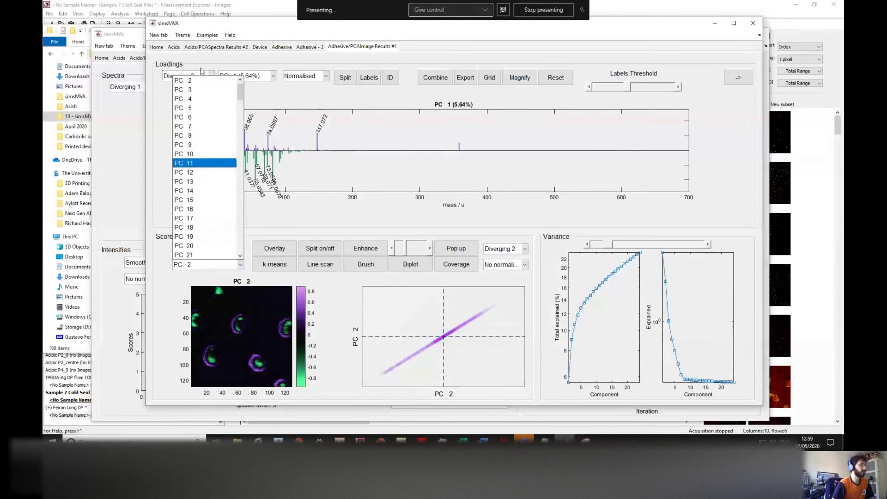
{"action": "left_click", "coordinate": [194, 90]}
{"action": "left_click", "coordinate": [194, 248]}
{"action": "left_click", "coordinate": [196, 83]}
{"action": "left_click", "coordinate": [204, 265]}
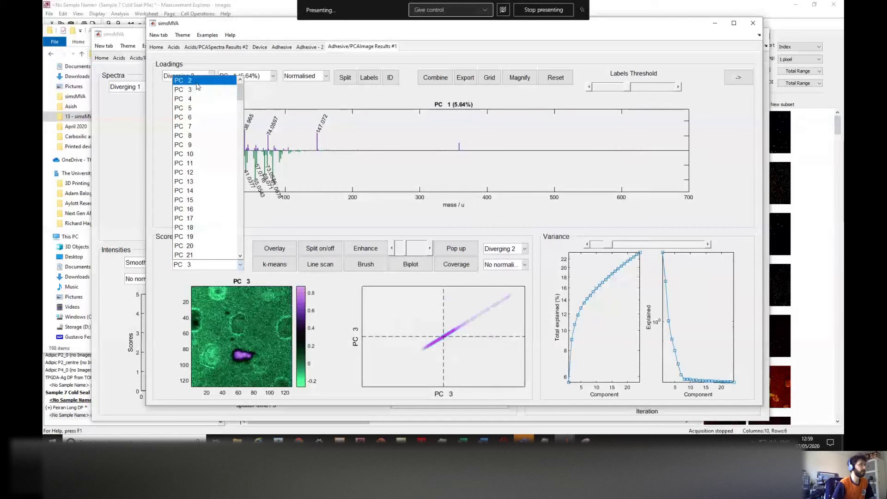
{"action": "left_click", "coordinate": [196, 84]}
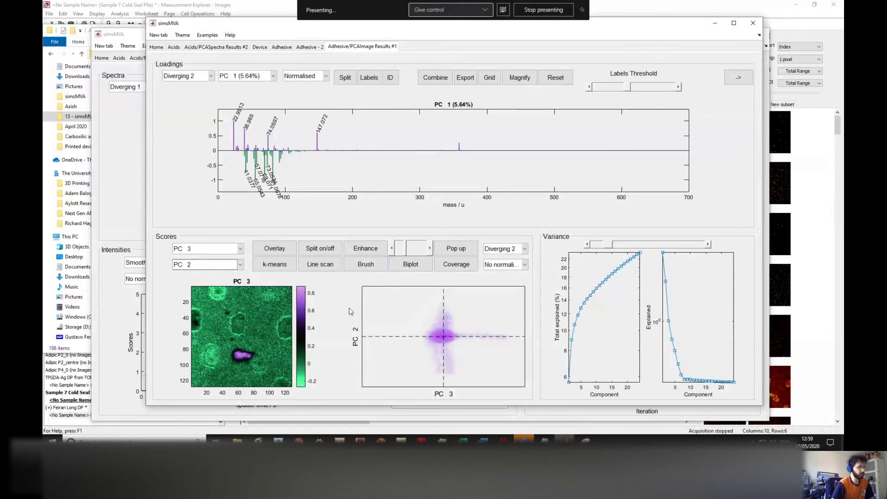
{"action": "left_click", "coordinate": [364, 269]}
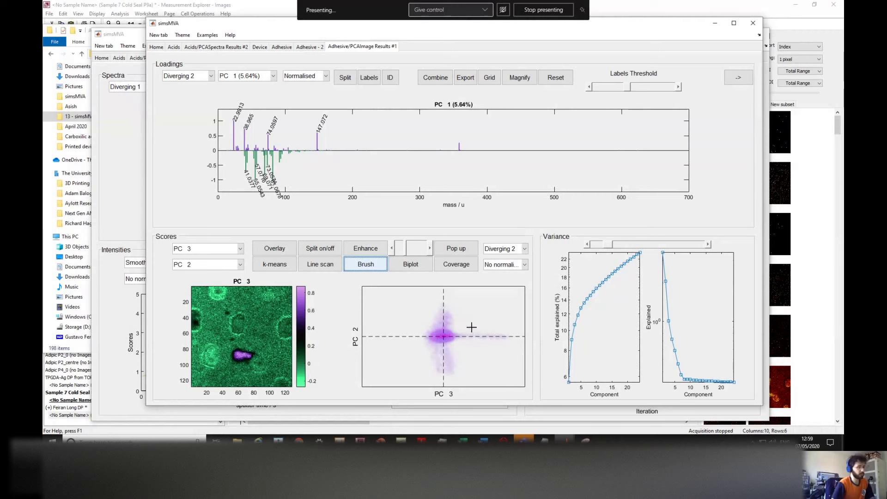
{"action": "left_click_drag", "start_coordinate": [475, 329], "coordinate": [514, 344]}
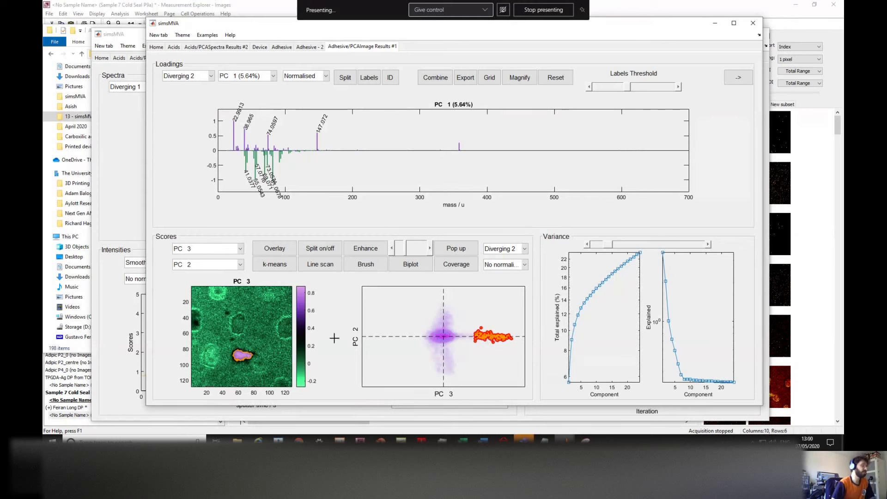
{"action": "left_click_drag", "start_coordinate": [448, 356], "coordinate": [458, 377]}
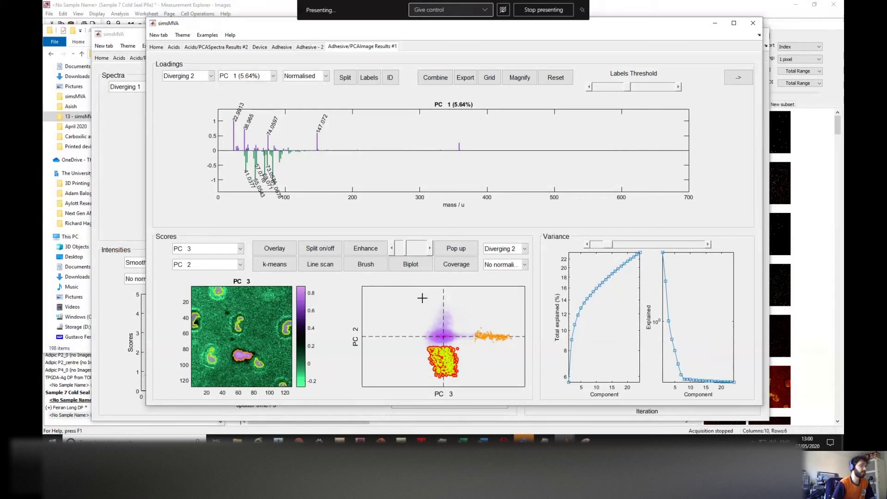
{"action": "left_click", "coordinate": [445, 320]}
{"action": "mouse_move", "coordinate": [444, 320]}
{"action": "left_mouse_down"}
{"action": "mouse_move", "coordinate": [456, 314]}
{"action": "mouse_move", "coordinate": [461, 322]}
{"action": "left_mouse_up"}
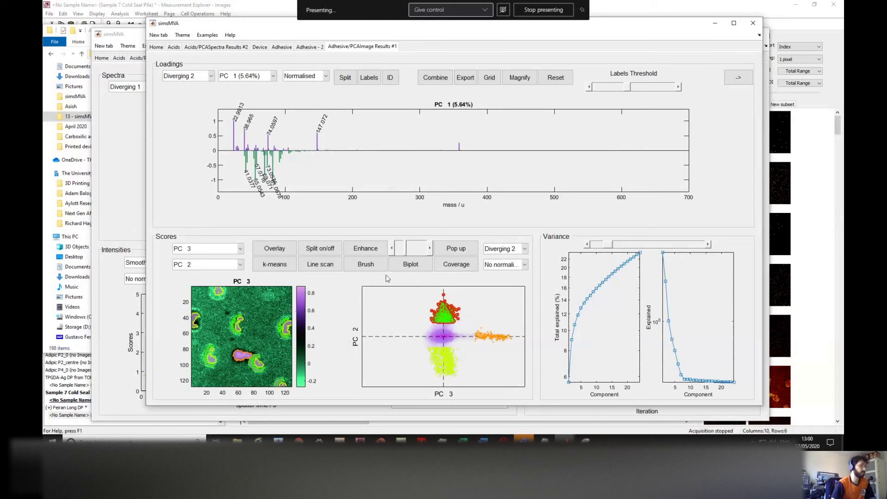
{"action": "left_click", "coordinate": [374, 269]}
{"action": "left_click", "coordinate": [363, 270]}
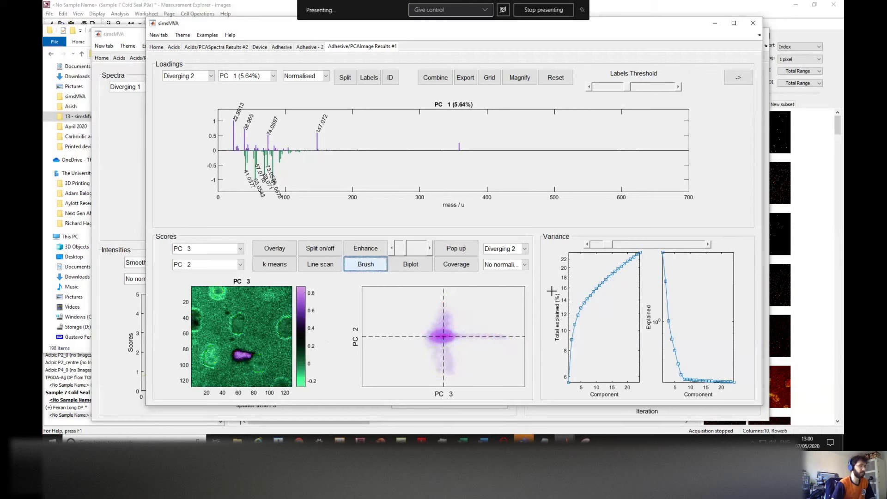
Step: Move the score image from PC 3 back to PC 1, then split the PC 1 loadings into positive and negative spectra
{"action": "left_click", "coordinate": [222, 249]}
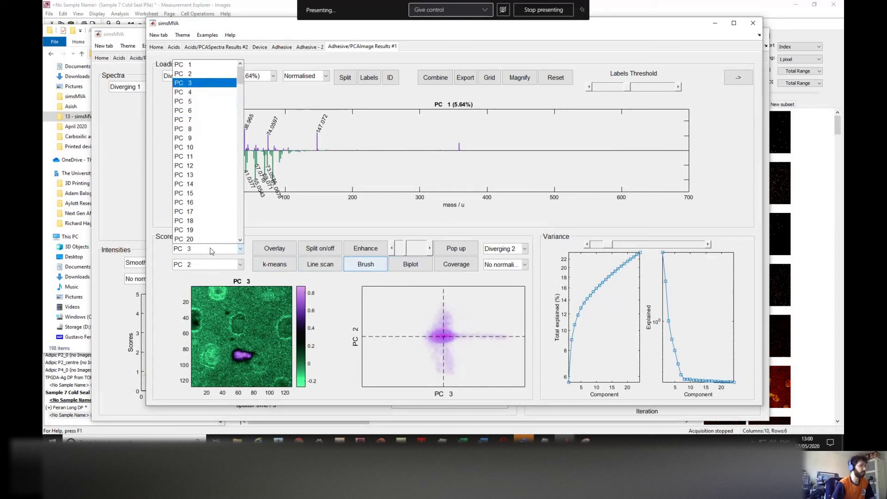
{"action": "left_click", "coordinate": [206, 84]}
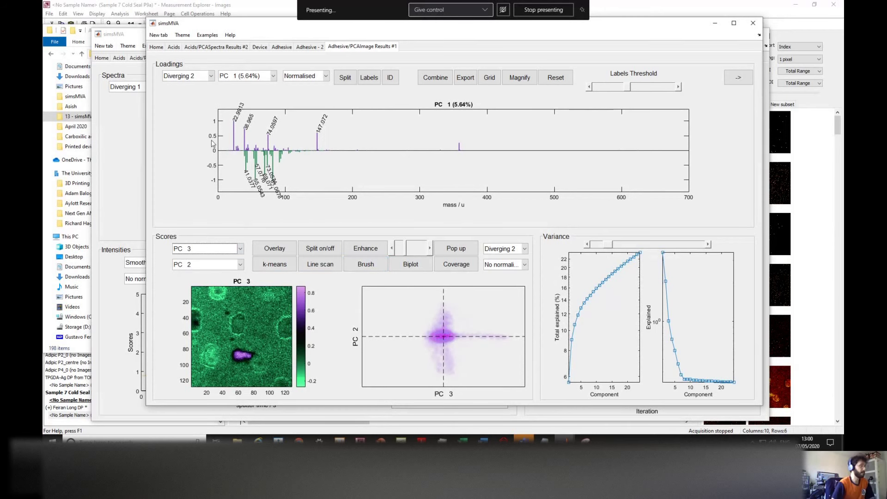
{"action": "left_click", "coordinate": [219, 249]}
{"action": "left_click", "coordinate": [197, 68]}
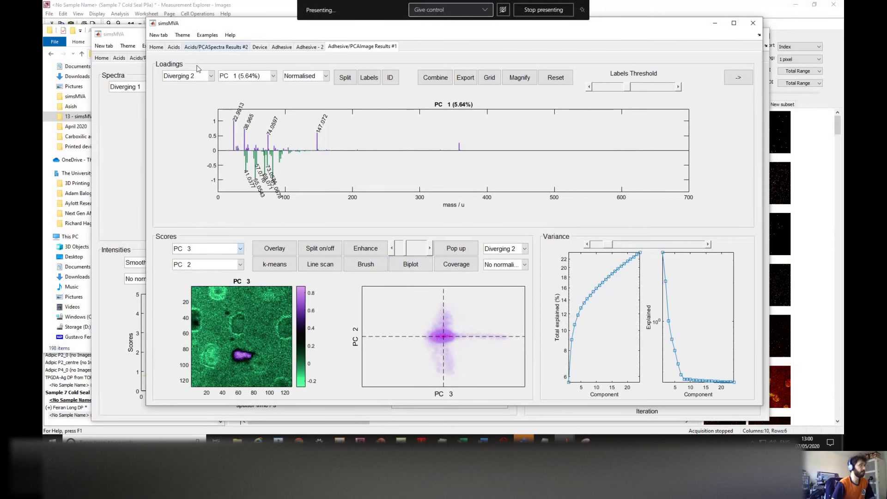
{"action": "left_click", "coordinate": [206, 250]}
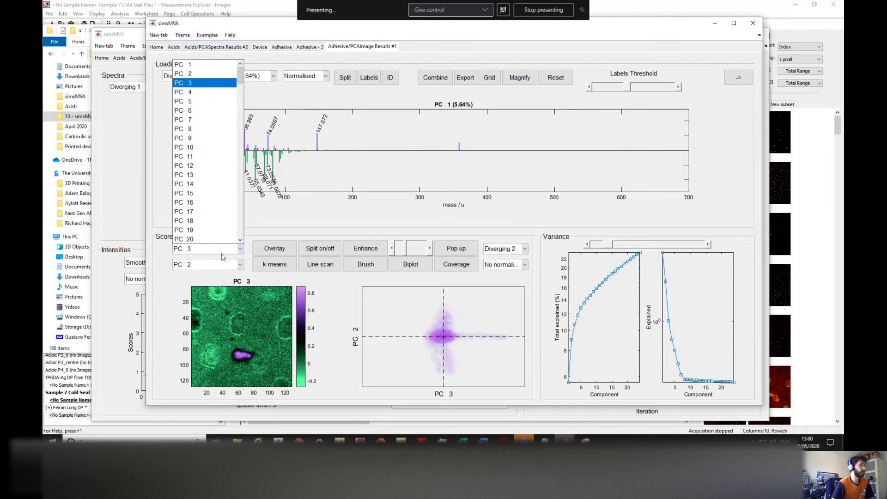
{"action": "left_click", "coordinate": [197, 65]}
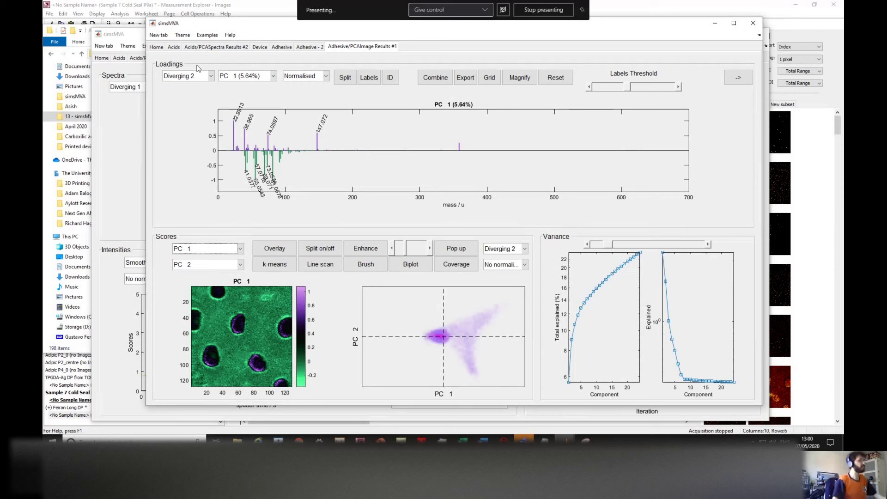
{"action": "left_click", "coordinate": [345, 79]}
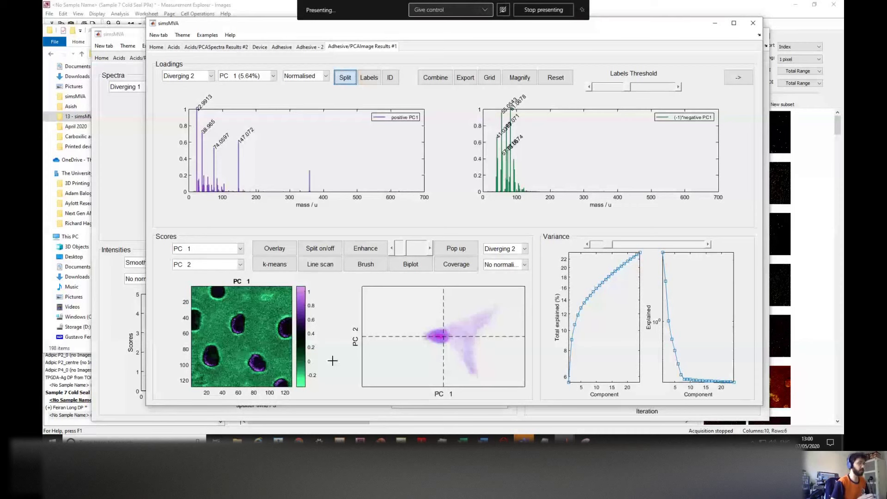
{"action": "left_click", "coordinate": [319, 255]}
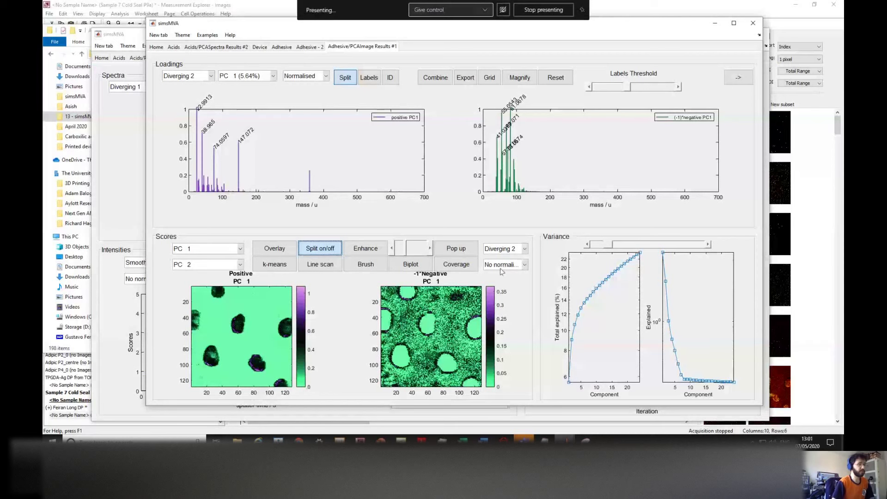
{"action": "left_click", "coordinate": [507, 248]}
{"action": "scroll", "coordinate": [520, 121], "scroll_direction": "down", "scroll_amount": 1}
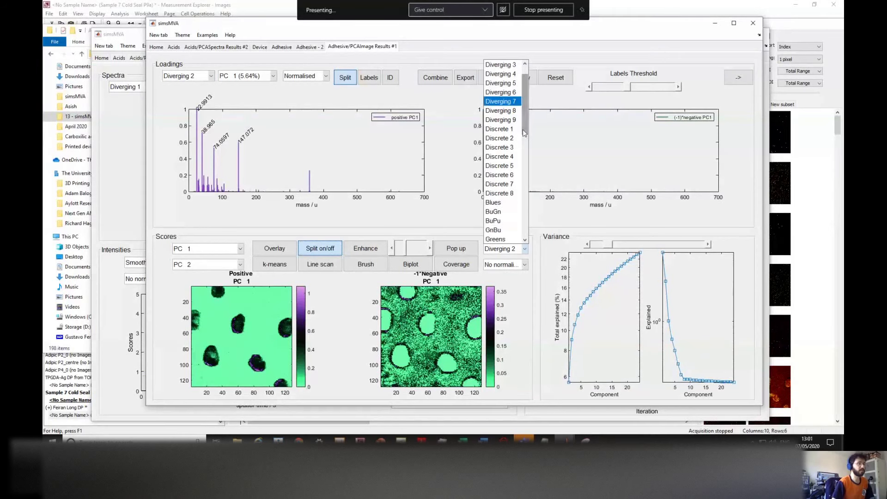
{"action": "left_click", "coordinate": [504, 207]}
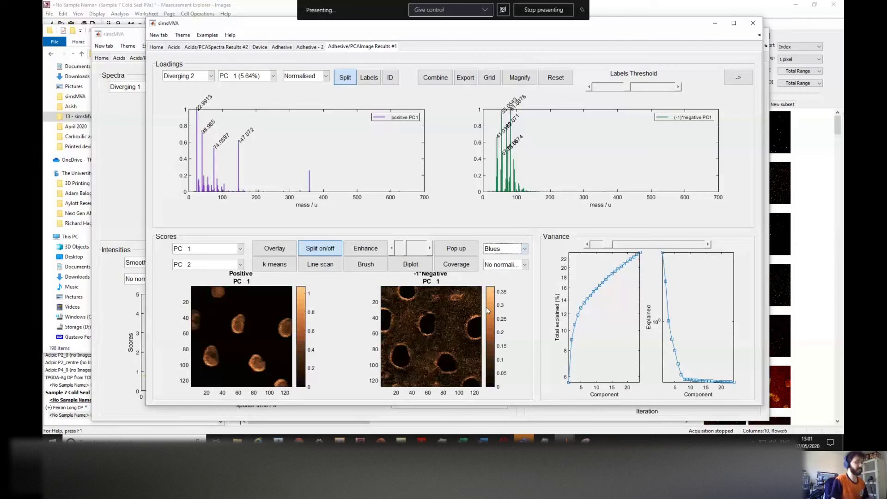
{"action": "left_click", "coordinate": [509, 252]}
{"action": "left_click", "coordinate": [508, 204]}
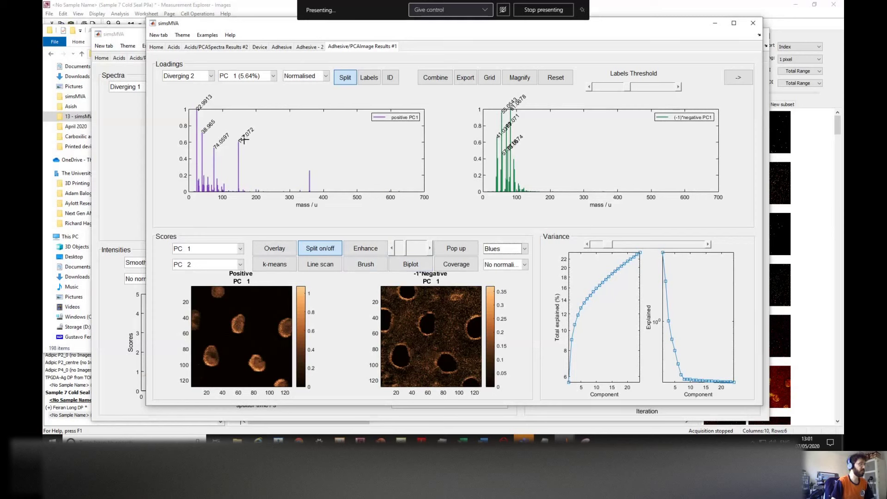
Step: Show the PC 2 loading spectra and the PC 2 score images
{"action": "left_click", "coordinate": [246, 78]}
{"action": "left_click", "coordinate": [245, 86]}
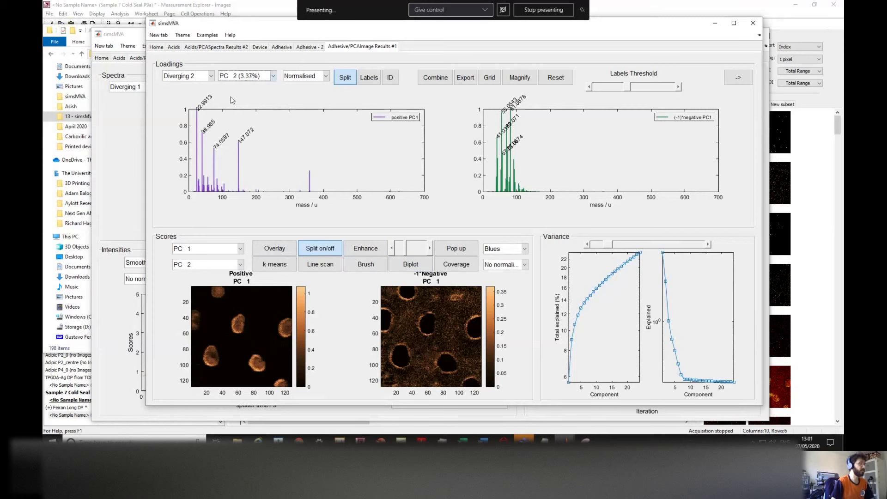
{"action": "left_click", "coordinate": [191, 252]}
{"action": "left_click", "coordinate": [185, 74]}
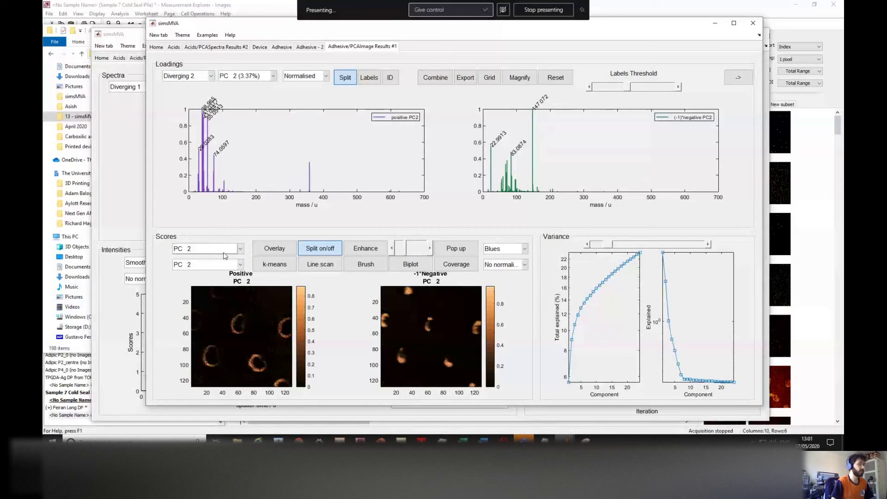
Step: Step the score images through PC 1 and PC 2 to PC 3, then scroll the scores colour-map list
{"action": "left_click", "coordinate": [240, 249]}
{"action": "left_click", "coordinate": [203, 67]}
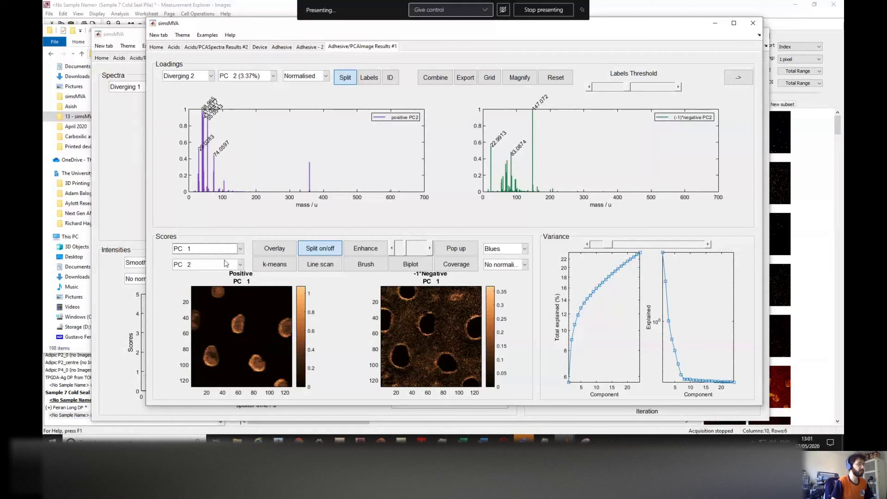
{"action": "left_click", "coordinate": [216, 249]}
{"action": "left_click", "coordinate": [196, 75]}
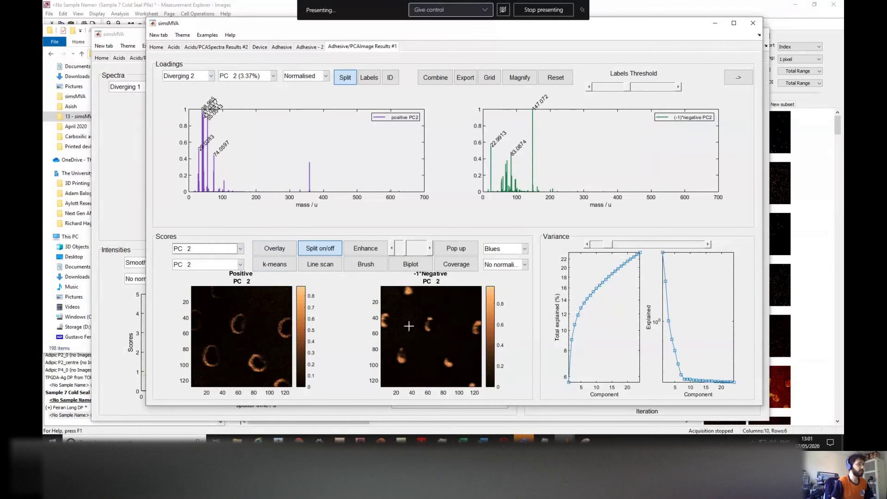
{"action": "left_click", "coordinate": [181, 253]}
{"action": "left_click", "coordinate": [189, 89]}
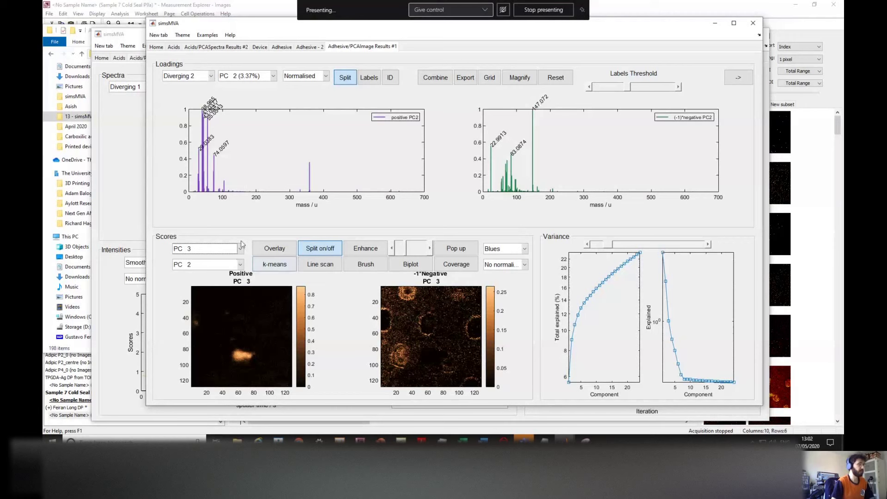
{"action": "left_click", "coordinate": [508, 249]}
{"action": "left_click_drag", "start_coordinate": [524, 84], "coordinate": [523, 77]}
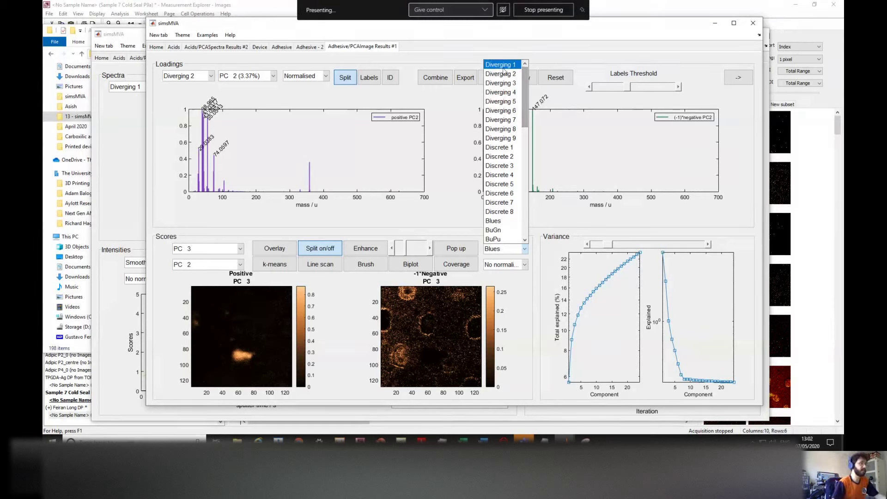
Step: Recolour the scores with Diverging 3, merge them into one image plus scatter, then switch to Diverging 2
{"action": "left_click", "coordinate": [502, 84]}
{"action": "left_click", "coordinate": [331, 255]}
{"action": "left_click", "coordinate": [484, 250]}
{"action": "left_click", "coordinate": [484, 249]}
{"action": "left_click", "coordinate": [484, 250]}
{"action": "left_click", "coordinate": [500, 72]}
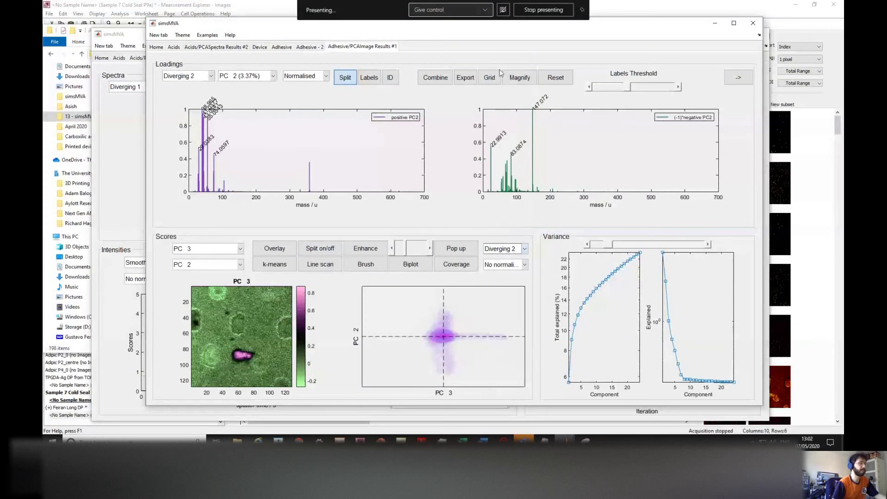
Step: Show the PC 2 scores alongside the PC 1 loading spectra
{"action": "left_click", "coordinate": [212, 249]}
{"action": "left_click", "coordinate": [199, 74]}
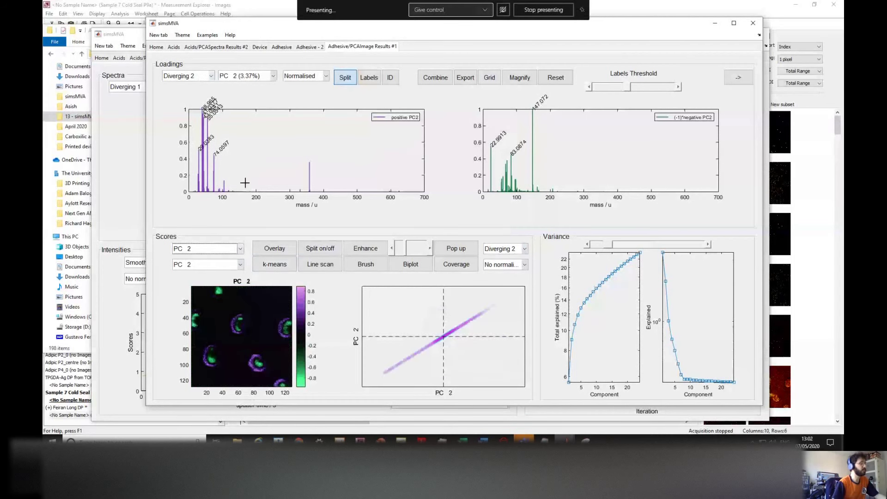
{"action": "left_click", "coordinate": [254, 78]}
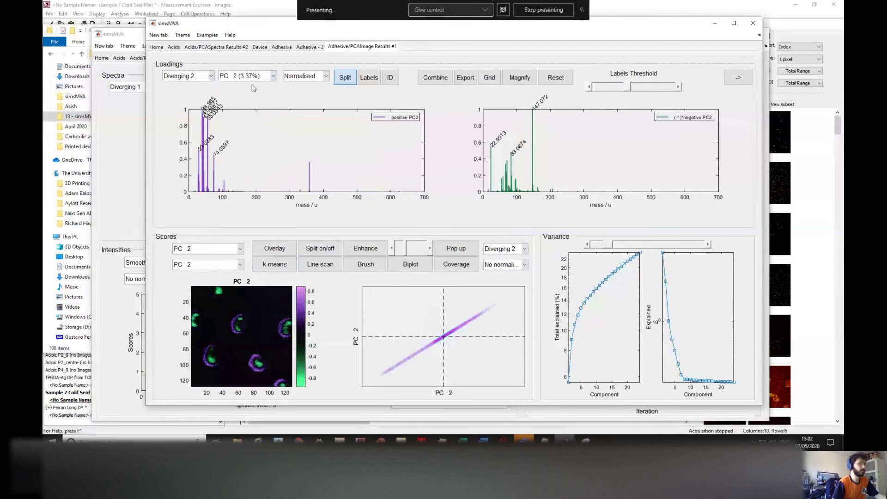
{"action": "left_click", "coordinate": [253, 84]}
Step: Show the scores for PC 55, then return them to PC 1
{"action": "left_click", "coordinate": [212, 248]}
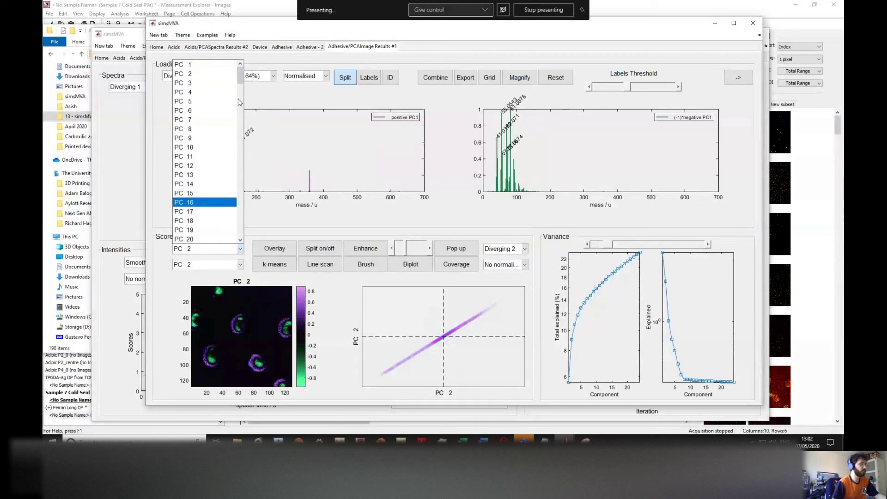
{"action": "scroll", "coordinate": [233, 198], "scroll_direction": "down", "scroll_amount": 20}
{"action": "scroll", "coordinate": [234, 198], "scroll_direction": "down", "scroll_amount": 15}
{"action": "left_click_drag", "start_coordinate": [240, 233], "coordinate": [237, 123]}
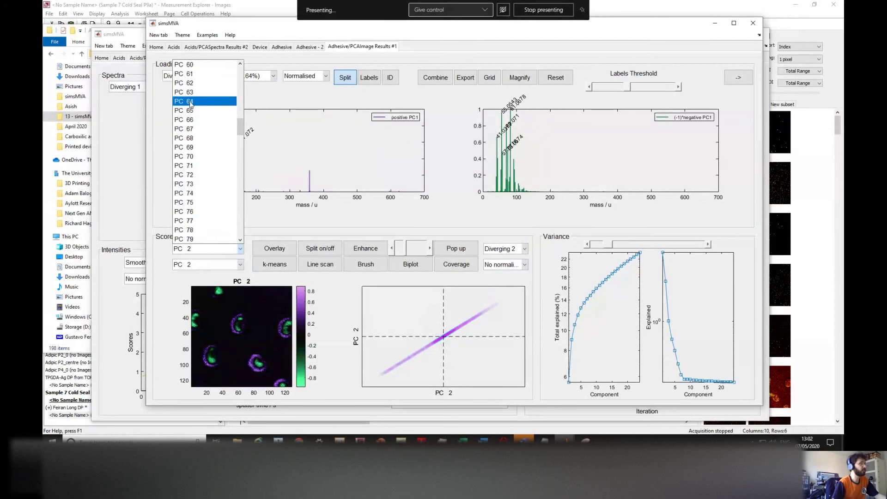
{"action": "left_click", "coordinate": [191, 103]}
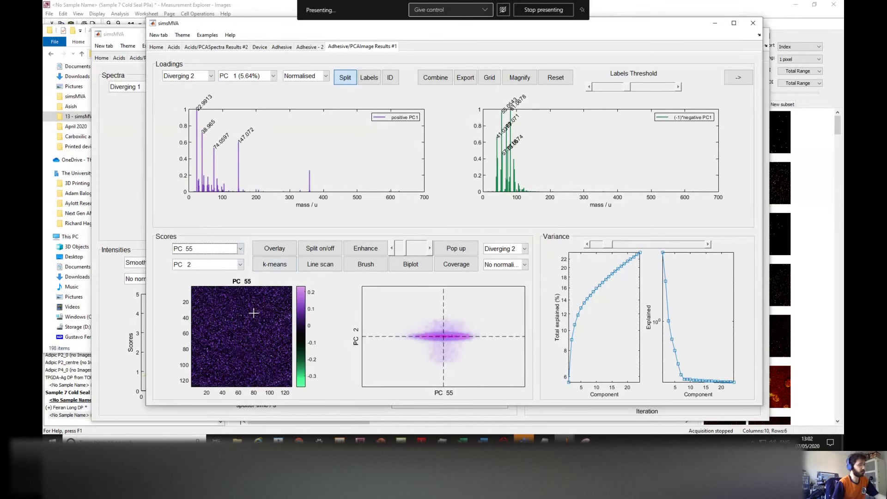
{"action": "left_click", "coordinate": [240, 248]}
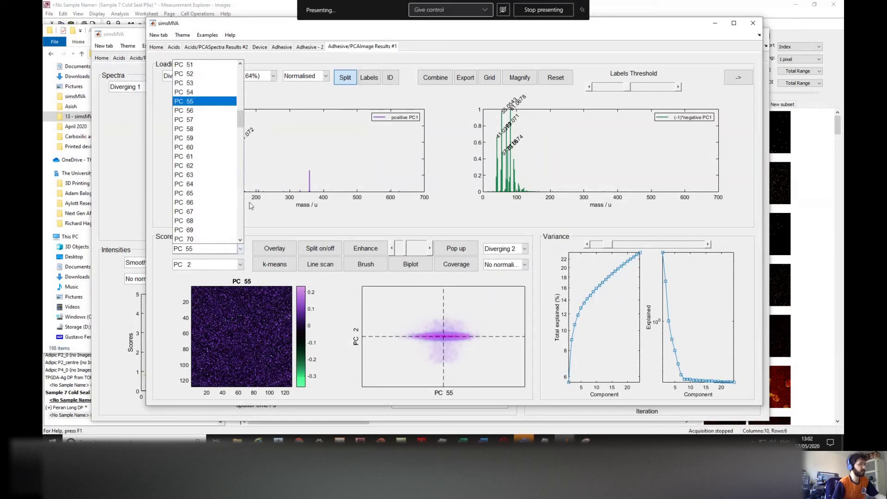
{"action": "left_click_drag", "start_coordinate": [240, 122], "coordinate": [235, 68]}
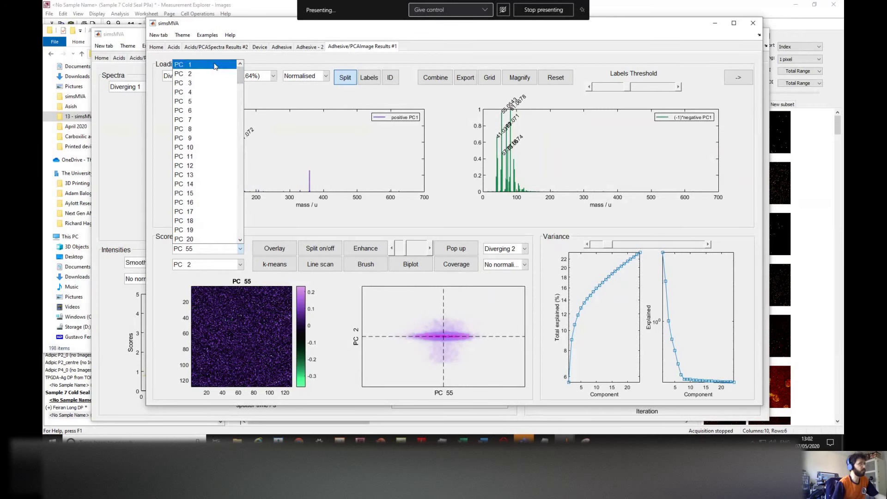
{"action": "left_click", "coordinate": [213, 64]}
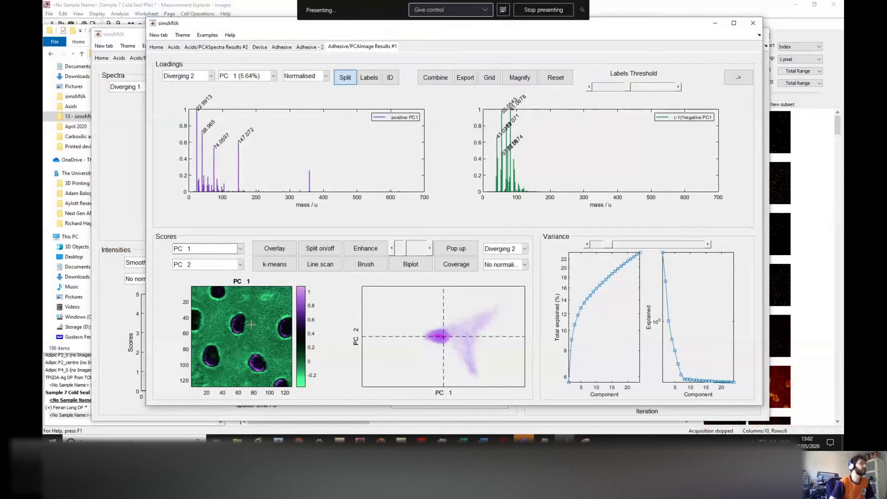
Step: Show the scores for PC 82, go back to PC 1, then settle on PC 81
{"action": "left_click", "coordinate": [224, 250]}
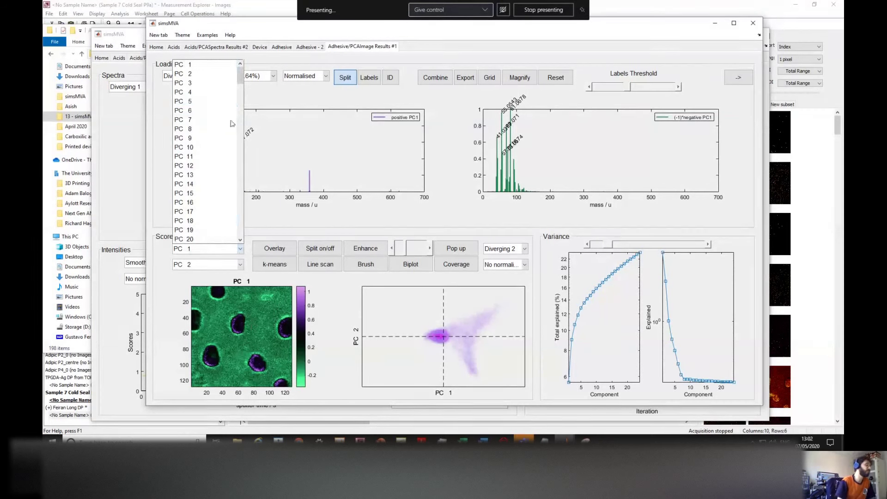
{"action": "left_click_drag", "start_coordinate": [240, 86], "coordinate": [240, 141]}
{"action": "left_click", "coordinate": [220, 147]}
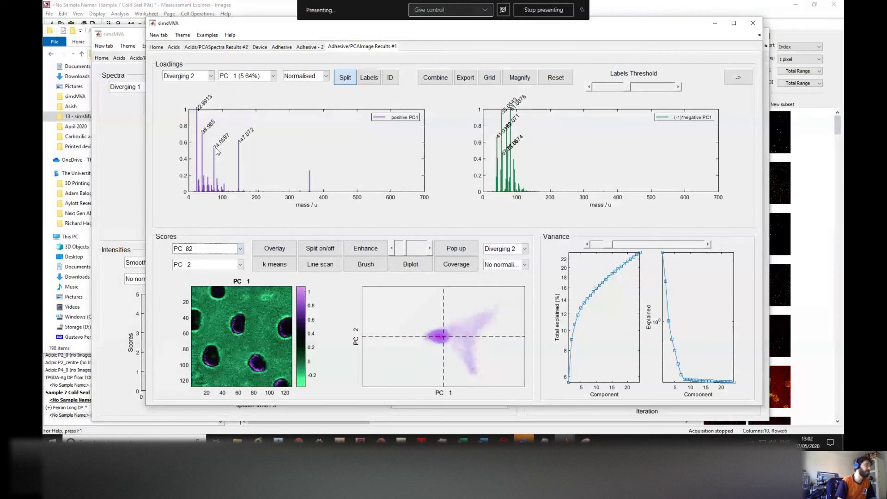
{"action": "left_click", "coordinate": [224, 254]}
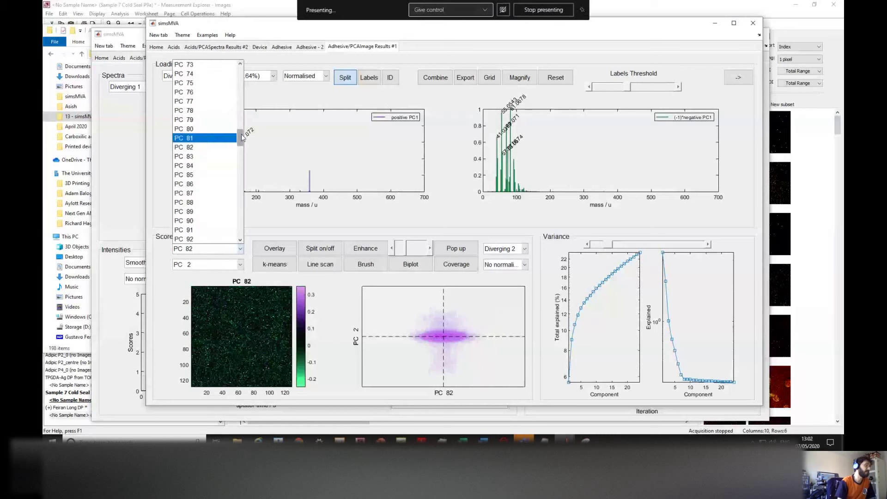
{"action": "scroll", "coordinate": [228, 74], "scroll_direction": "up", "scroll_amount": 20}
{"action": "left_click", "coordinate": [227, 67]}
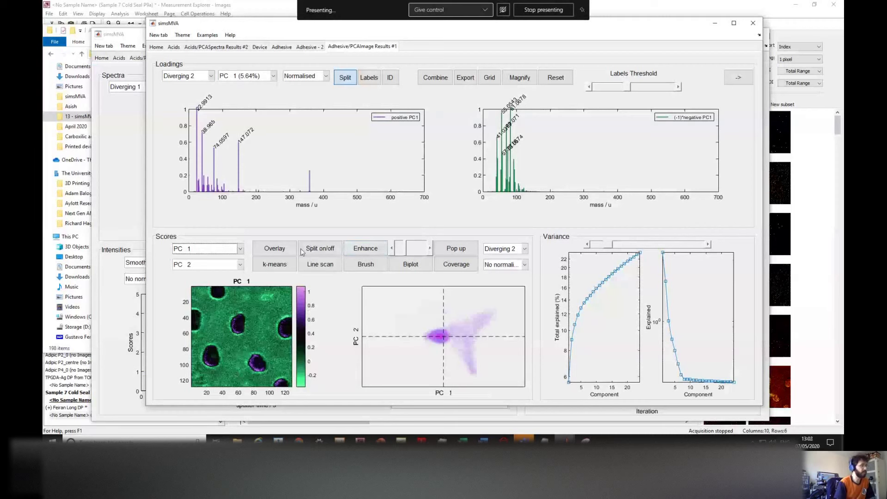
{"action": "left_click", "coordinate": [236, 253]}
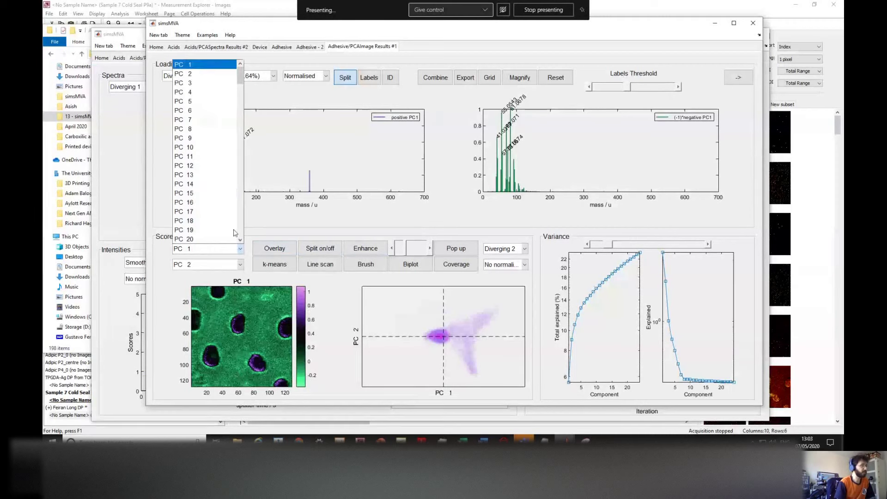
{"action": "left_click_drag", "start_coordinate": [239, 79], "coordinate": [240, 132]}
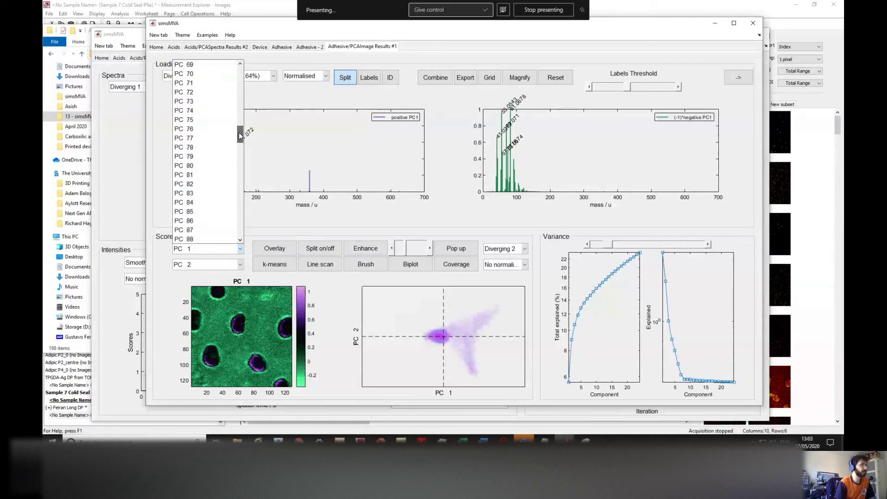
{"action": "left_click", "coordinate": [223, 141]}
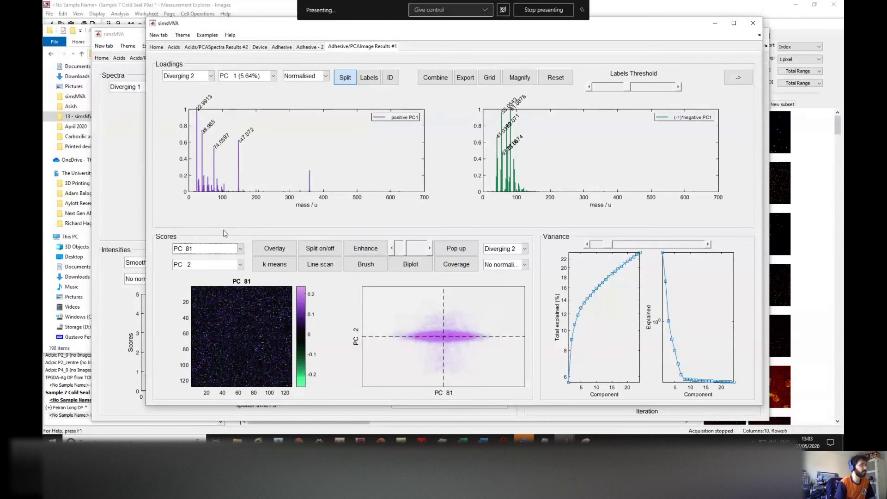
Step: Pick PC 90 for the scores so the scatter plots PC 90 against PC 2
{"action": "left_click", "coordinate": [224, 249]}
{"action": "left_click", "coordinate": [224, 217]}
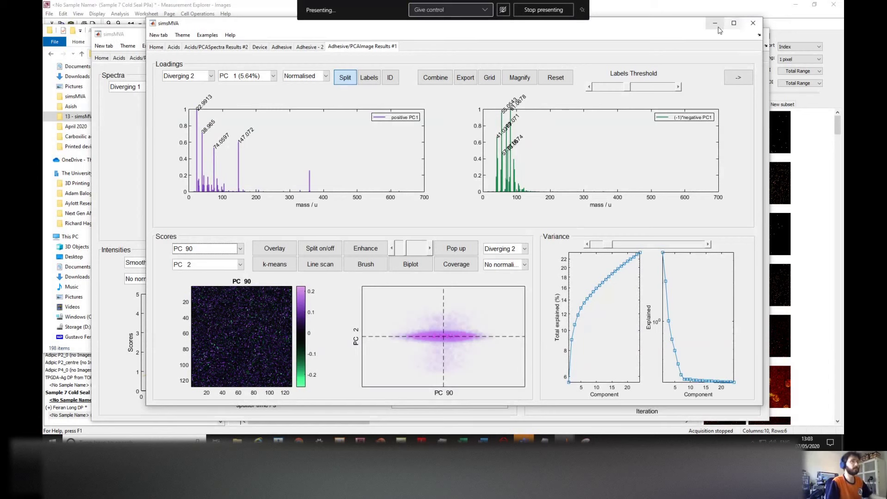
Step: Visit the Adhesive - 2 tab, return to the PCA results, and set the scores to PC 2
{"action": "left_click", "coordinate": [311, 50]}
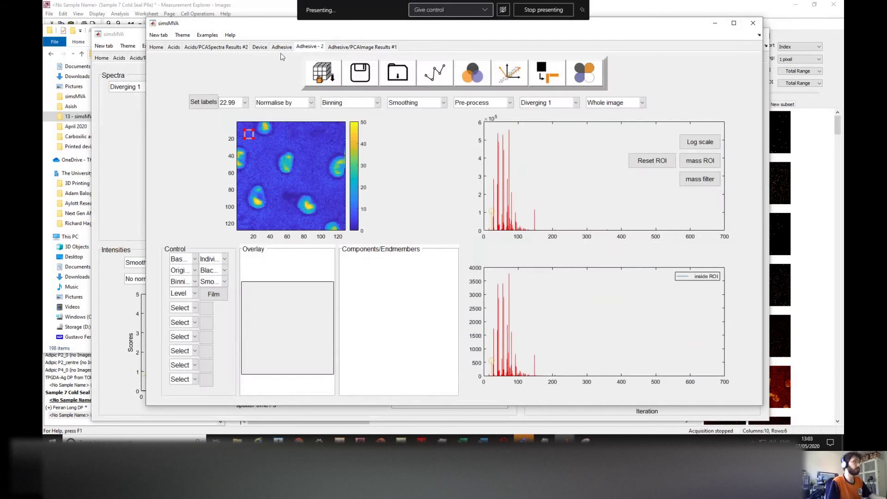
{"action": "left_click", "coordinate": [347, 47]}
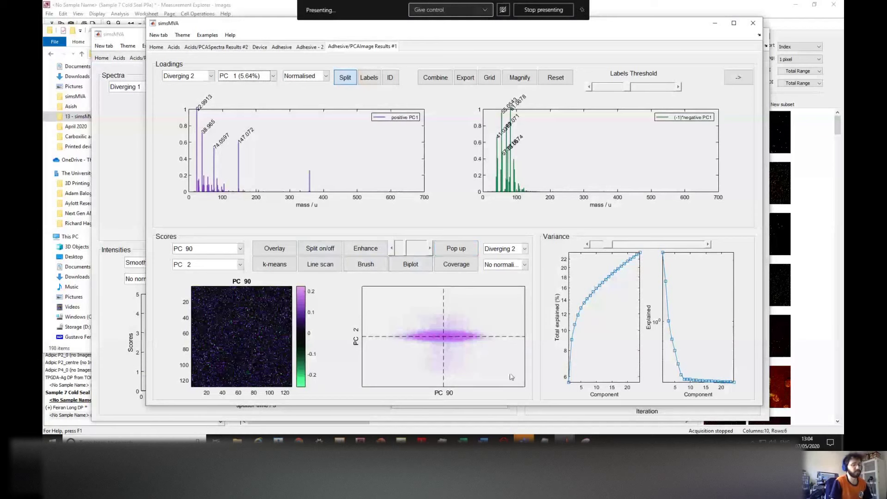
{"action": "left_click", "coordinate": [202, 249]}
{"action": "scroll", "coordinate": [222, 139], "scroll_direction": "up", "scroll_amount": 9}
{"action": "scroll", "coordinate": [240, 96], "scroll_direction": "up", "scroll_amount": 10}
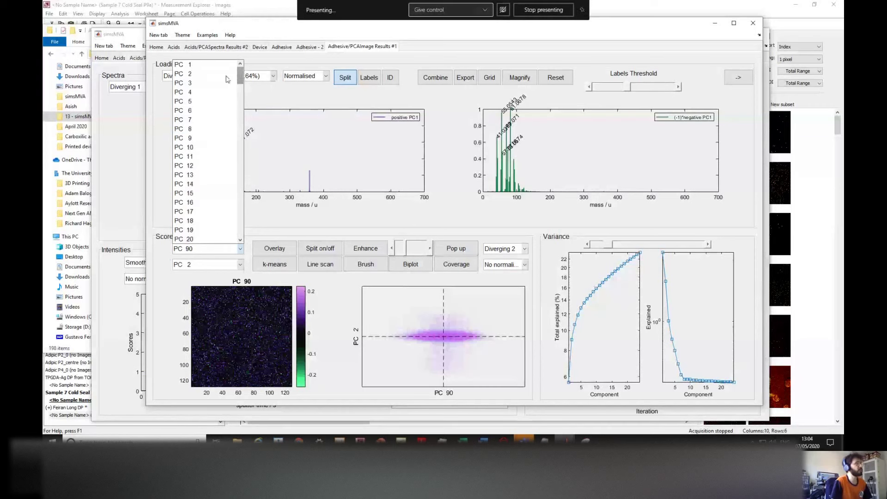
{"action": "left_click", "coordinate": [223, 75]}
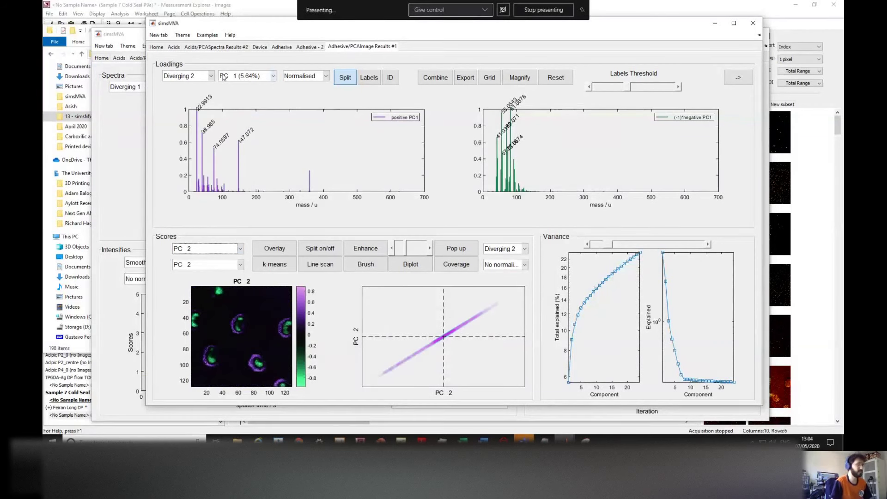